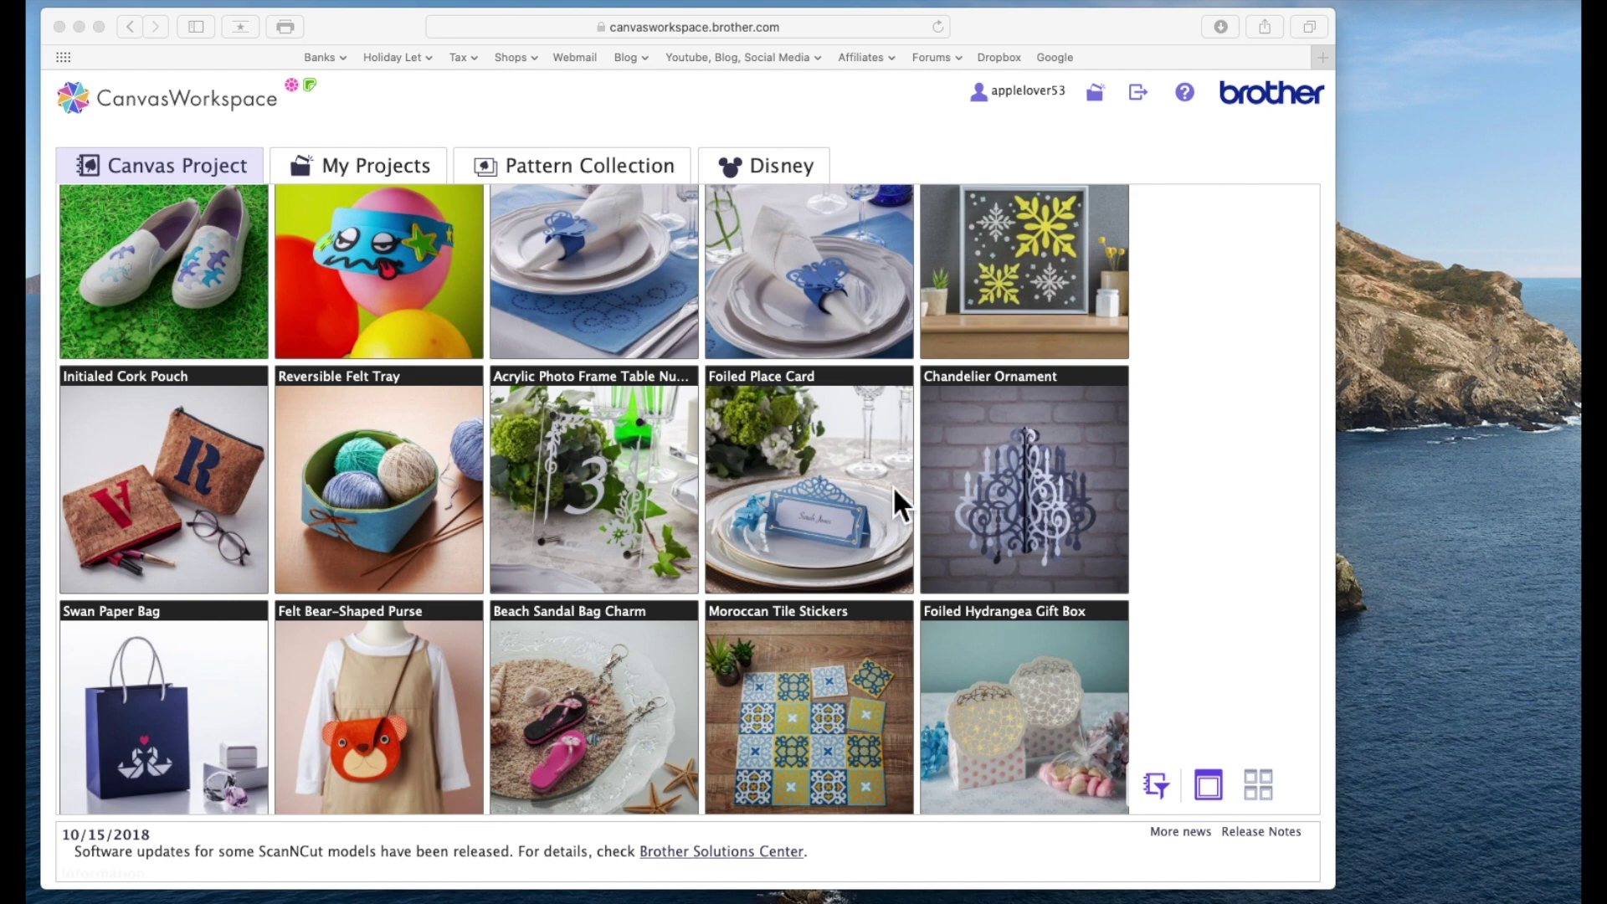
# Step: Scroll the Canvas Project gallery to the Love Story Lamp Shade tile and open its details
pyautogui.scroll(-10, 636, 467)
pyautogui.scroll(-8, 635, 467)
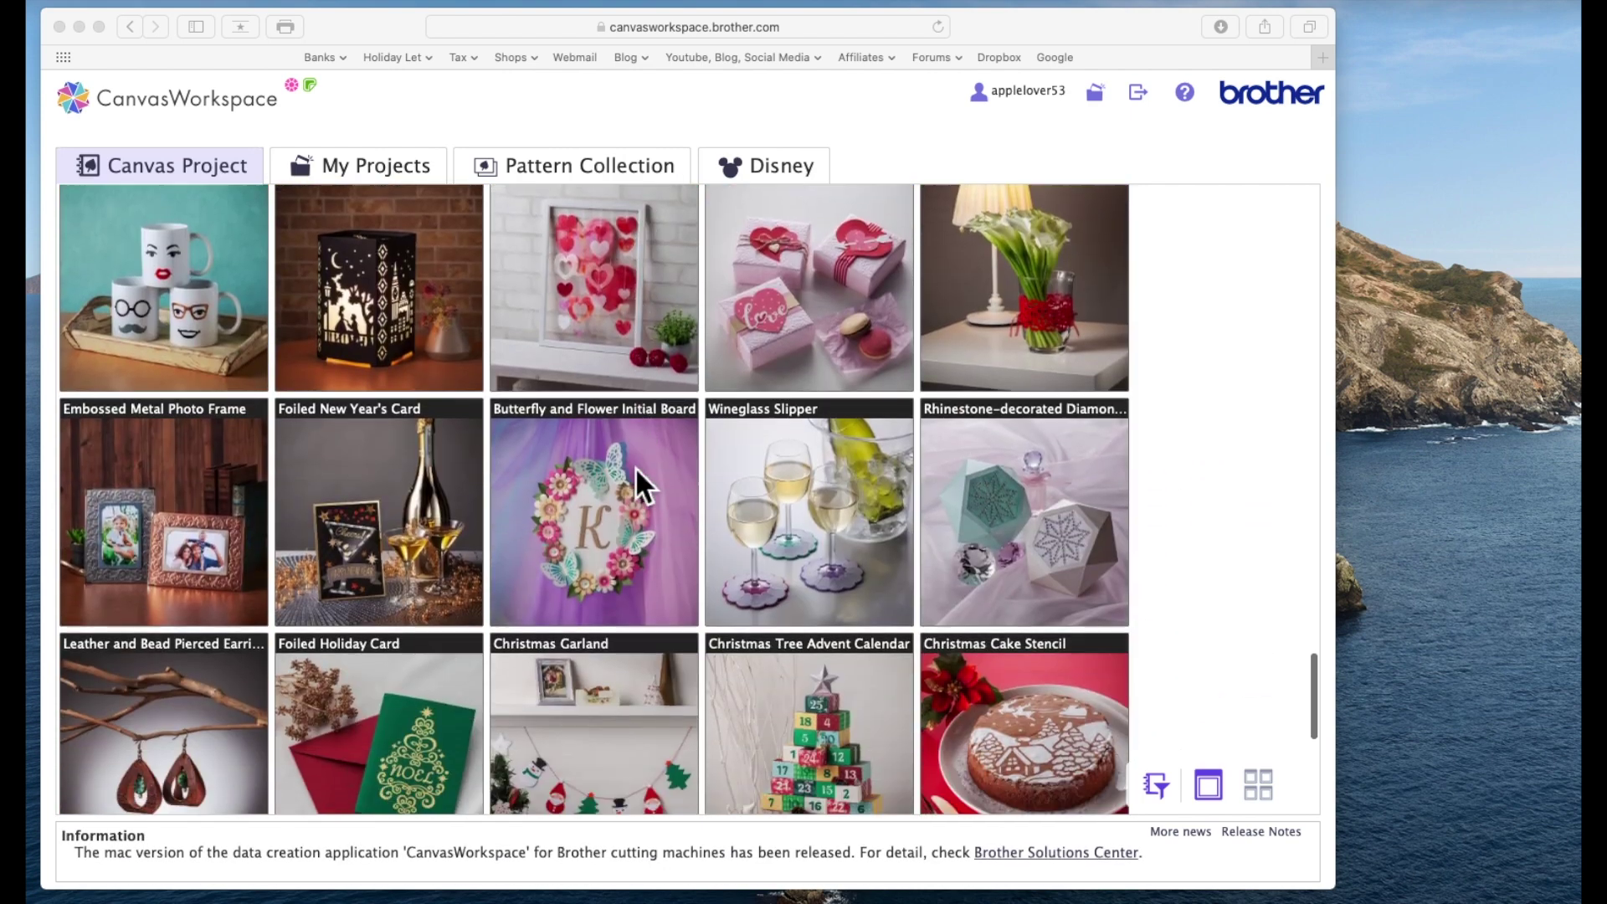
pyautogui.scroll(3, 635, 467)
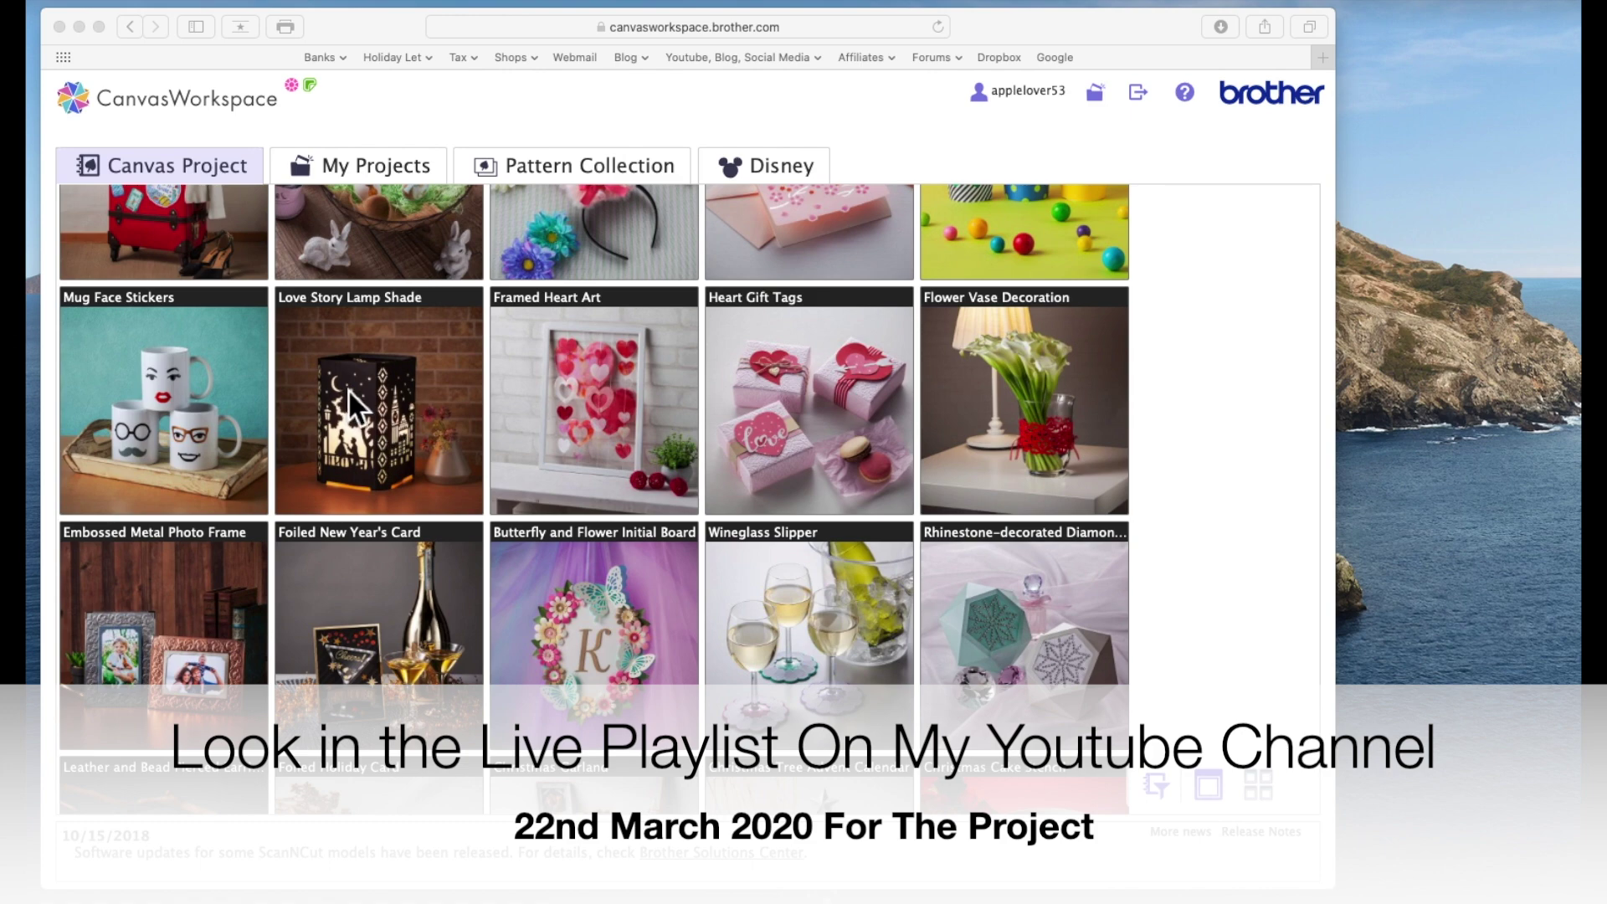
pyautogui.click(348, 390)
# Step: Open the Love Story Lamp Shade details and browse parts D through G, then back to A–C
pyautogui.click(395, 414)
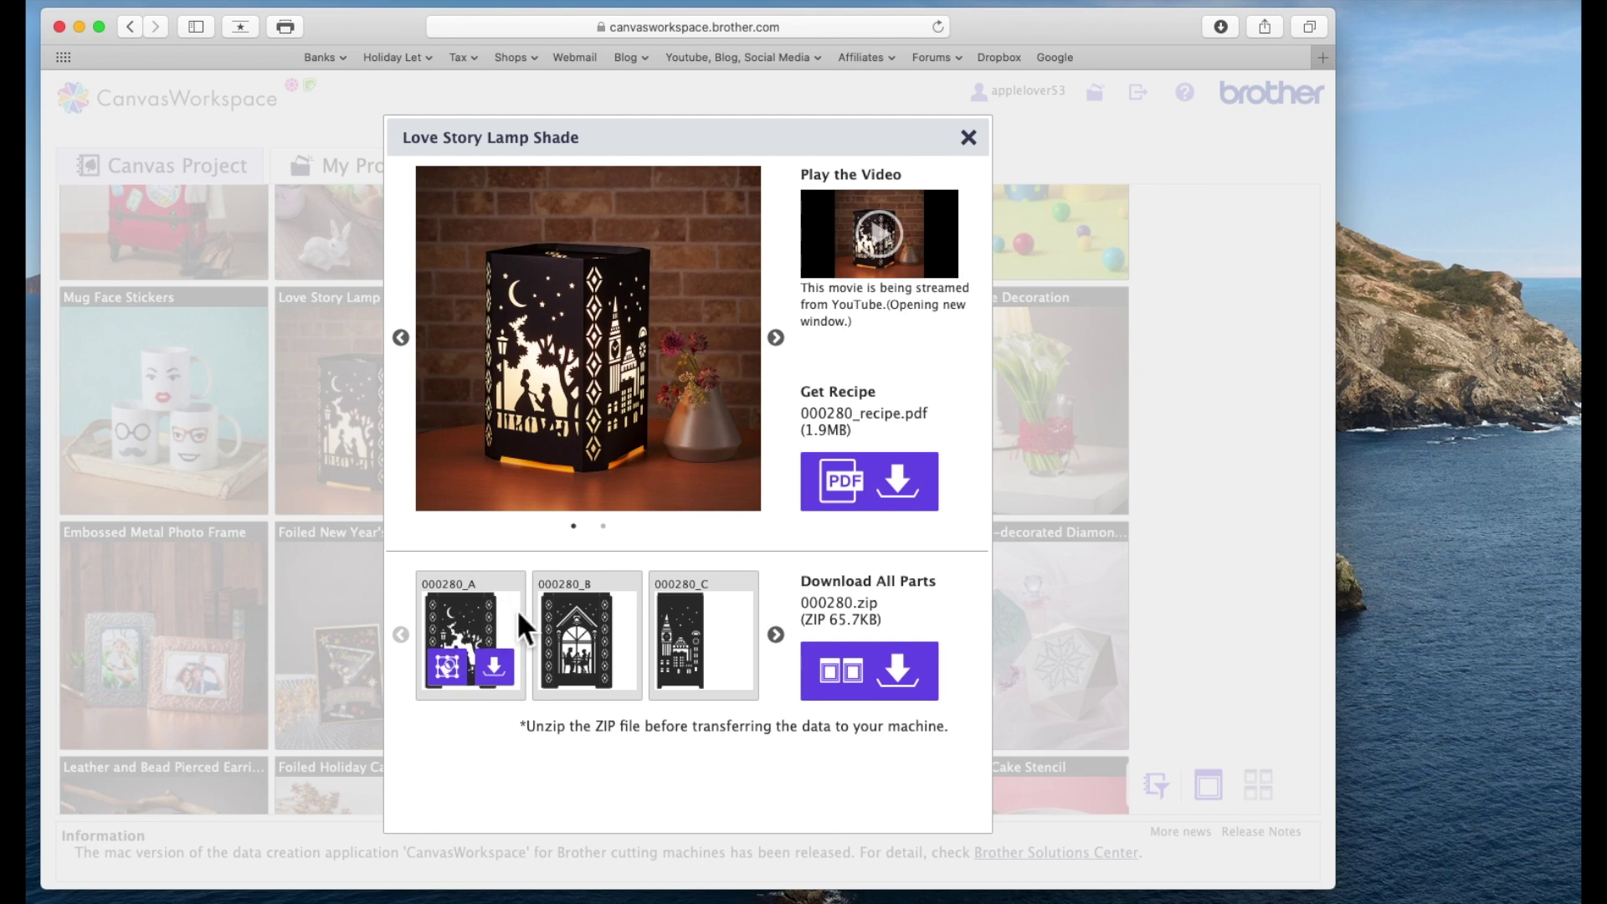
pyautogui.click(776, 635)
pyautogui.moveTo(494, 704)
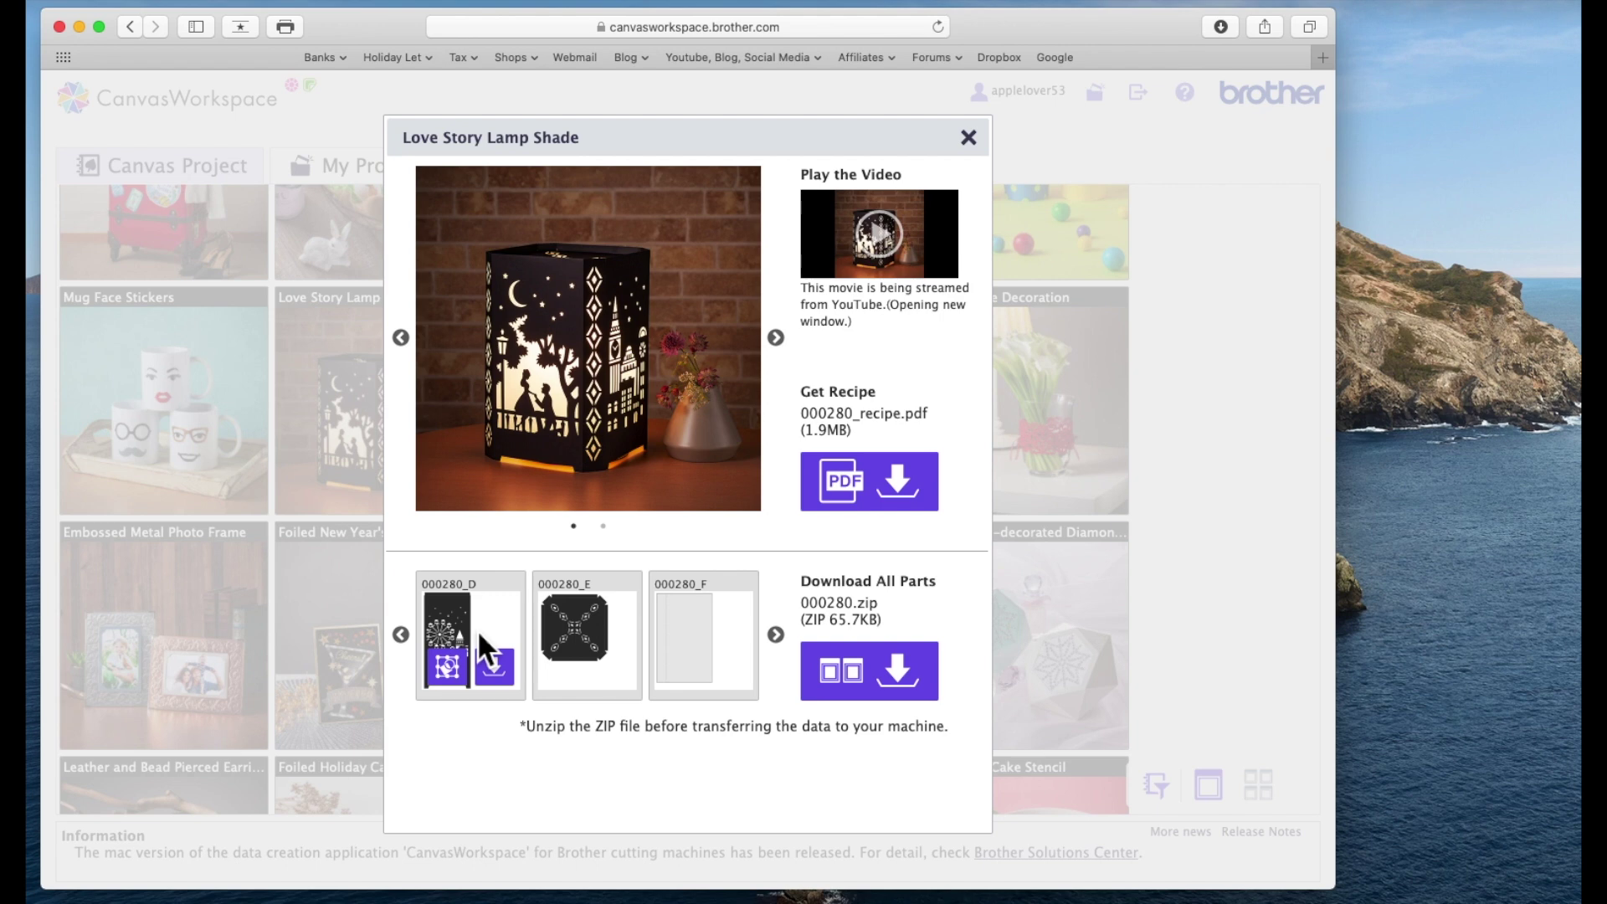
pyautogui.click(788, 643)
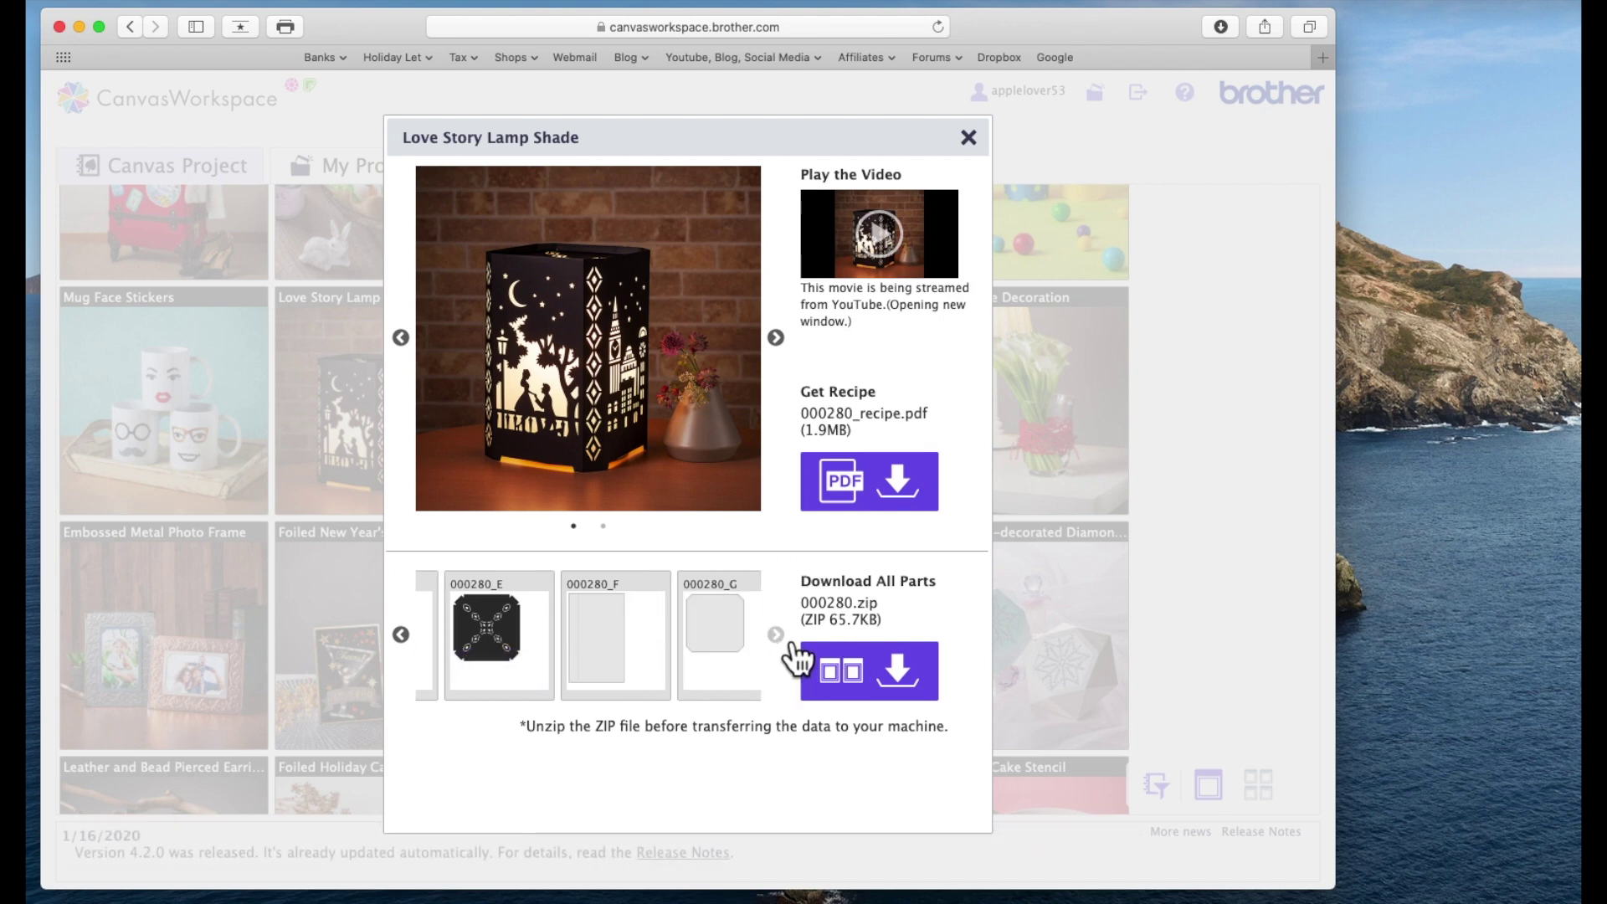
pyautogui.click(787, 643)
pyautogui.moveTo(465, 624)
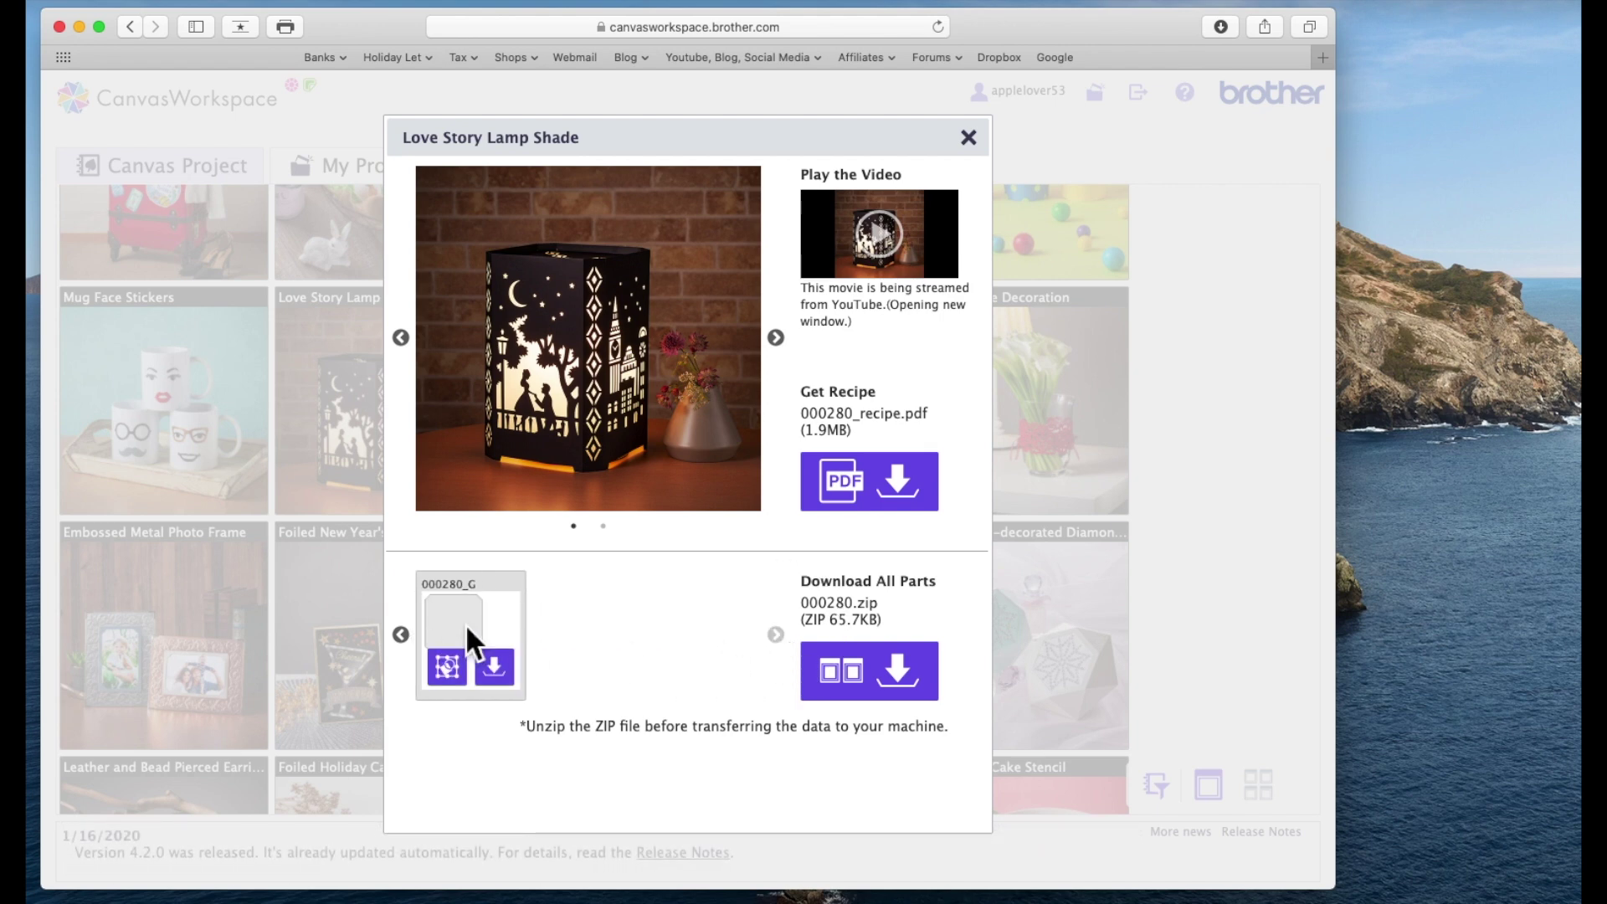
pyautogui.click(416, 649)
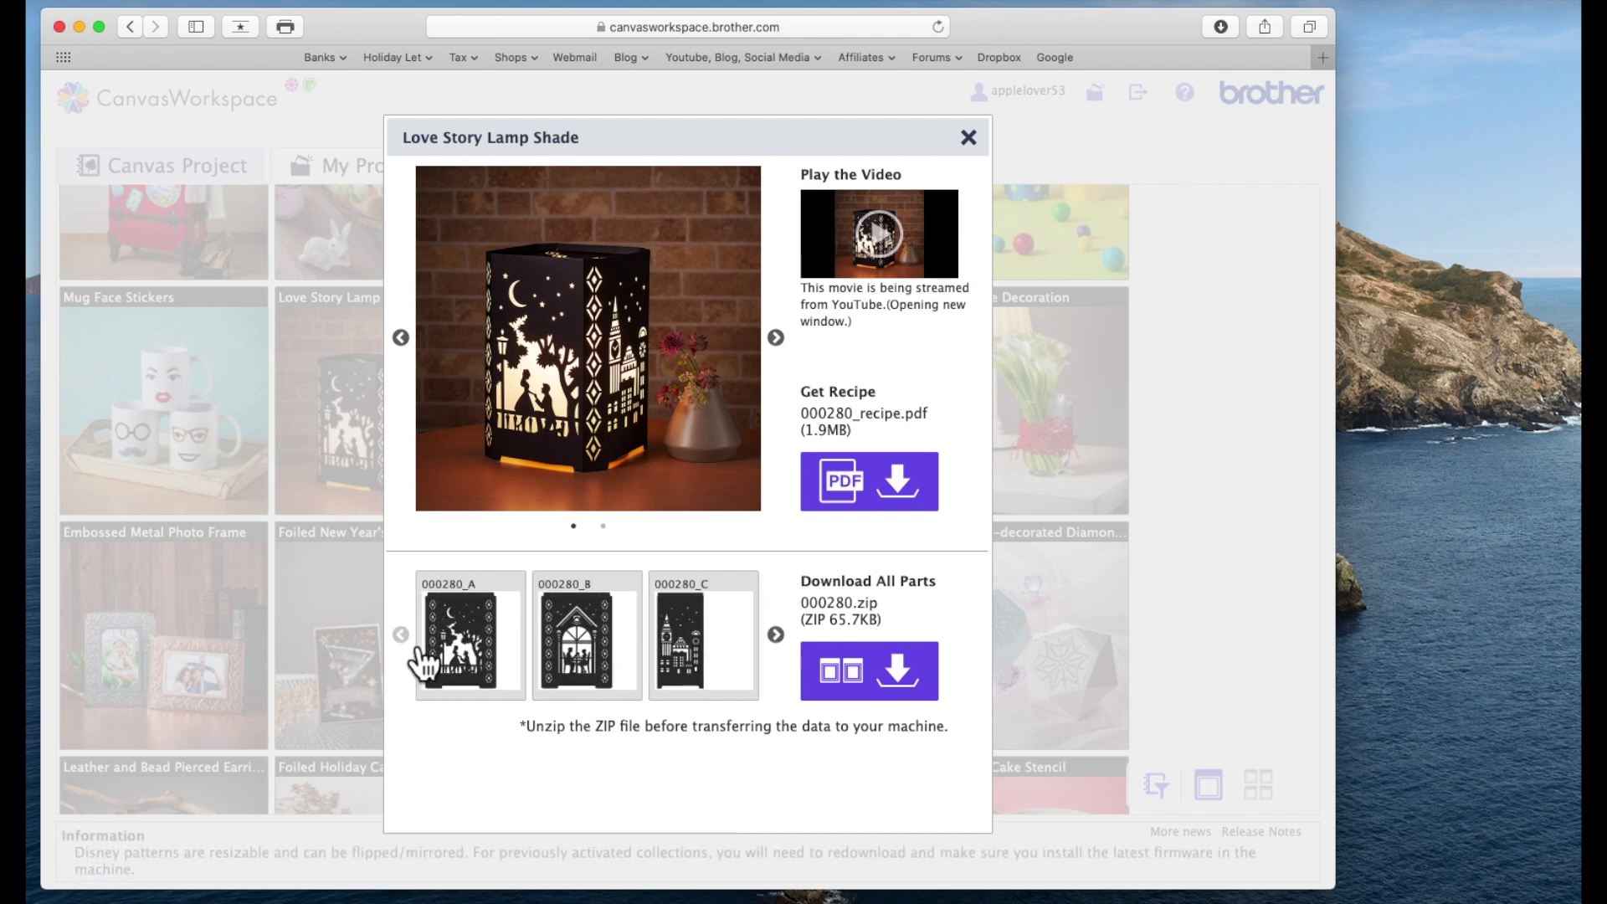
# Step: Import part 000280_A into the editor as new design Copy_000280_A
pyautogui.moveTo(511, 653)
pyautogui.click(457, 667)
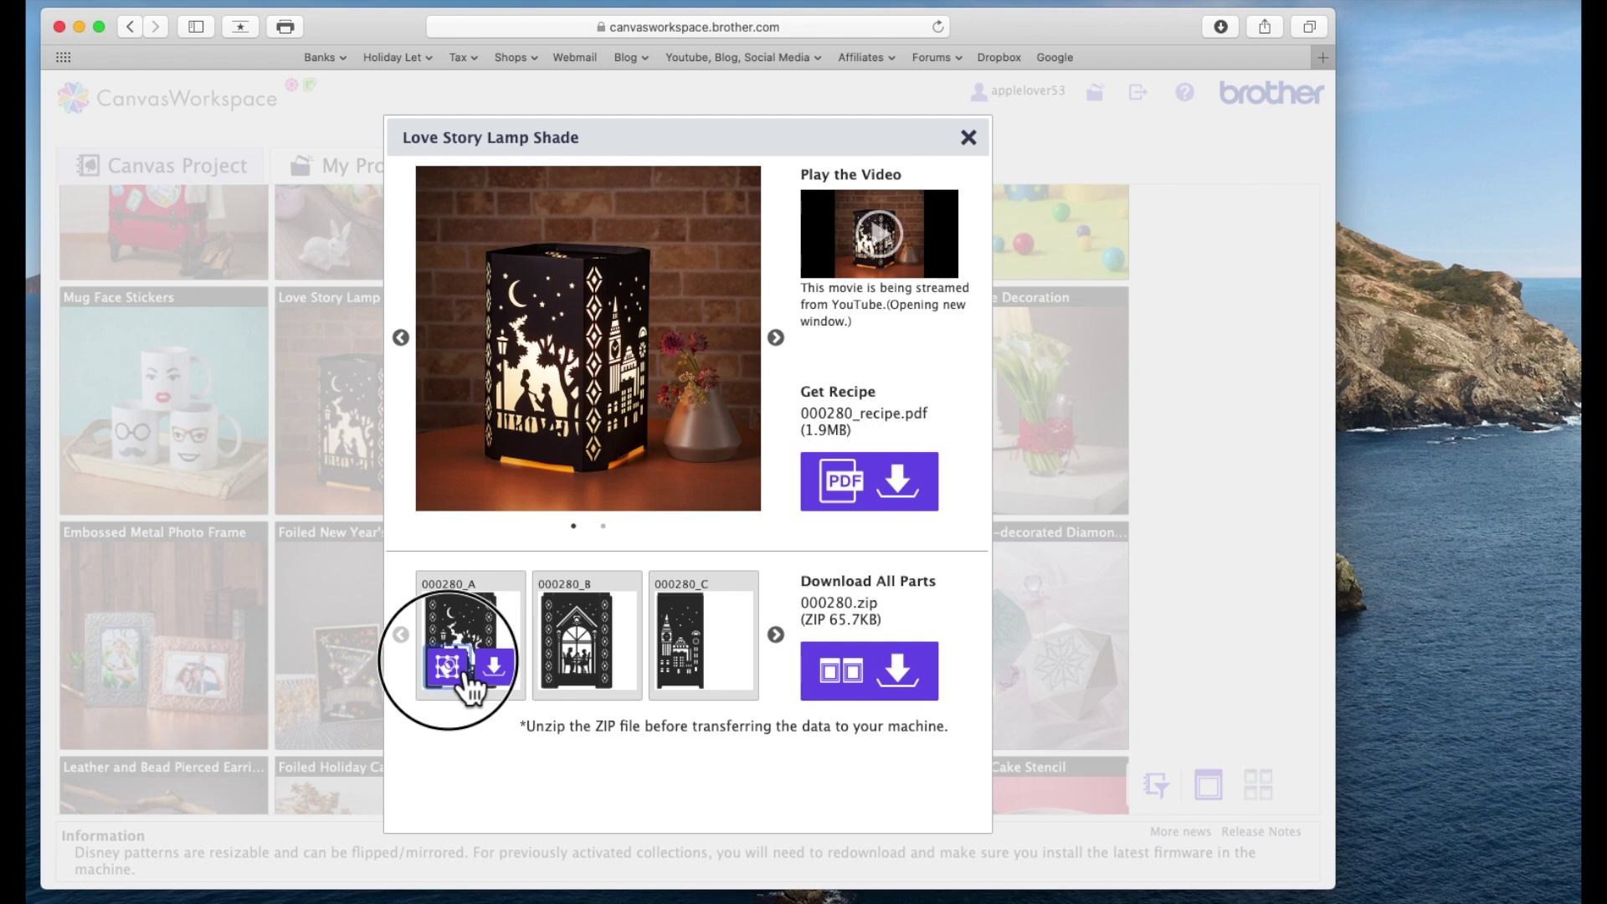
pyautogui.click(888, 551)
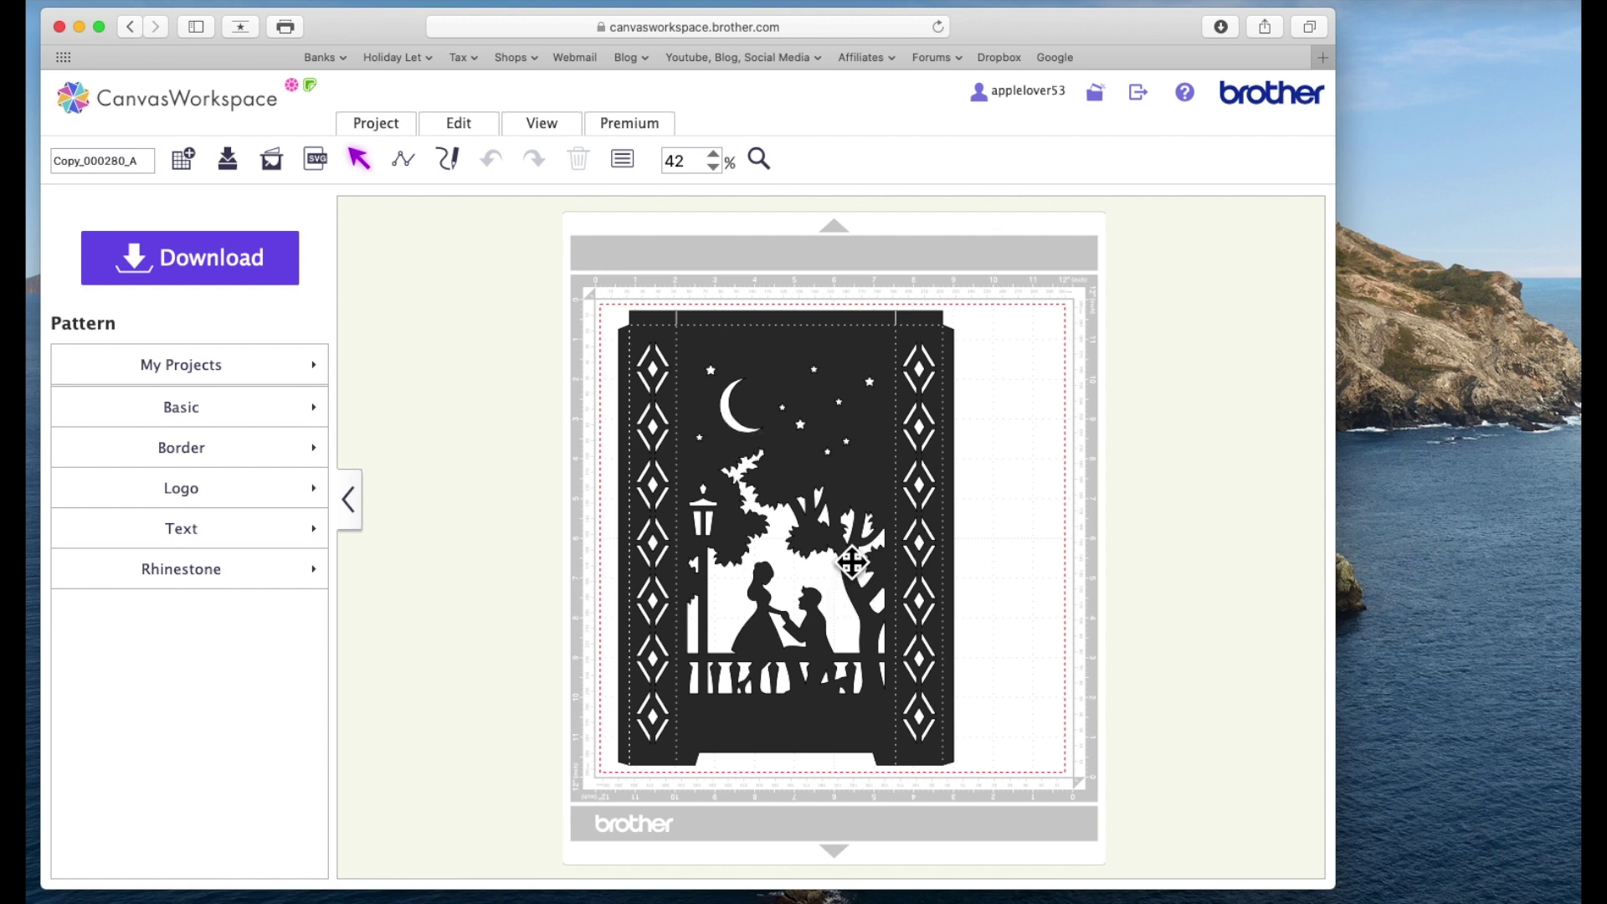
pyautogui.click(876, 466)
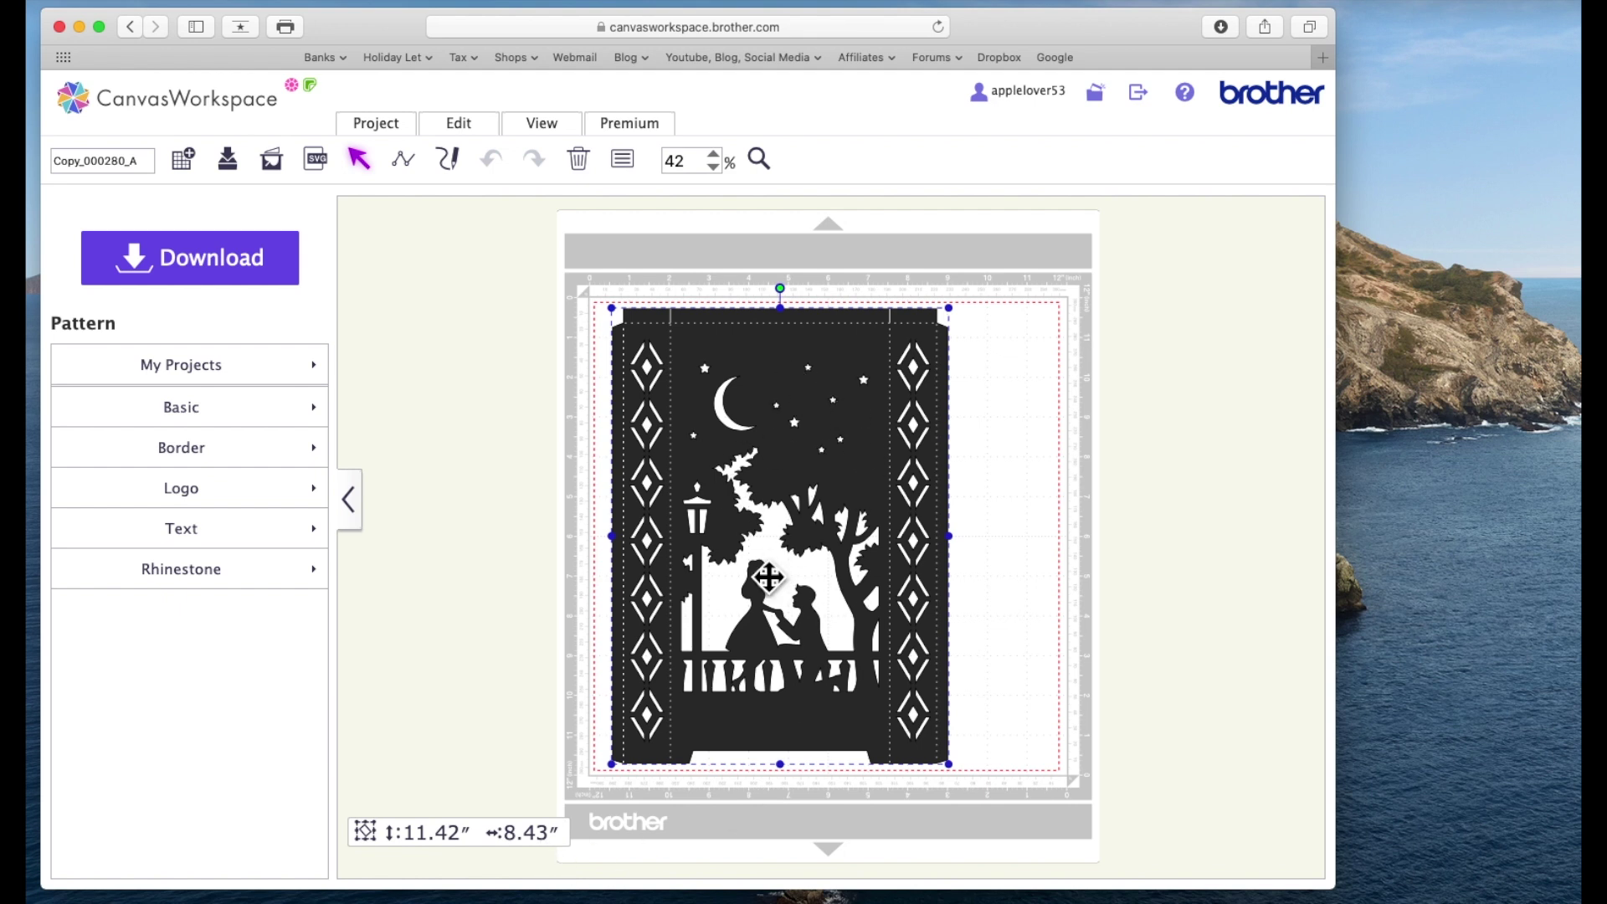
pyautogui.scroll(-1, 833, 452)
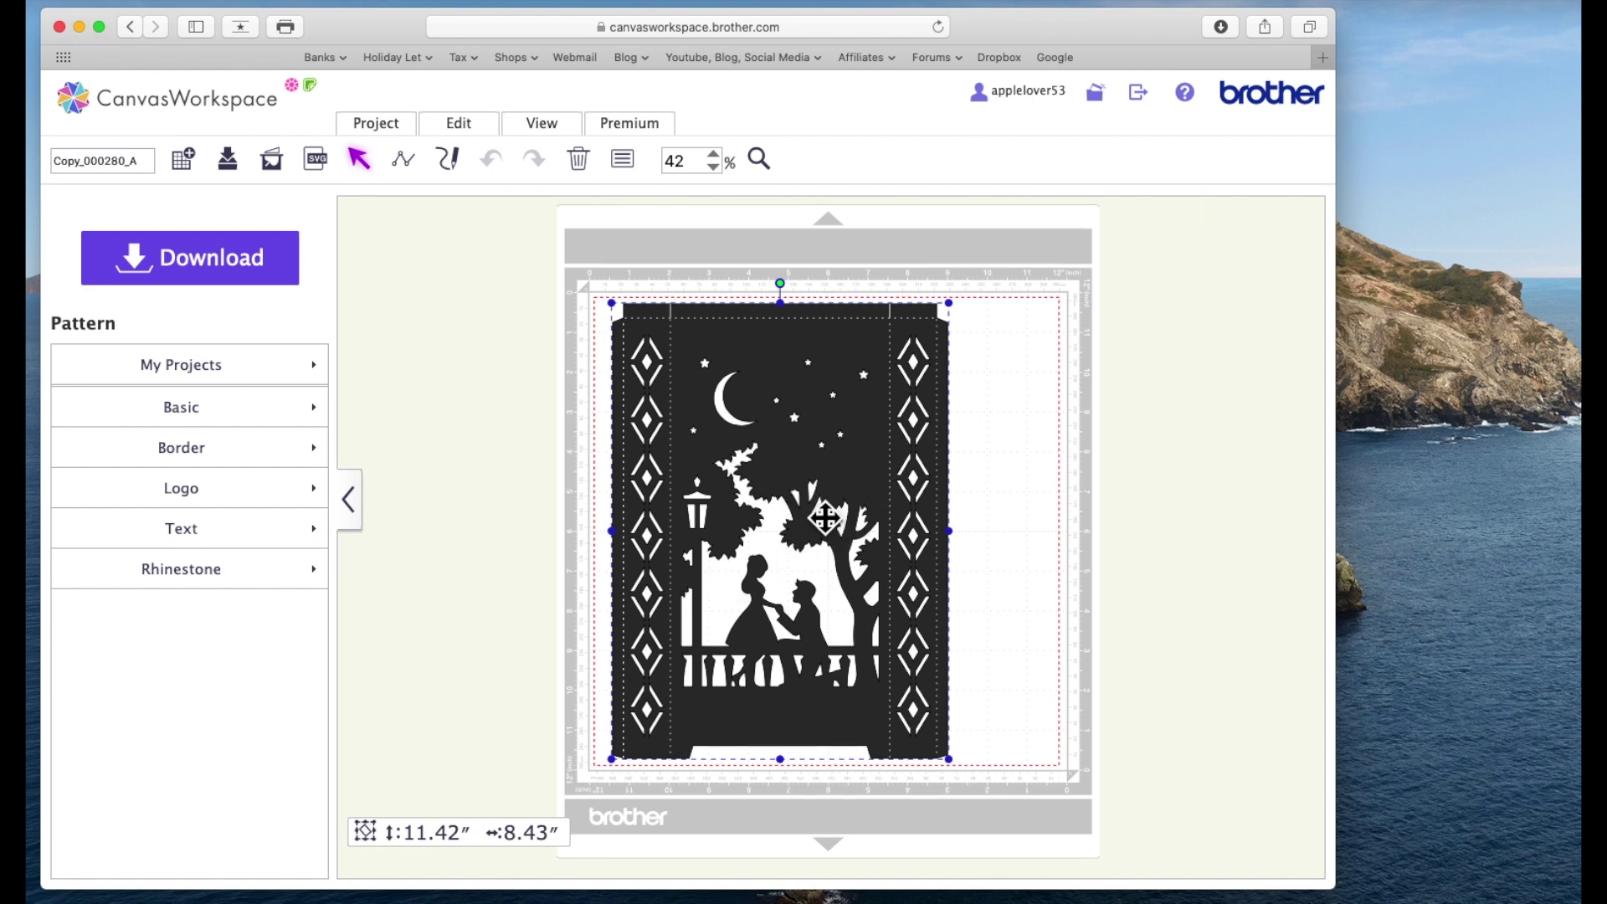
# Step: Return home, reopen Love Story Lamp Shade, and import the Big Ben skyline part 000280_C as a new design
pyautogui.click(216, 108)
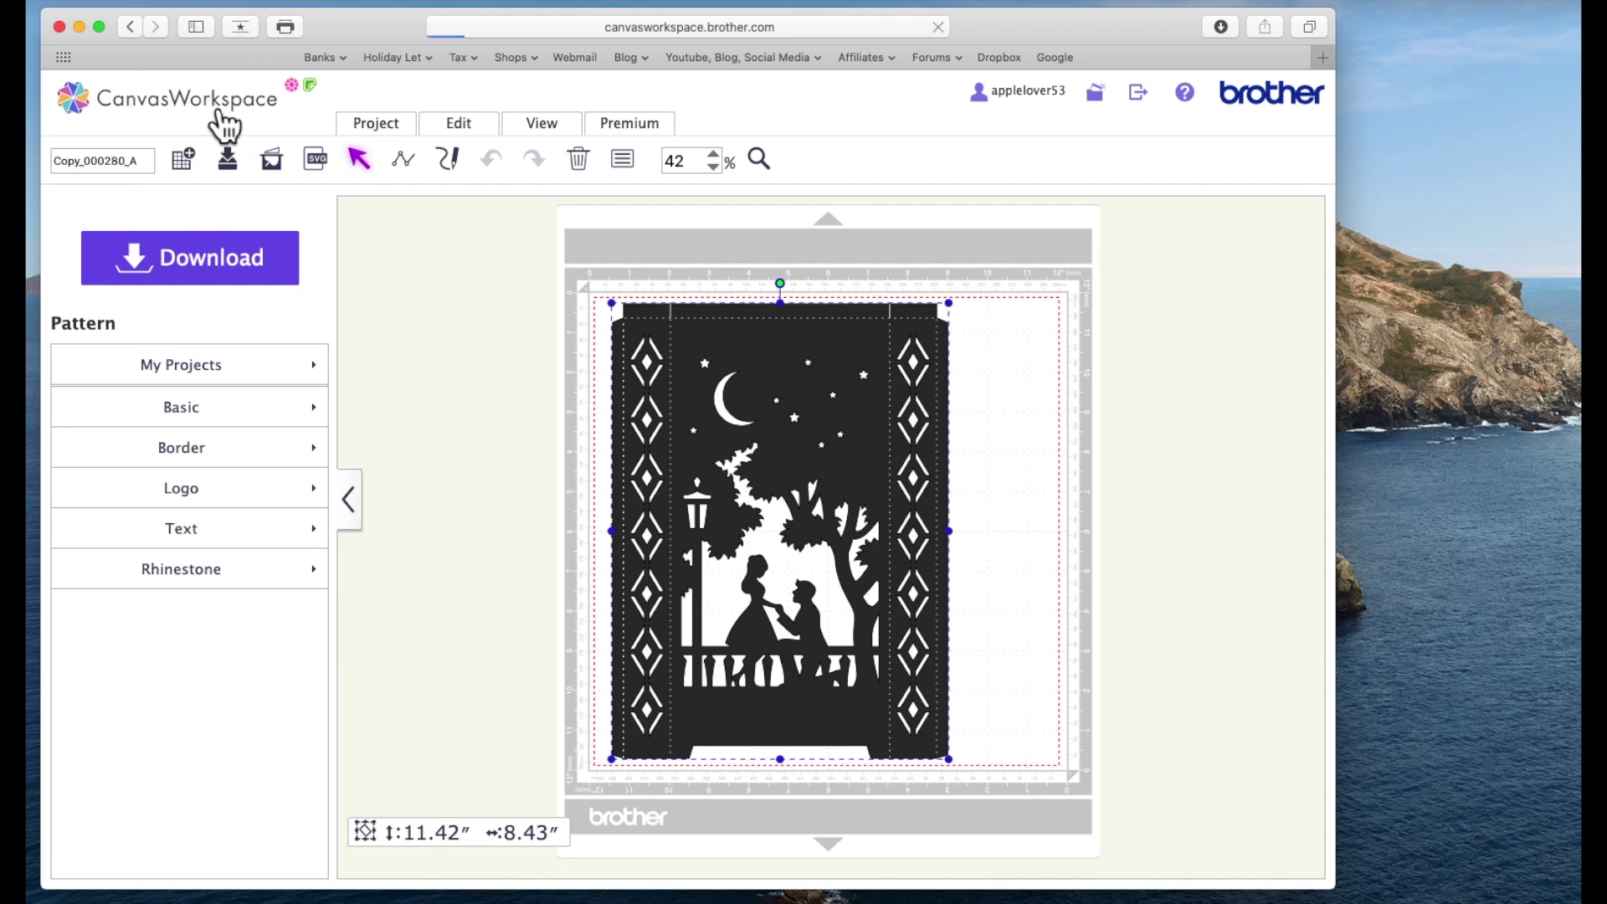
pyautogui.scroll(-10, 553, 435)
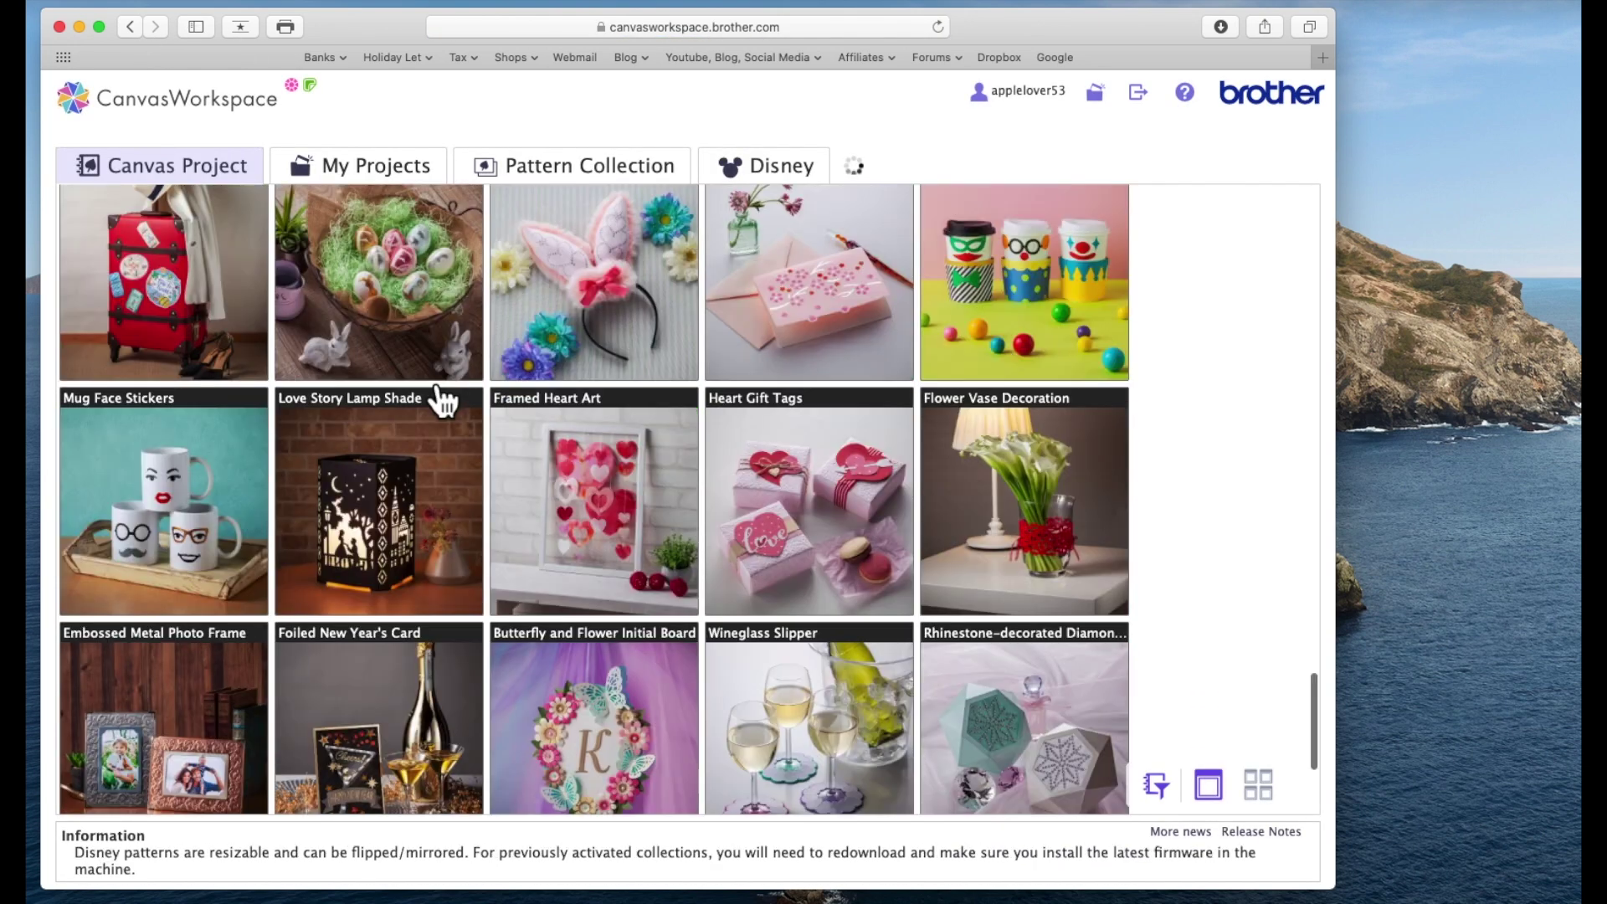
pyautogui.click(389, 502)
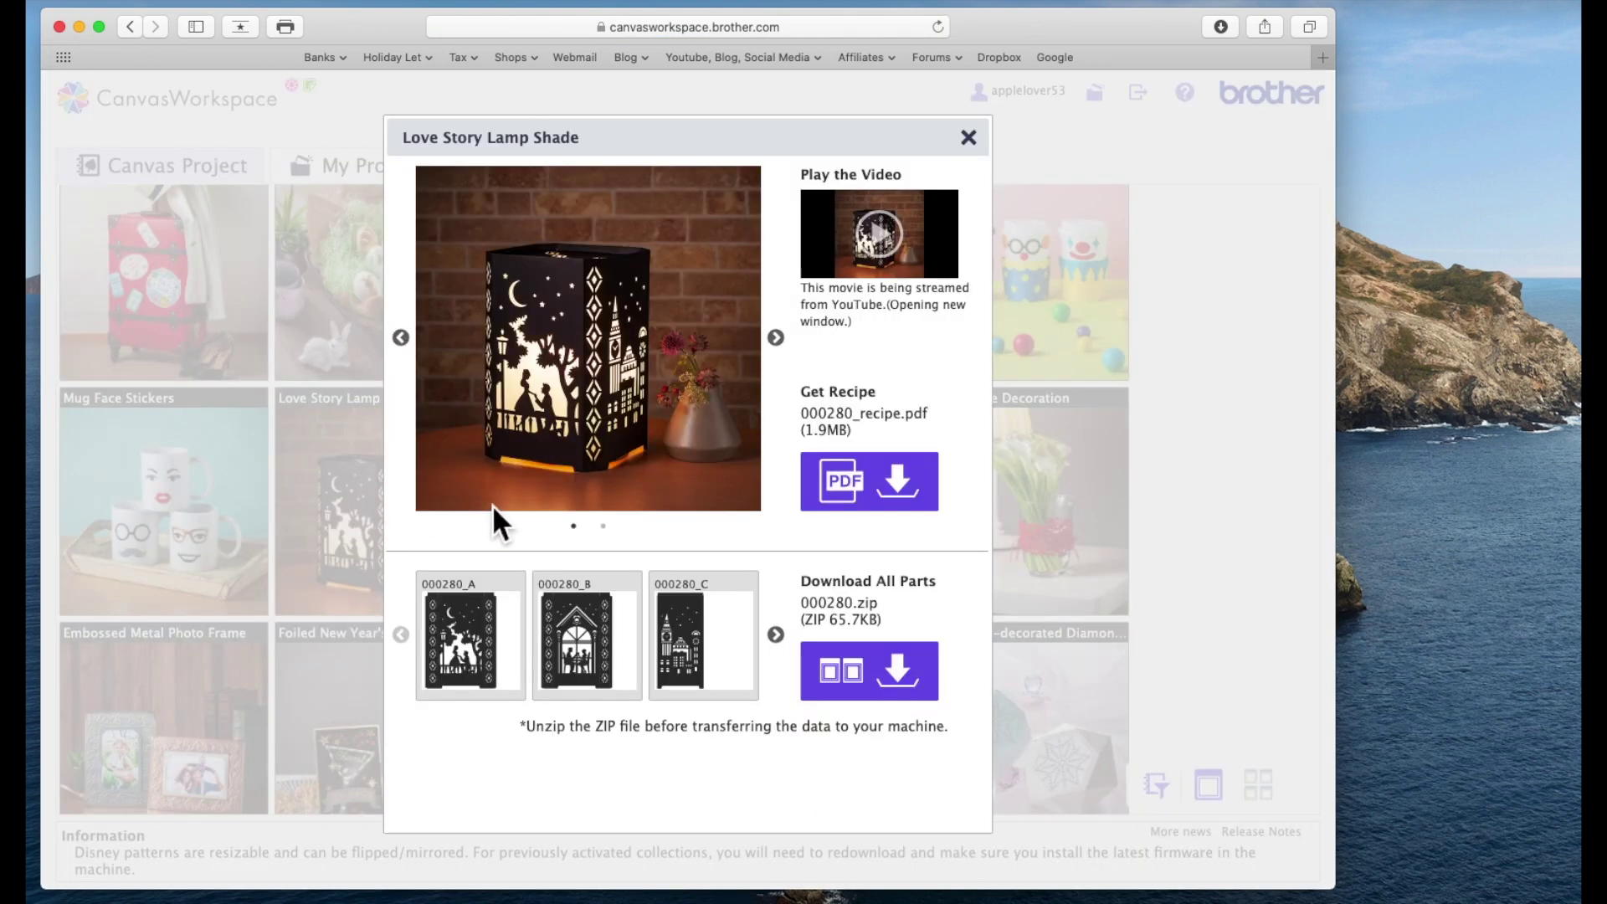
pyautogui.moveTo(494, 686)
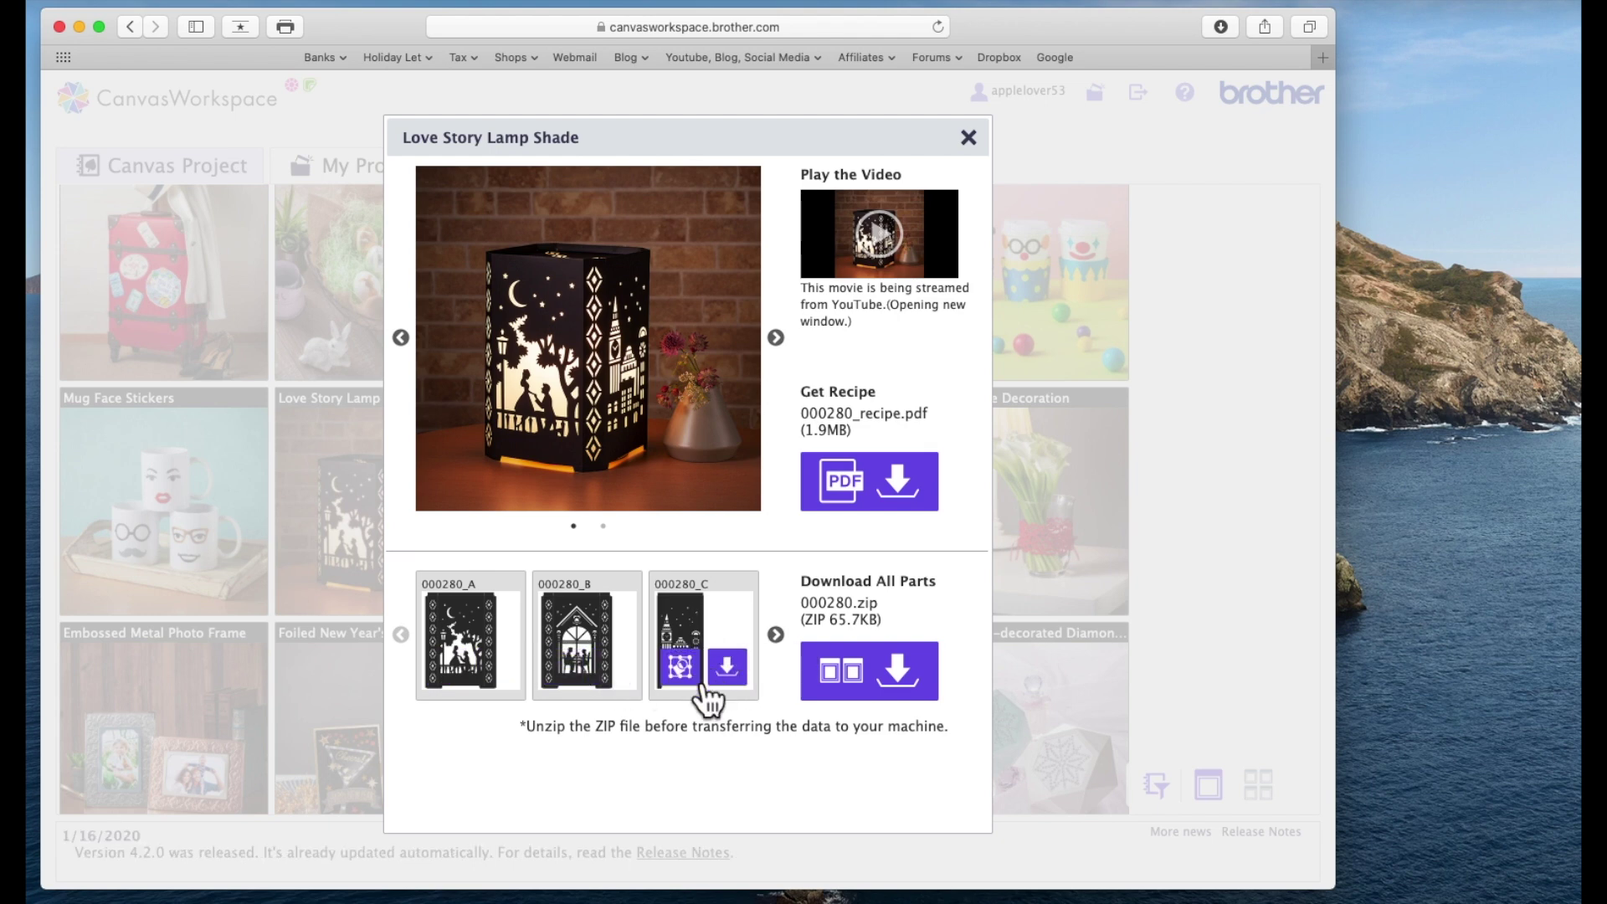
pyautogui.click(691, 668)
pyautogui.click(887, 559)
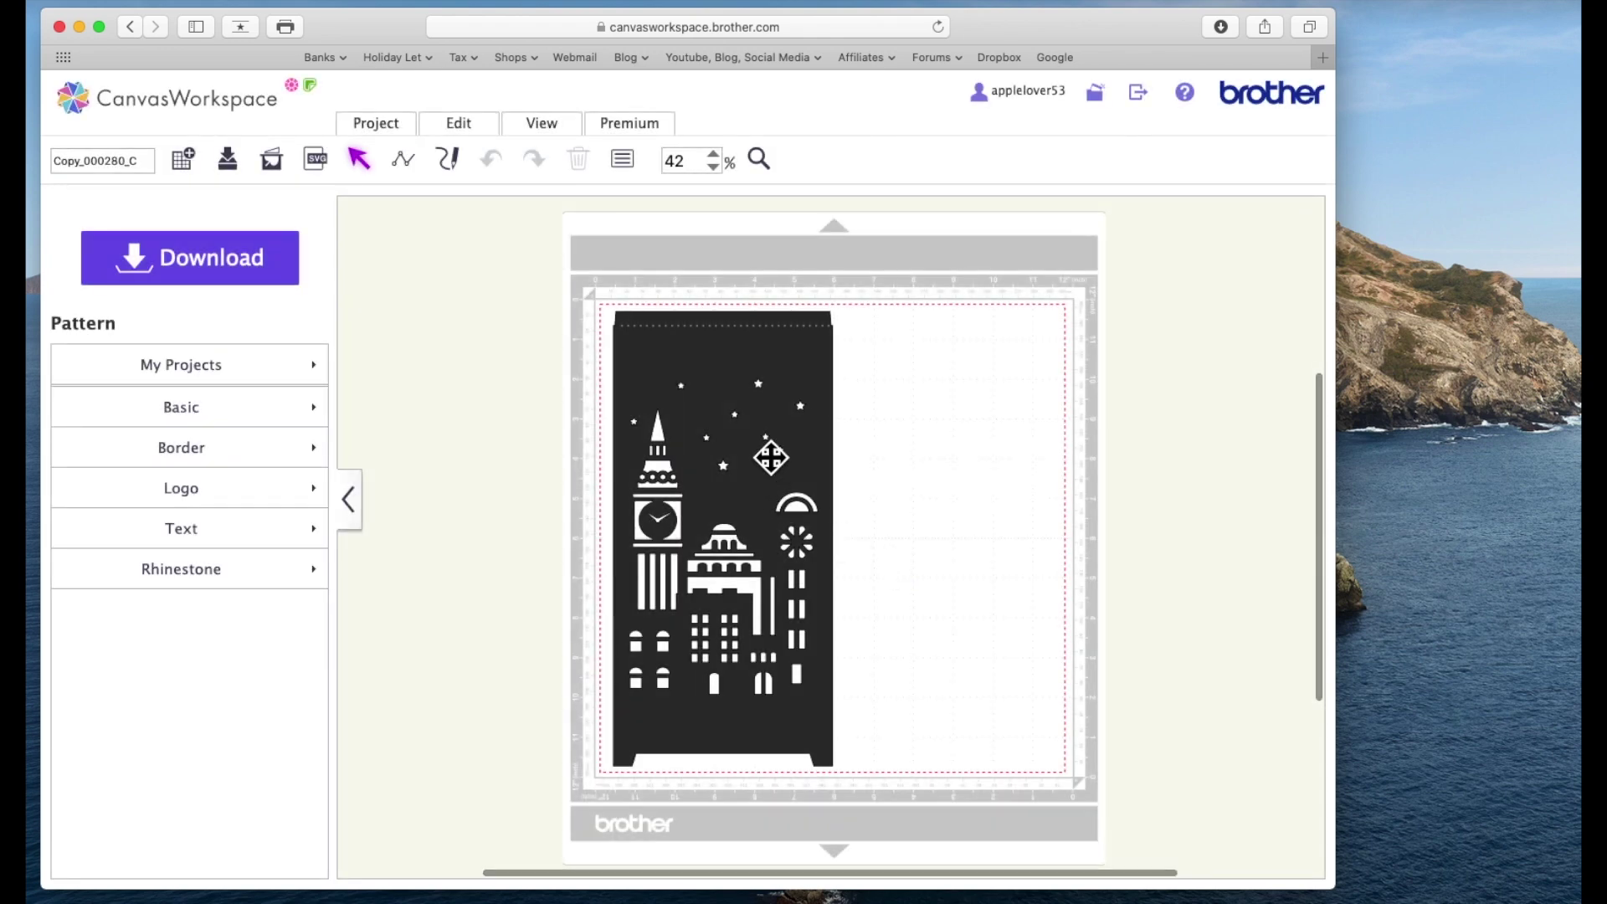
pyautogui.click(771, 455)
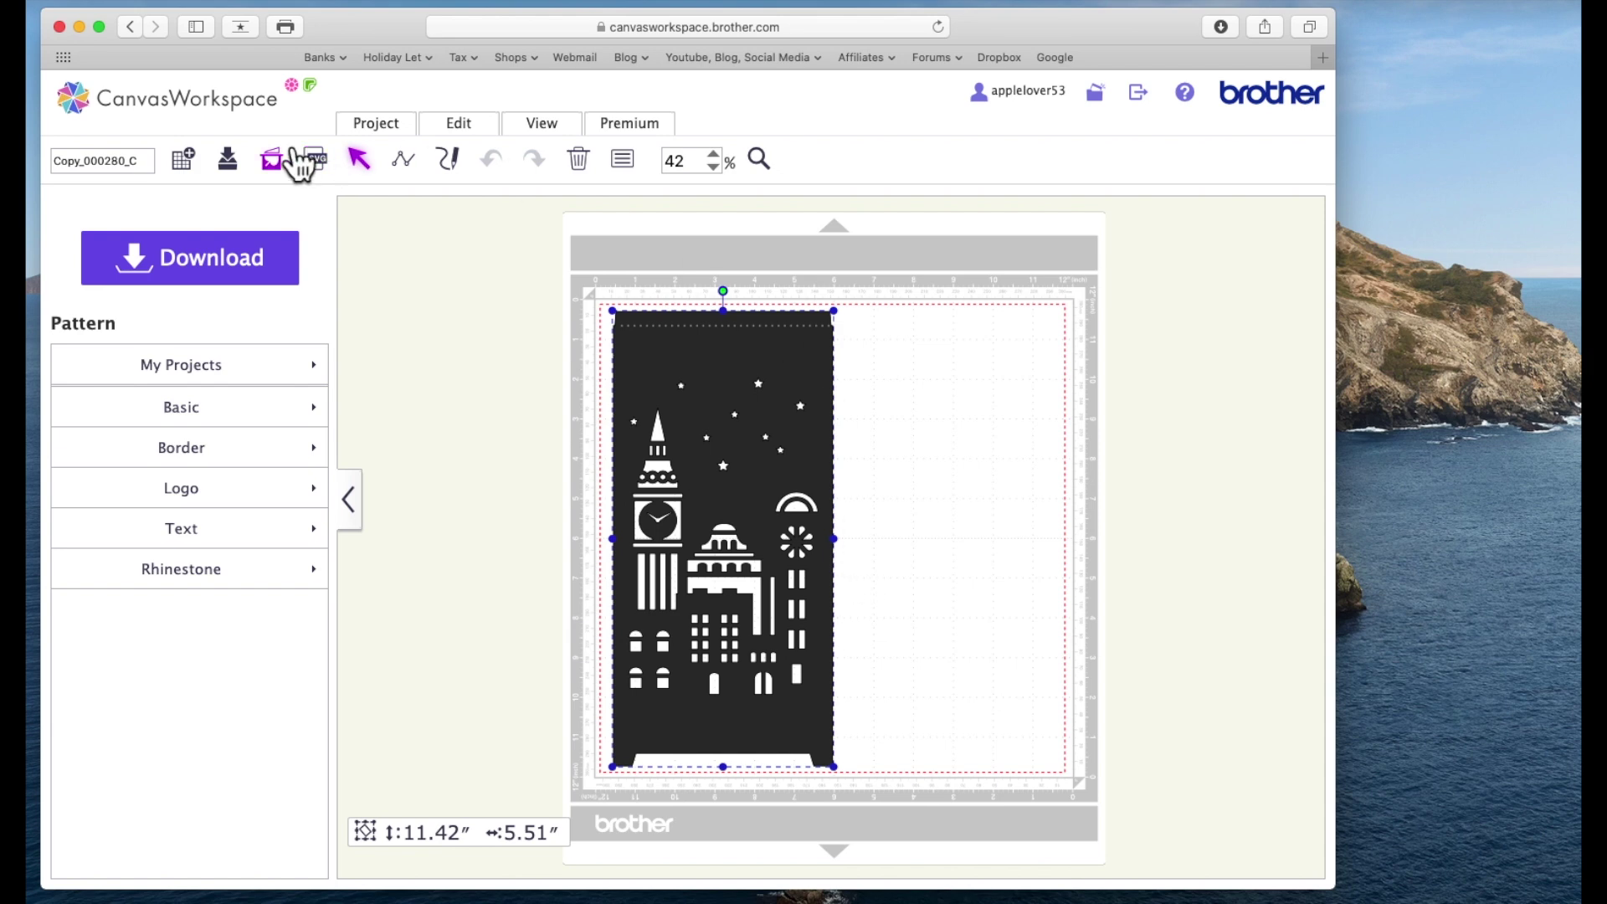
pyautogui.click(228, 99)
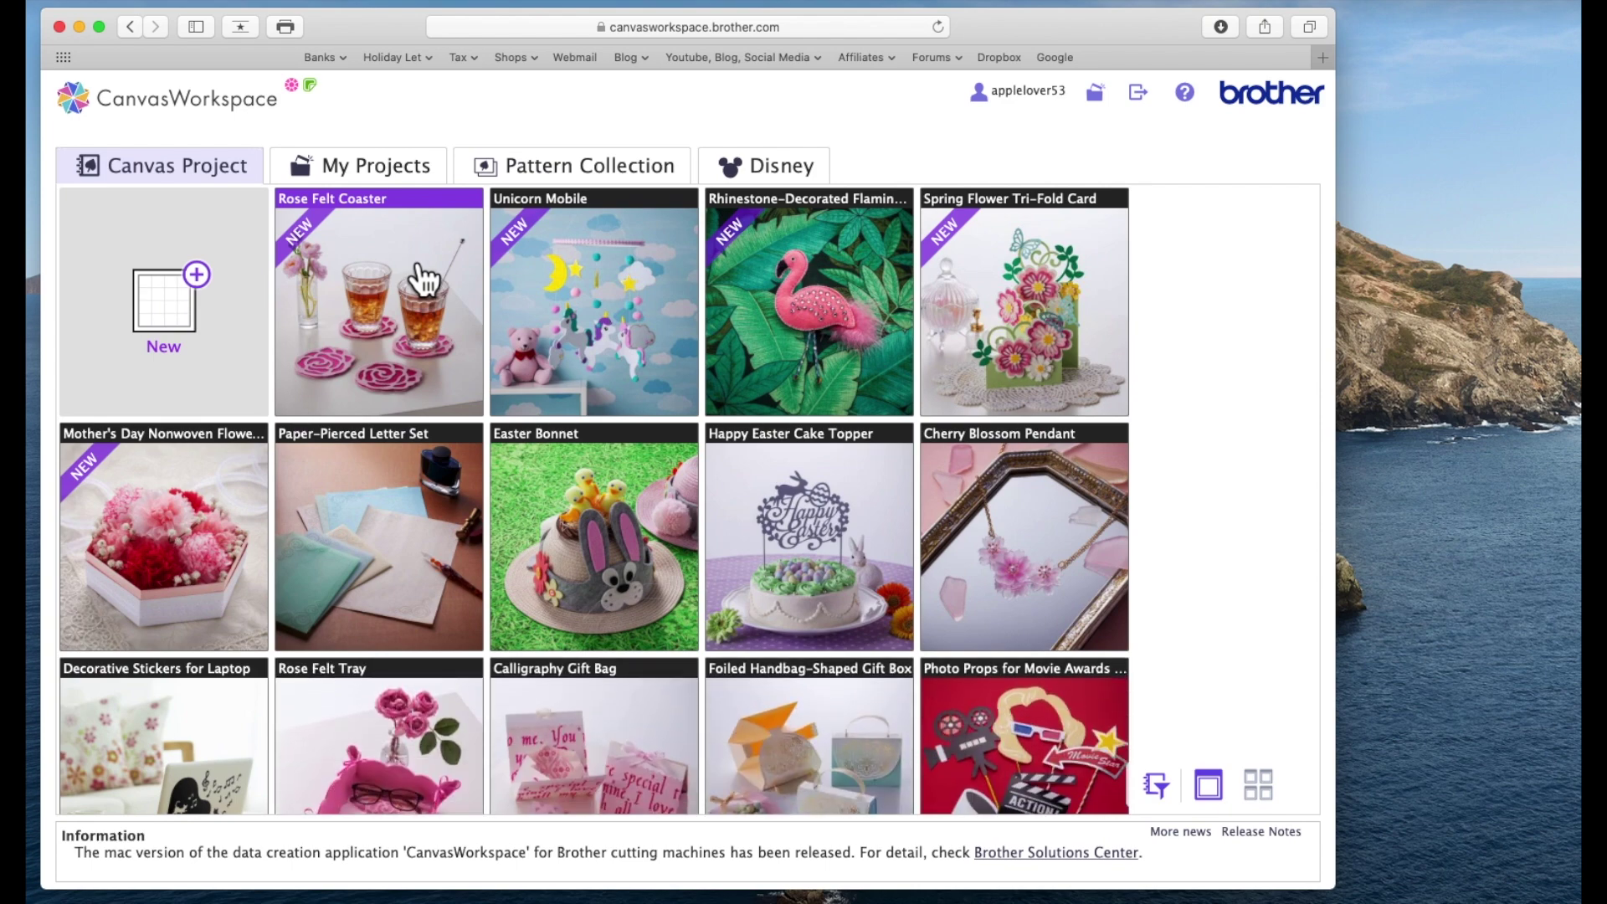
# Step: Reopen Love Story Lamp Shade, page through the later parts, and download all parts as 000280.zip
pyautogui.scroll(-10, 413, 413)
pyautogui.click(410, 417)
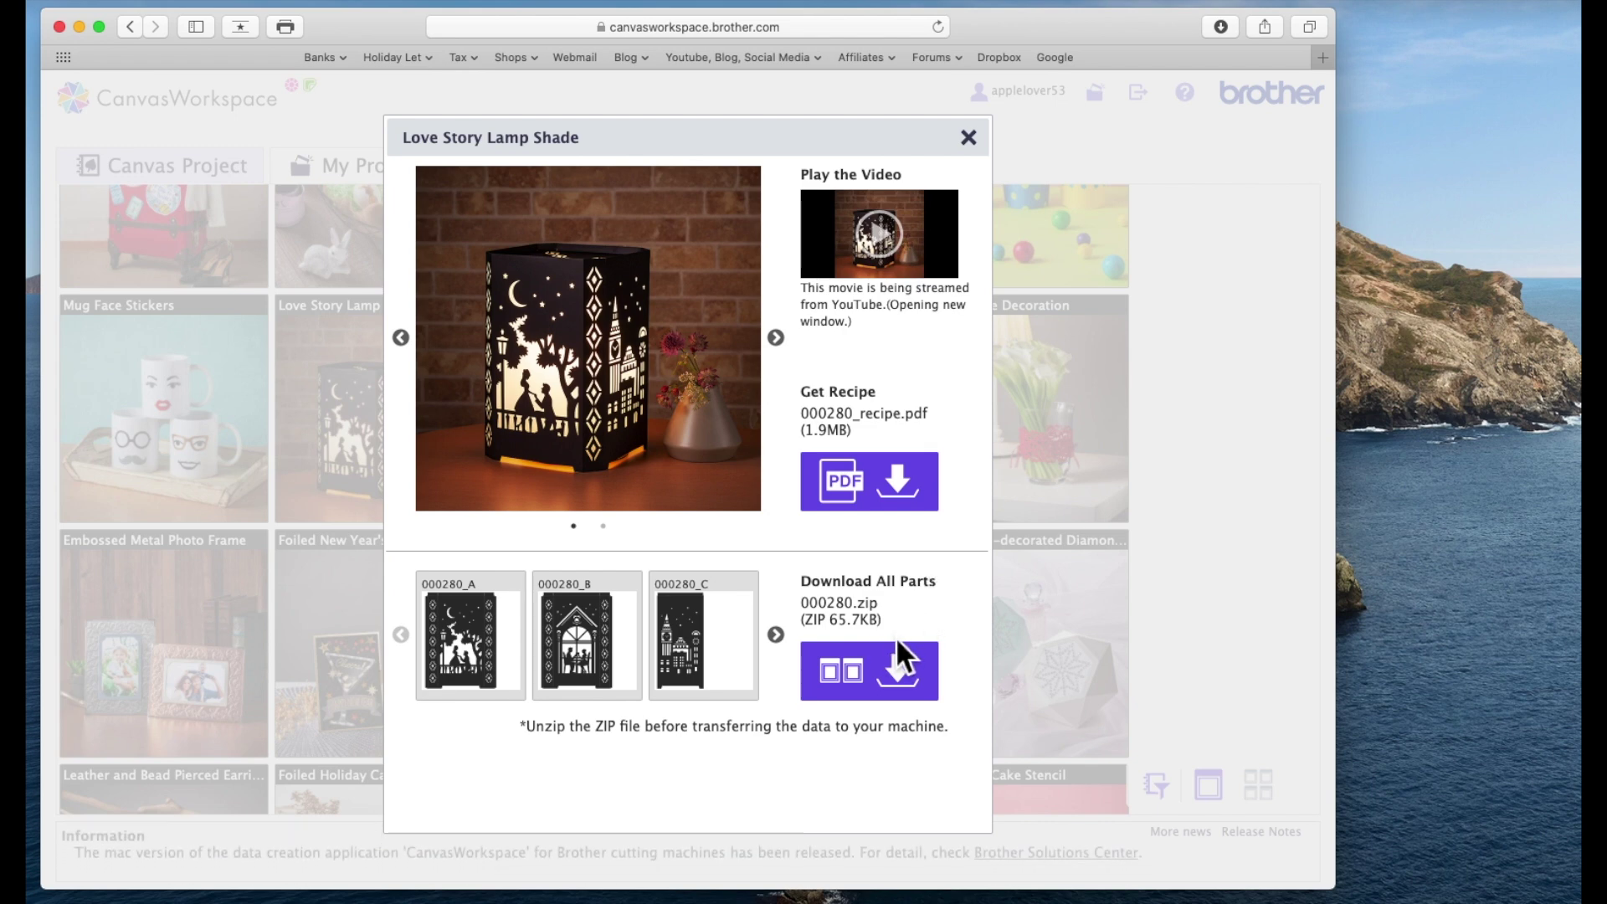
pyautogui.moveTo(442, 628)
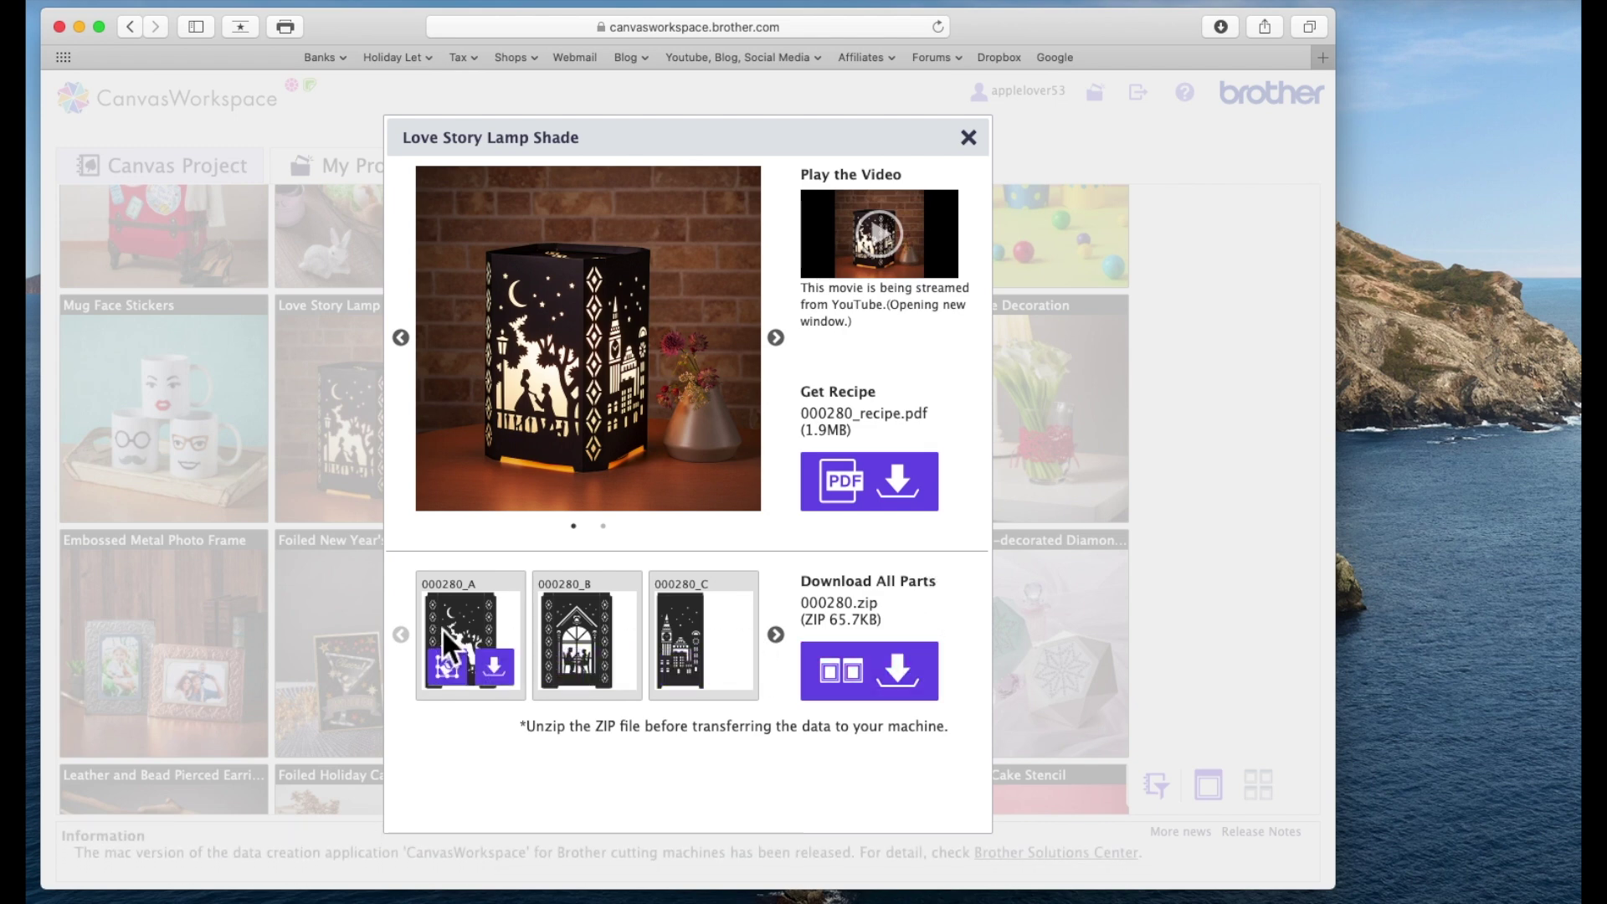
pyautogui.click(779, 637)
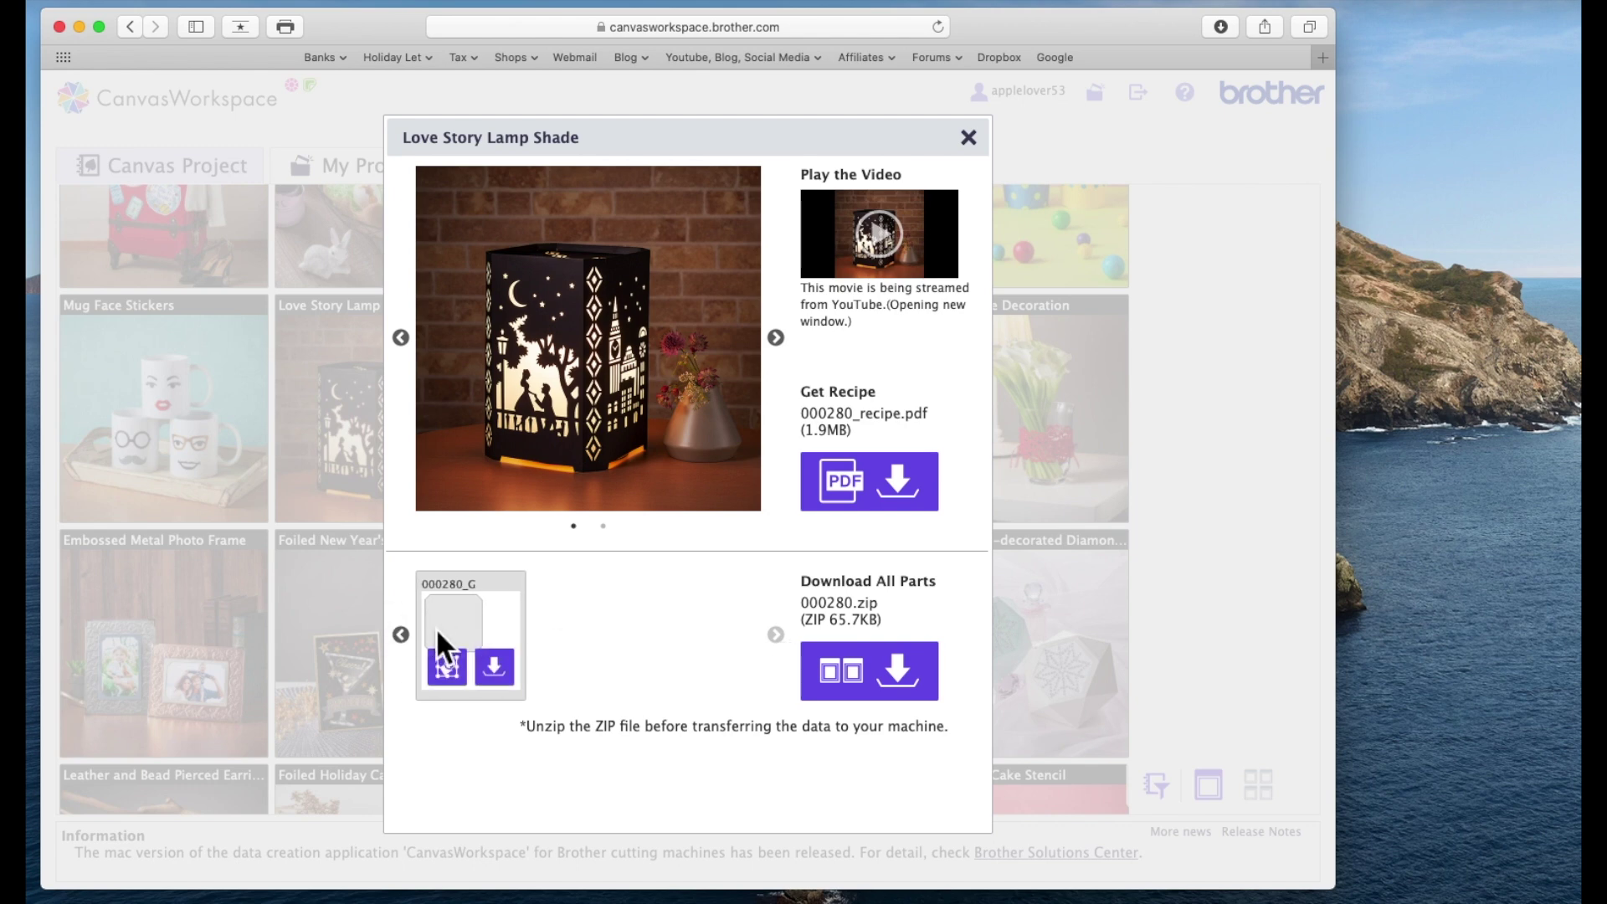
pyautogui.click(403, 637)
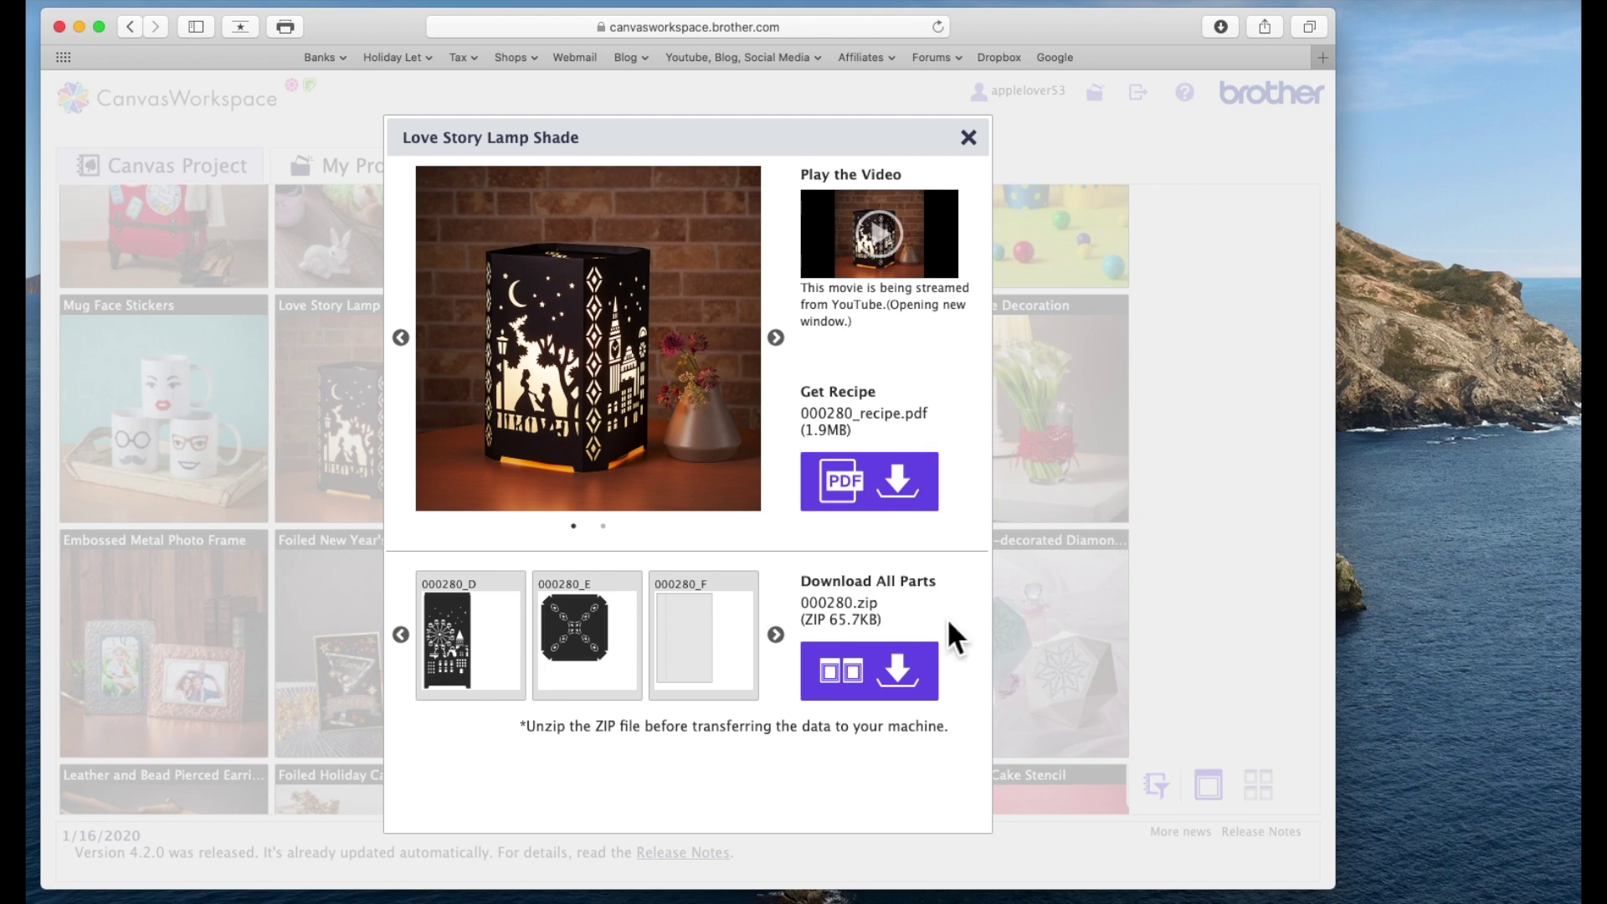
pyautogui.moveTo(490, 636)
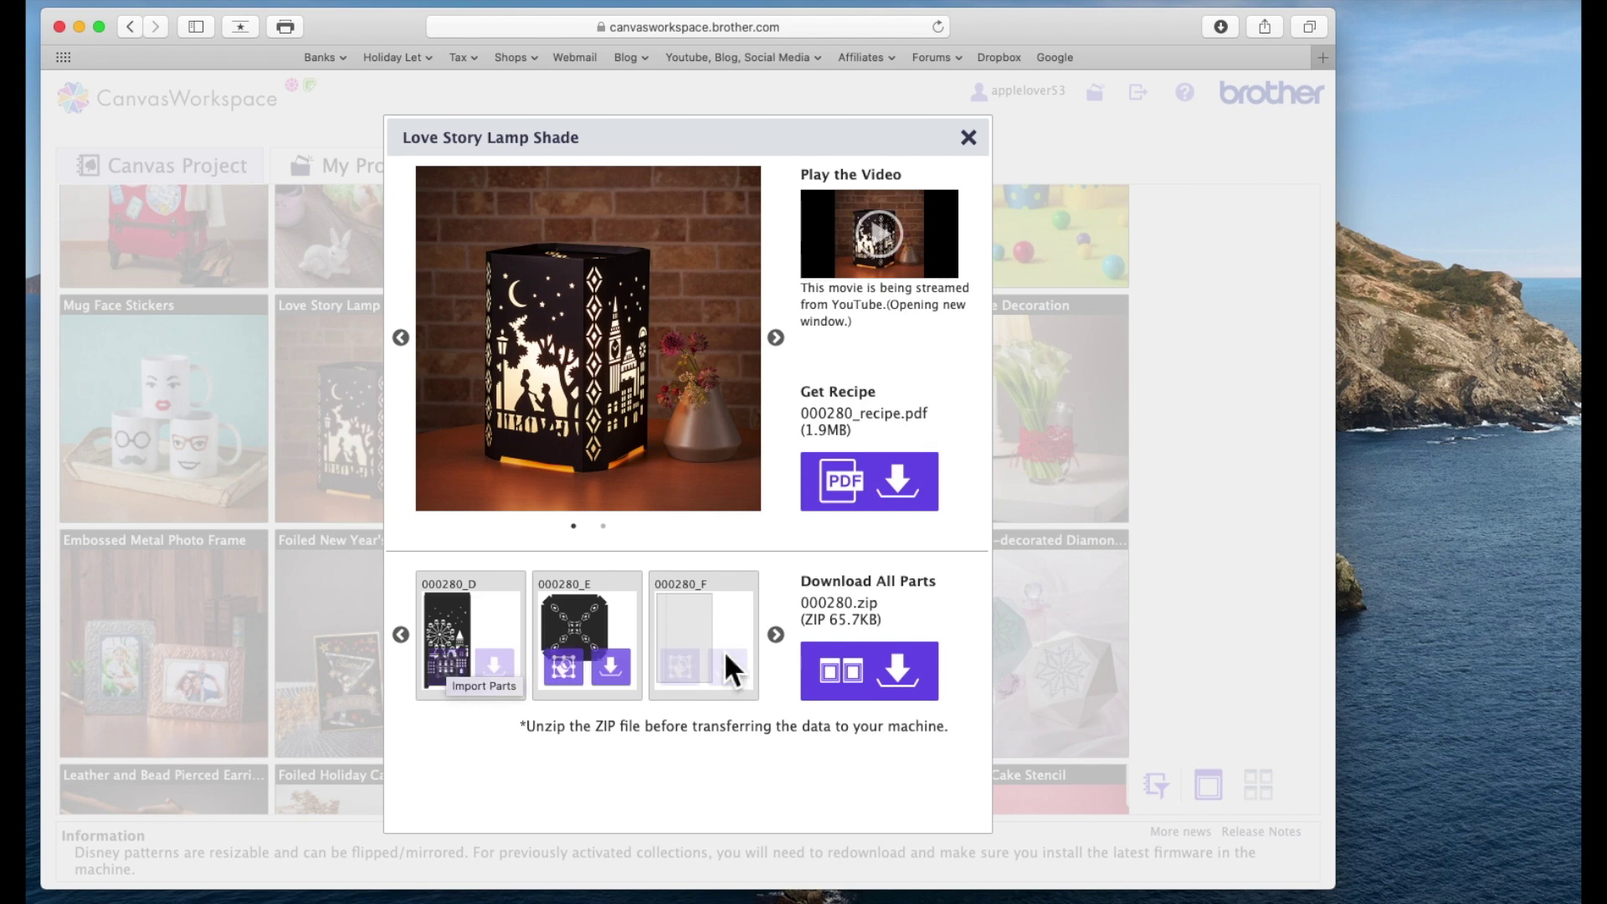
pyautogui.click(904, 668)
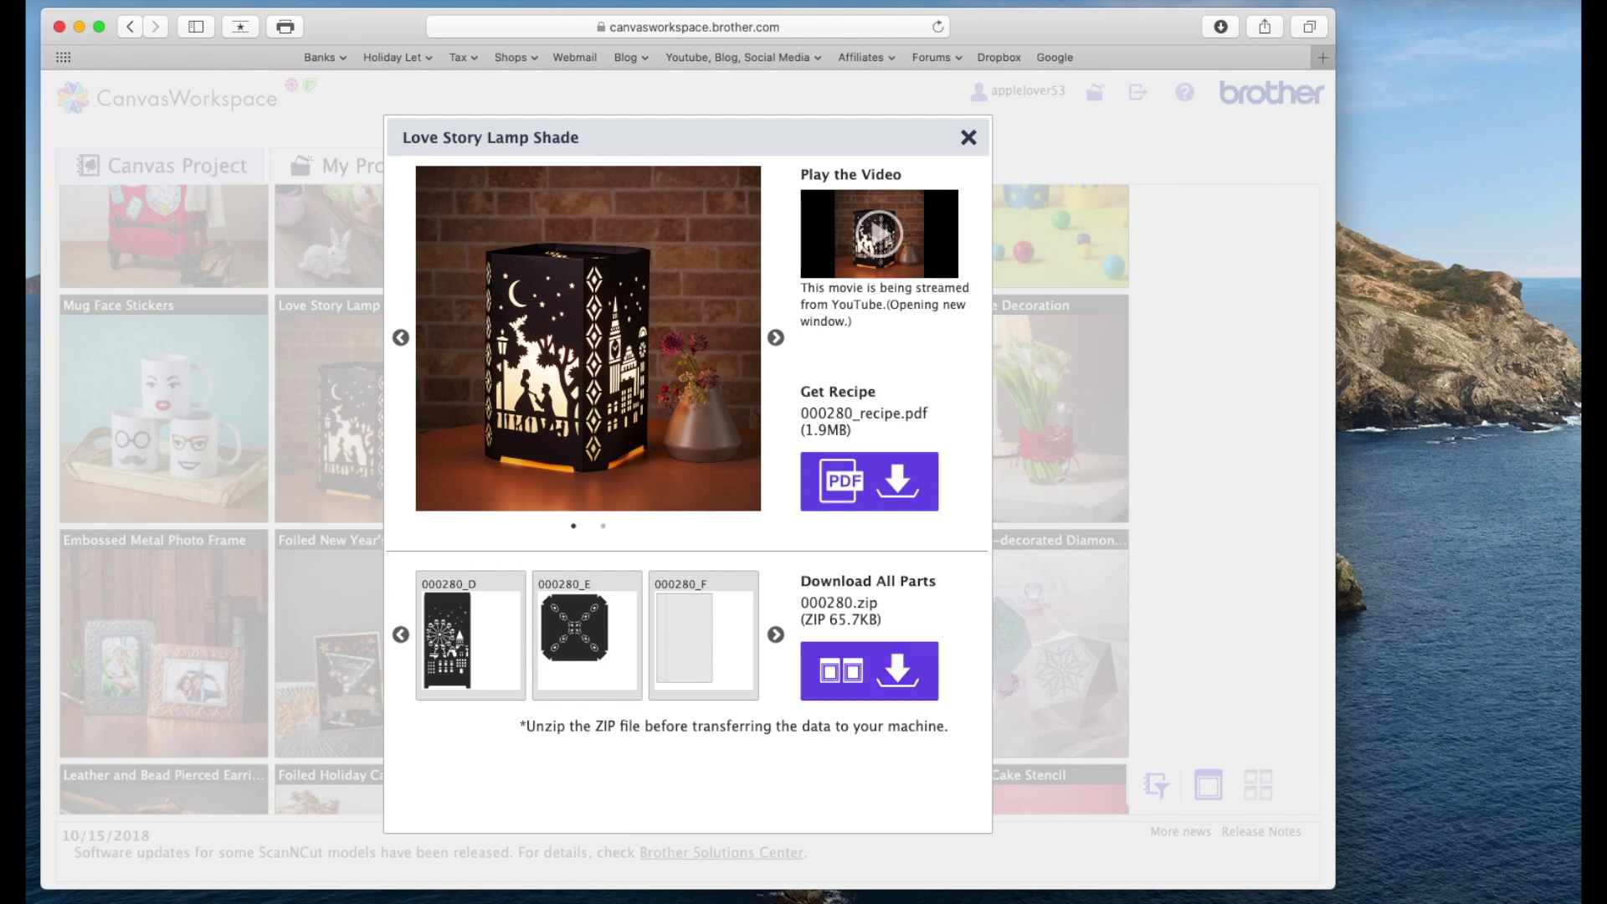
# Step: Drag the downloaded 000280 folder to the desktop, close the project details, and open the folder
pyautogui.click(1471, 899)
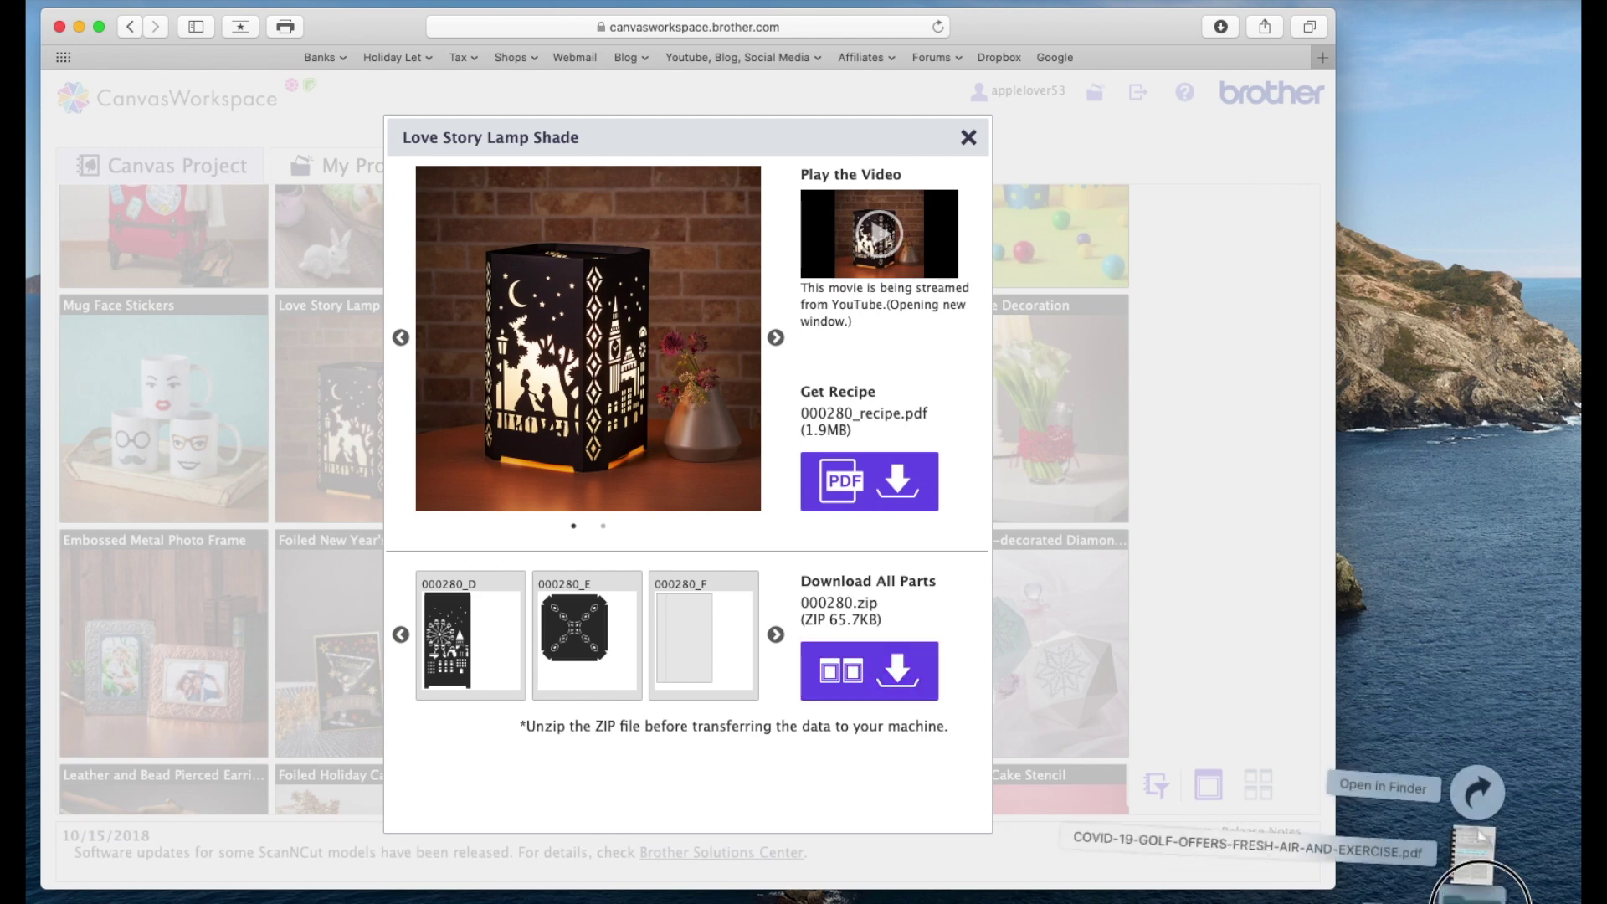
pyautogui.moveTo(1472, 899); pyautogui.dragTo(1438, 134)
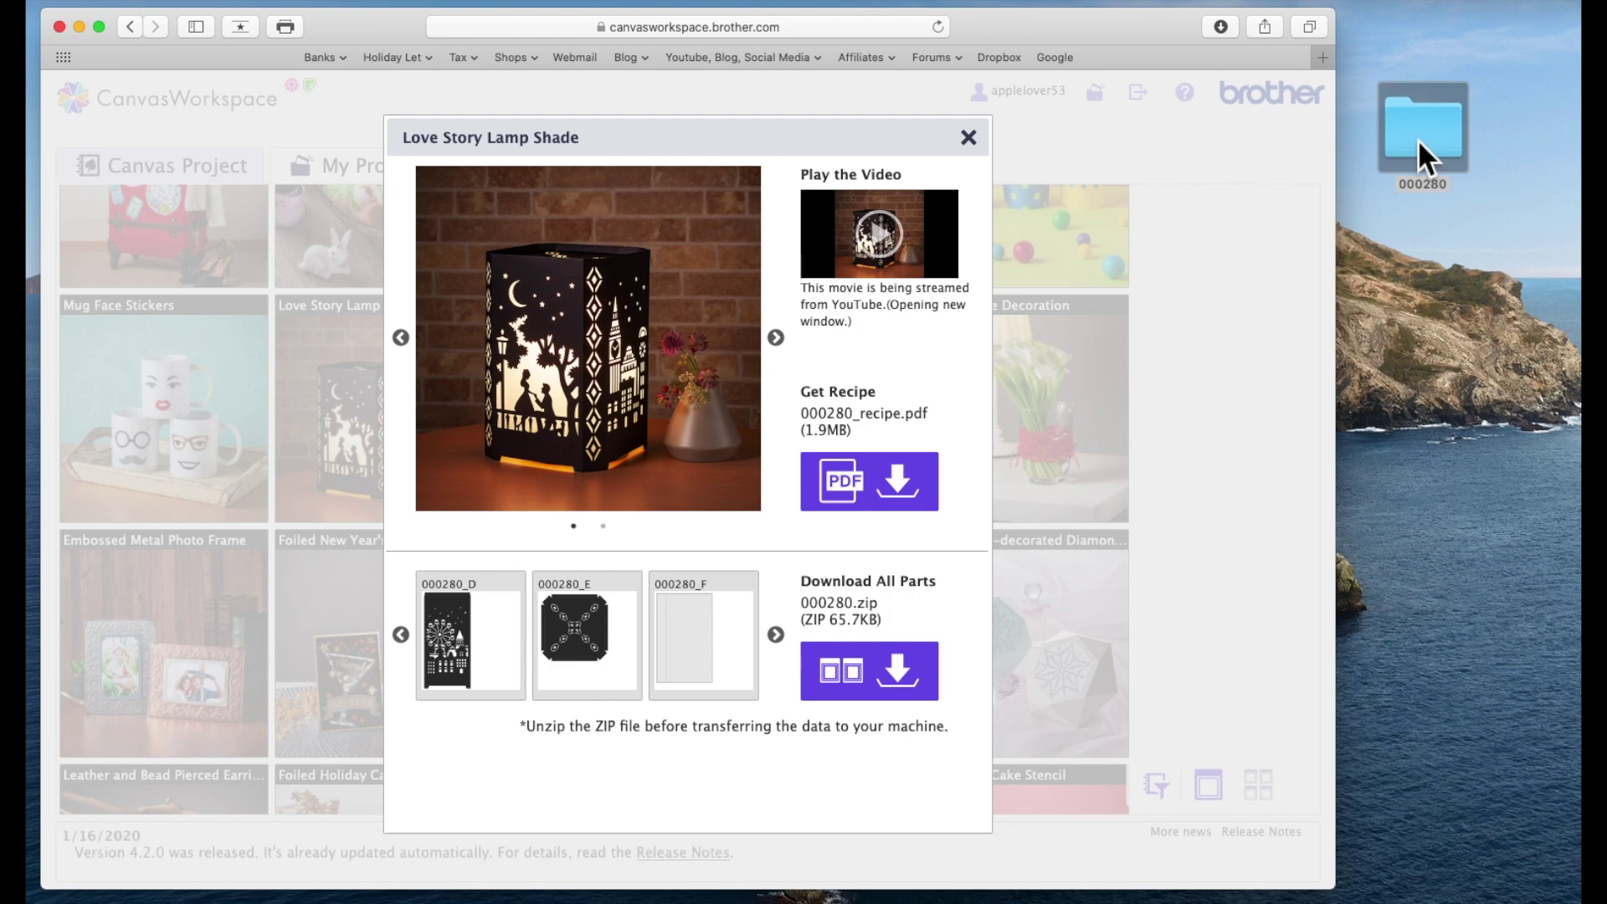
pyautogui.click(984, 142)
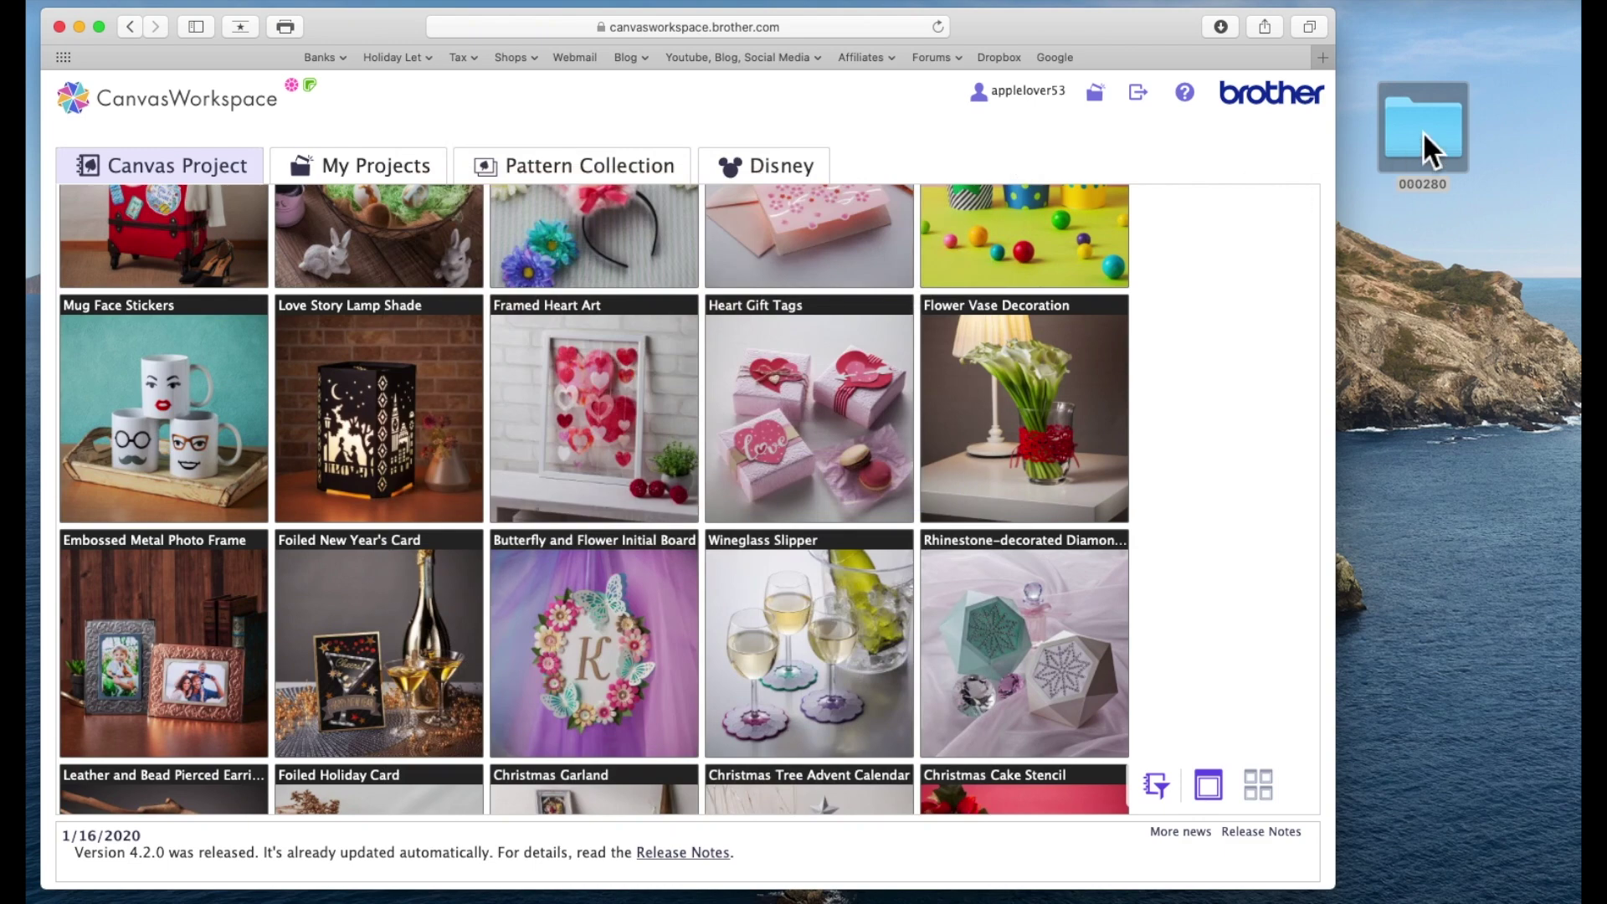
pyautogui.doubleClick(1423, 132)
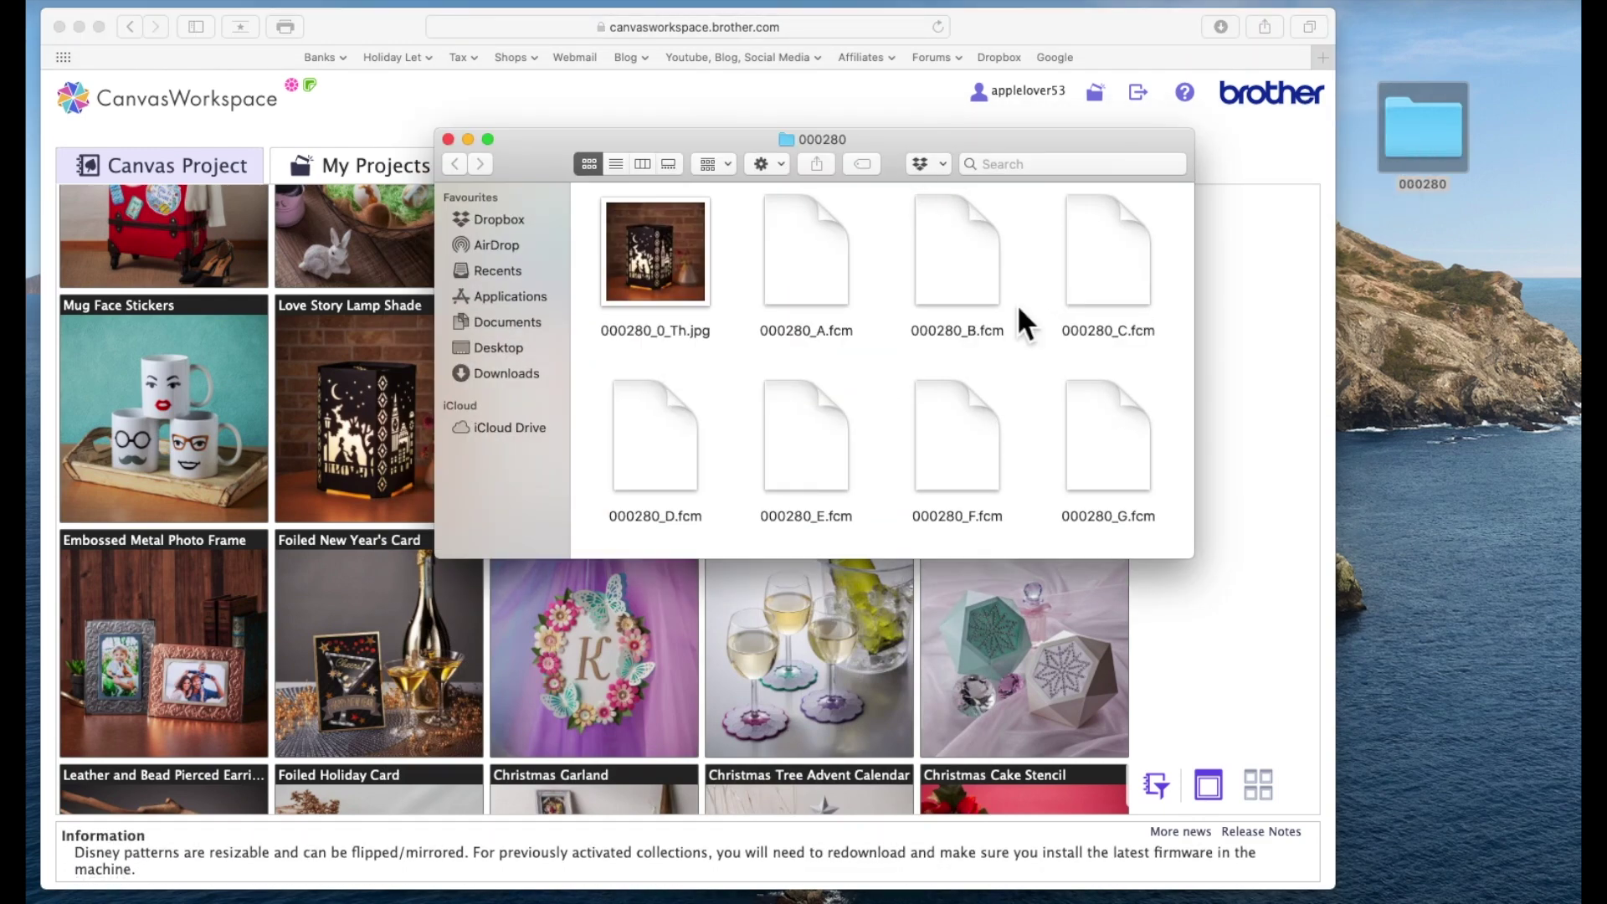
pyautogui.click(1178, 544)
pyautogui.moveTo(1182, 545); pyautogui.dragTo(1407, 686)
pyautogui.moveTo(1000, 167); pyautogui.dragTo(1011, 123)
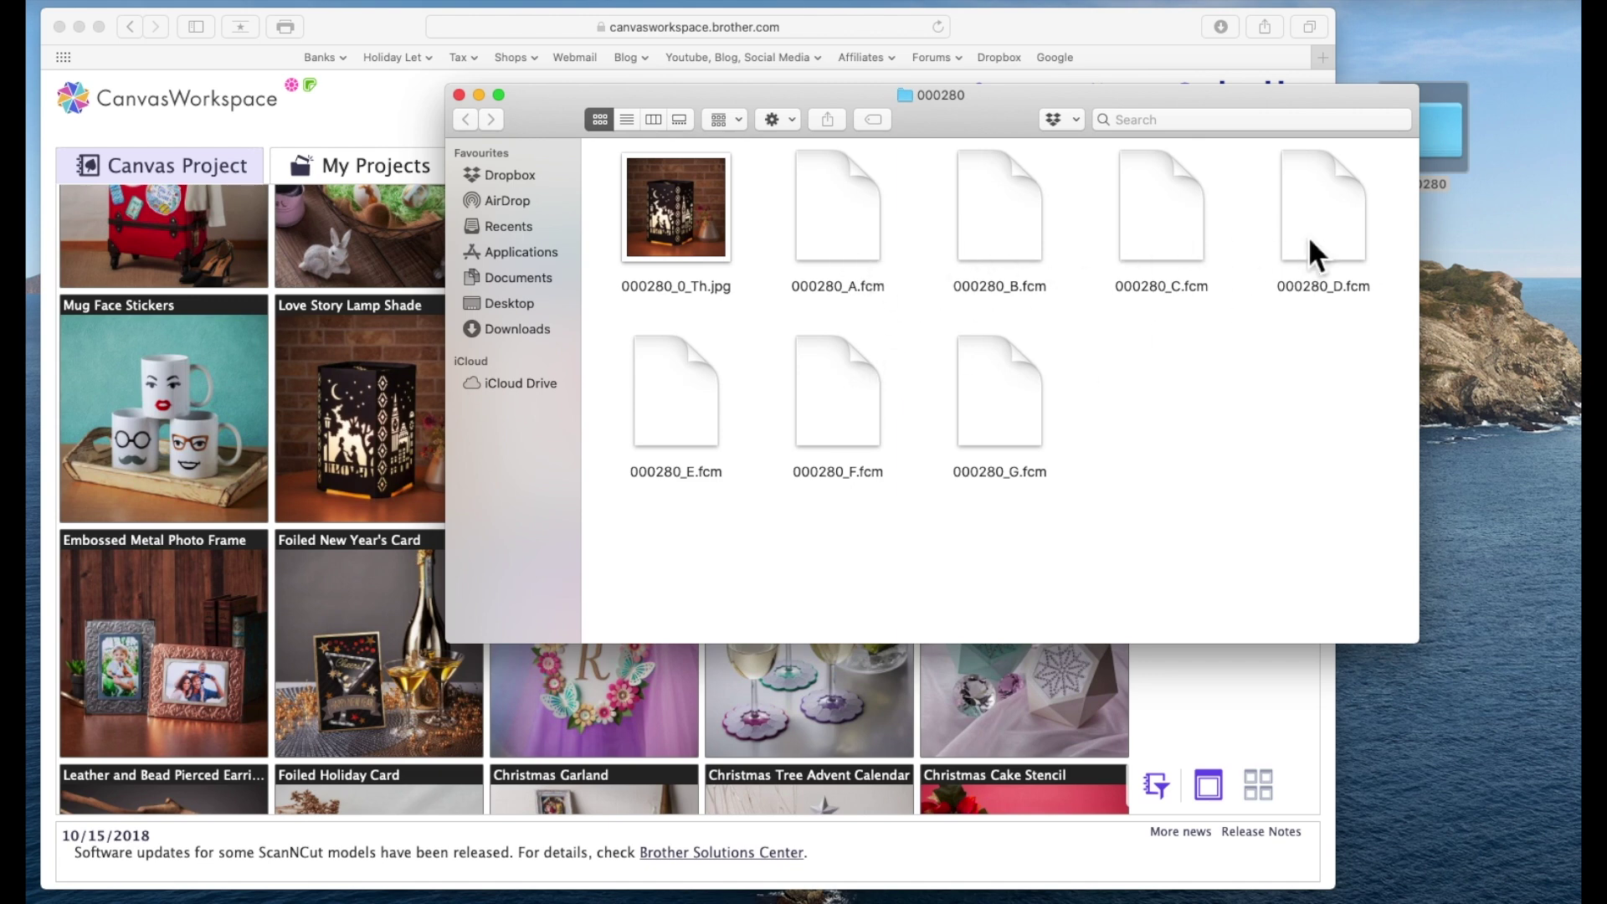
pyautogui.click(461, 96)
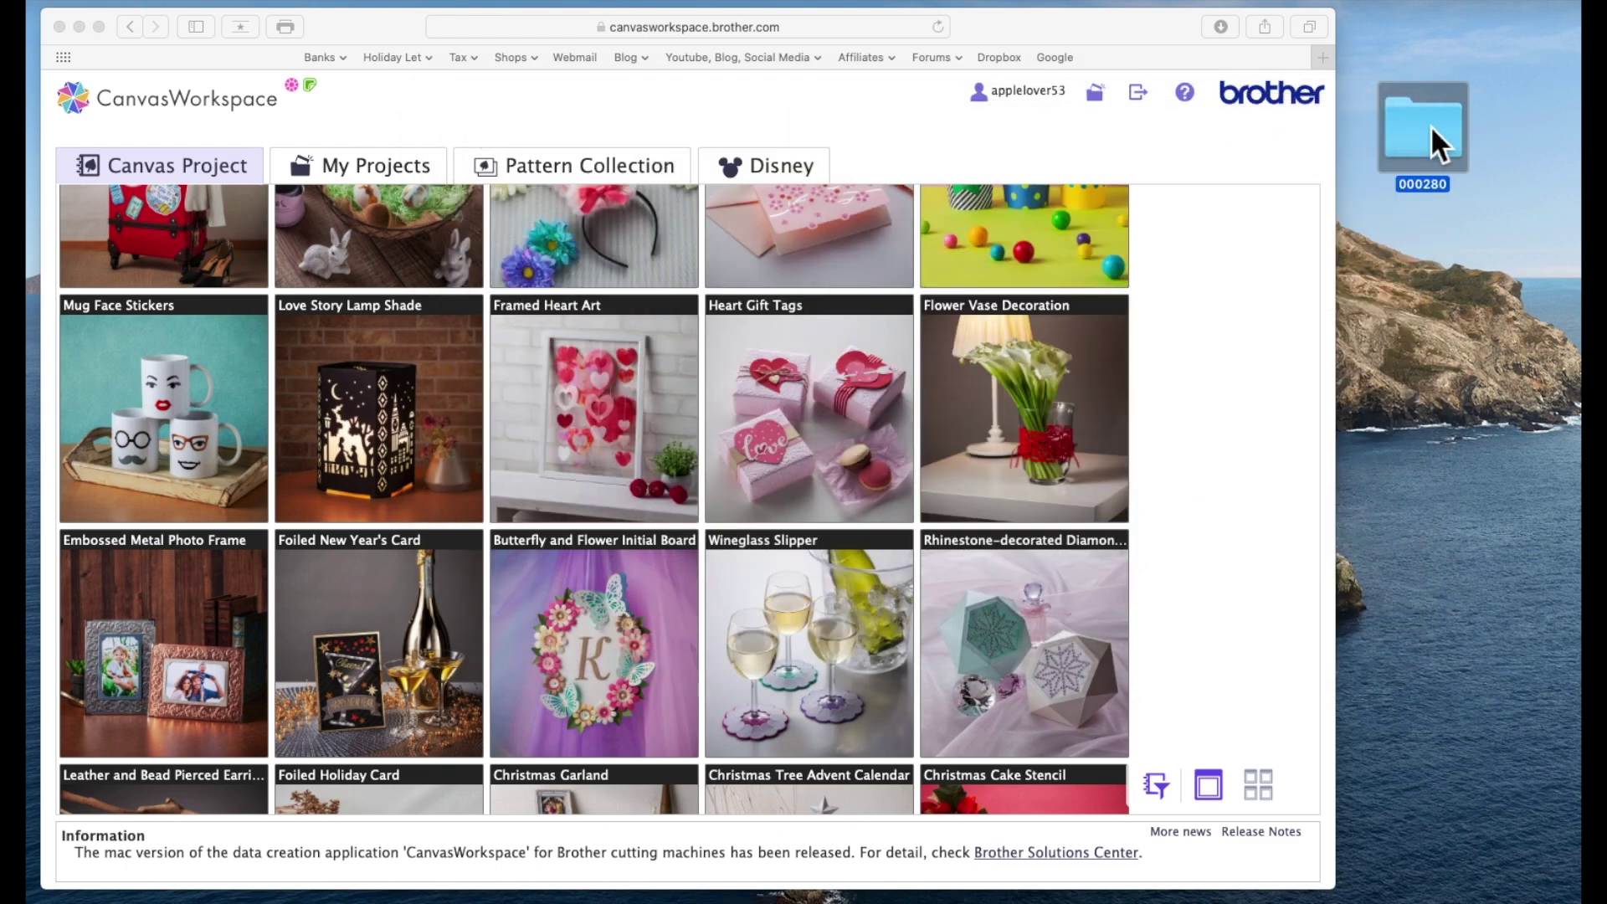
# Step: Move 000280 higher and create a desktop folder named 'Love Story Lamp Video'
pyautogui.moveTo(1431, 127); pyautogui.dragTo(1430, 59)
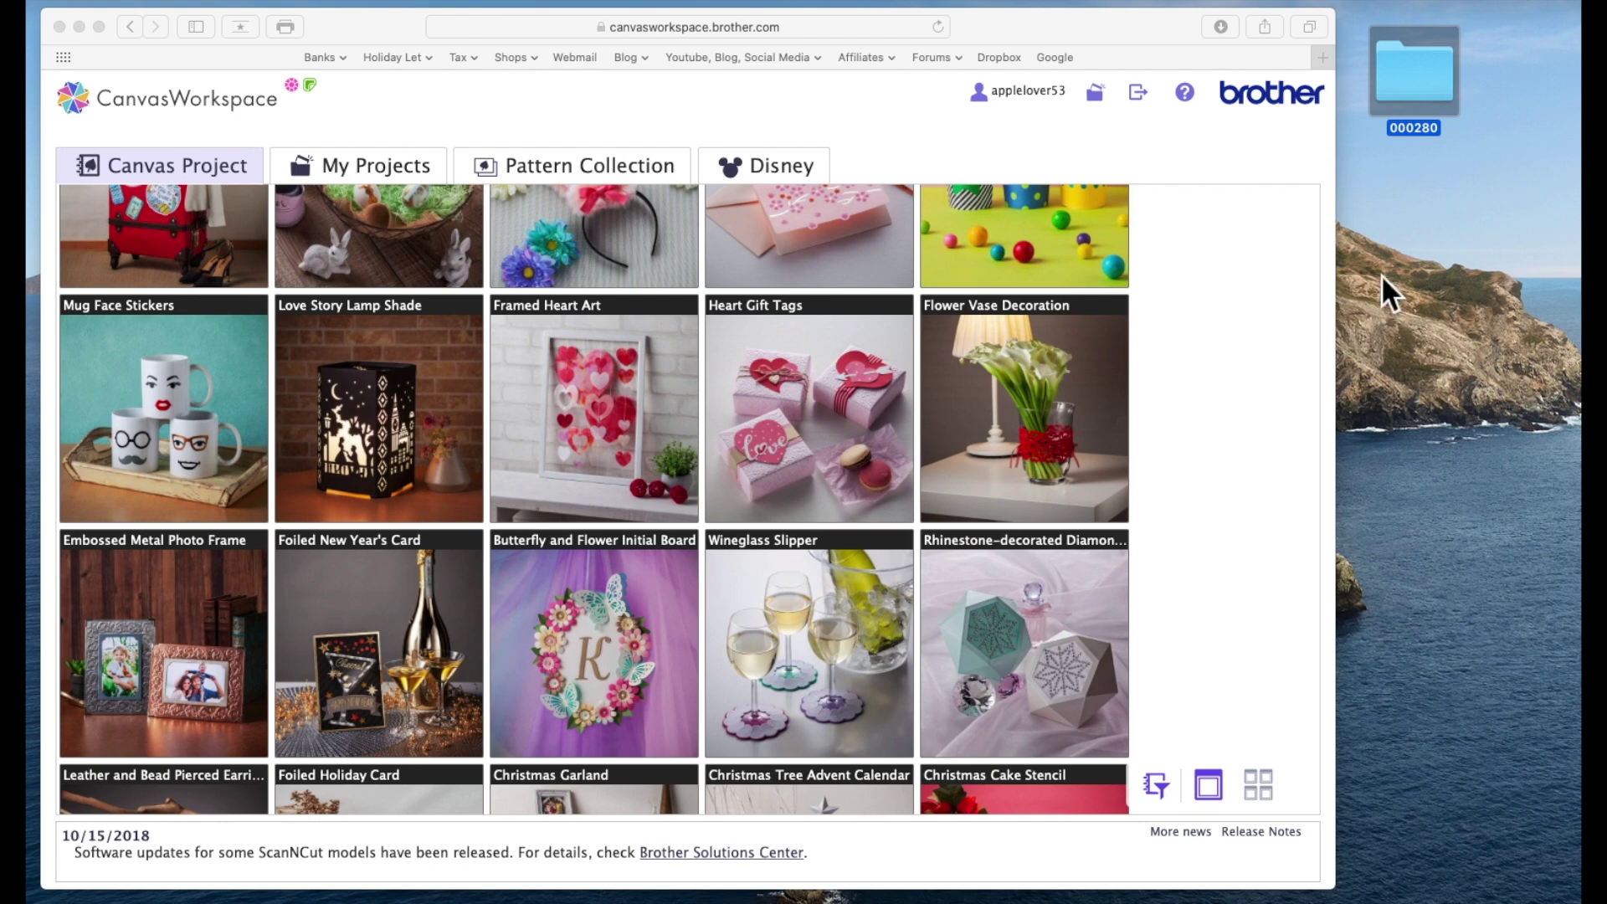
pyautogui.rightClick(1426, 224)
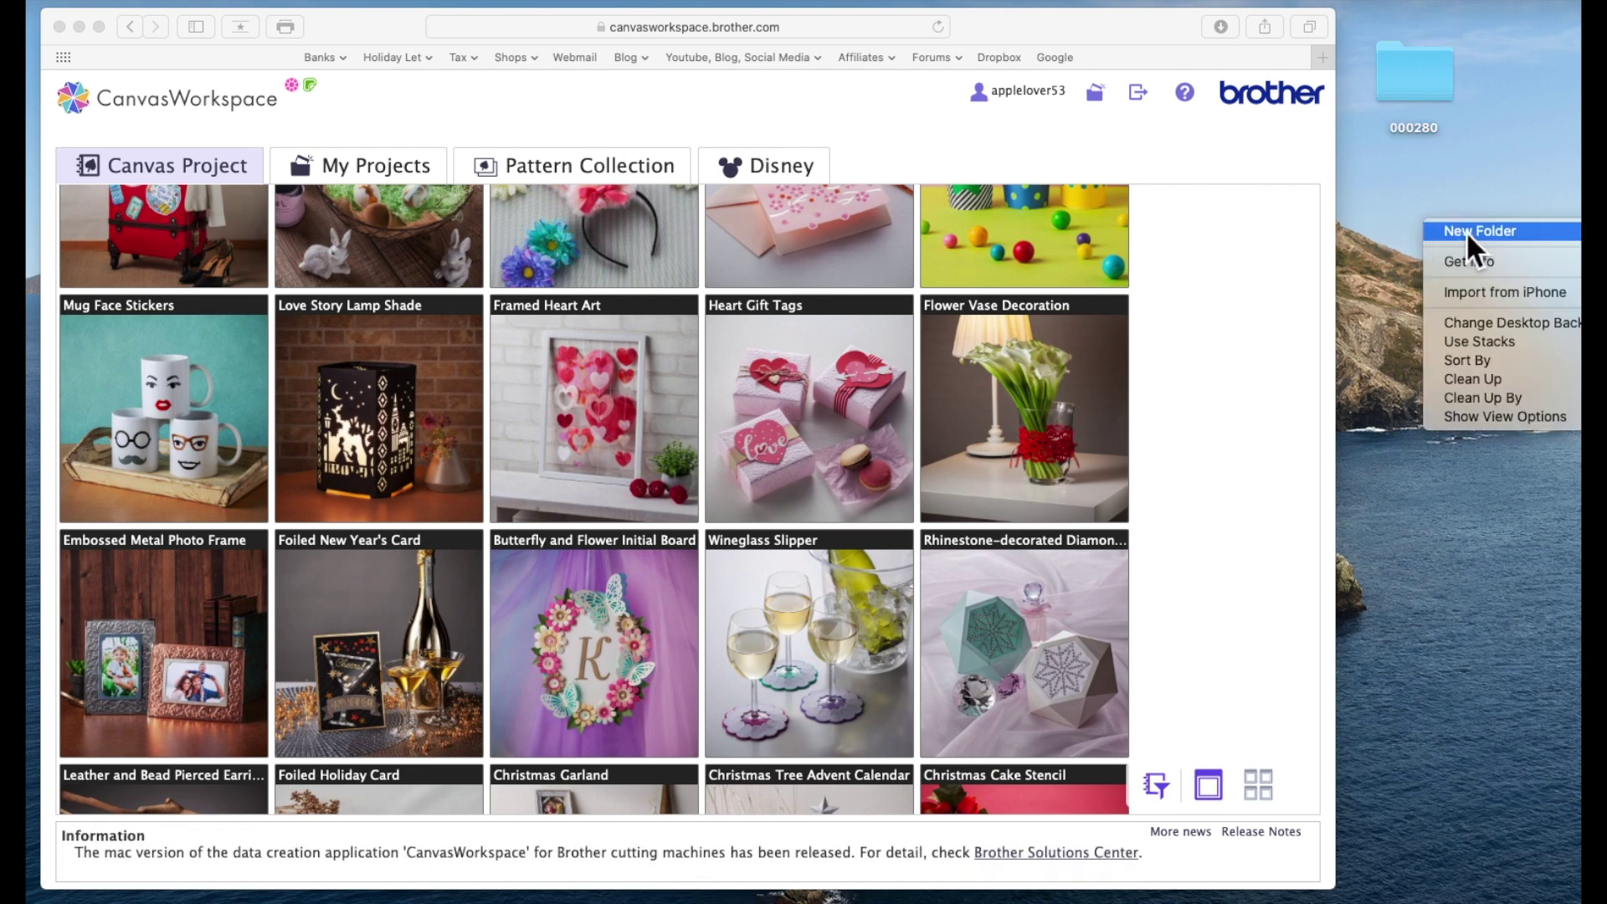
pyautogui.click(1465, 229)
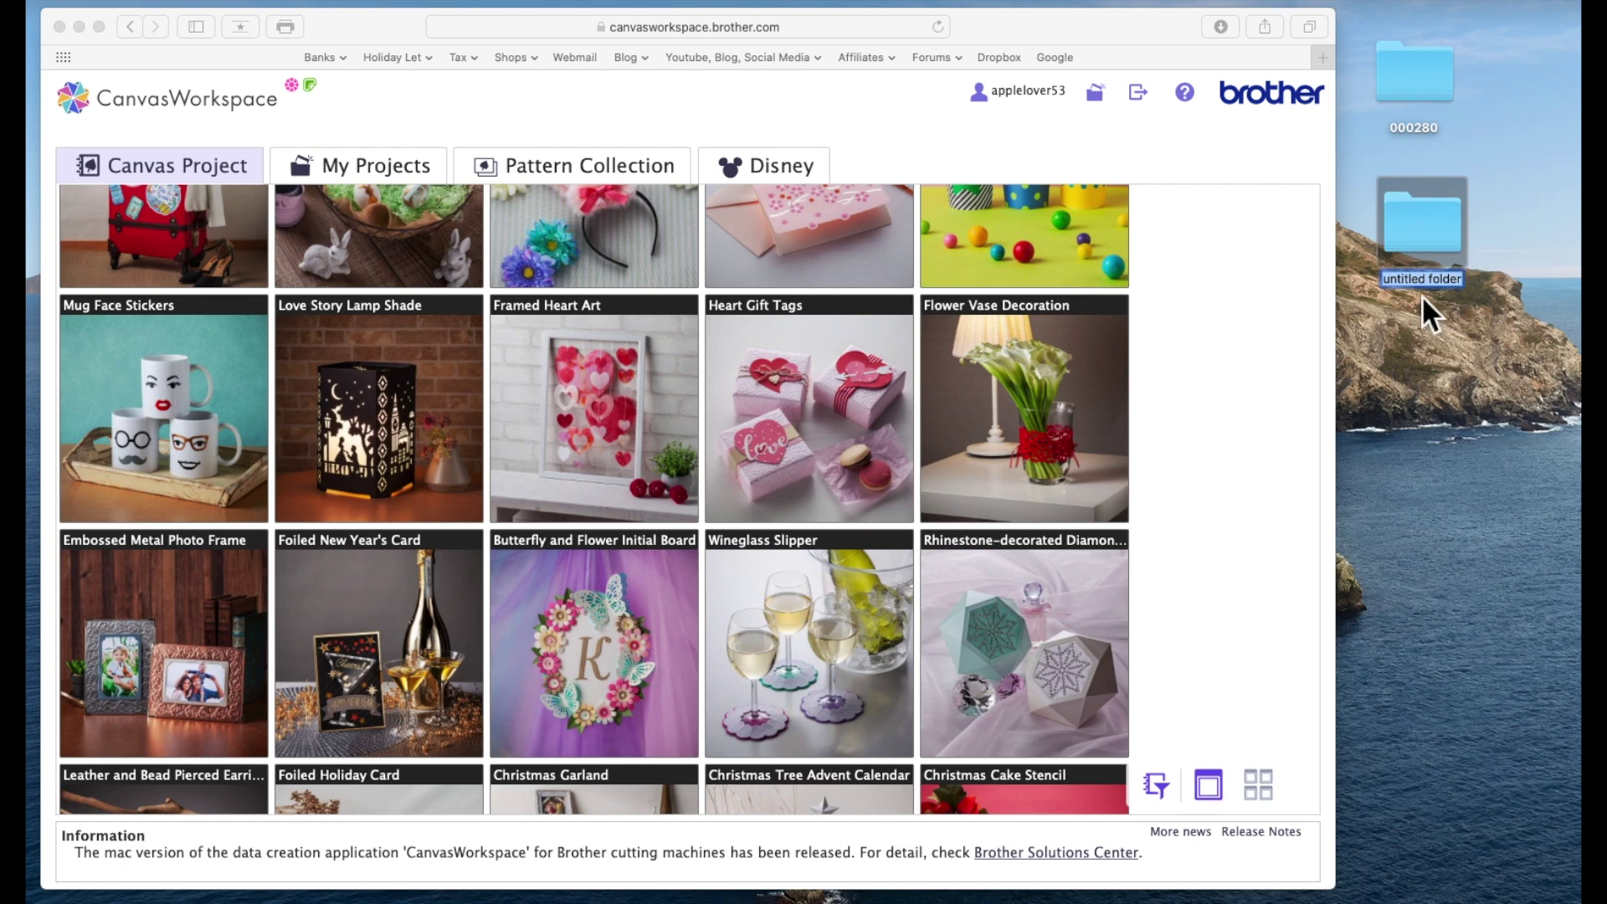
pyautogui.write('Love')
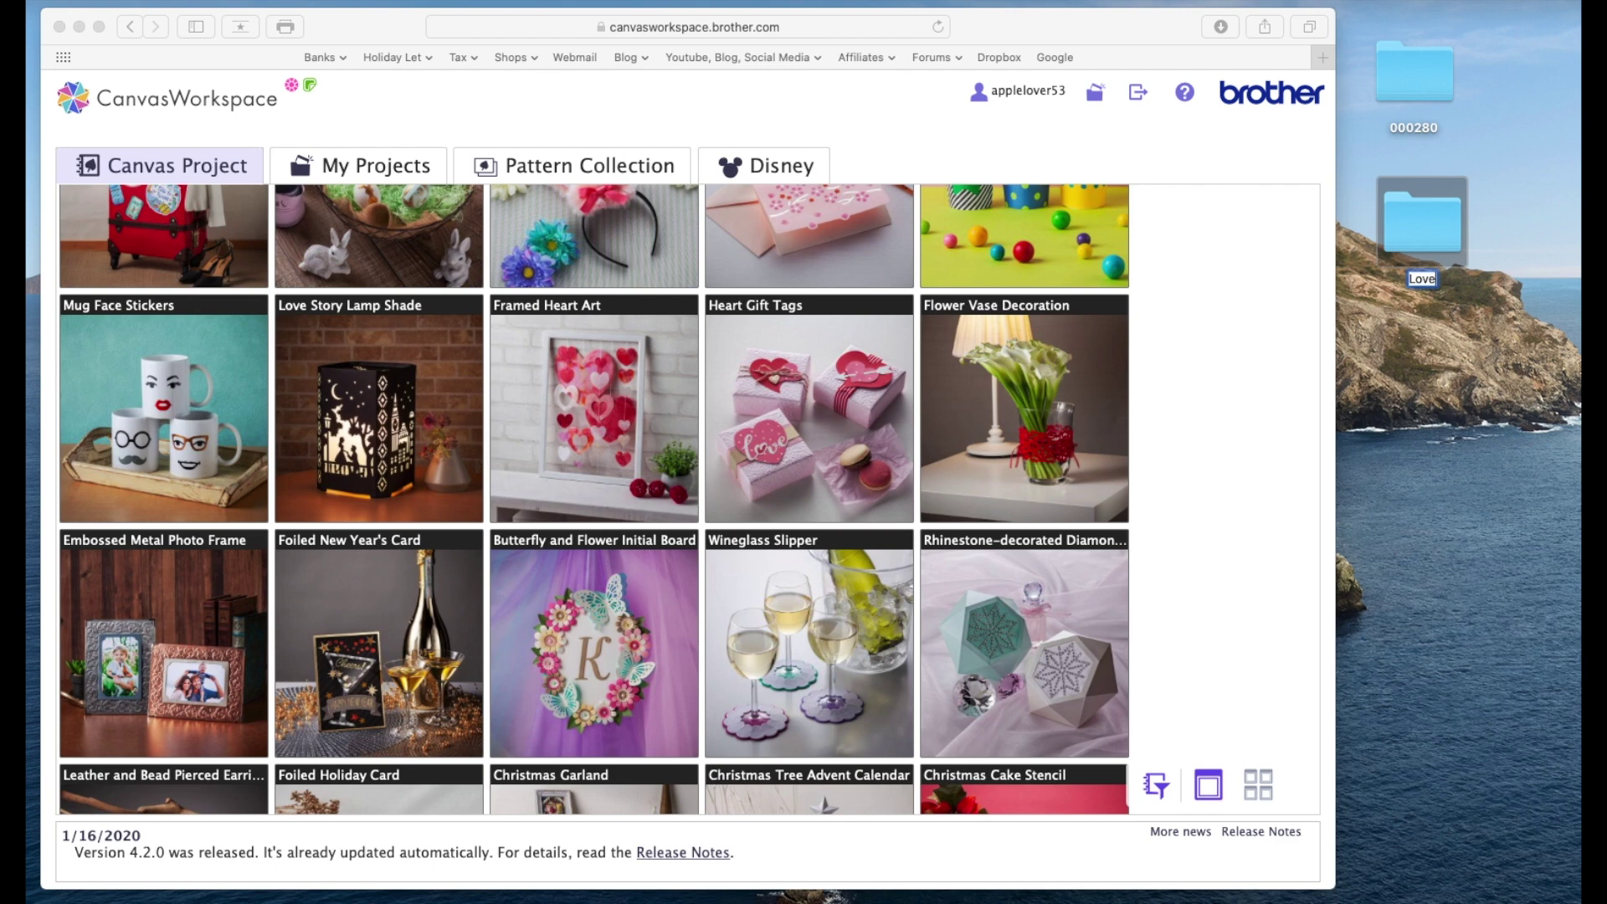
pyautogui.write(' Story Lamp')
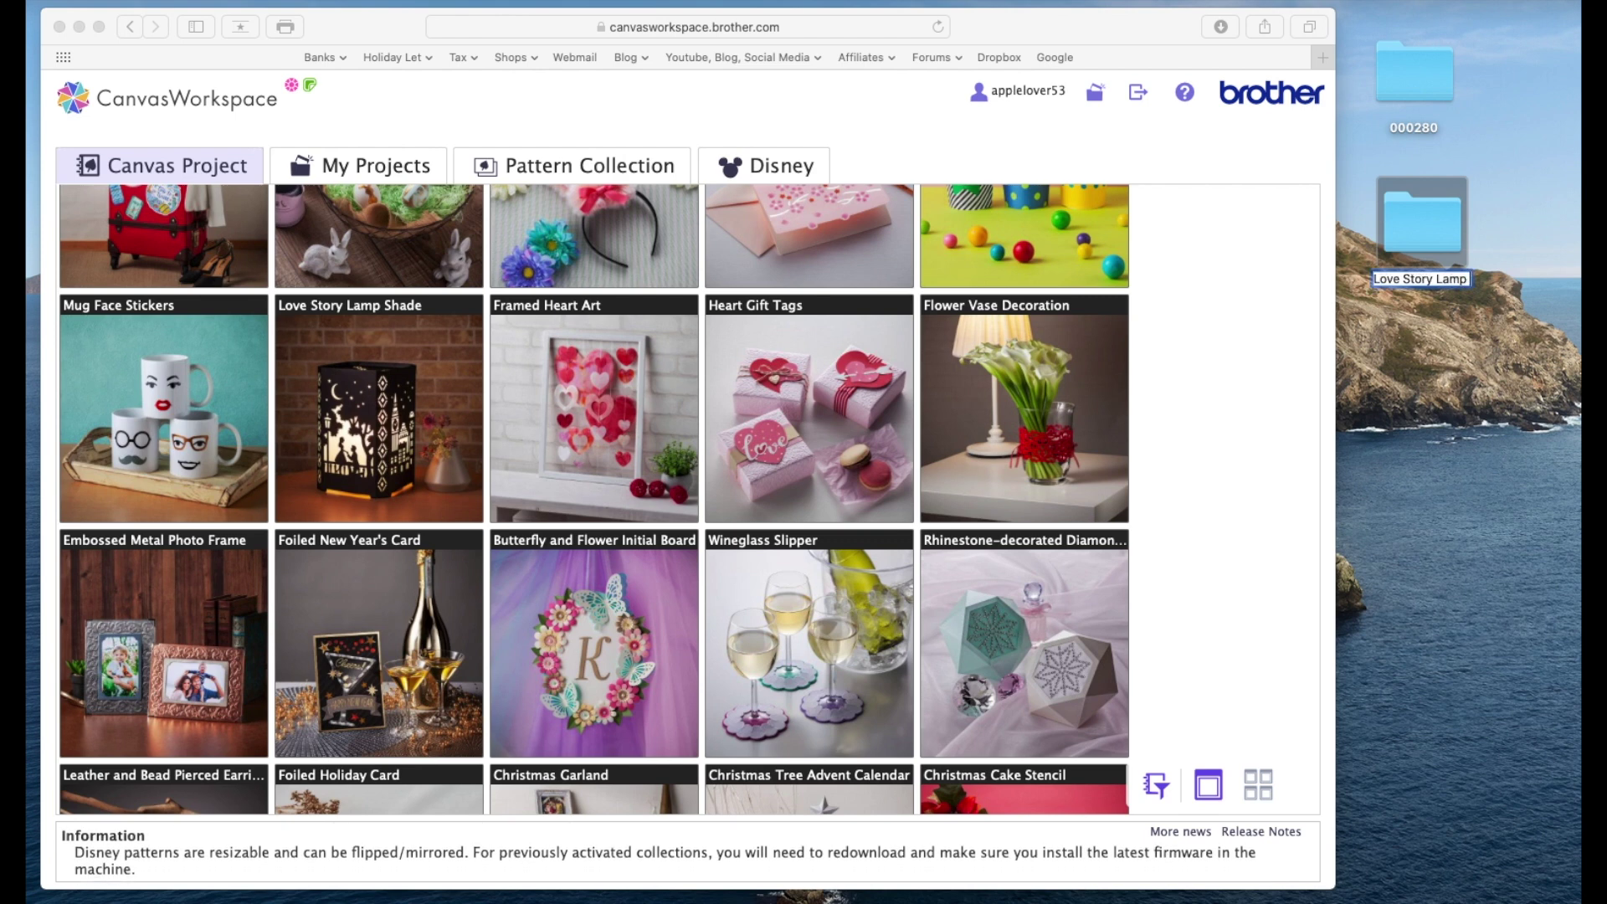
pyautogui.write(' Video')
pyautogui.press('Return')
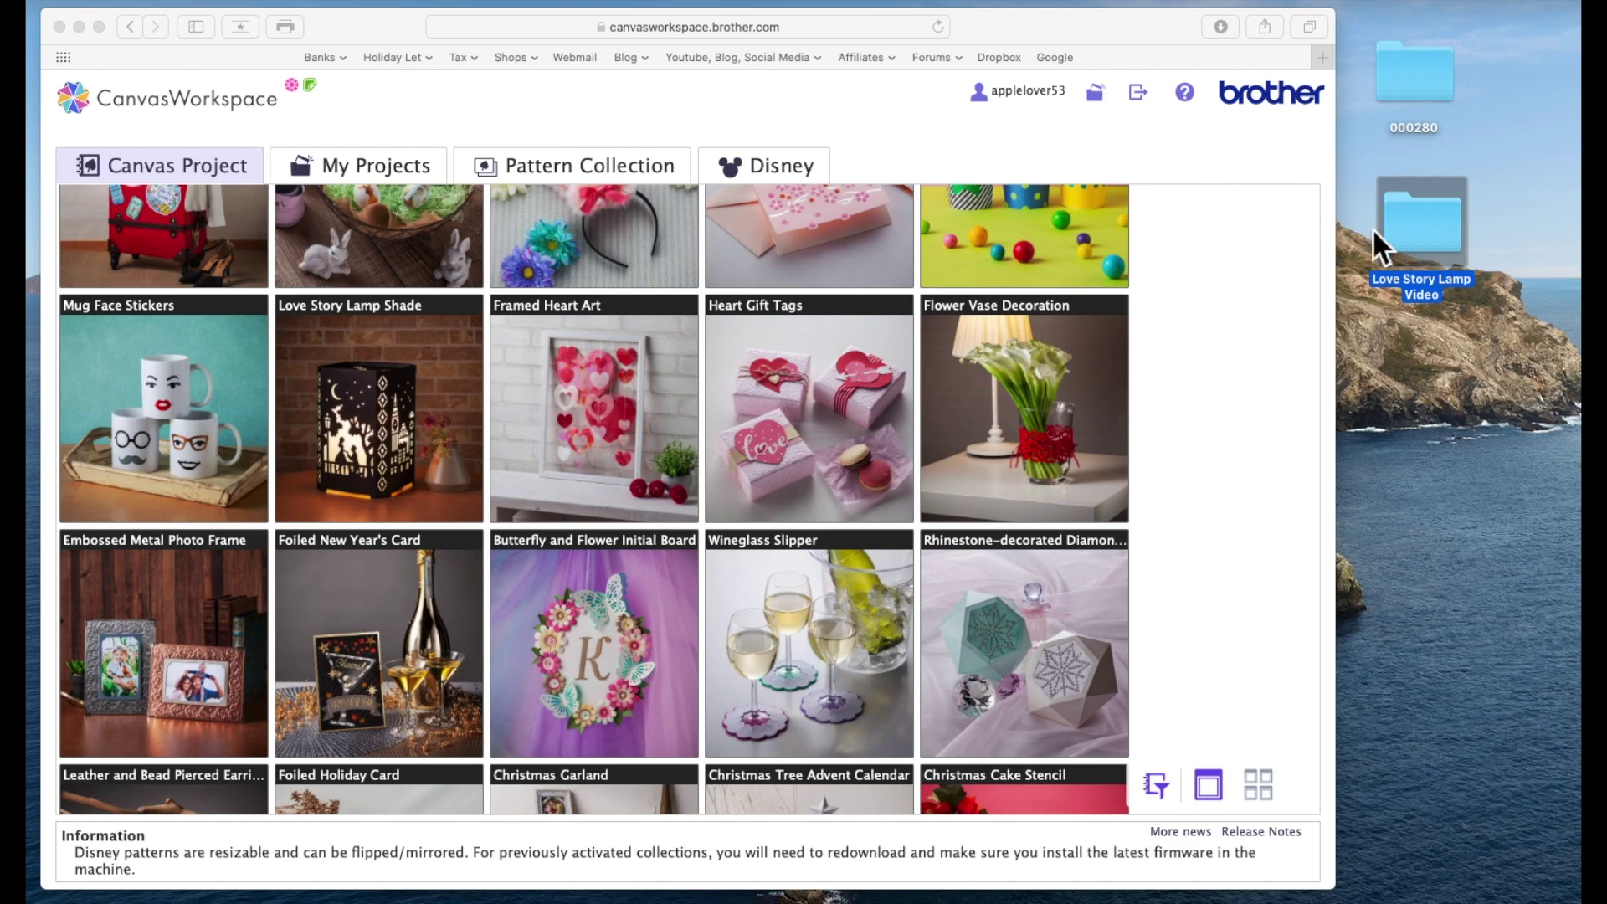
# Step: Start a new blank Canvas Project and browse for a file in the SVG/DXF/FCM import window
pyautogui.scroll(5, 288, 264)
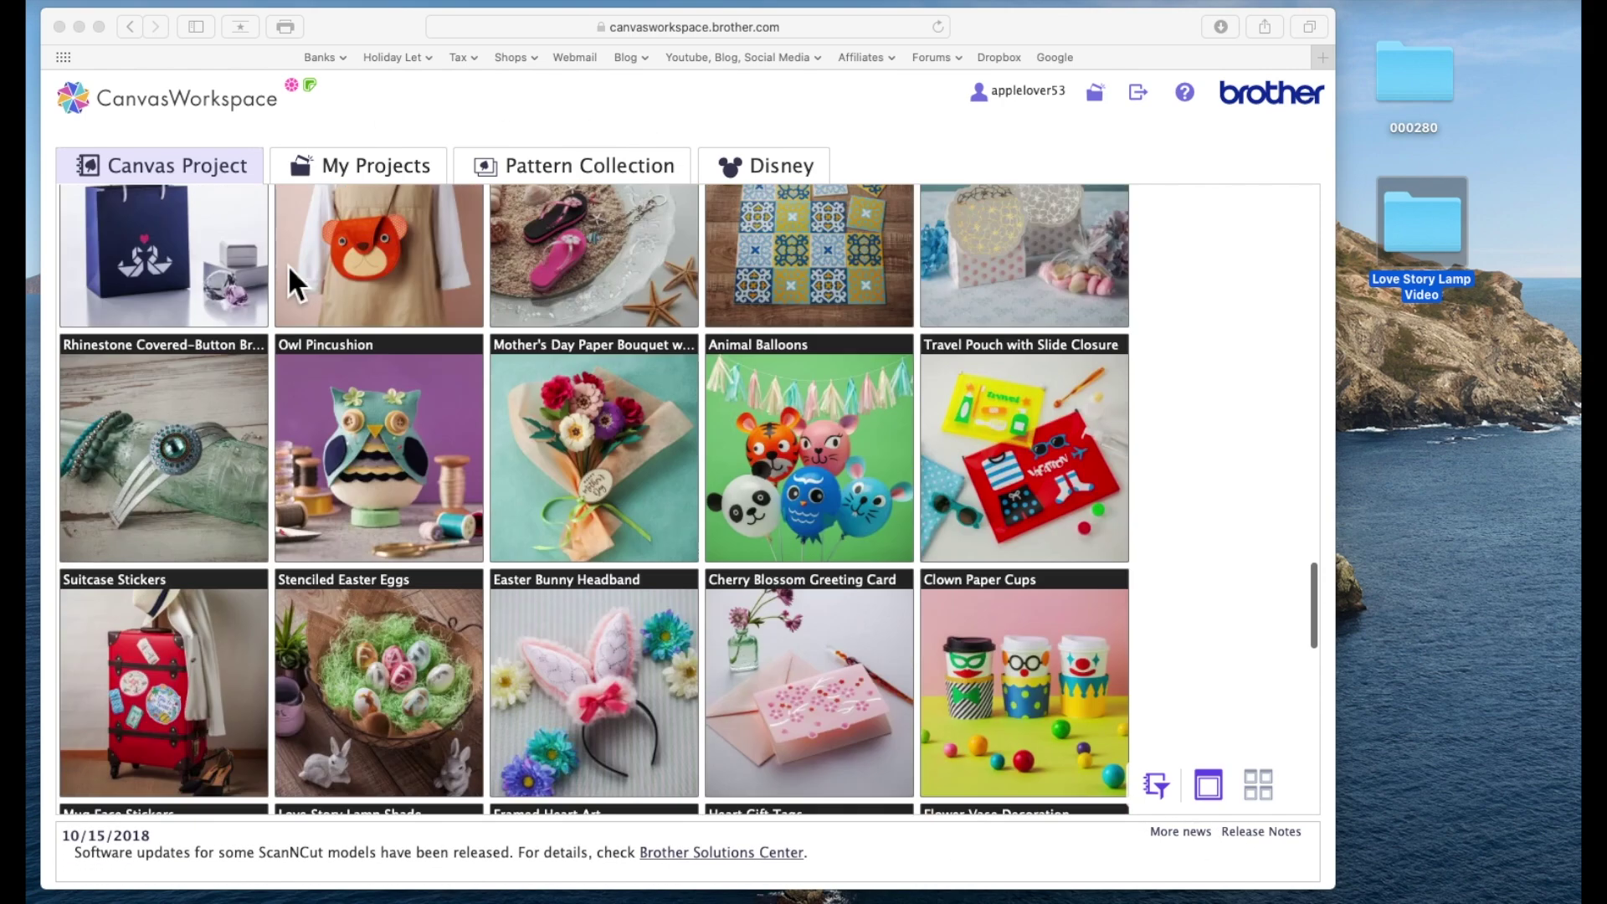
pyautogui.scroll(3, 288, 264)
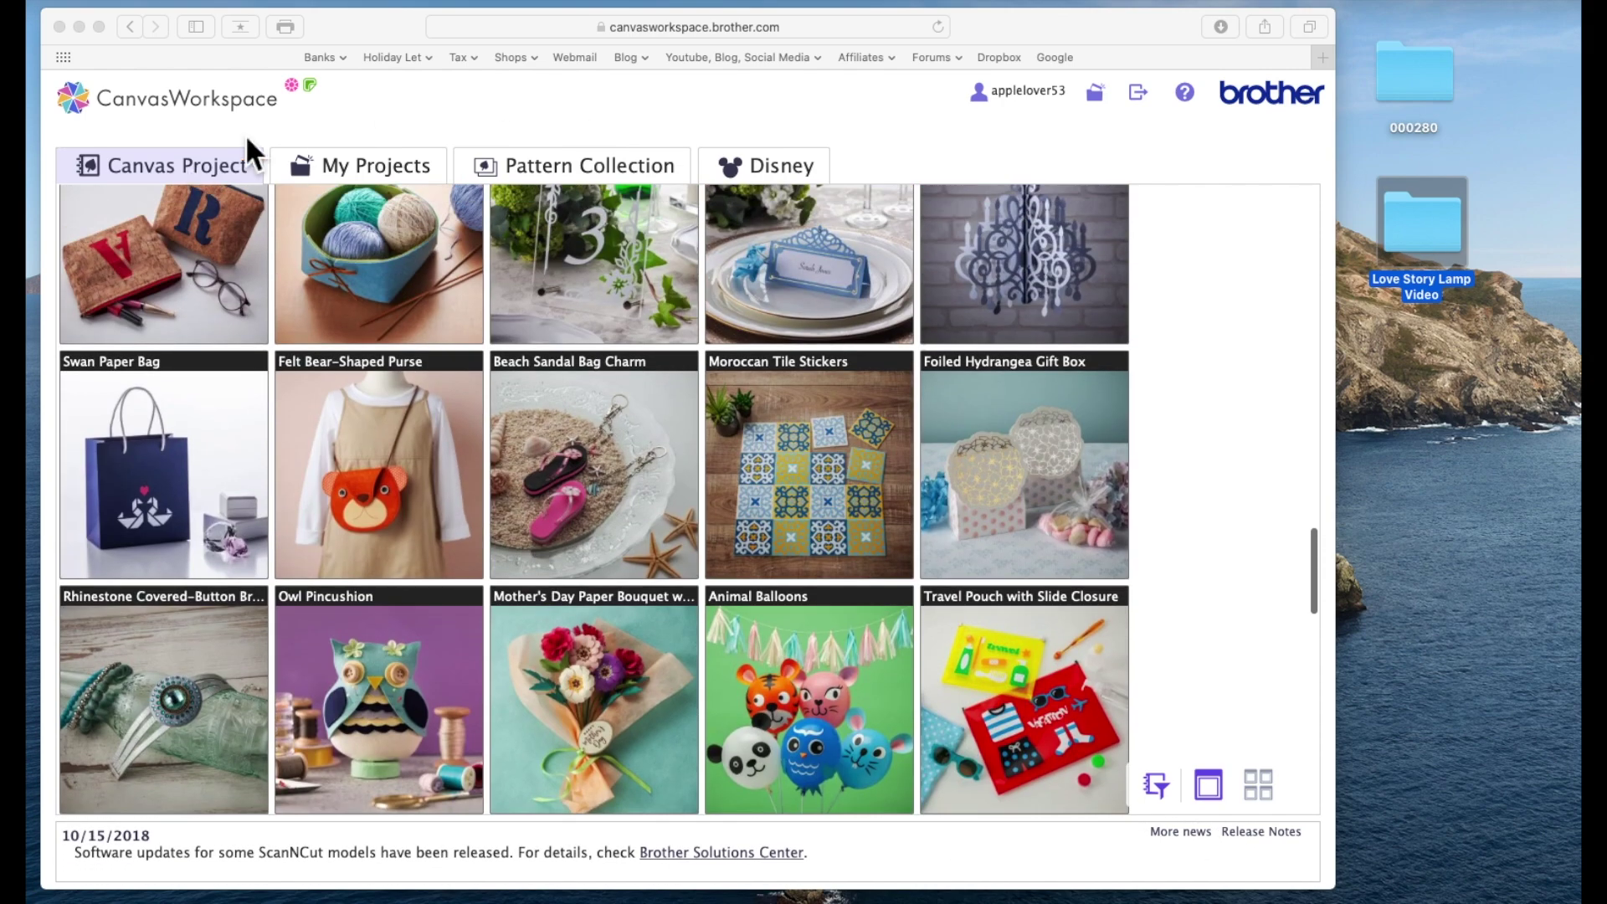
pyautogui.click(171, 172)
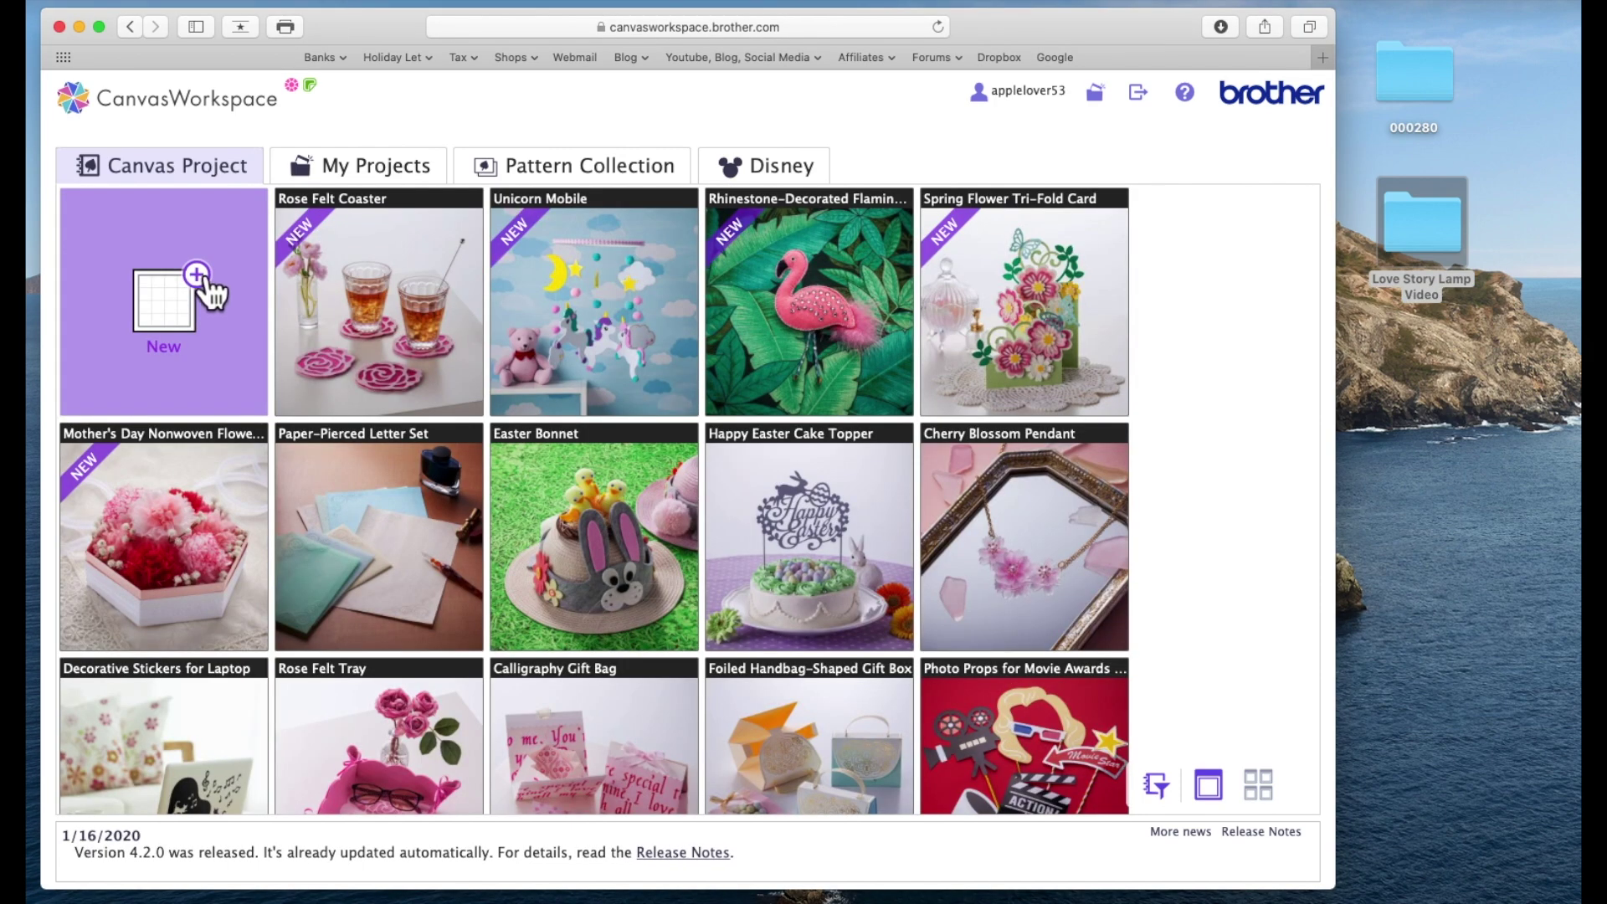
pyautogui.click(209, 280)
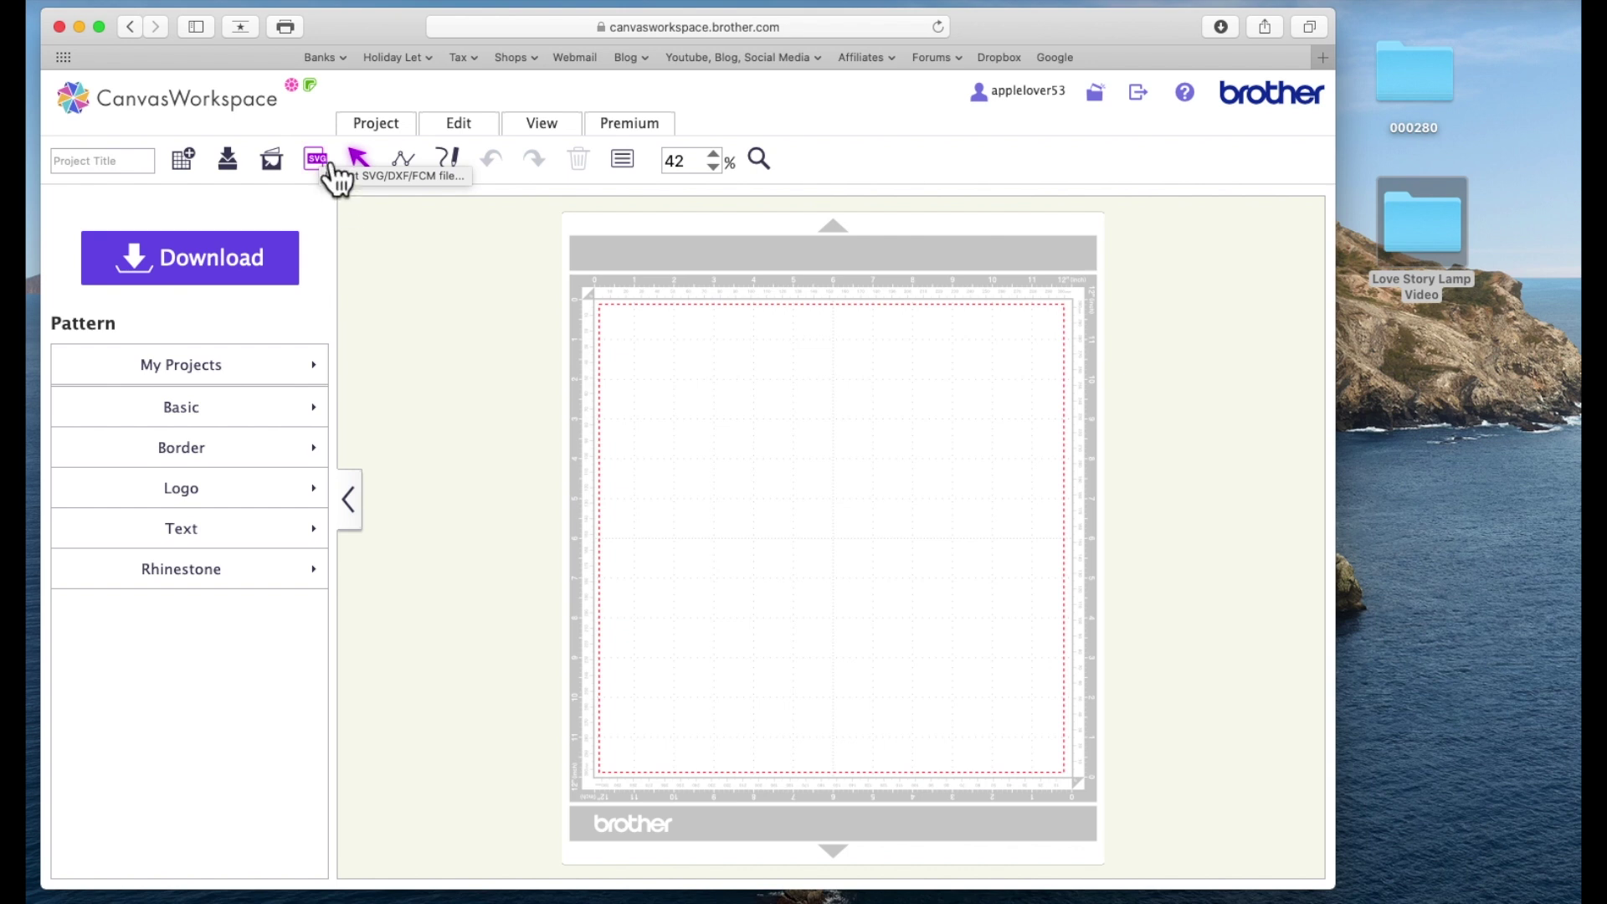
pyautogui.click(326, 162)
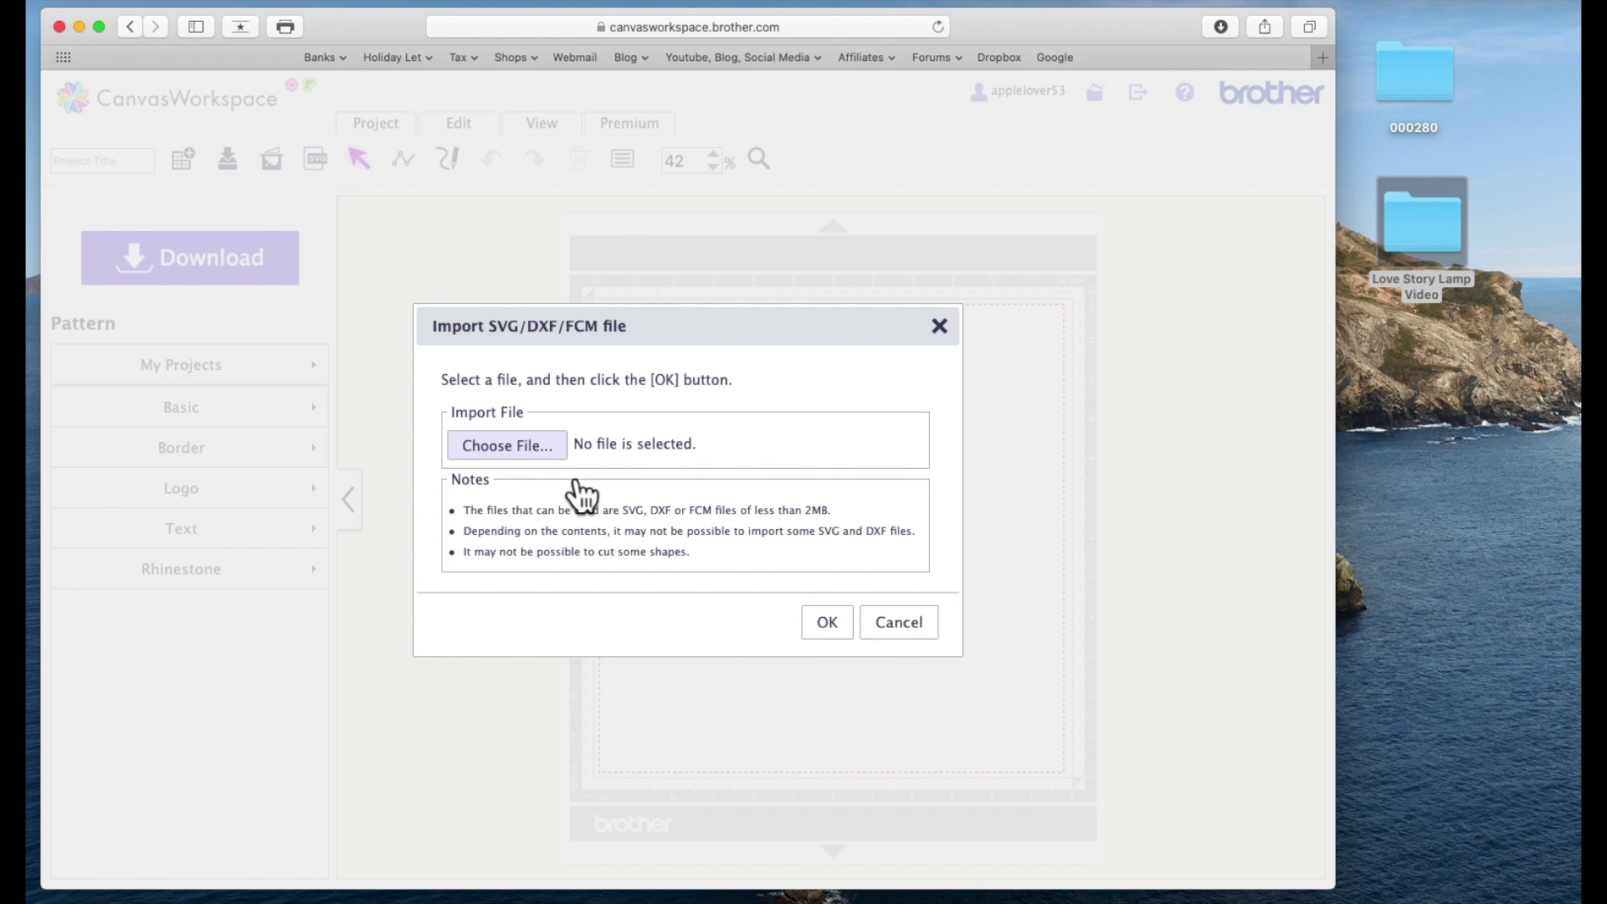
pyautogui.click(531, 457)
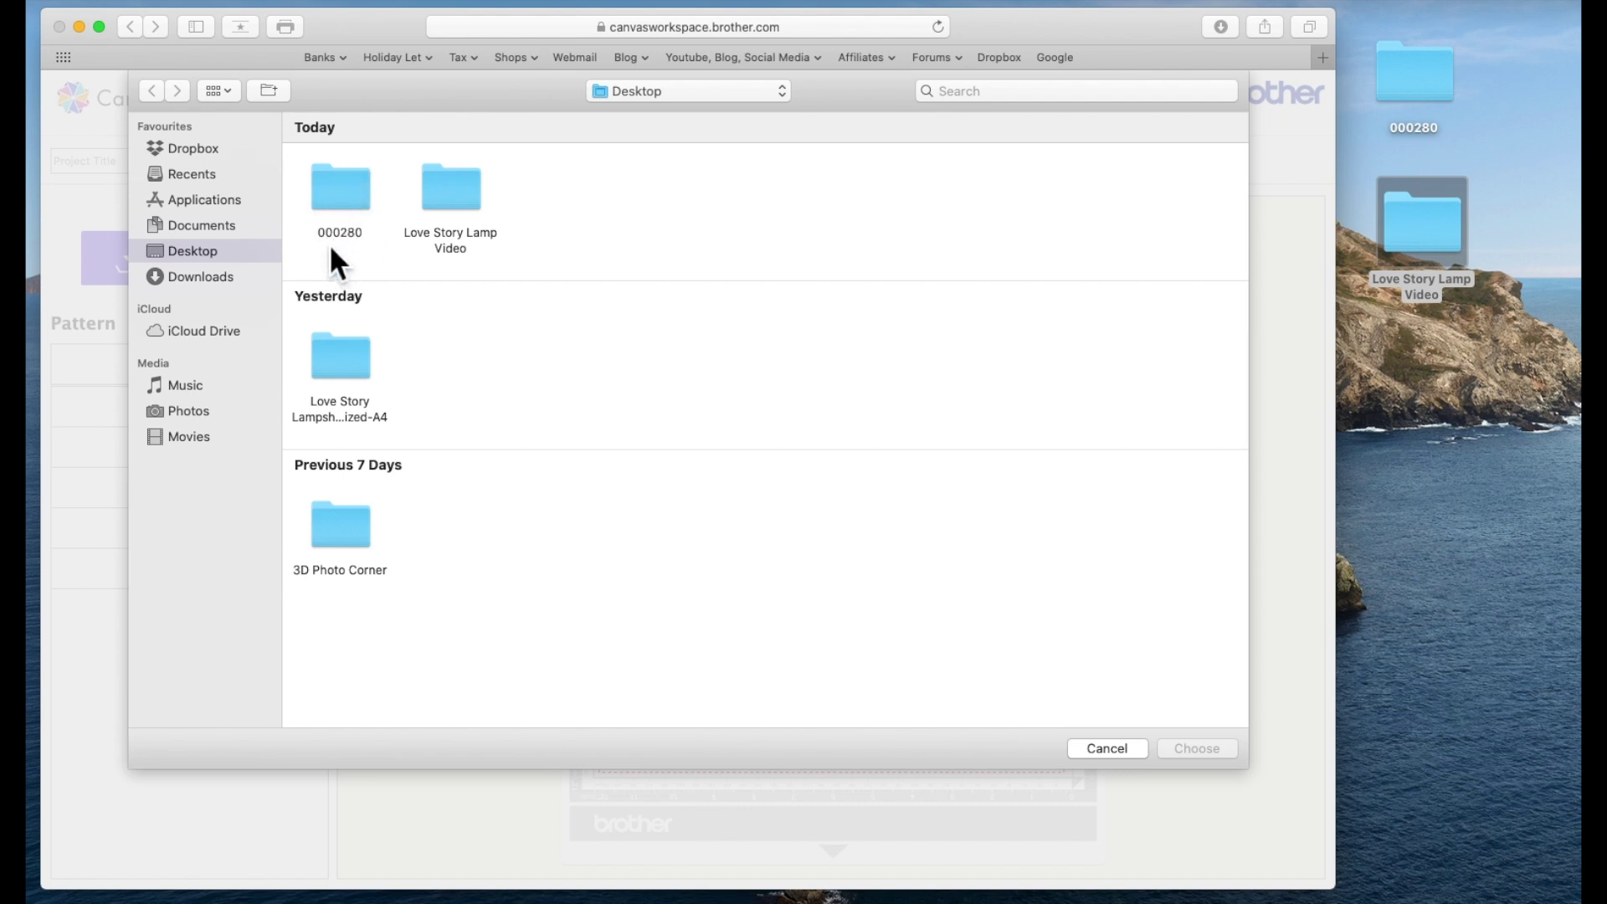
# Step: Import 000280_A.fcm from the 000280 folder onto the mat
pyautogui.doubleClick(354, 191)
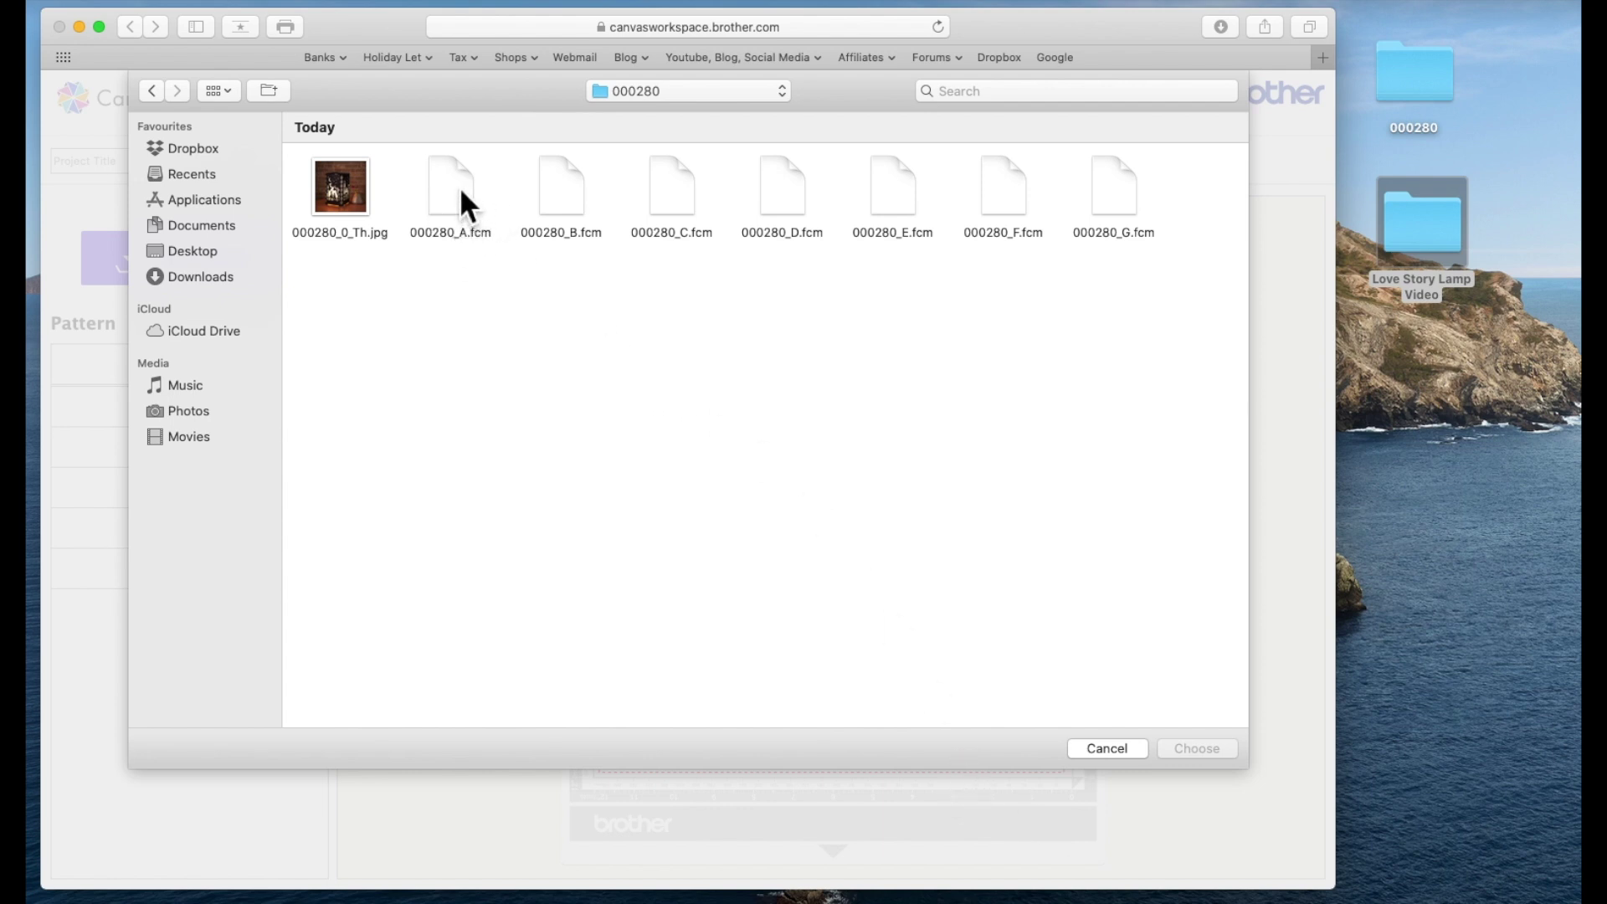
pyautogui.click(459, 188)
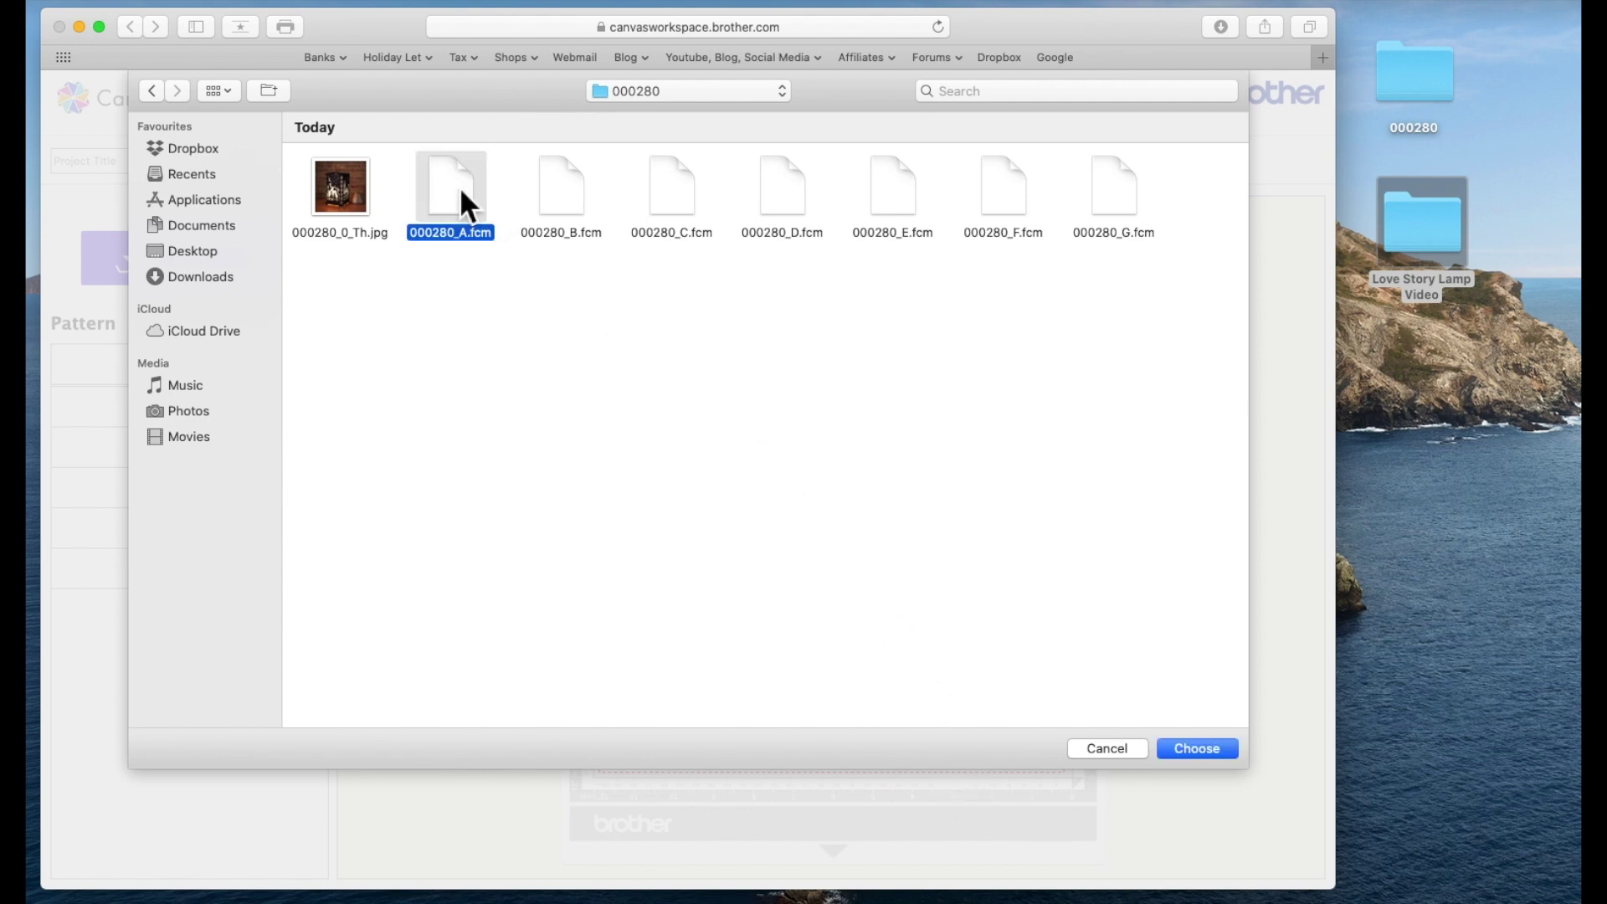
pyautogui.click(1199, 750)
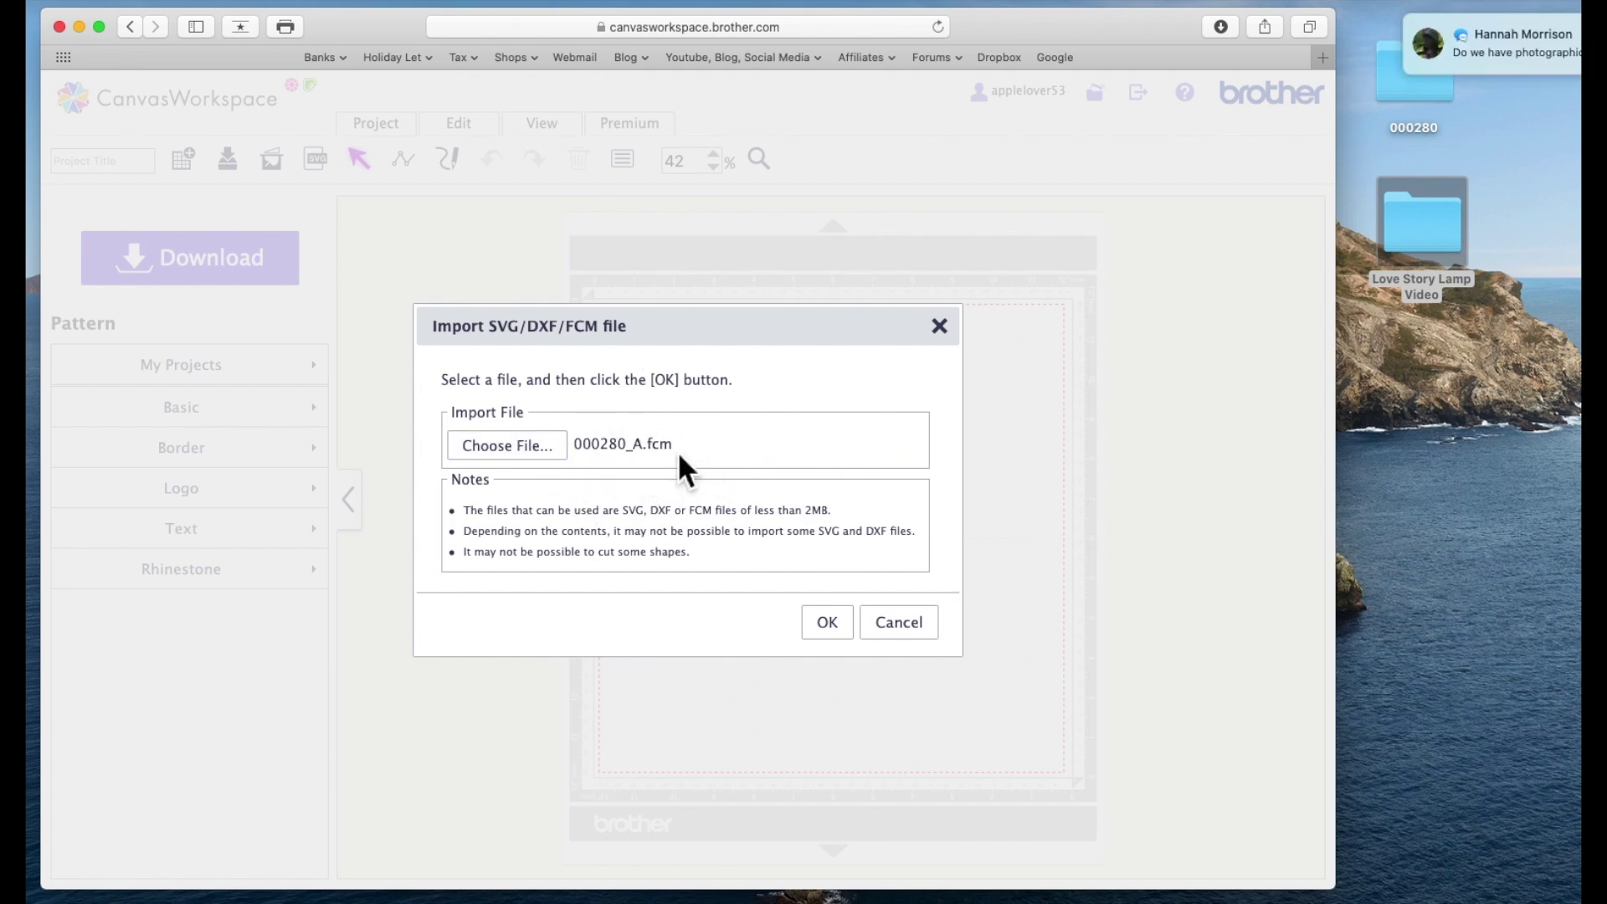
pyautogui.click(829, 624)
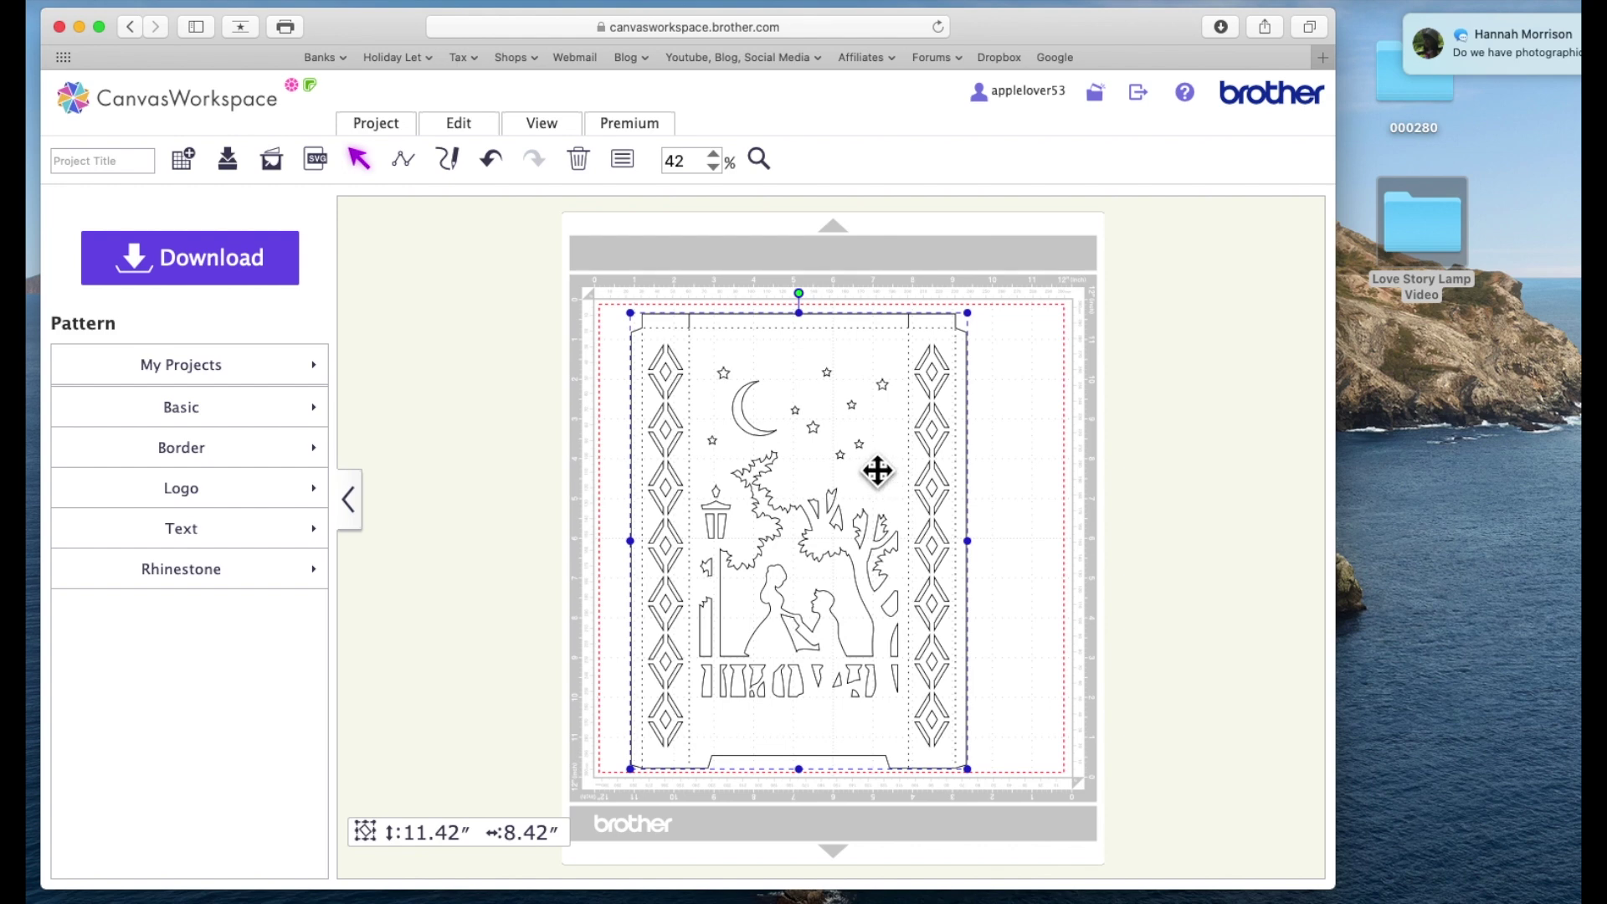
# Step: Import 000280_B.fcm and move it across the mat
pyautogui.click(319, 160)
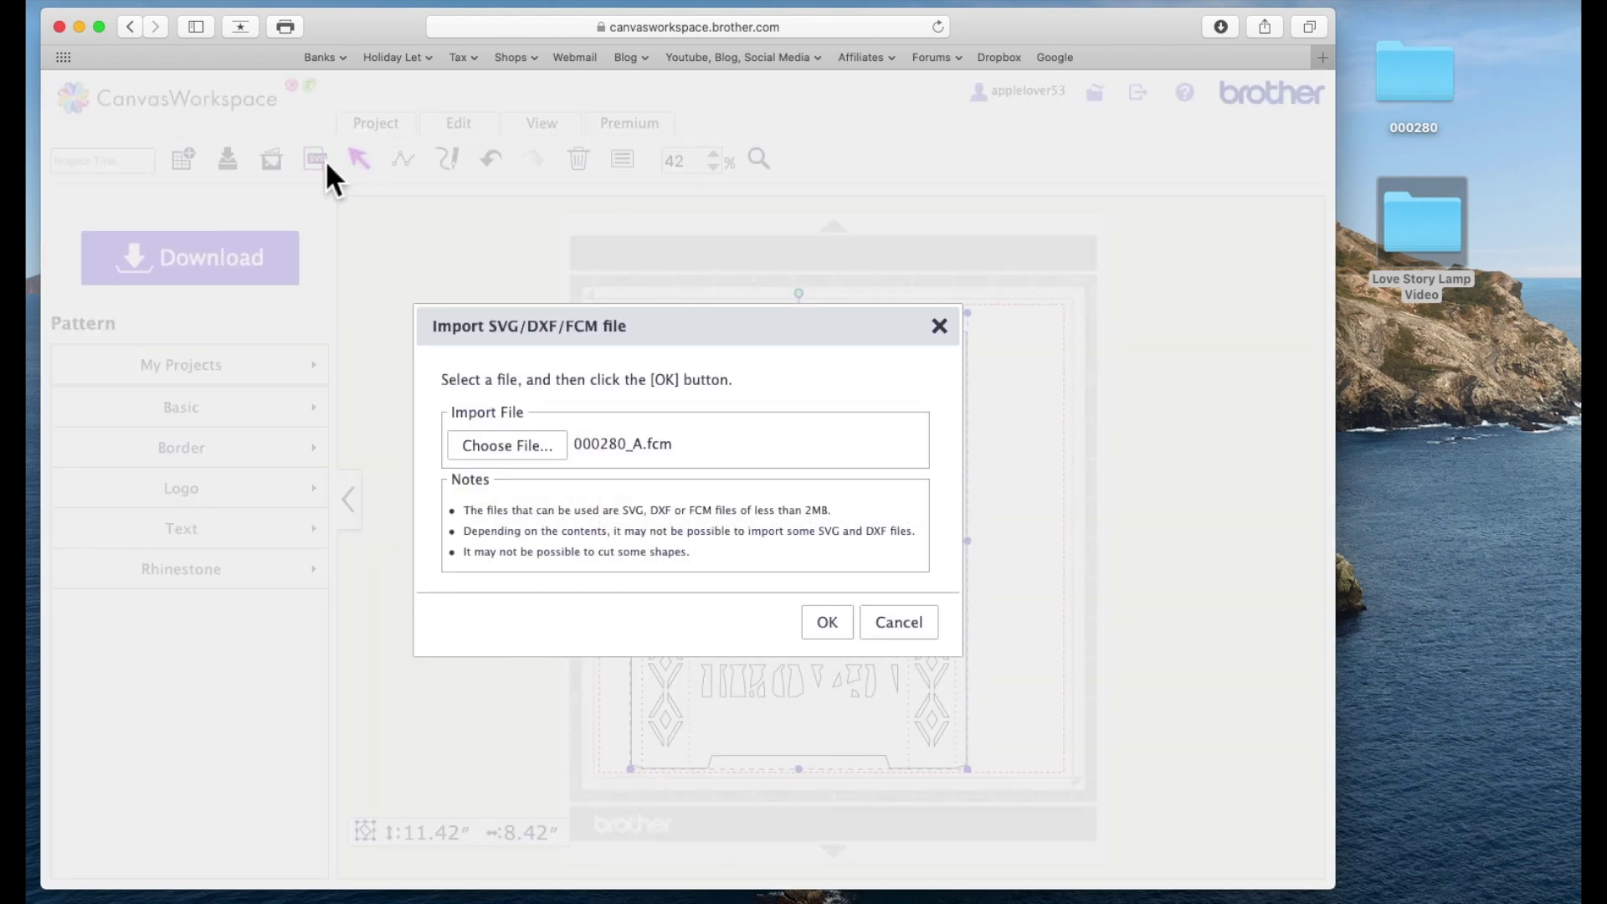
pyautogui.click(540, 448)
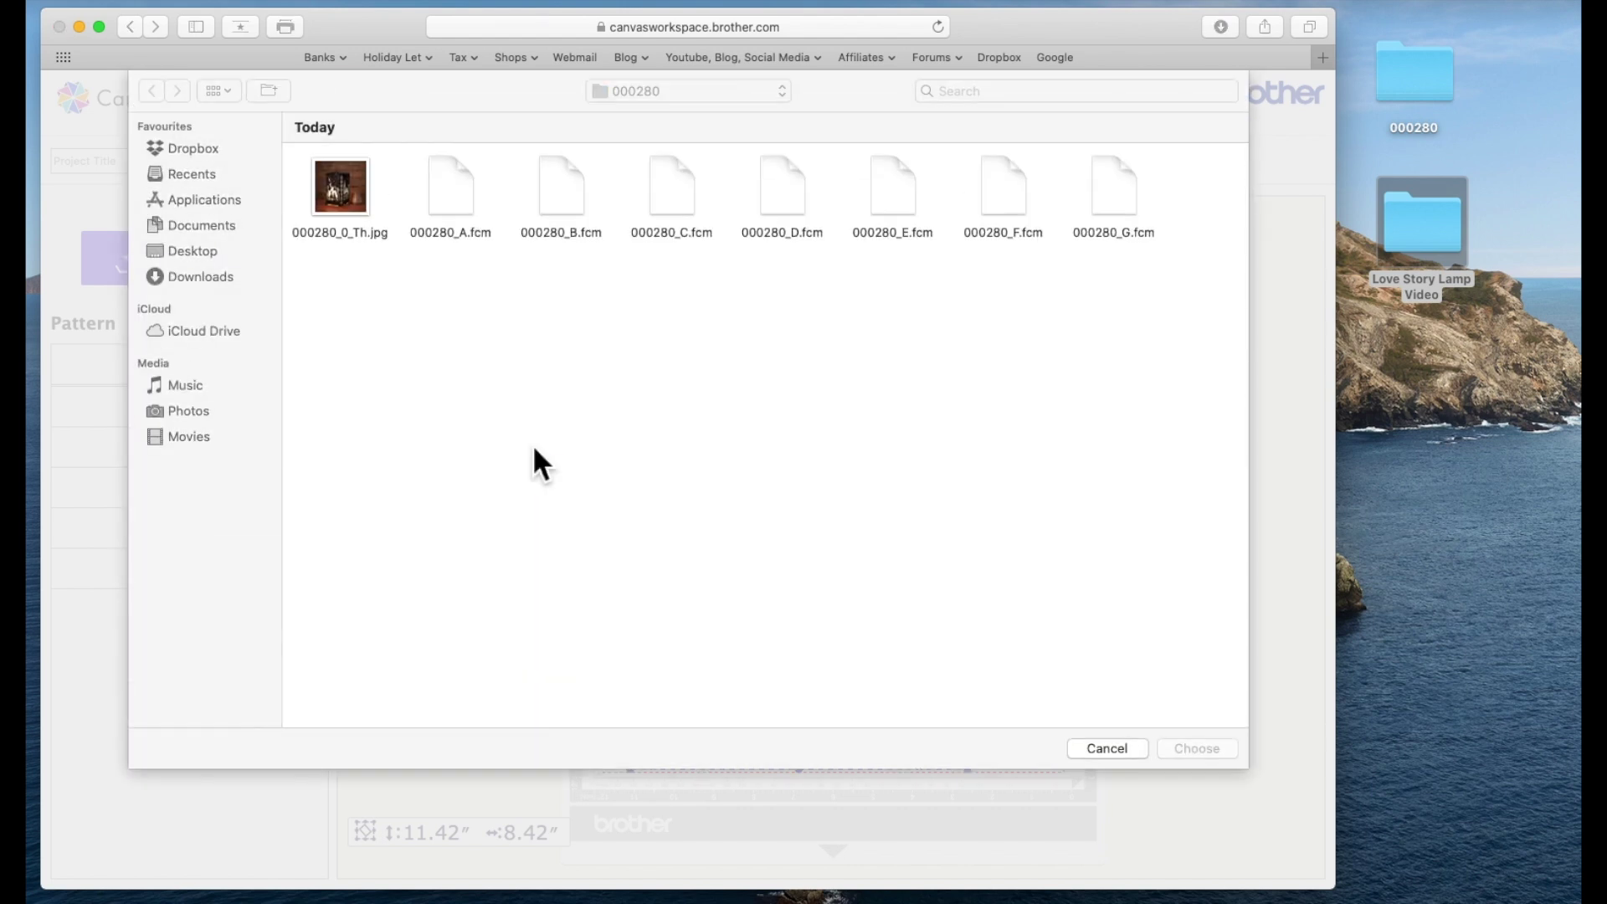
pyautogui.click(574, 200)
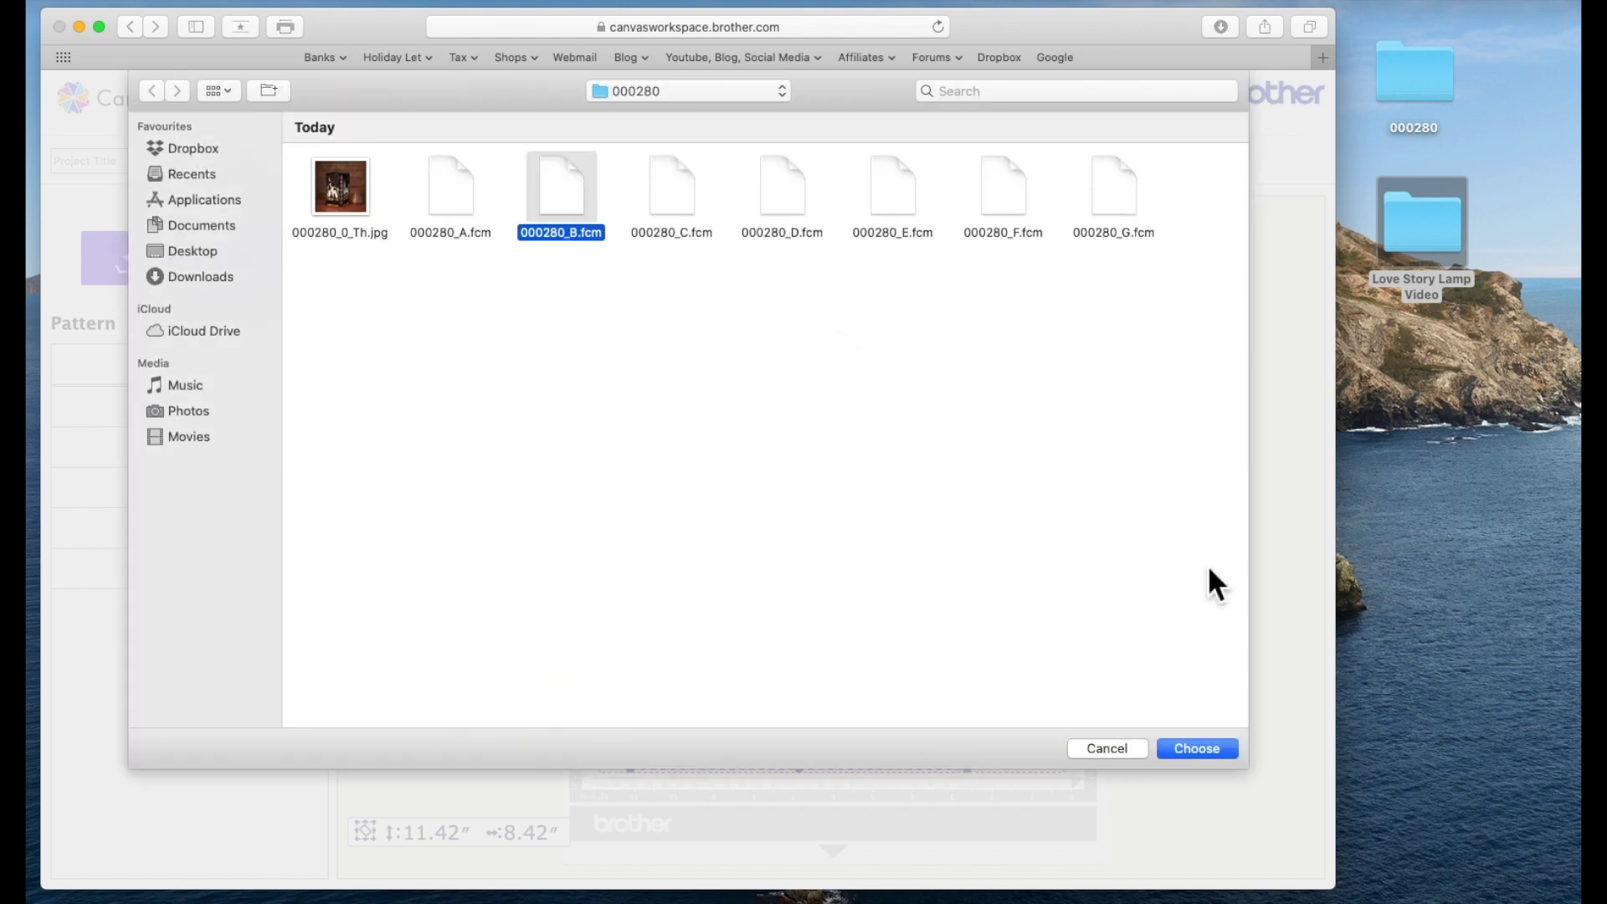
pyautogui.click(1220, 749)
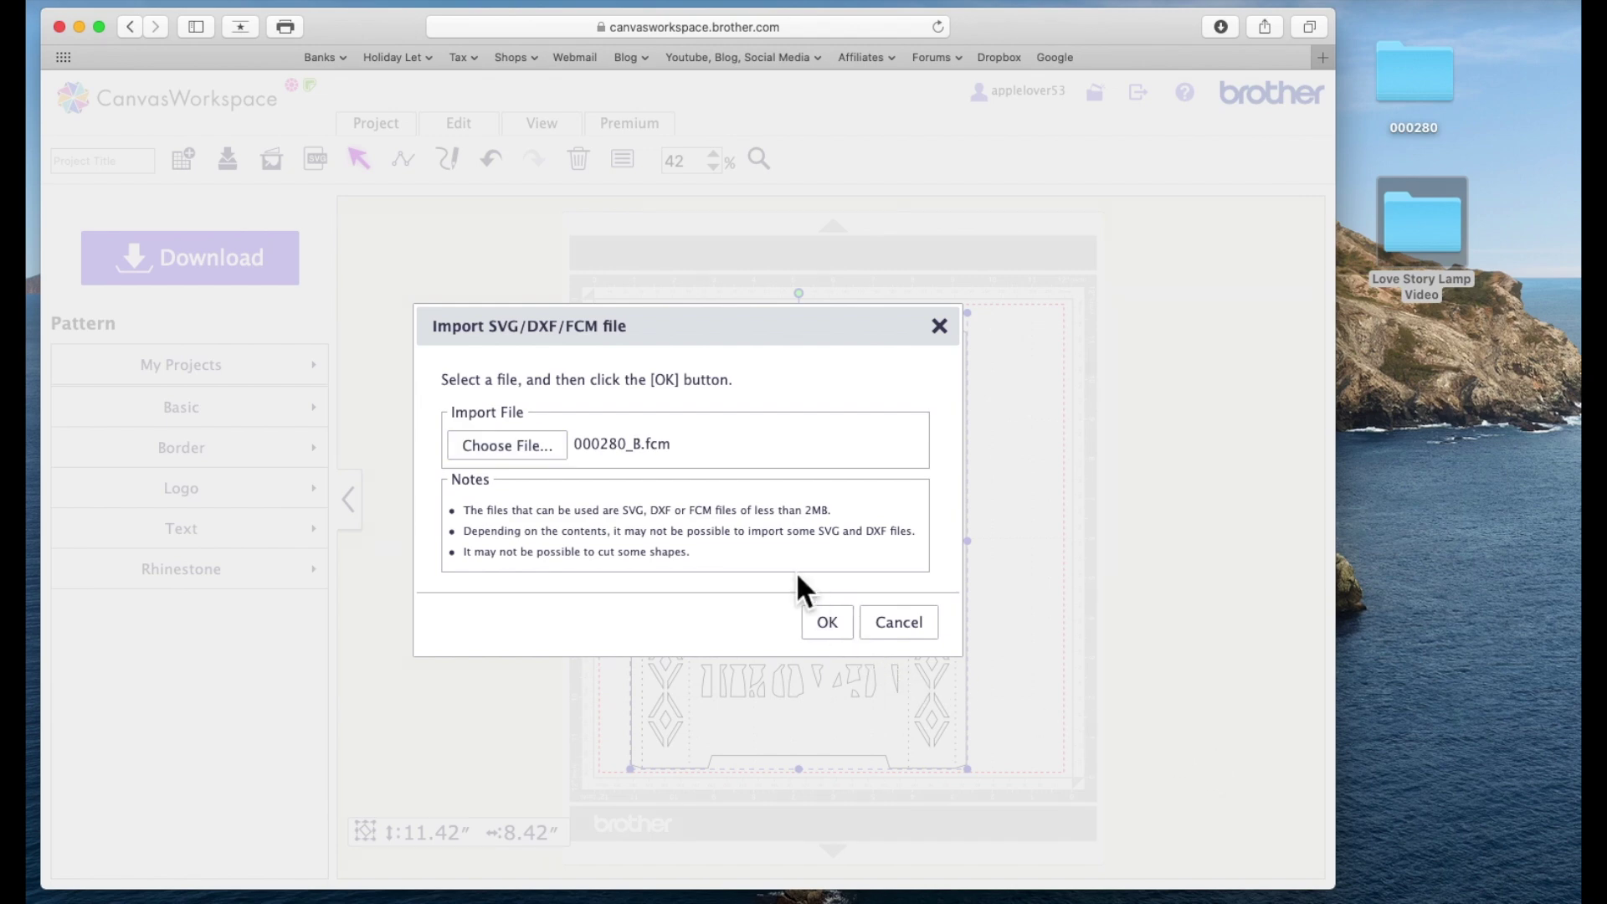
pyautogui.click(839, 625)
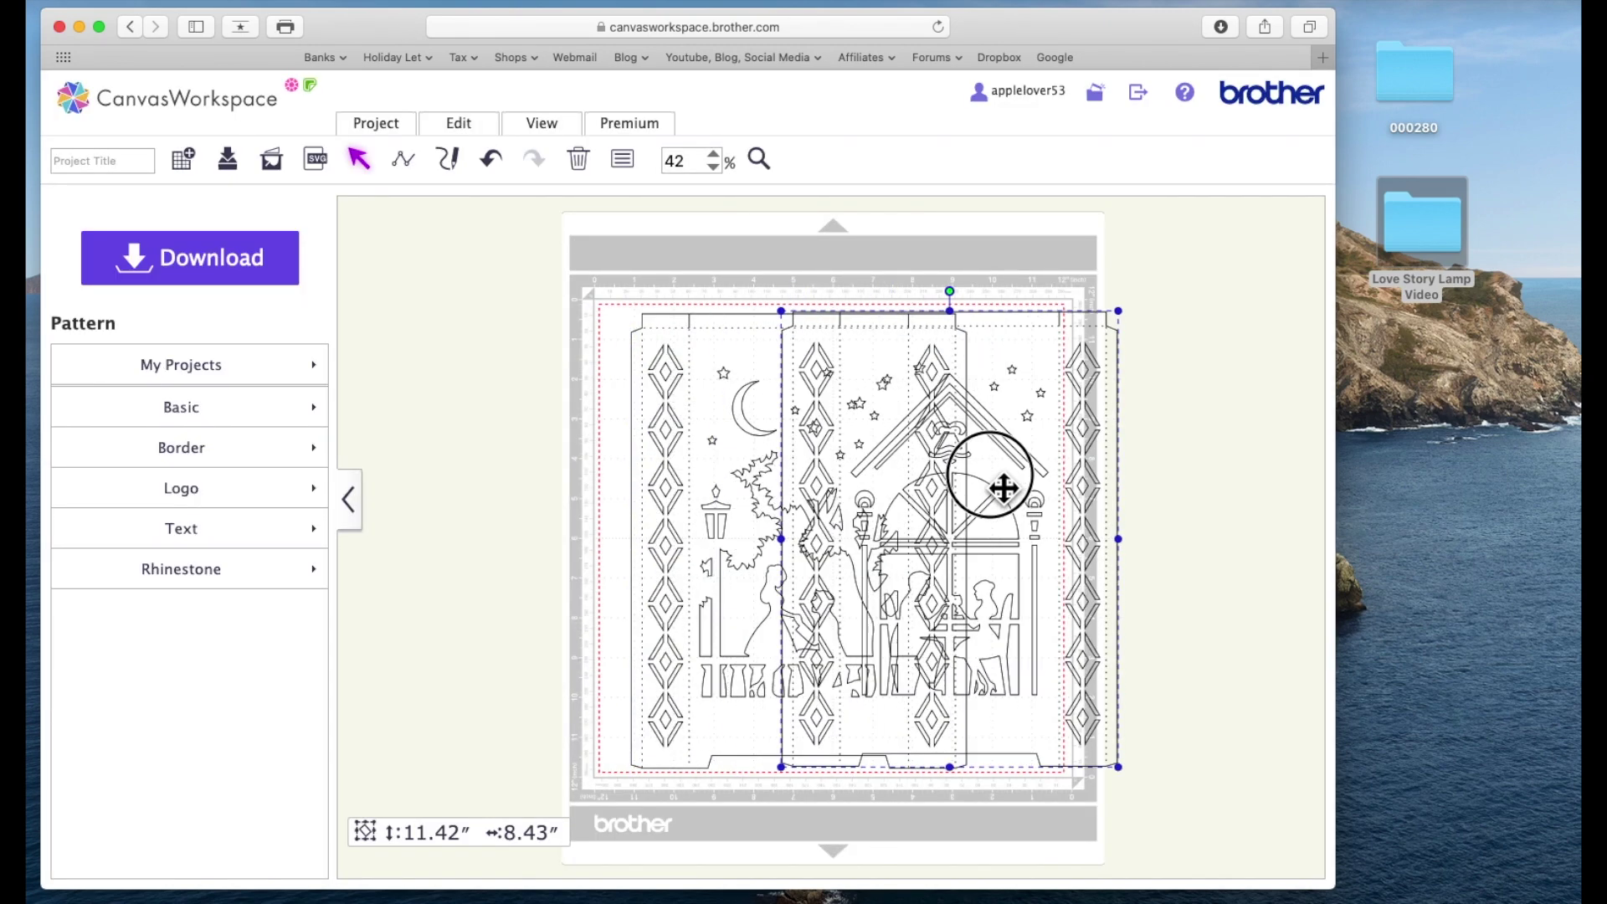
pyautogui.moveTo(1004, 488); pyautogui.dragTo(829, 484)
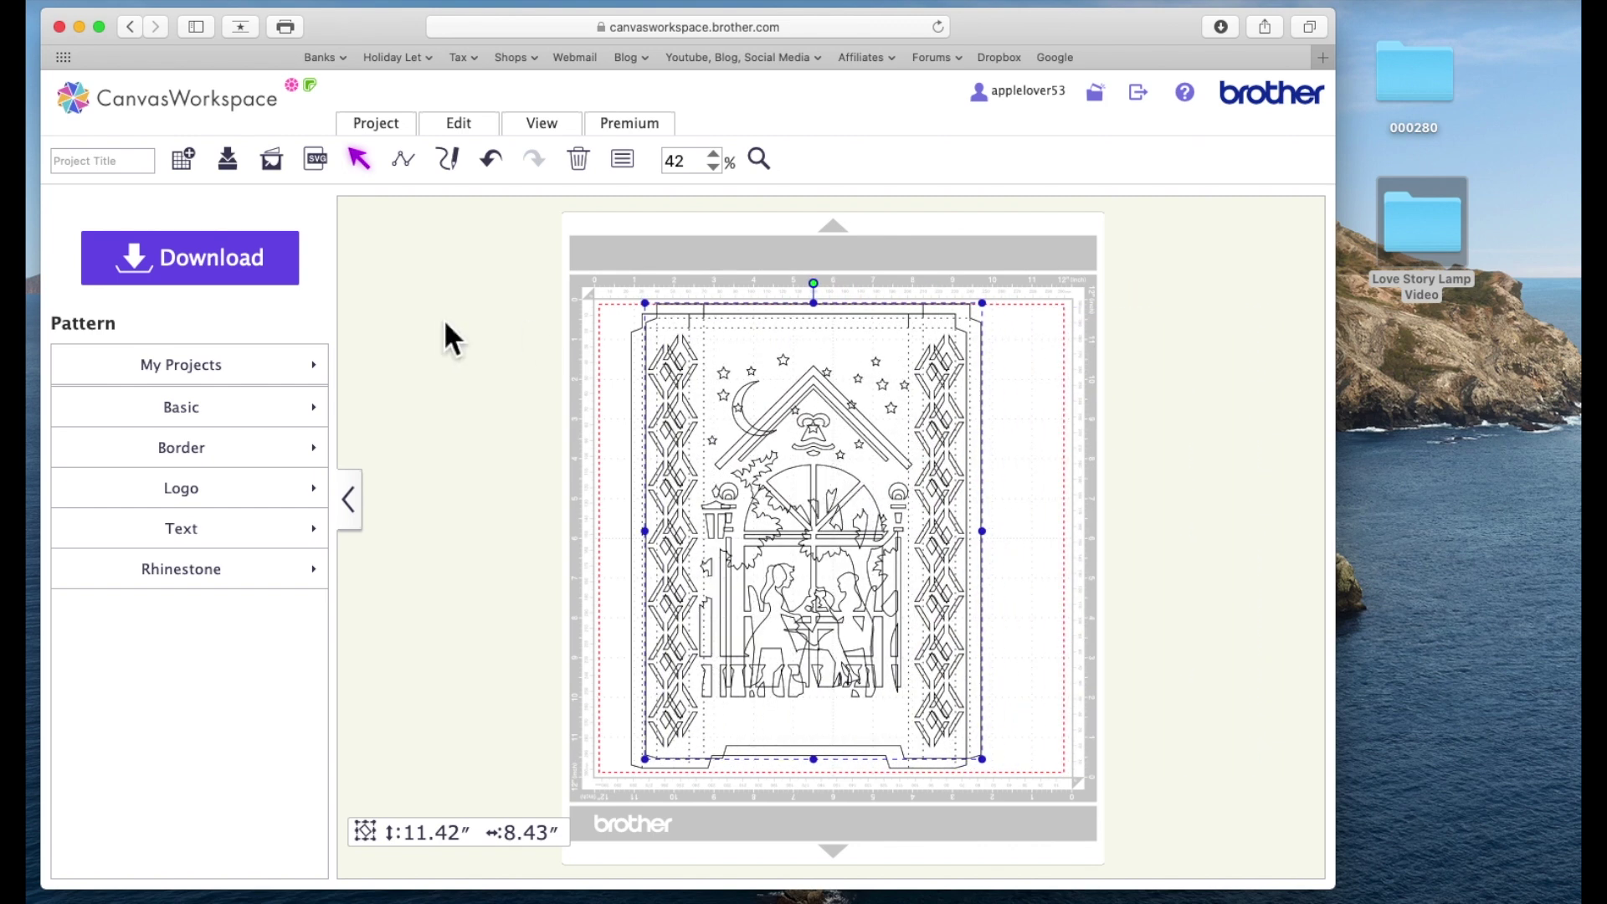
# Step: Import panels 000280_C.fcm and 000280_D.fcm onto the mat
pyautogui.click(319, 164)
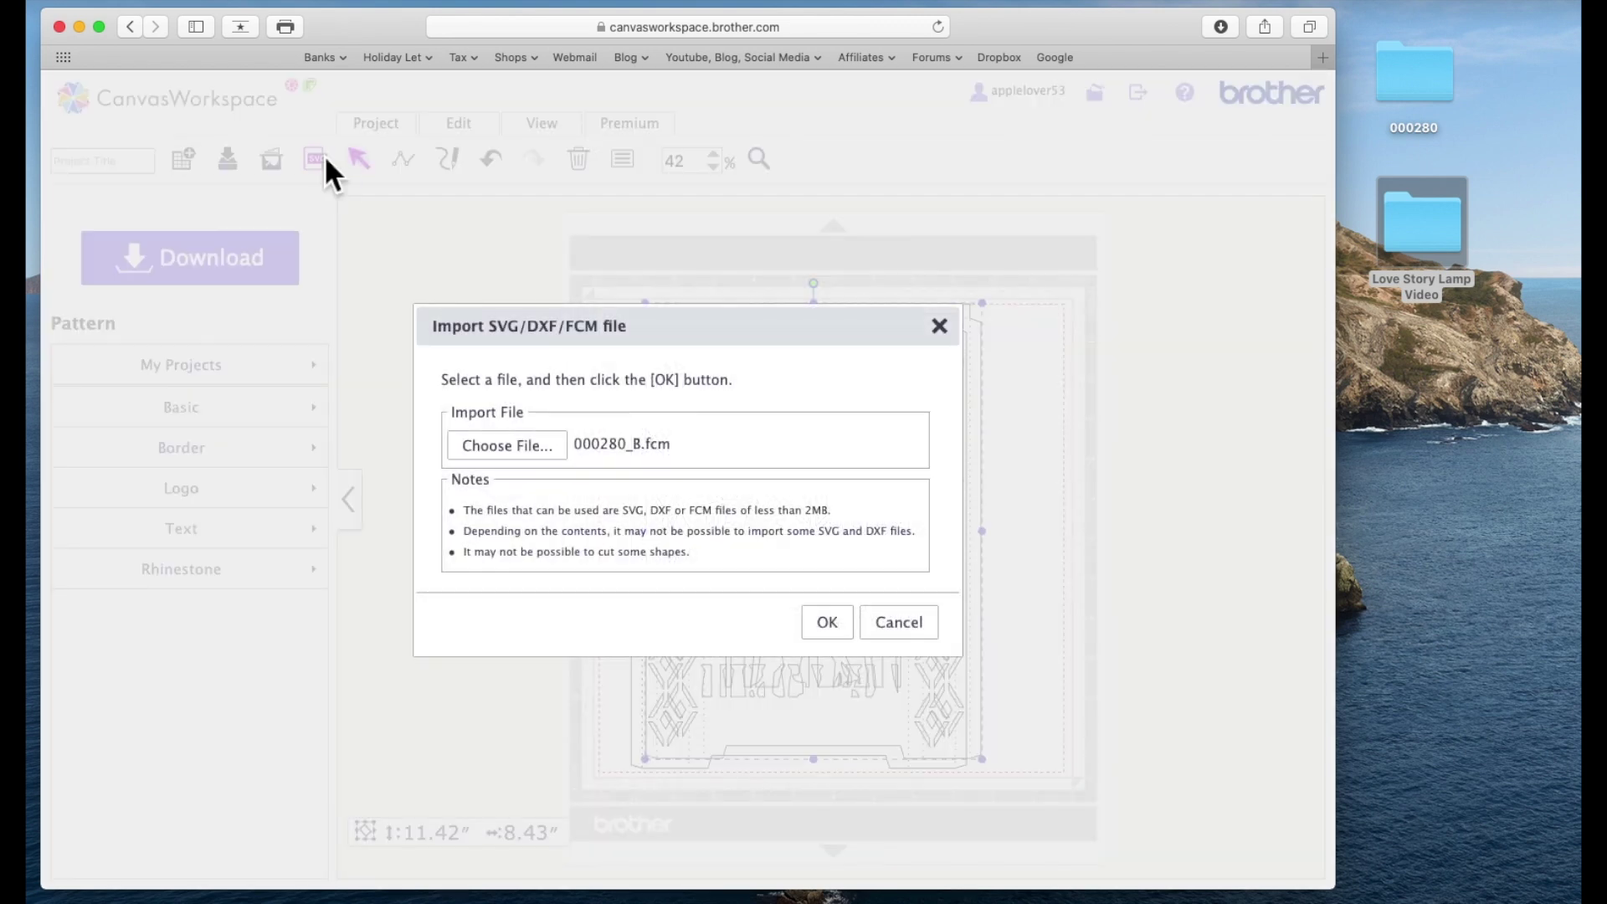
pyautogui.click(537, 459)
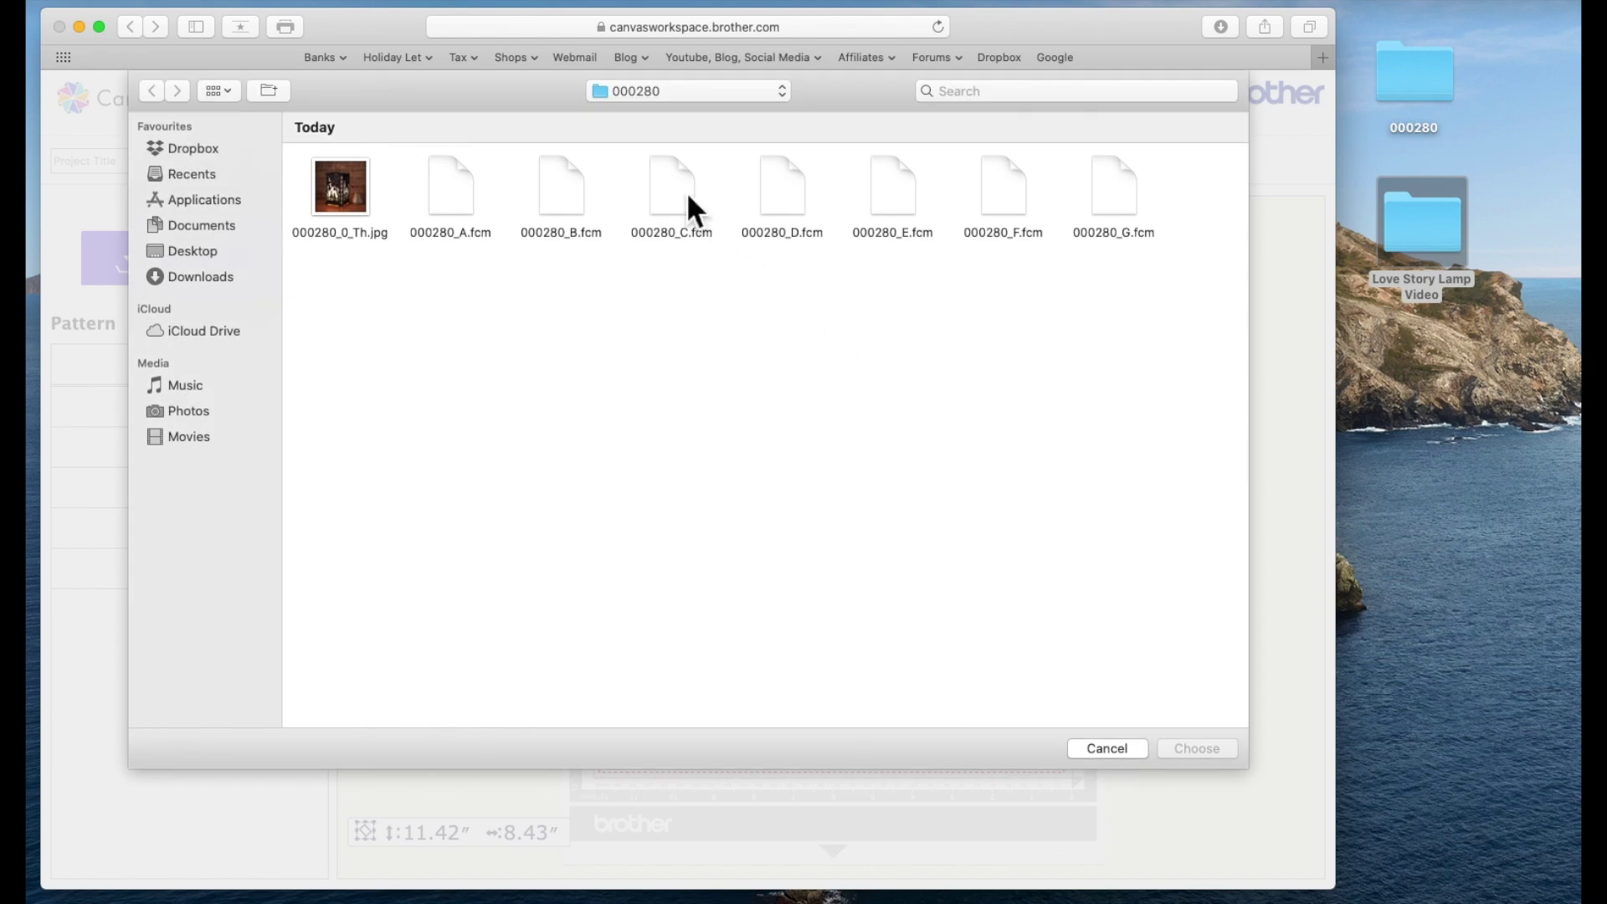
pyautogui.click(683, 197)
pyautogui.click(1200, 749)
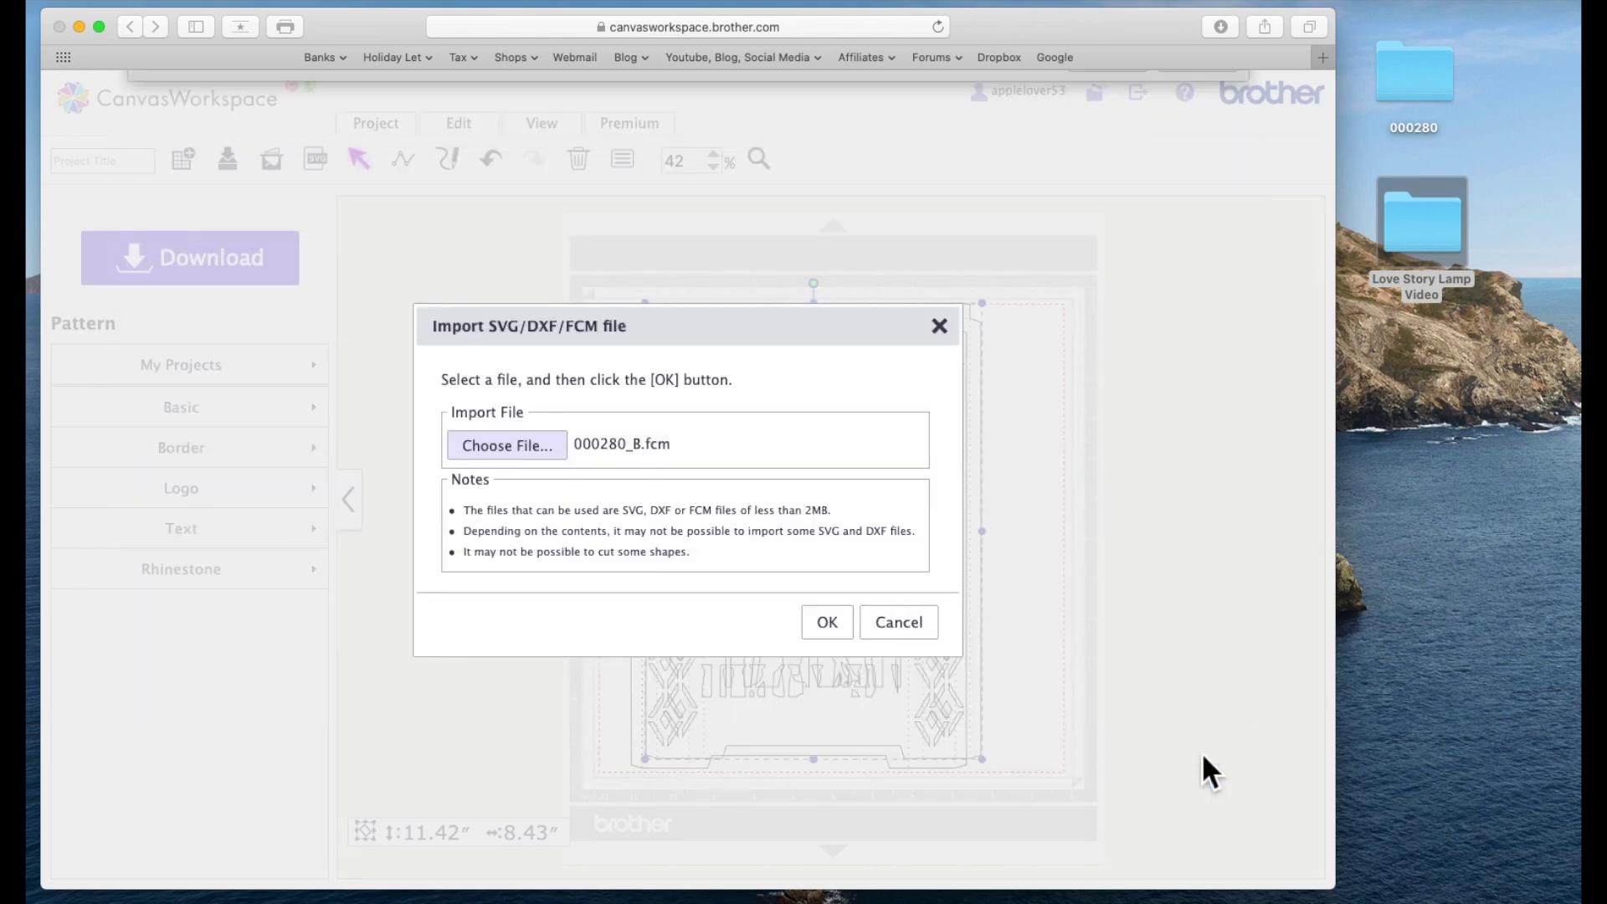
pyautogui.click(853, 635)
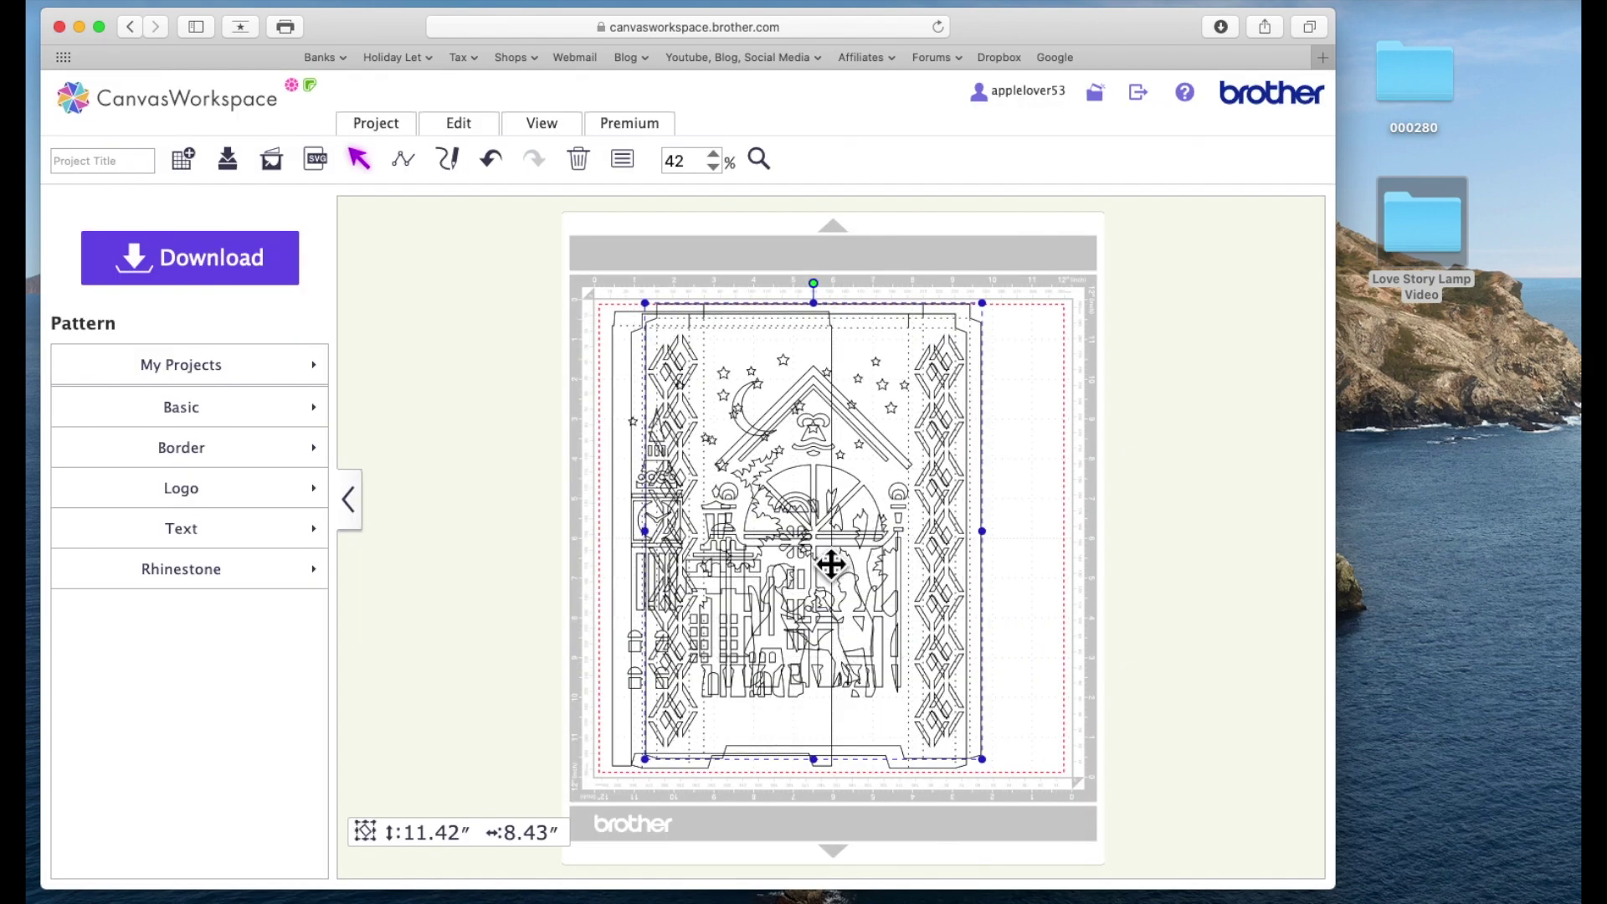
pyautogui.click(316, 159)
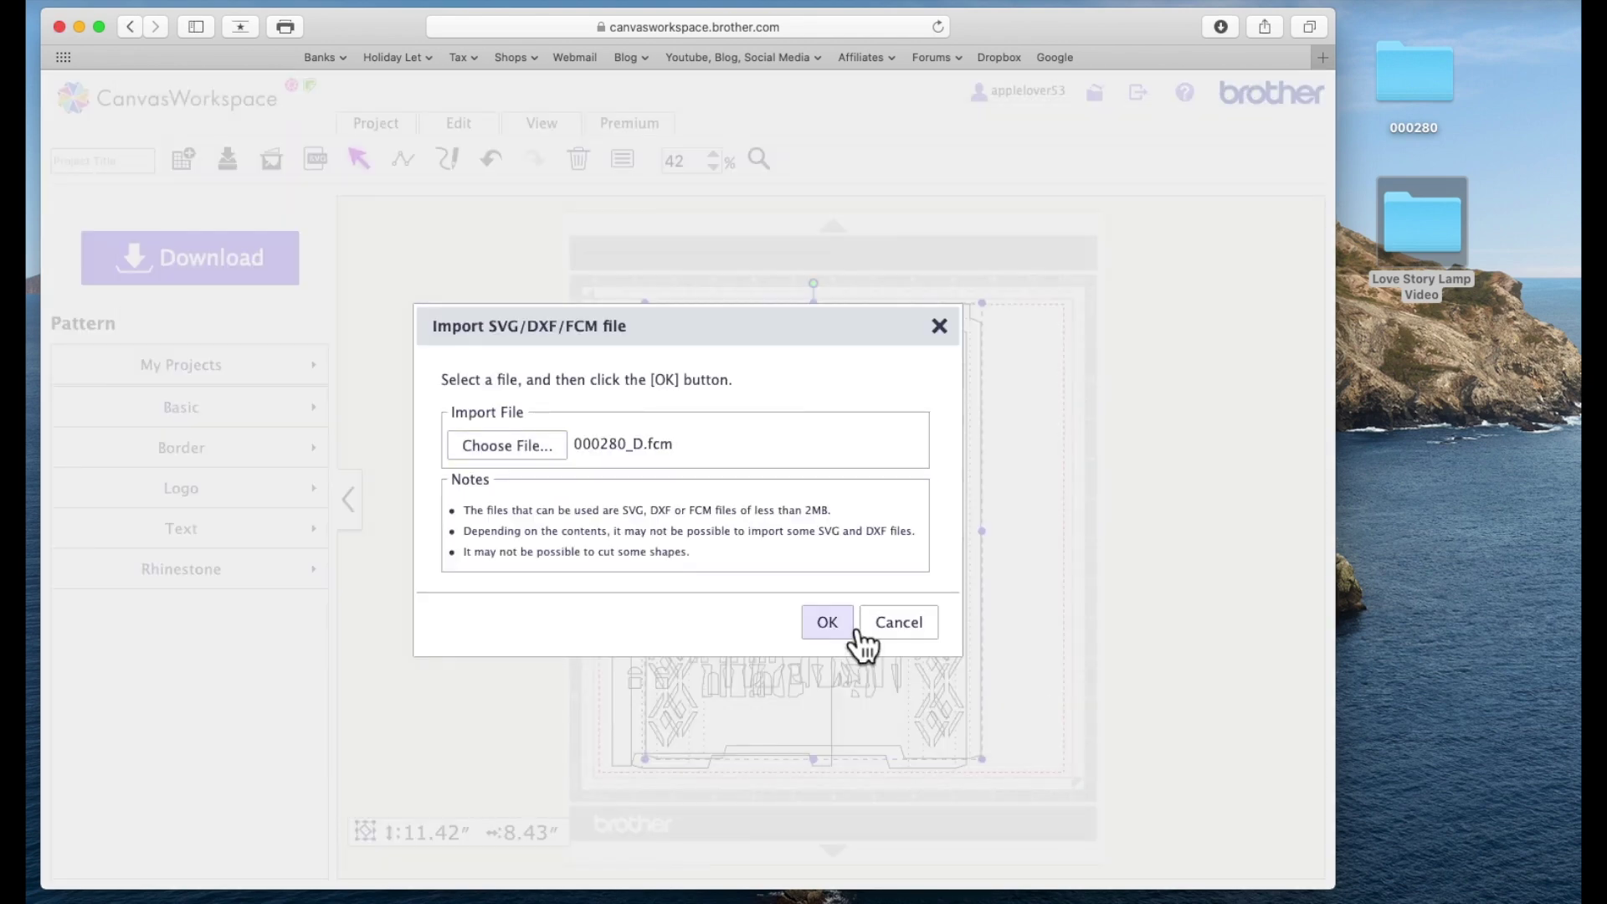
pyautogui.click(854, 635)
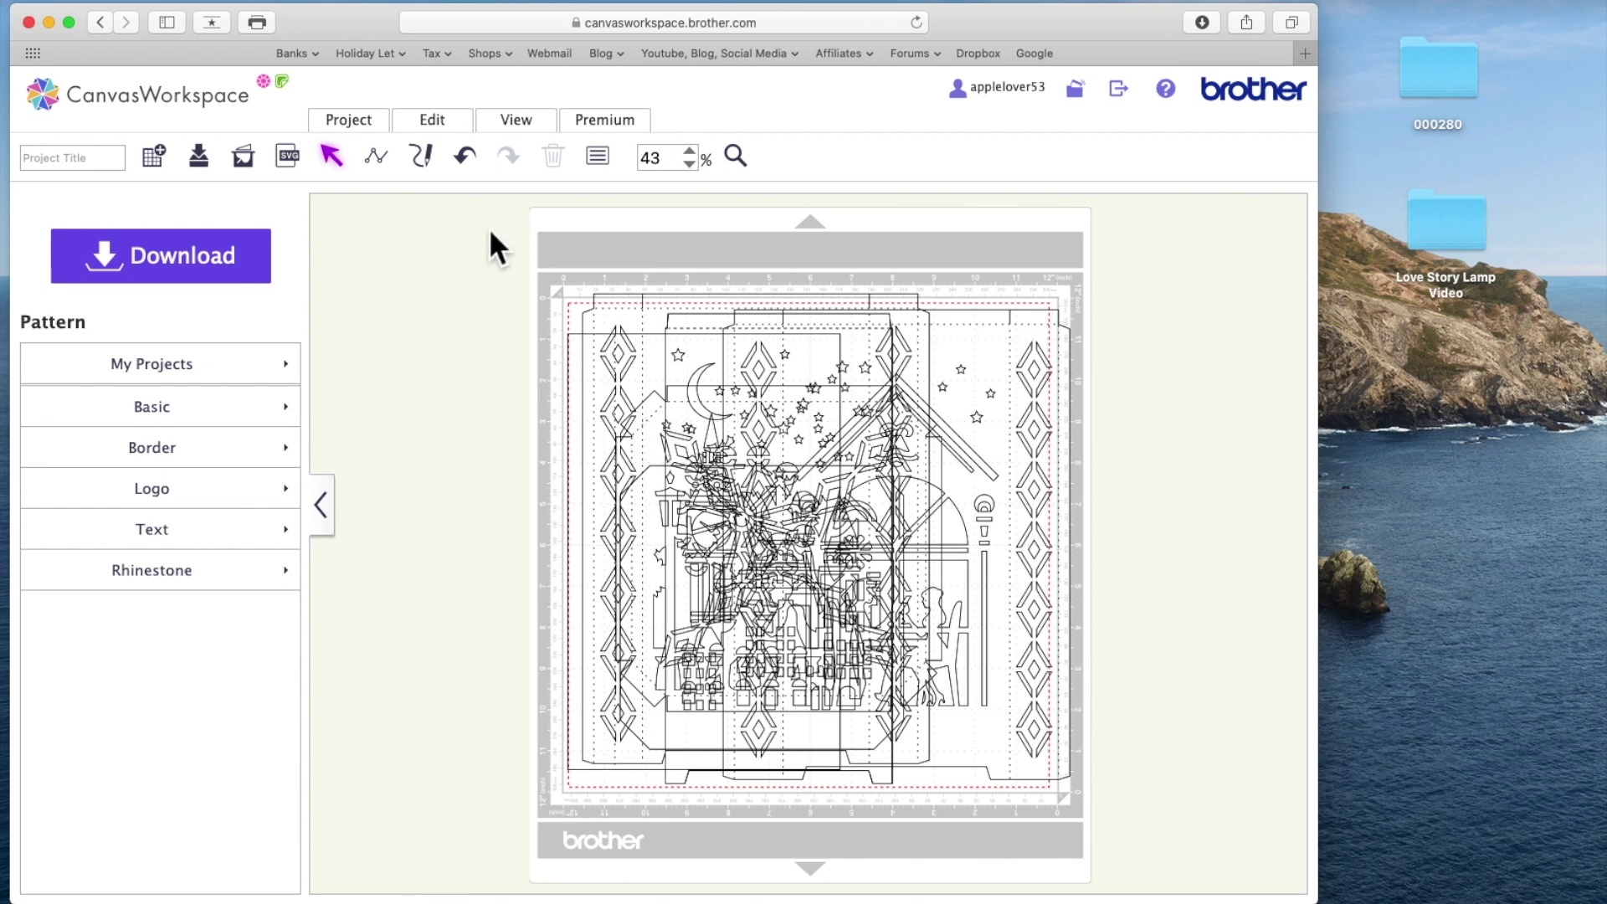
# Step: Select all imported panels, centre them on the mat, and align them with each other
pyautogui.moveTo(460, 224); pyautogui.dragTo(1132, 852)
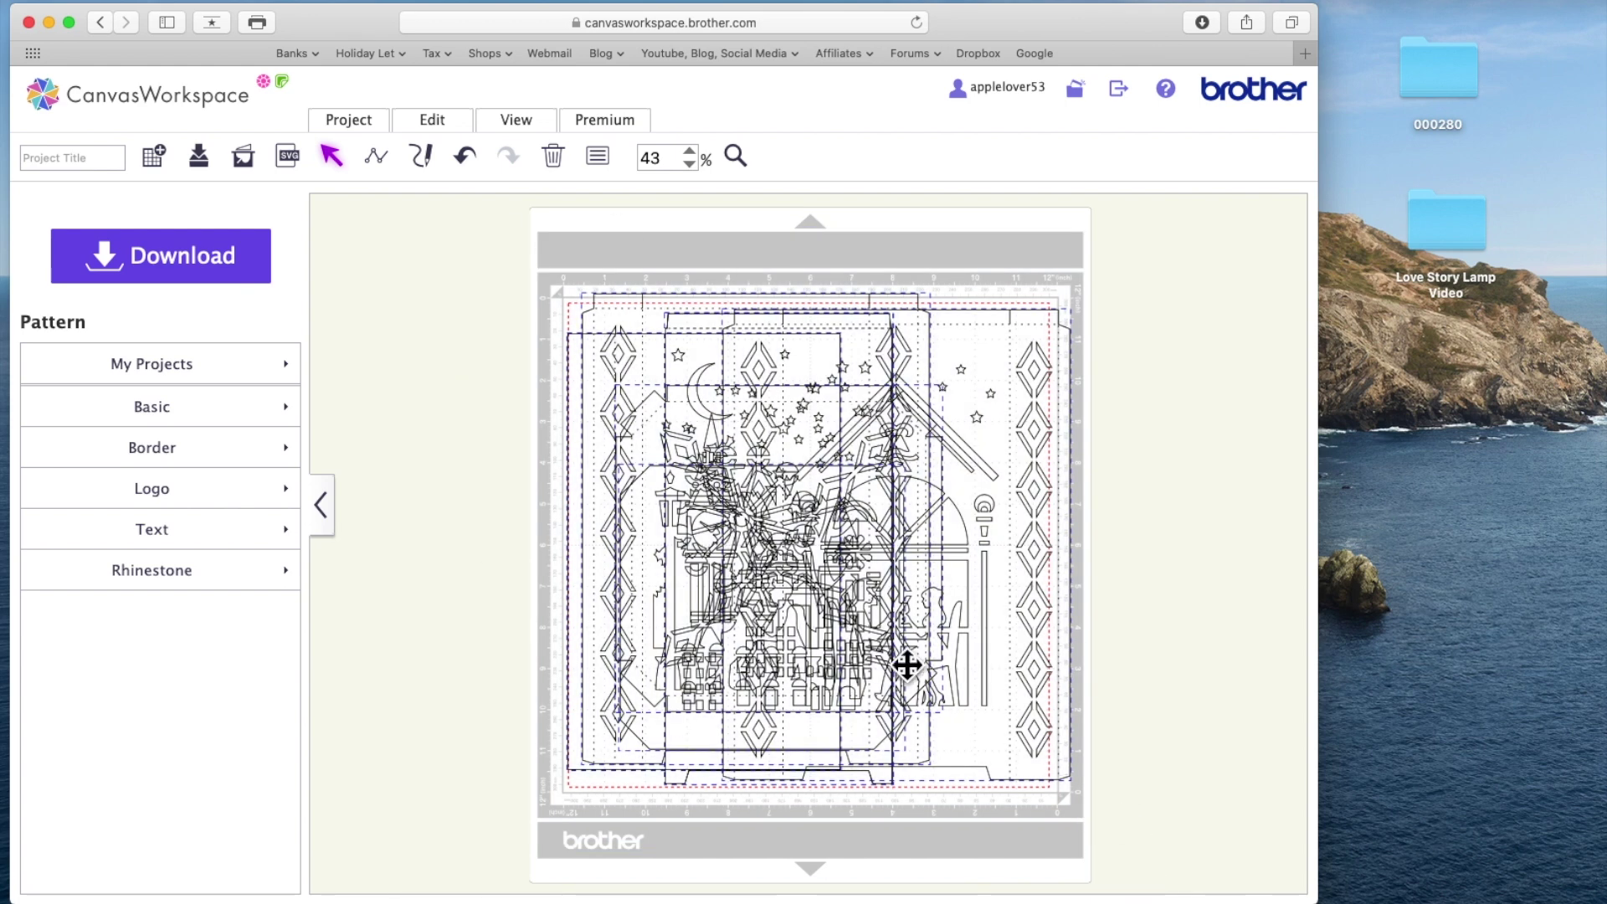
pyautogui.click(434, 119)
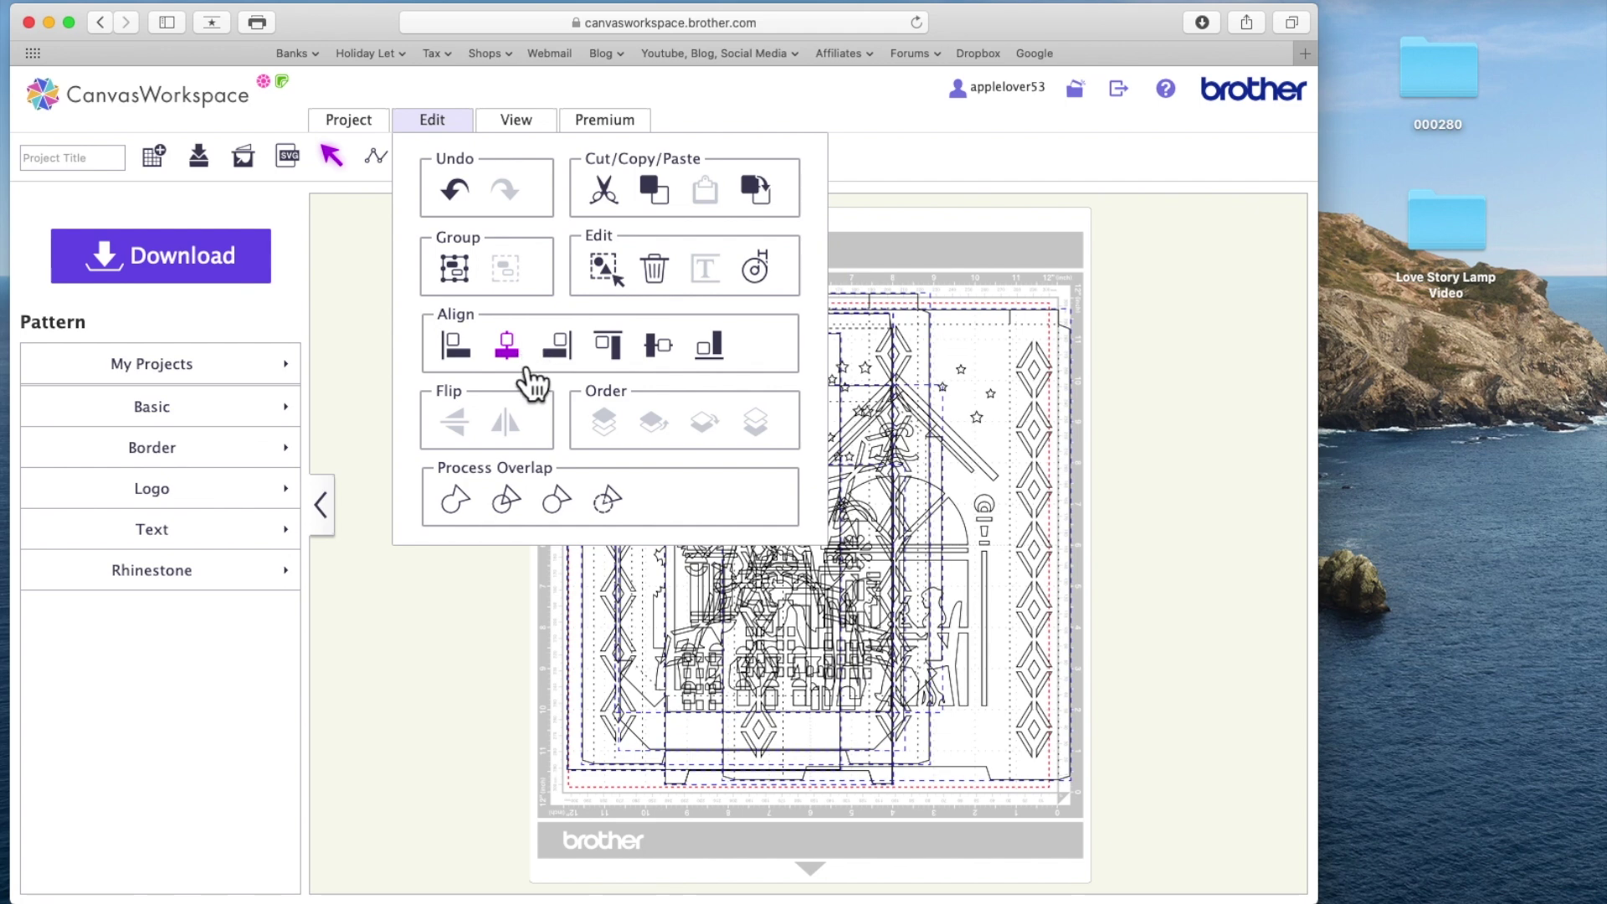
pyautogui.click(506, 345)
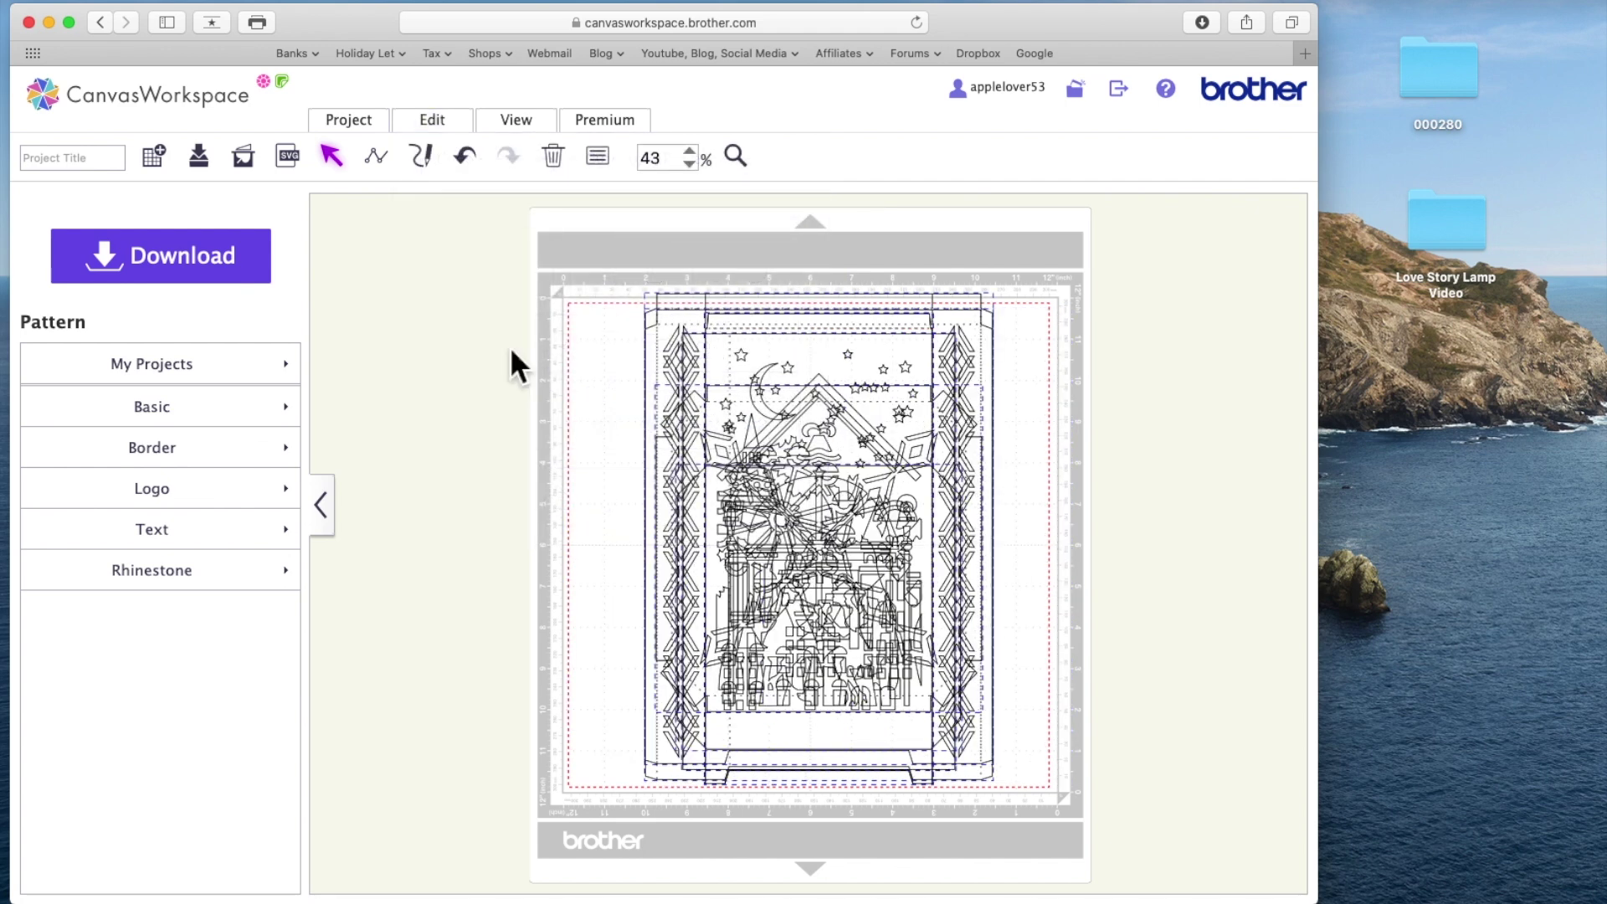
pyautogui.click(452, 129)
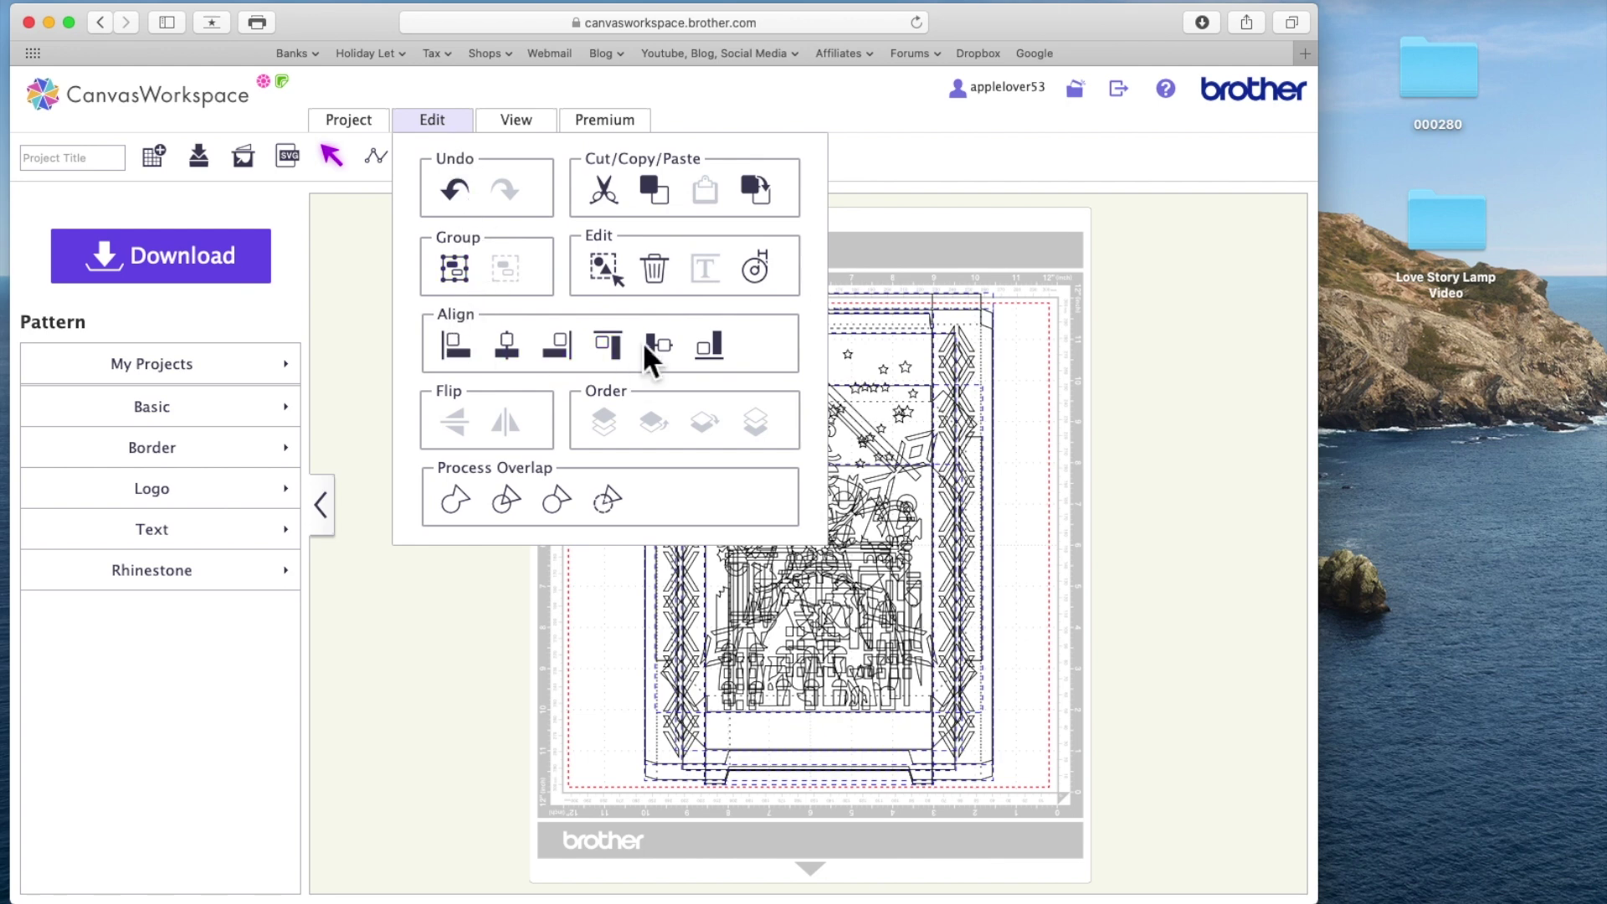
pyautogui.click(680, 361)
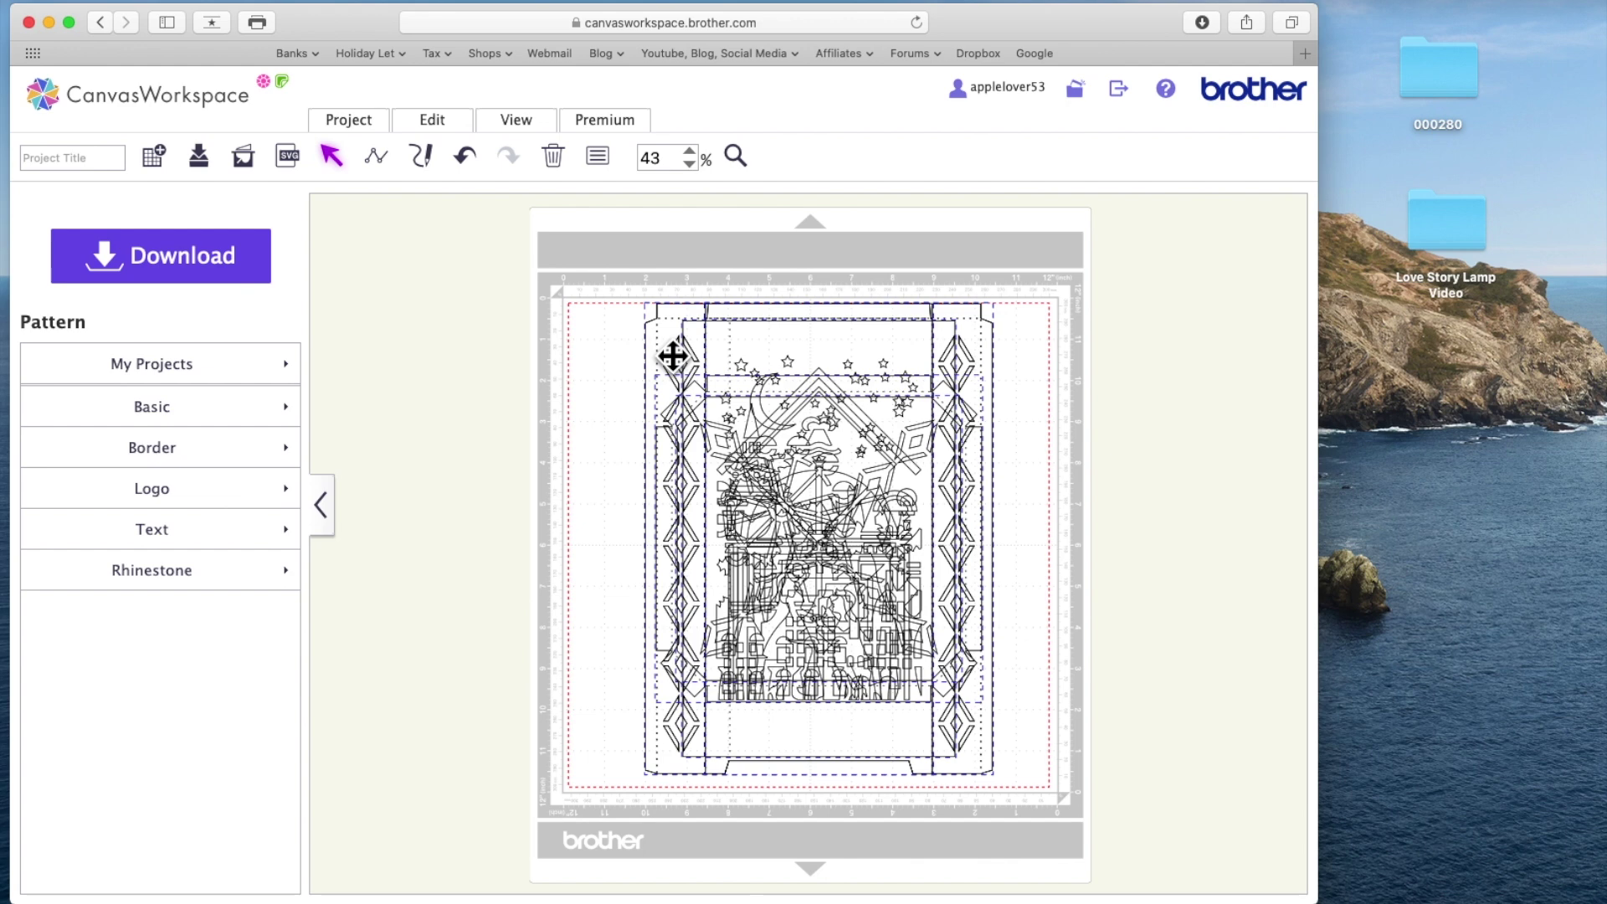
pyautogui.click(465, 123)
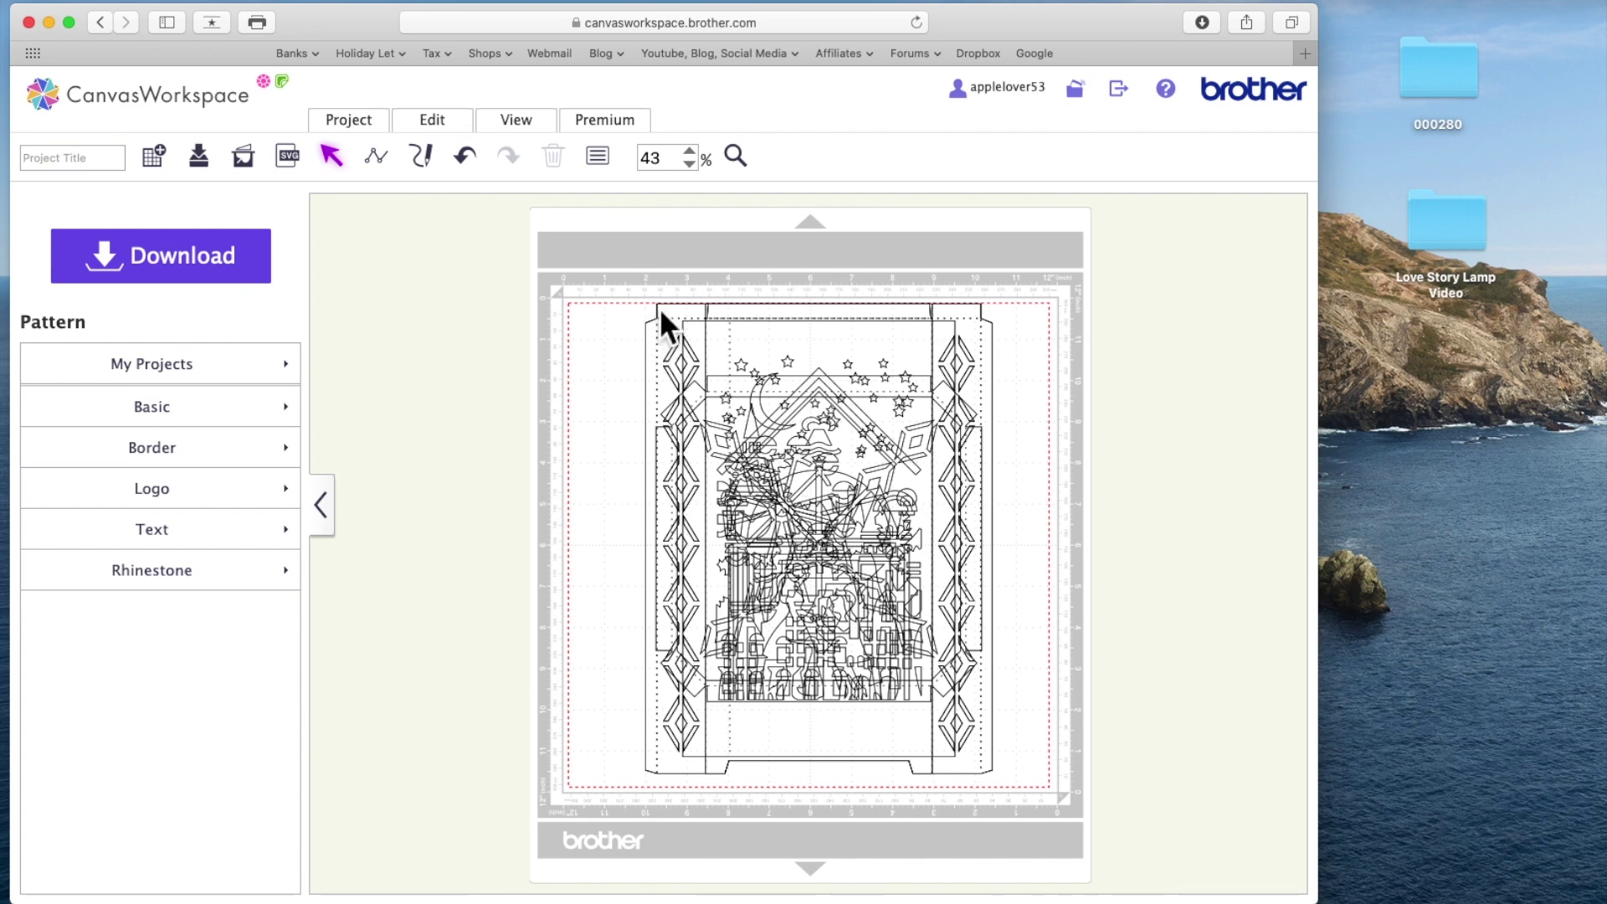
# Step: Group all lamp pieces, shrink the group to 10.69″ × 7.89″, and move it up and left
pyautogui.moveTo(610, 278); pyautogui.dragTo(1052, 809)
pyautogui.rightClick(777, 453)
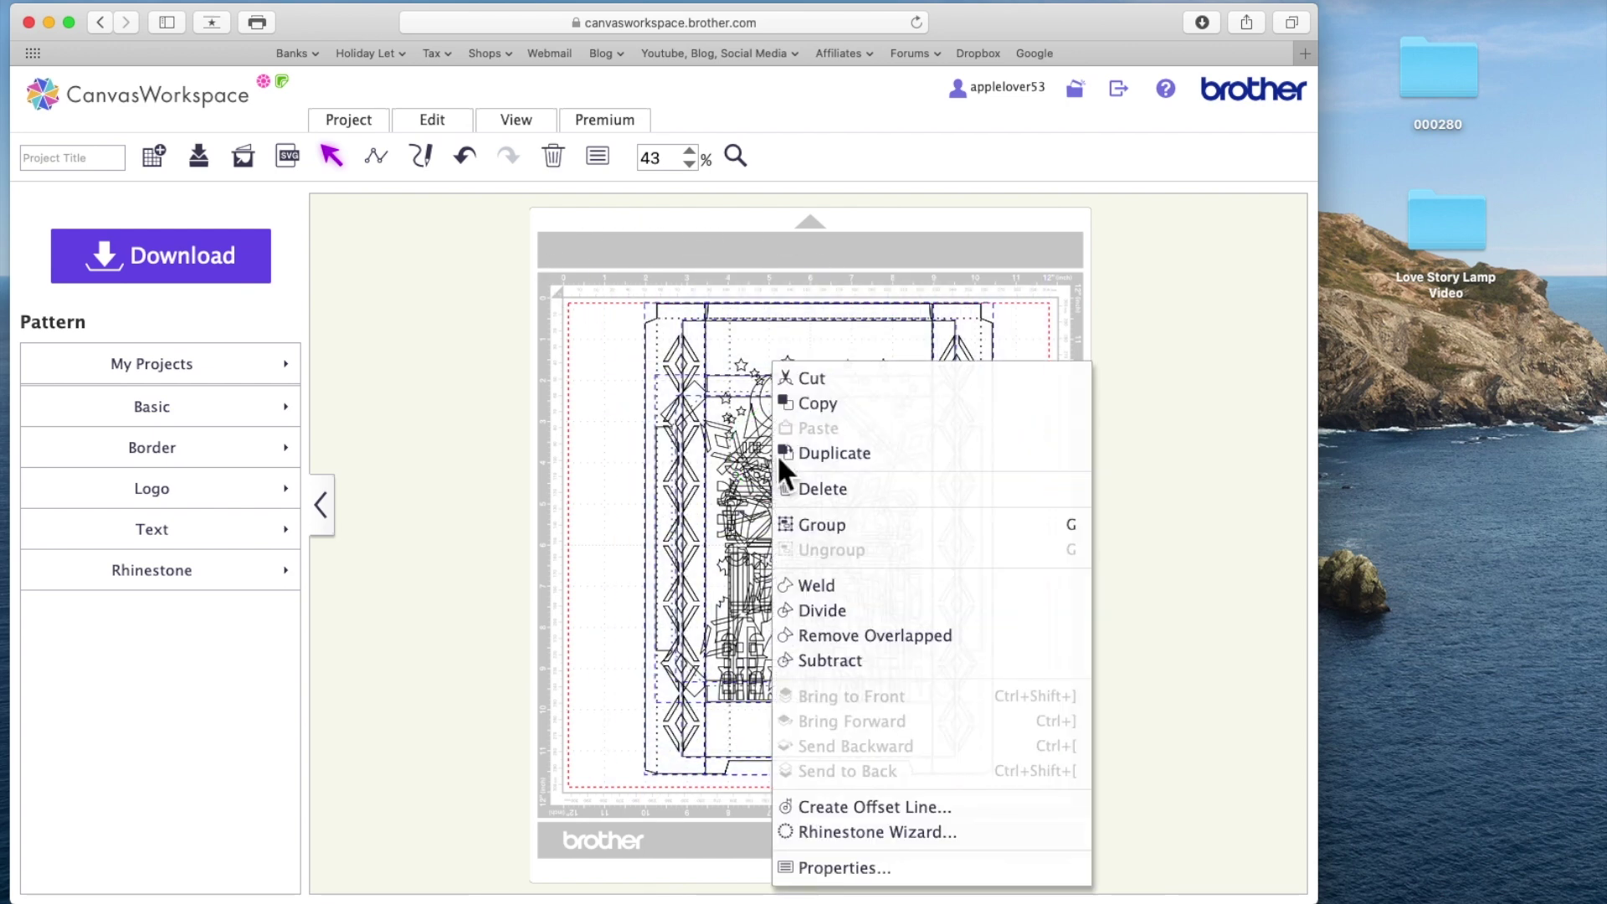
pyautogui.click(855, 528)
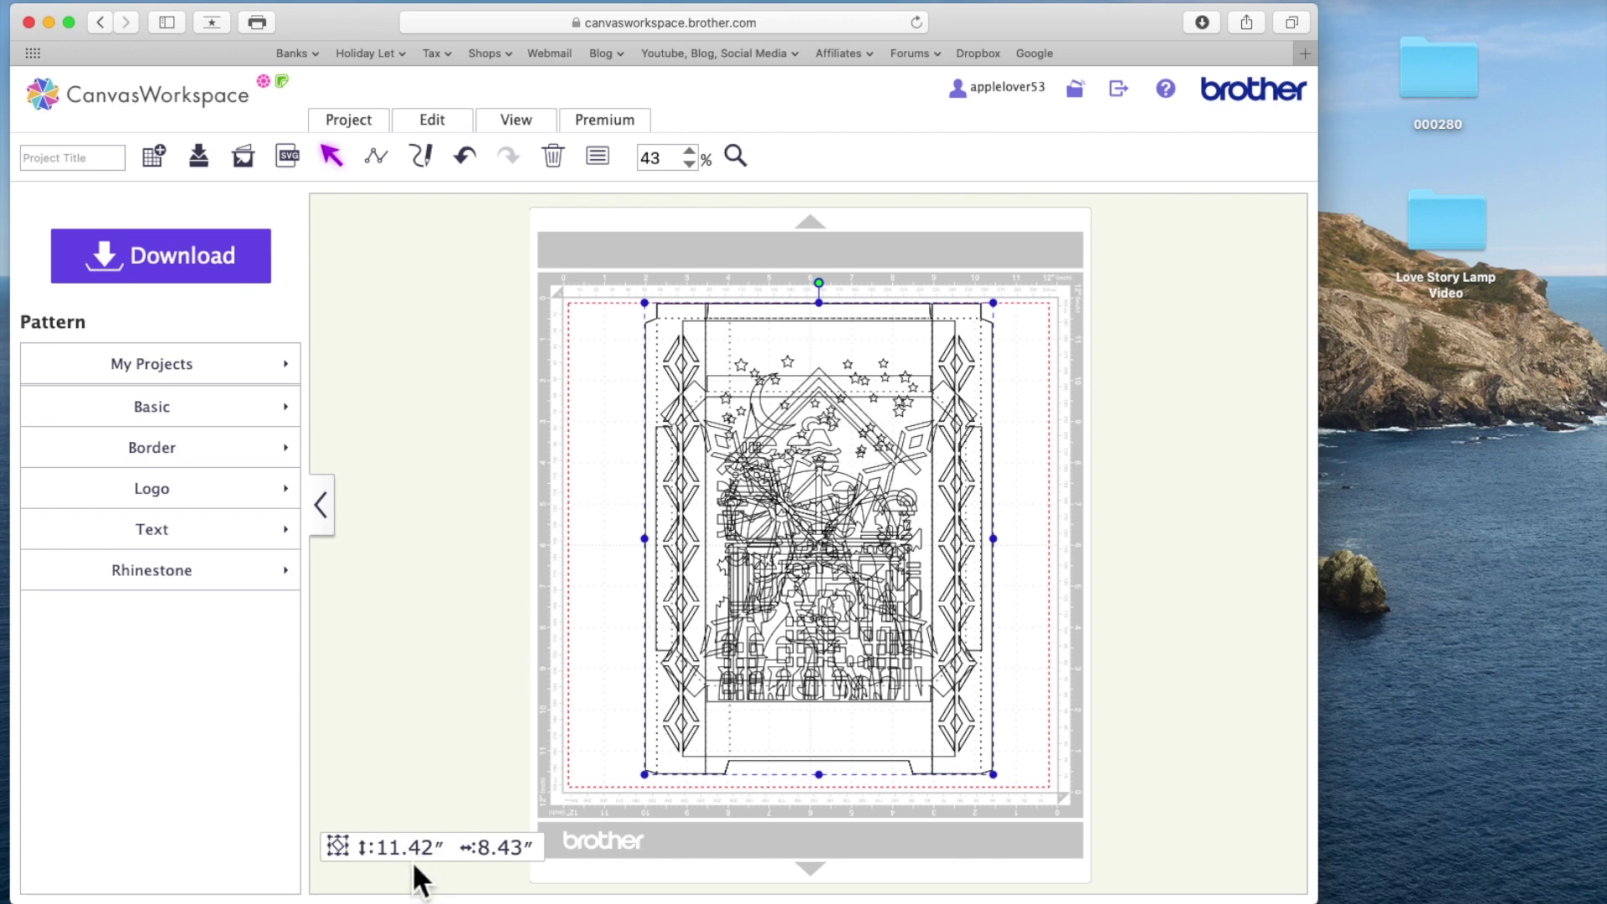
pyautogui.moveTo(1009, 306); pyautogui.dragTo(973, 326)
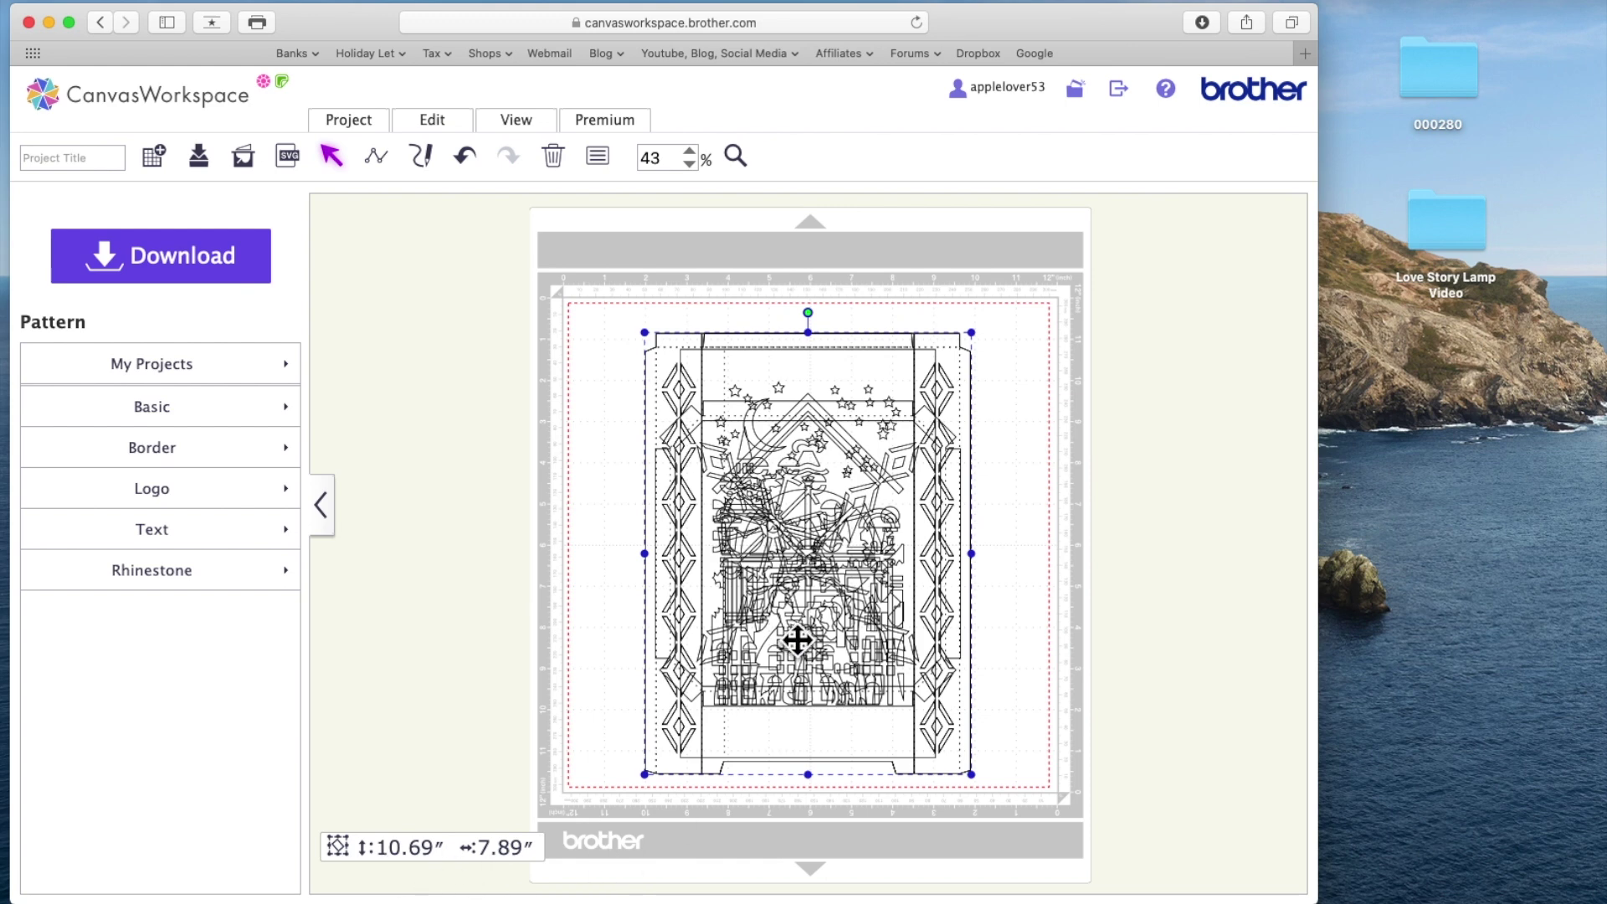
pyautogui.moveTo(809, 587); pyautogui.dragTo(767, 570)
# Step: Ungroup the lamp panels and spread them apart, setting the moon-and-tree panel aside on the left
pyautogui.rightClick(757, 502)
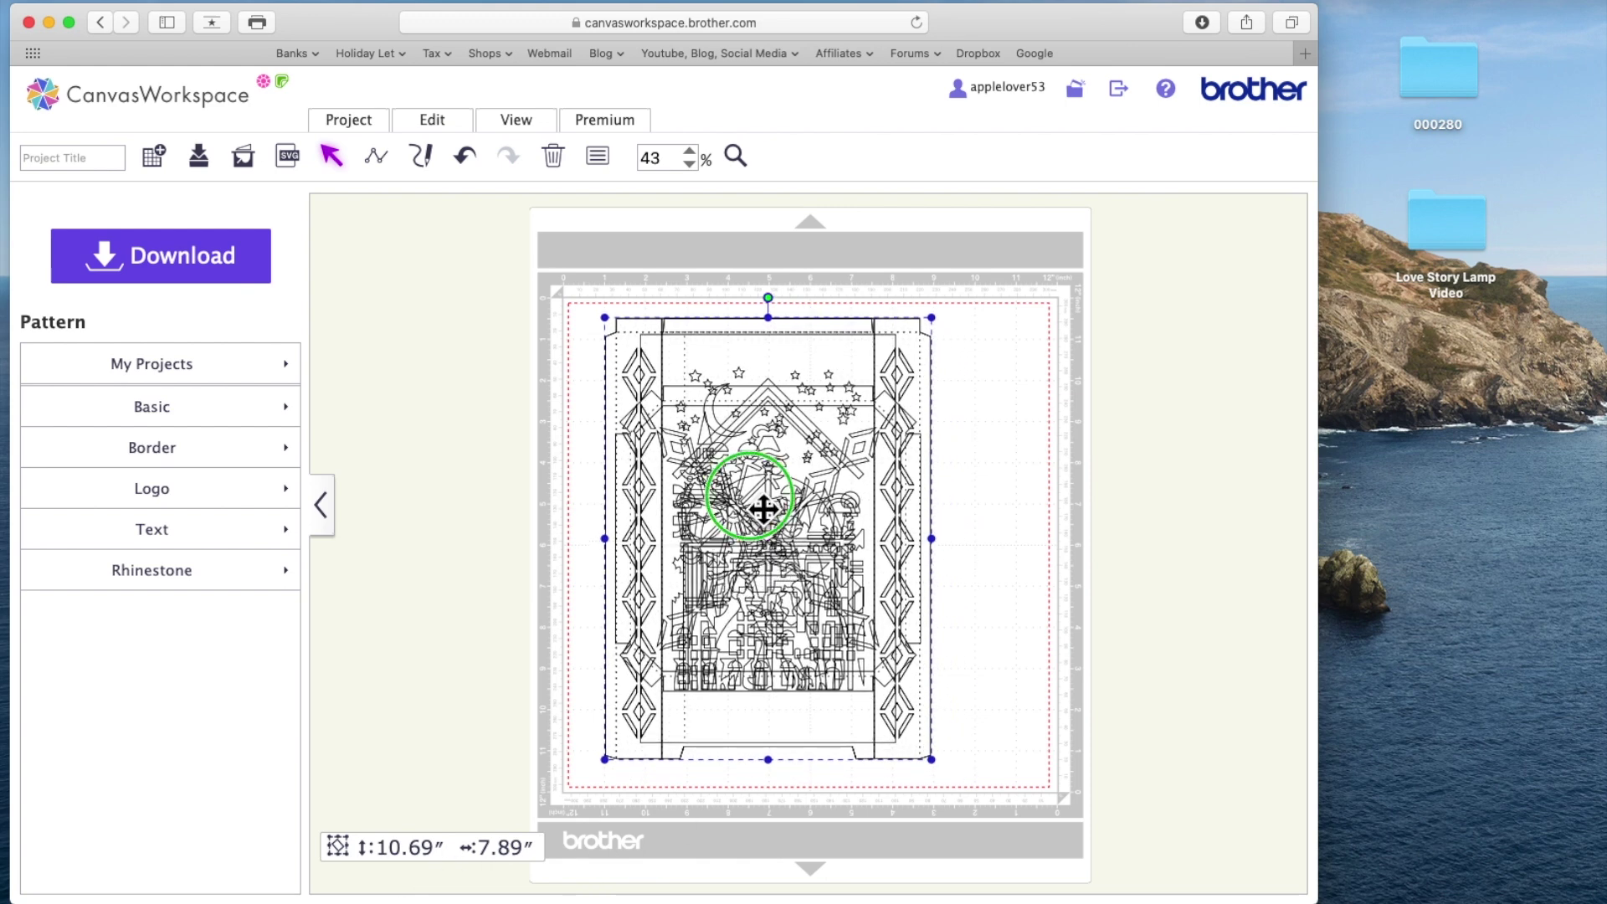
pyautogui.click(856, 555)
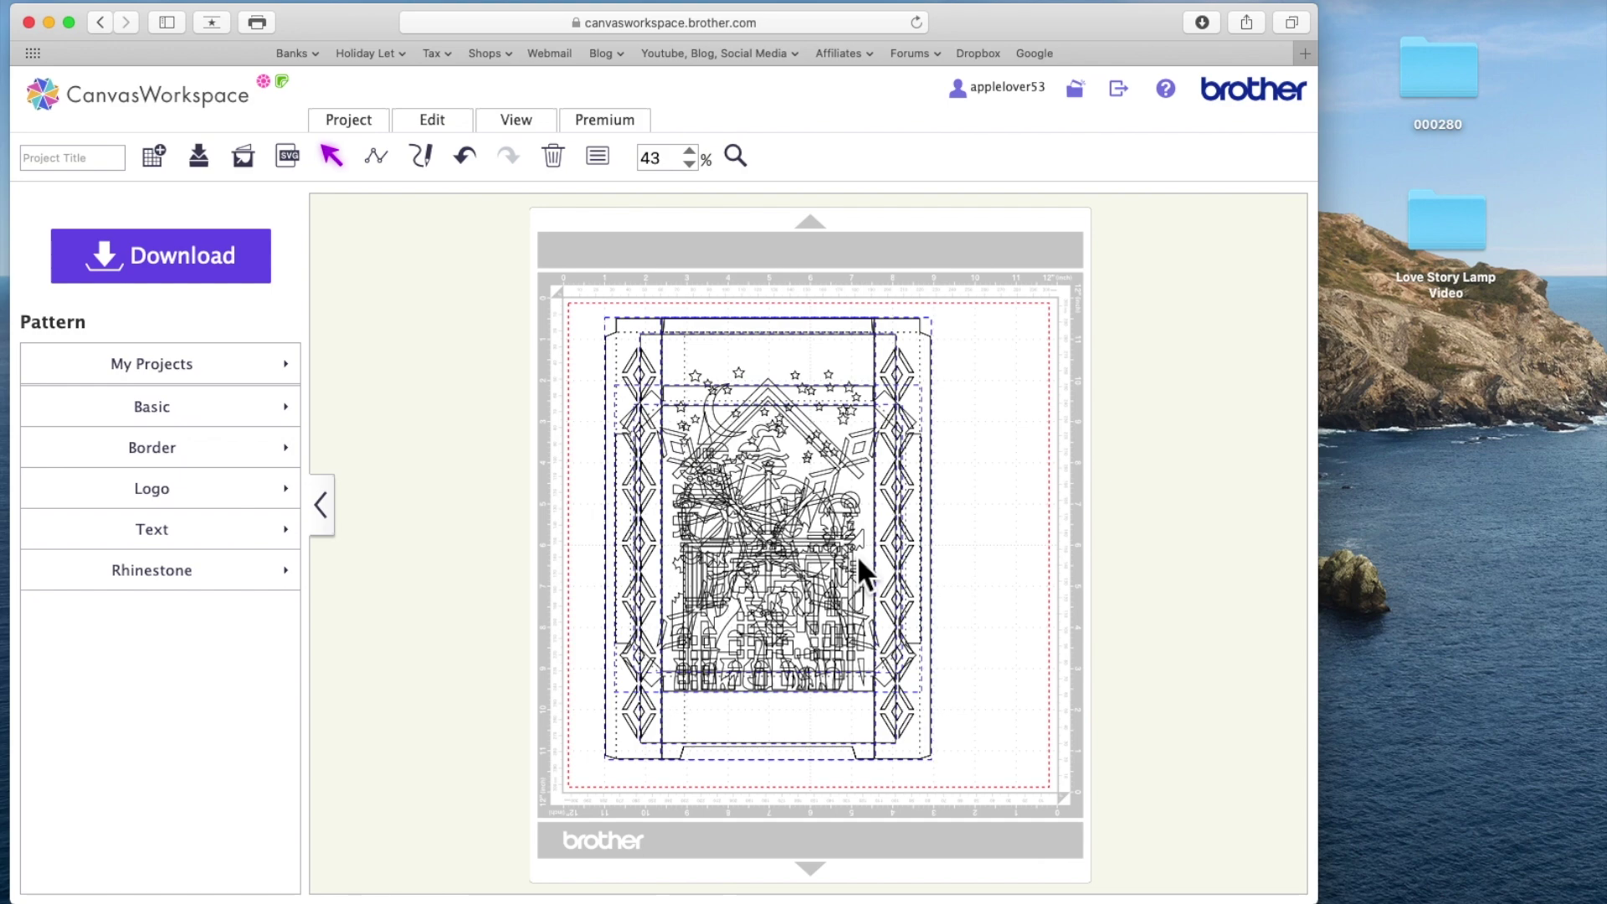
pyautogui.moveTo(812, 498); pyautogui.dragTo(1008, 502)
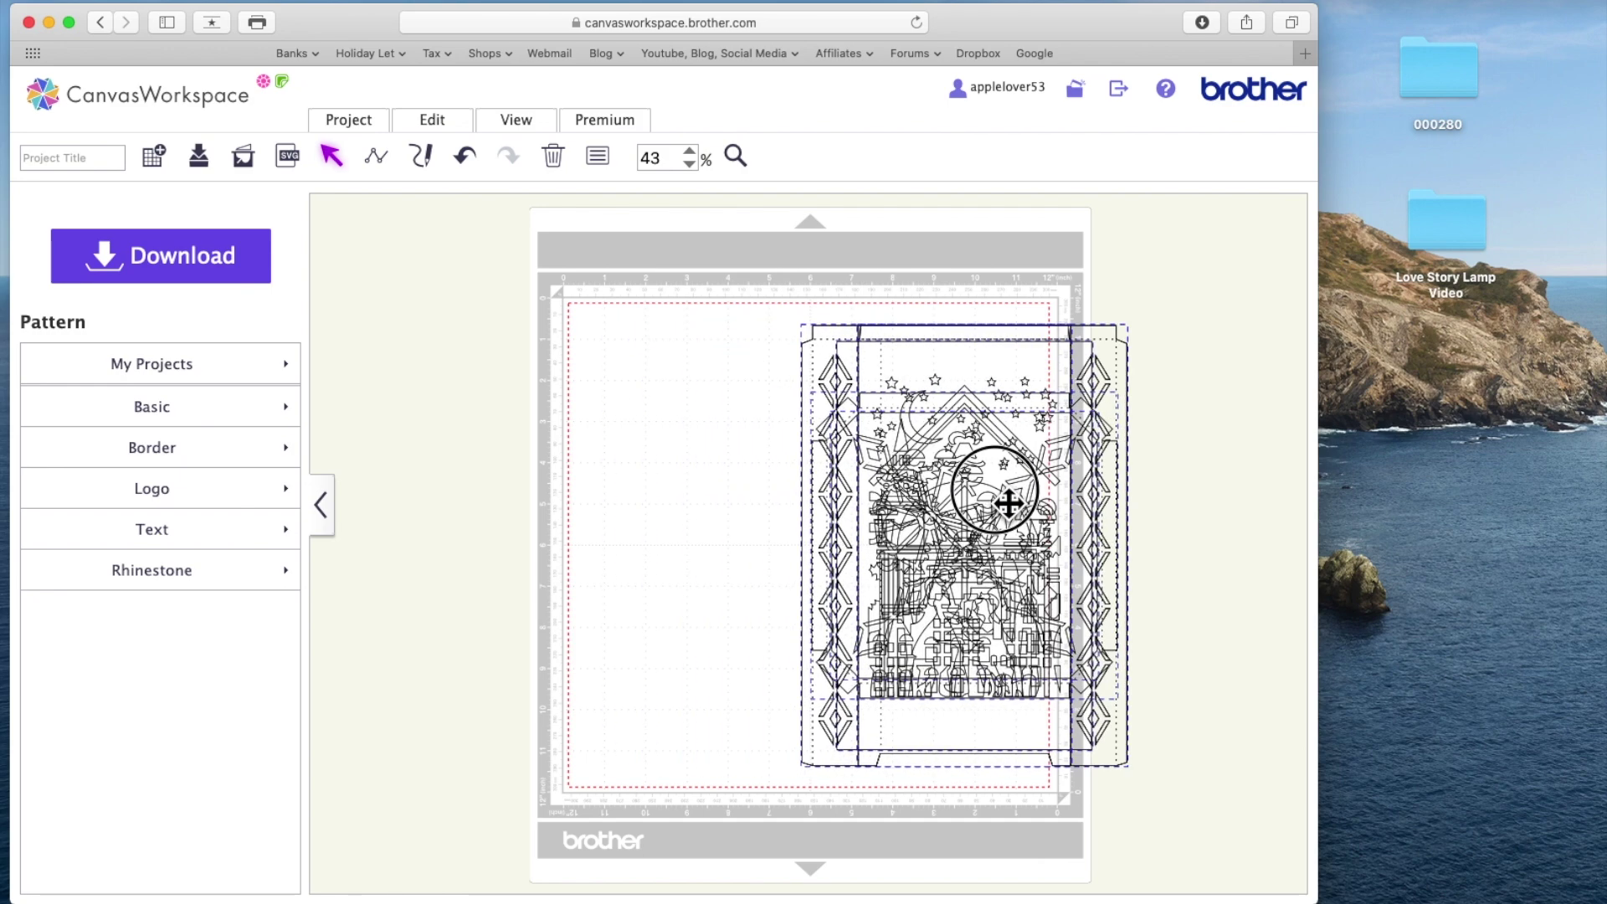
pyautogui.moveTo(940, 545); pyautogui.dragTo(628, 545)
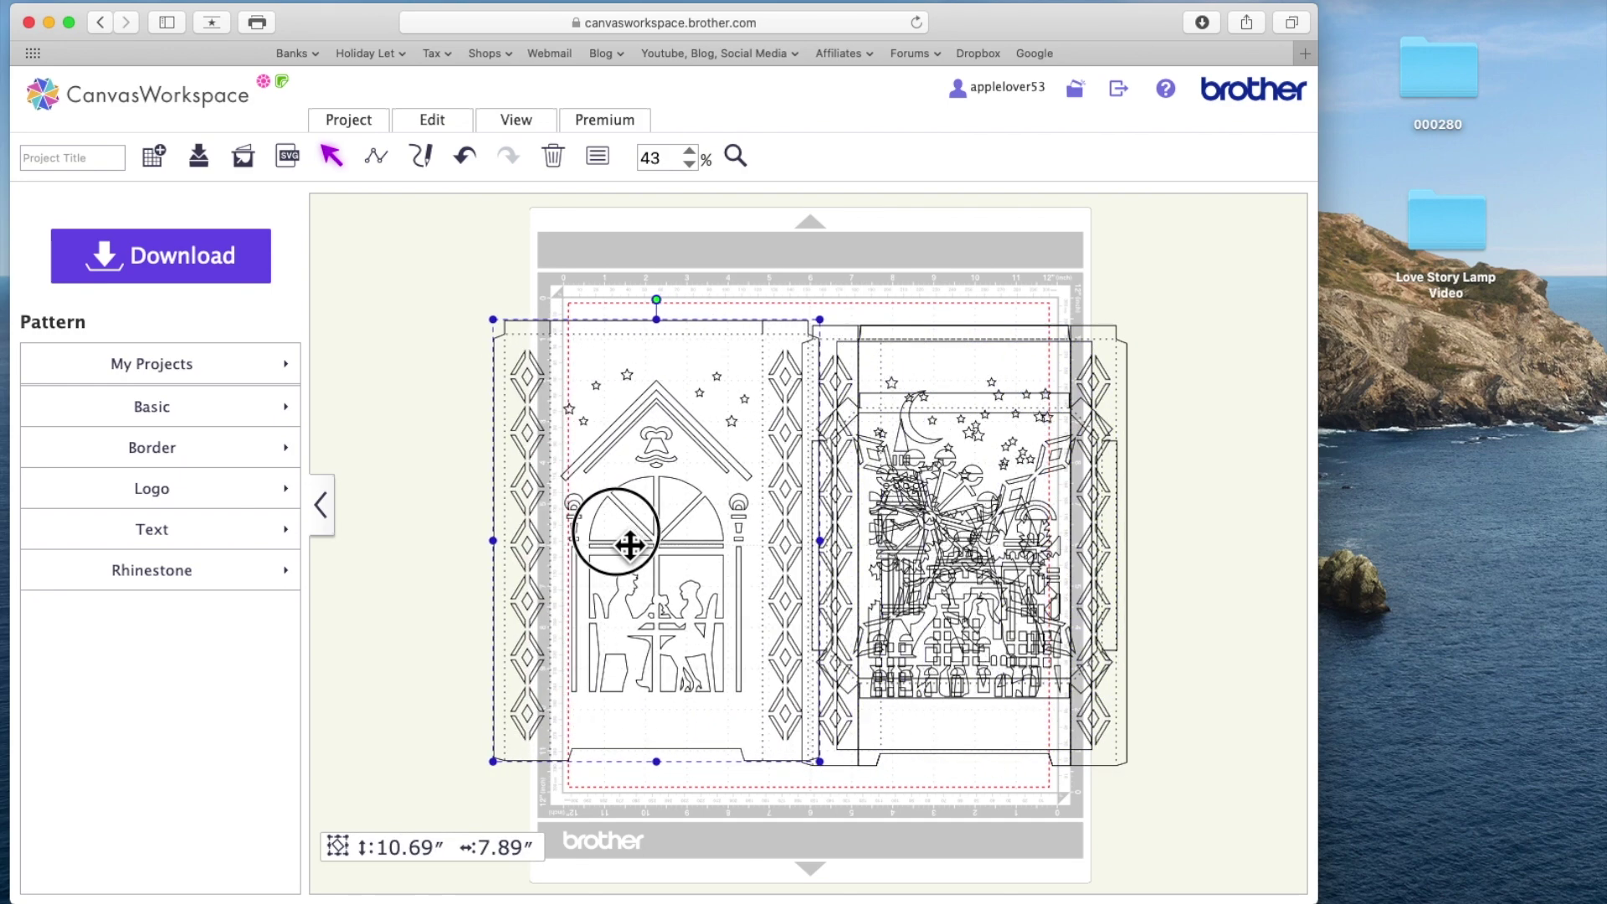
pyautogui.moveTo(1124, 379); pyautogui.dragTo(616, 398)
pyautogui.moveTo(725, 348); pyautogui.dragTo(1089, 381)
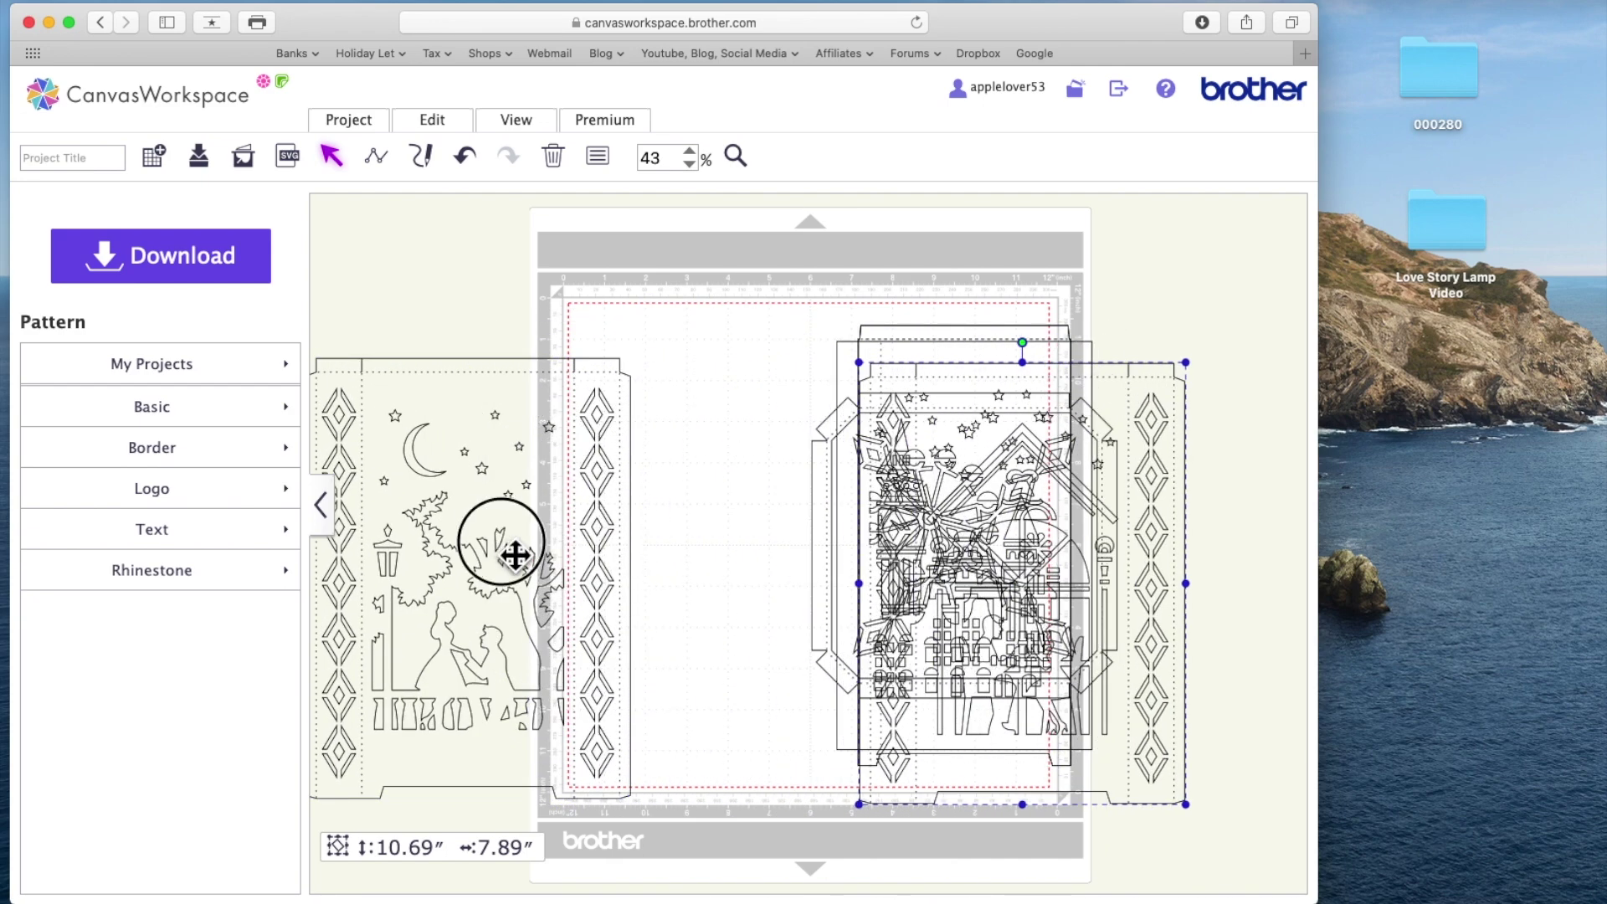
pyautogui.moveTo(513, 553); pyautogui.dragTo(638, 513)
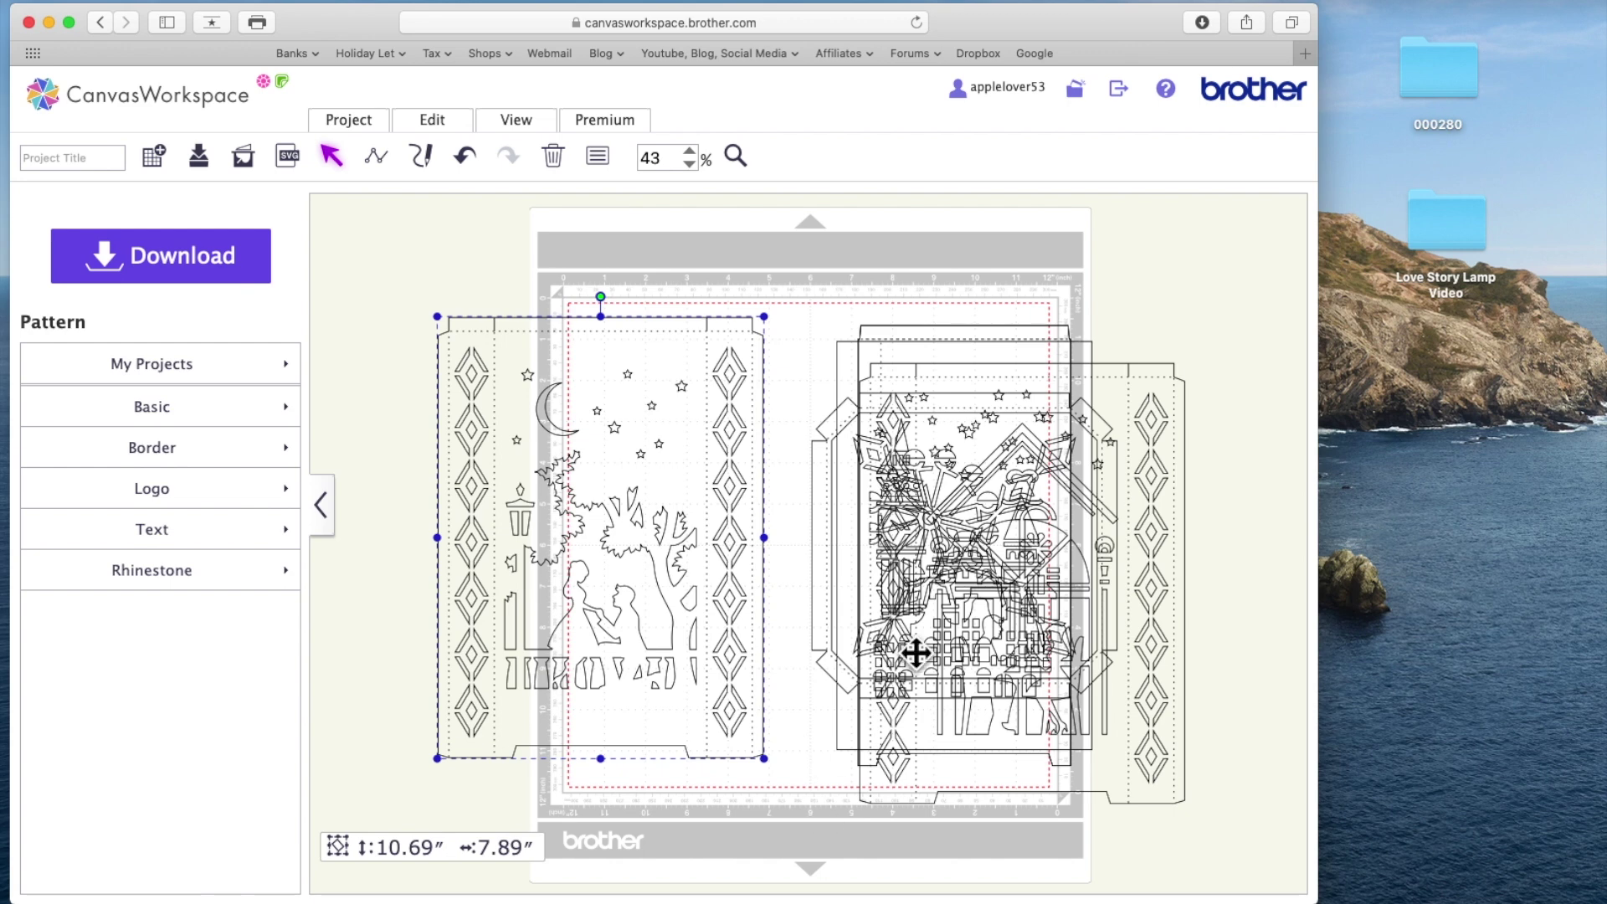
# Step: Delete the remaining right-side panels and move the moon-and-tree panel onto the mat
pyautogui.moveTo(818, 286); pyautogui.dragTo(1226, 844)
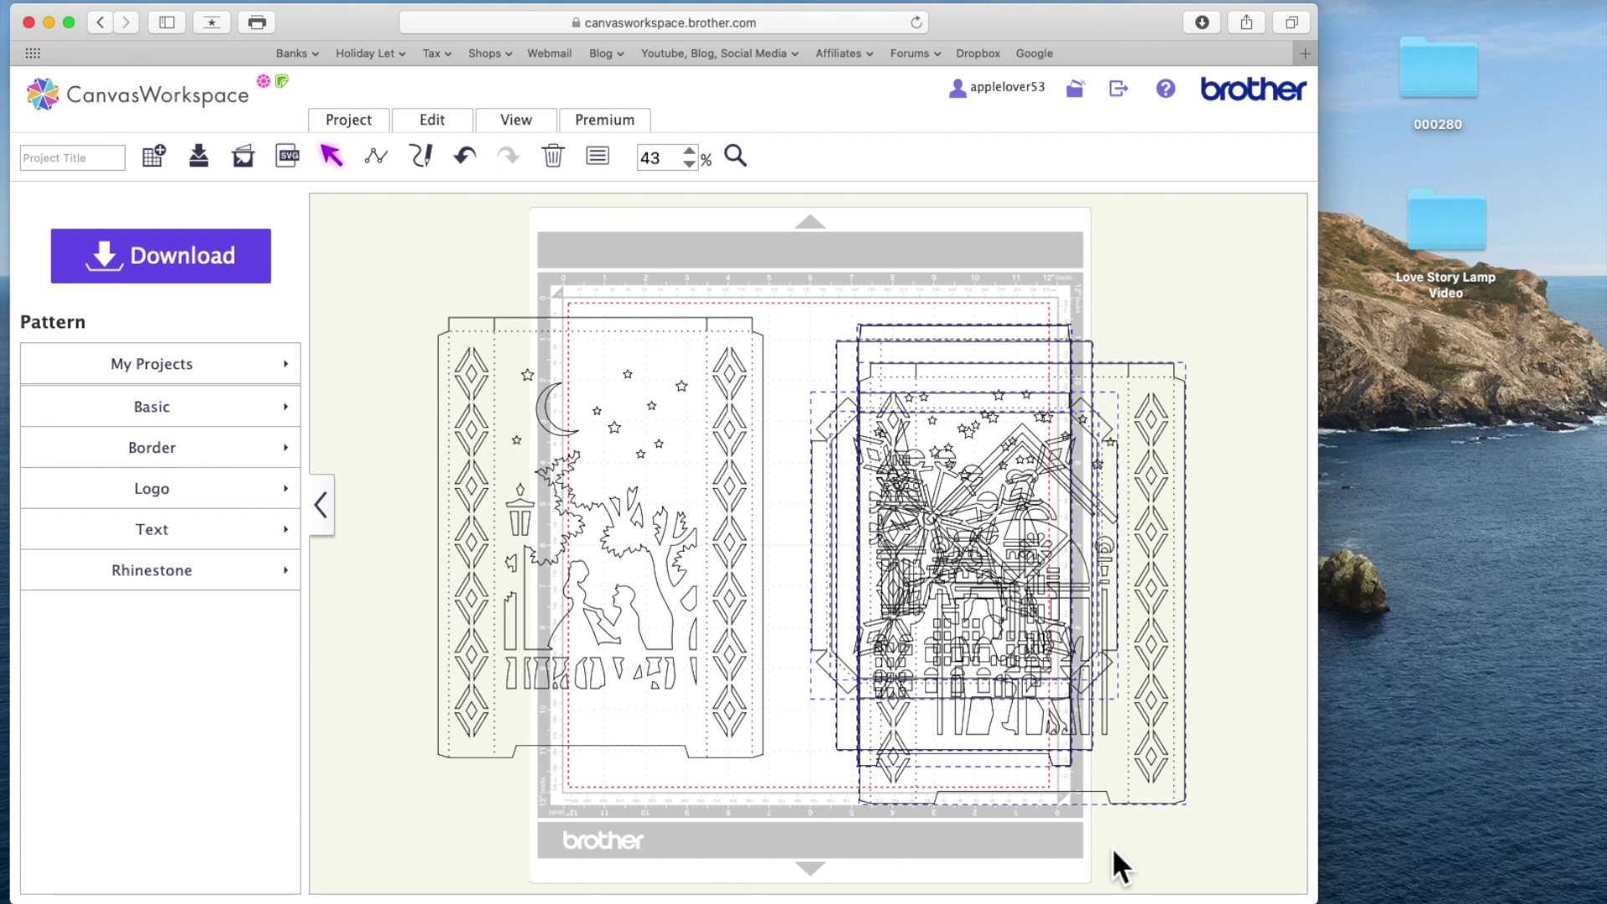
pyautogui.press('Delete')
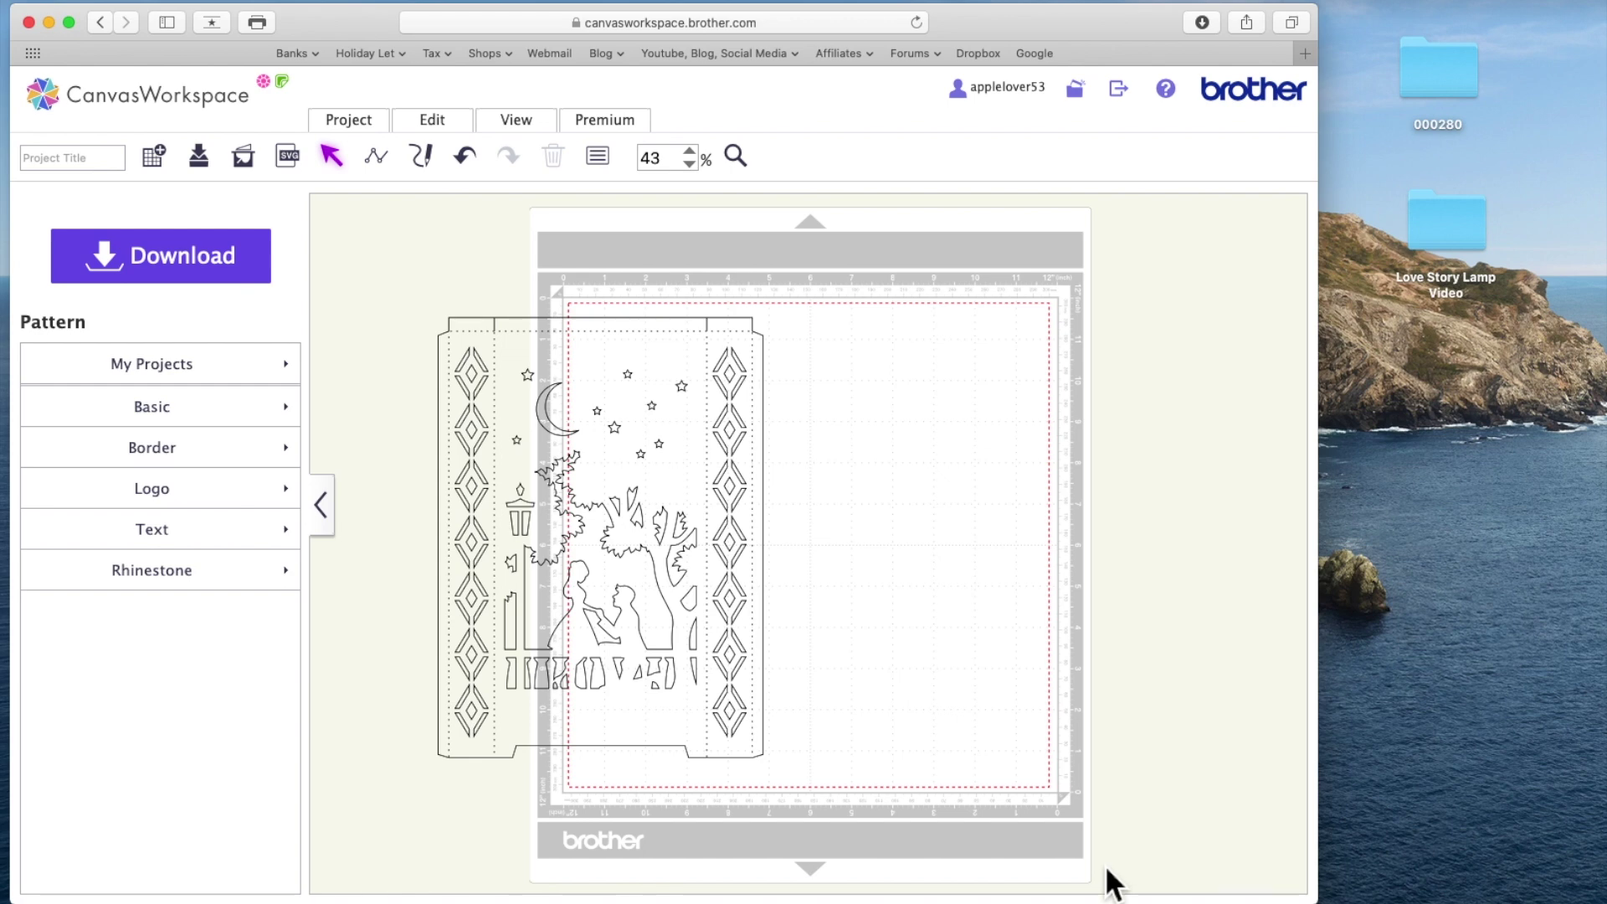
pyautogui.moveTo(656, 585); pyautogui.dragTo(814, 581)
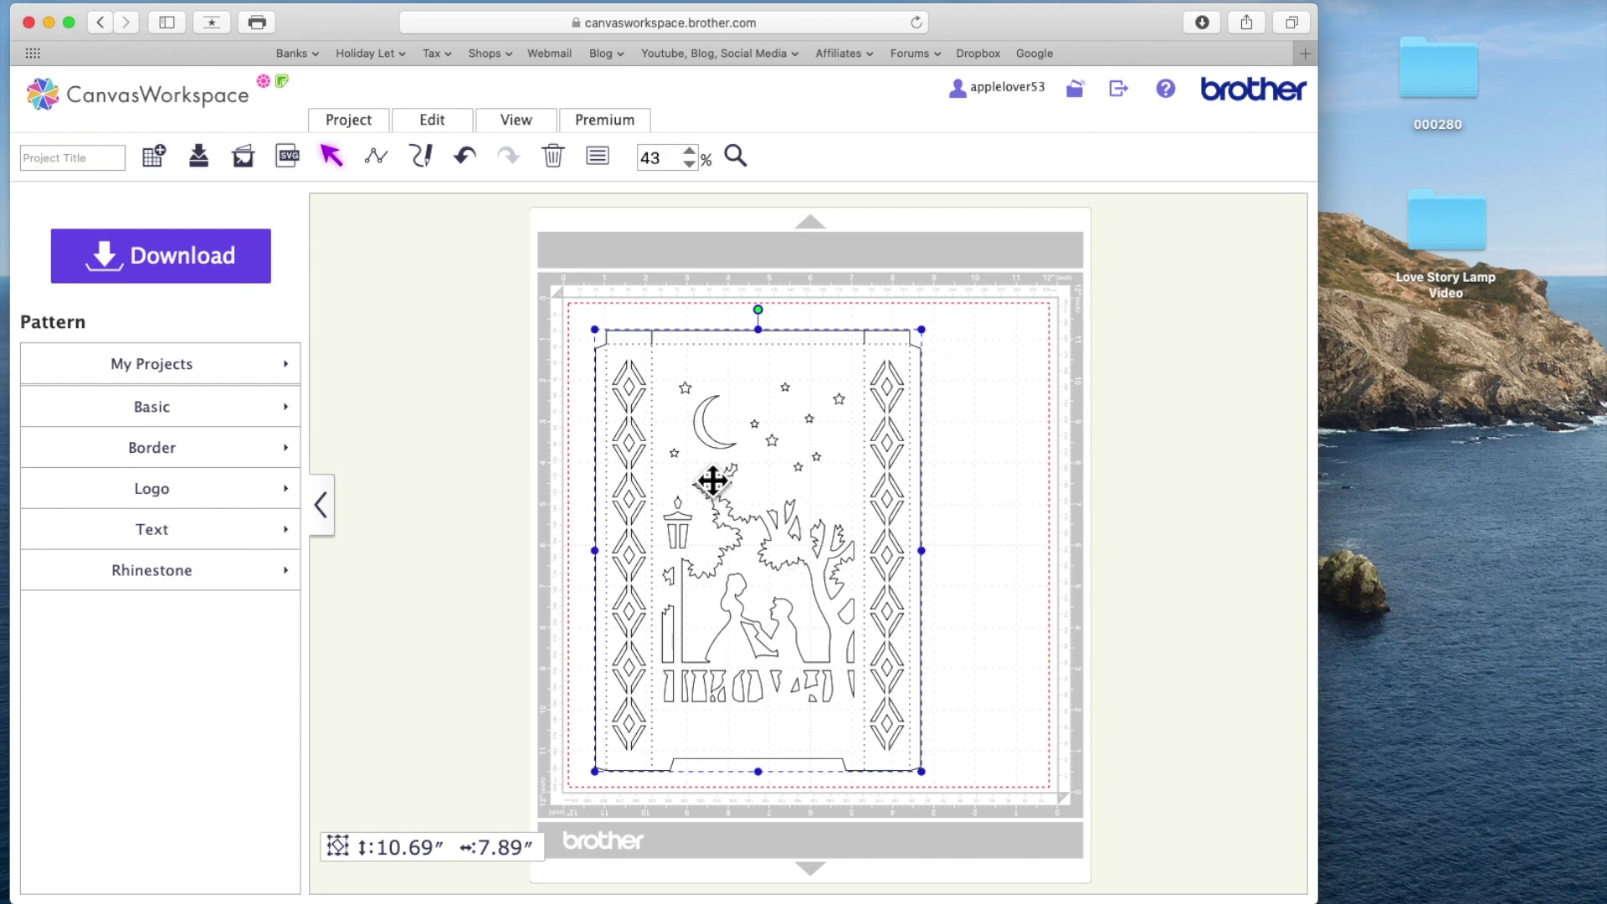
# Step: Title the project 'A', download it to the PC as A.fcm, and check the Downloads stack
pyautogui.click(111, 159)
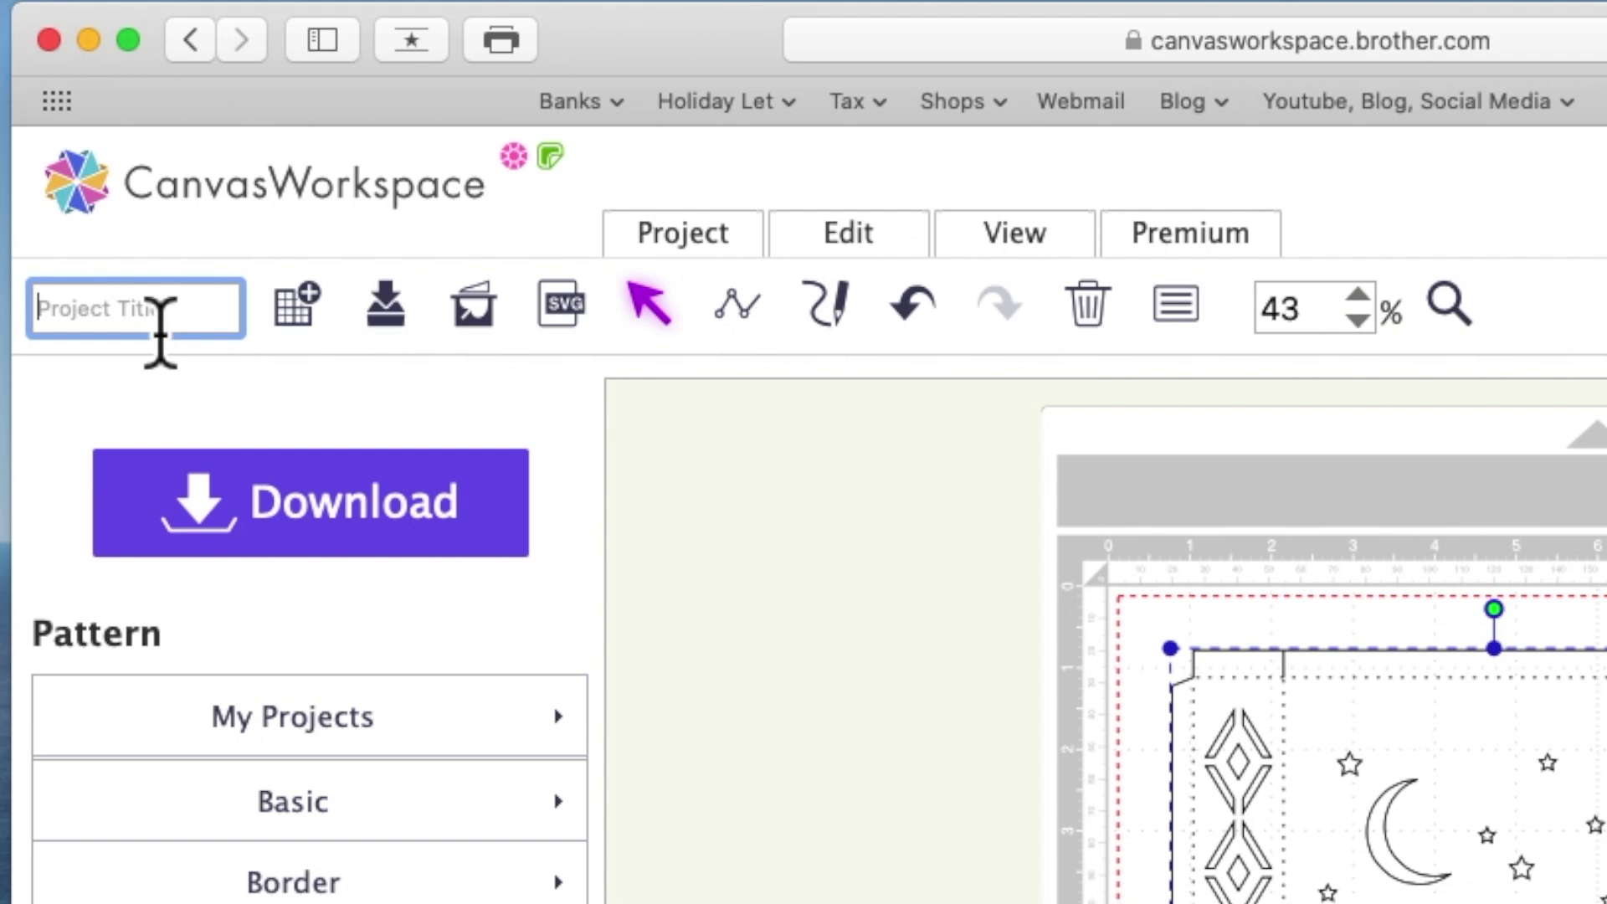
pyautogui.write('A')
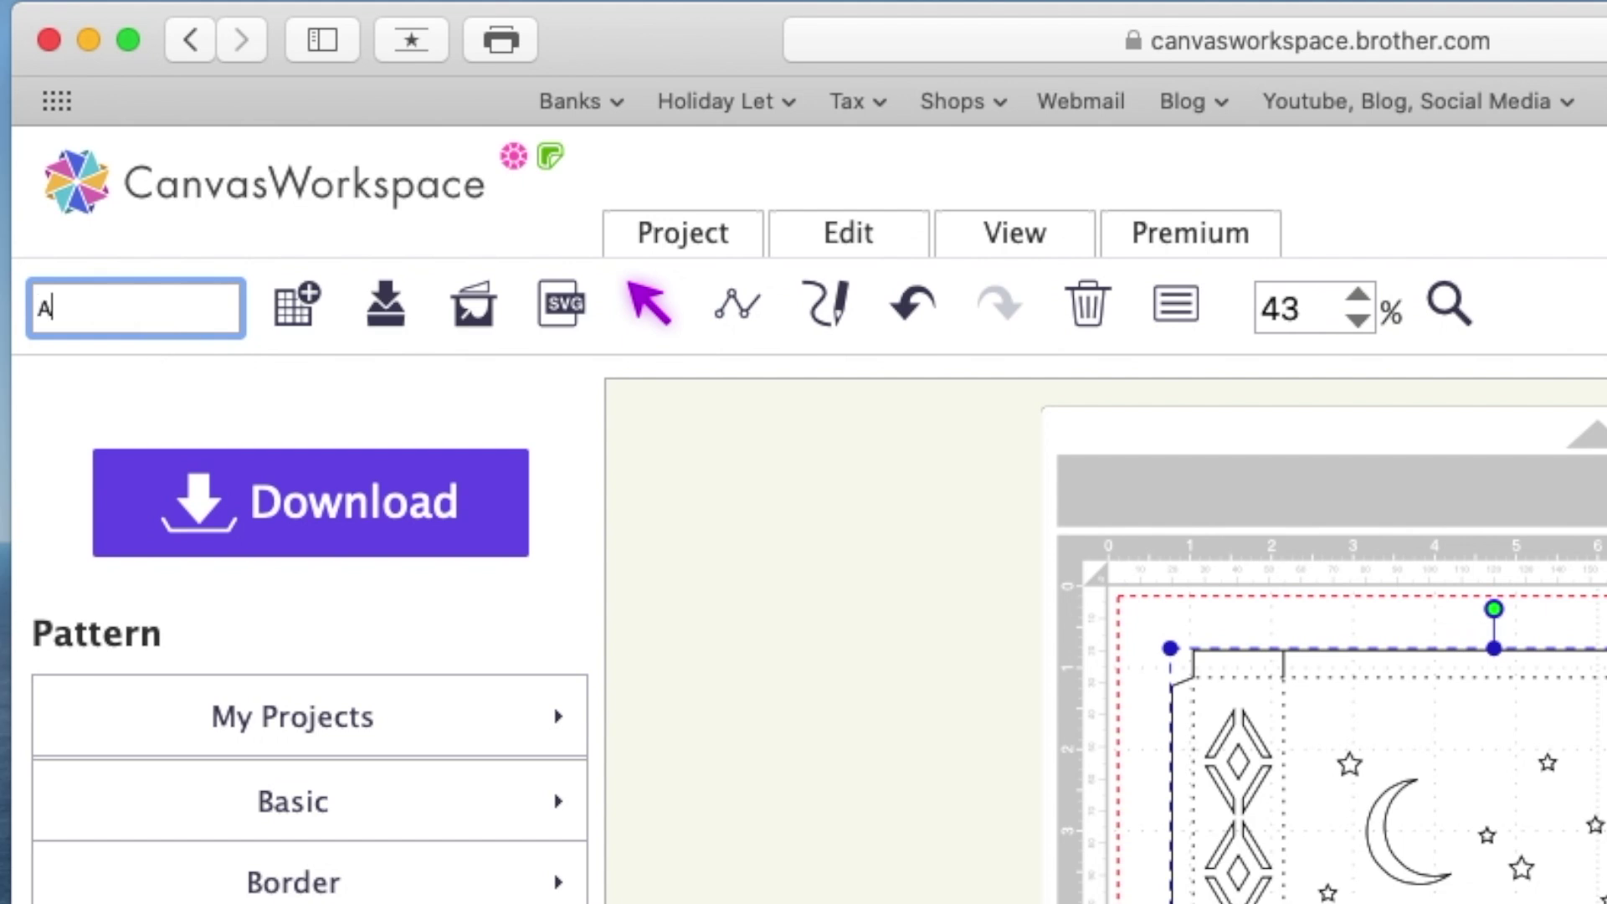
pyautogui.click(381, 537)
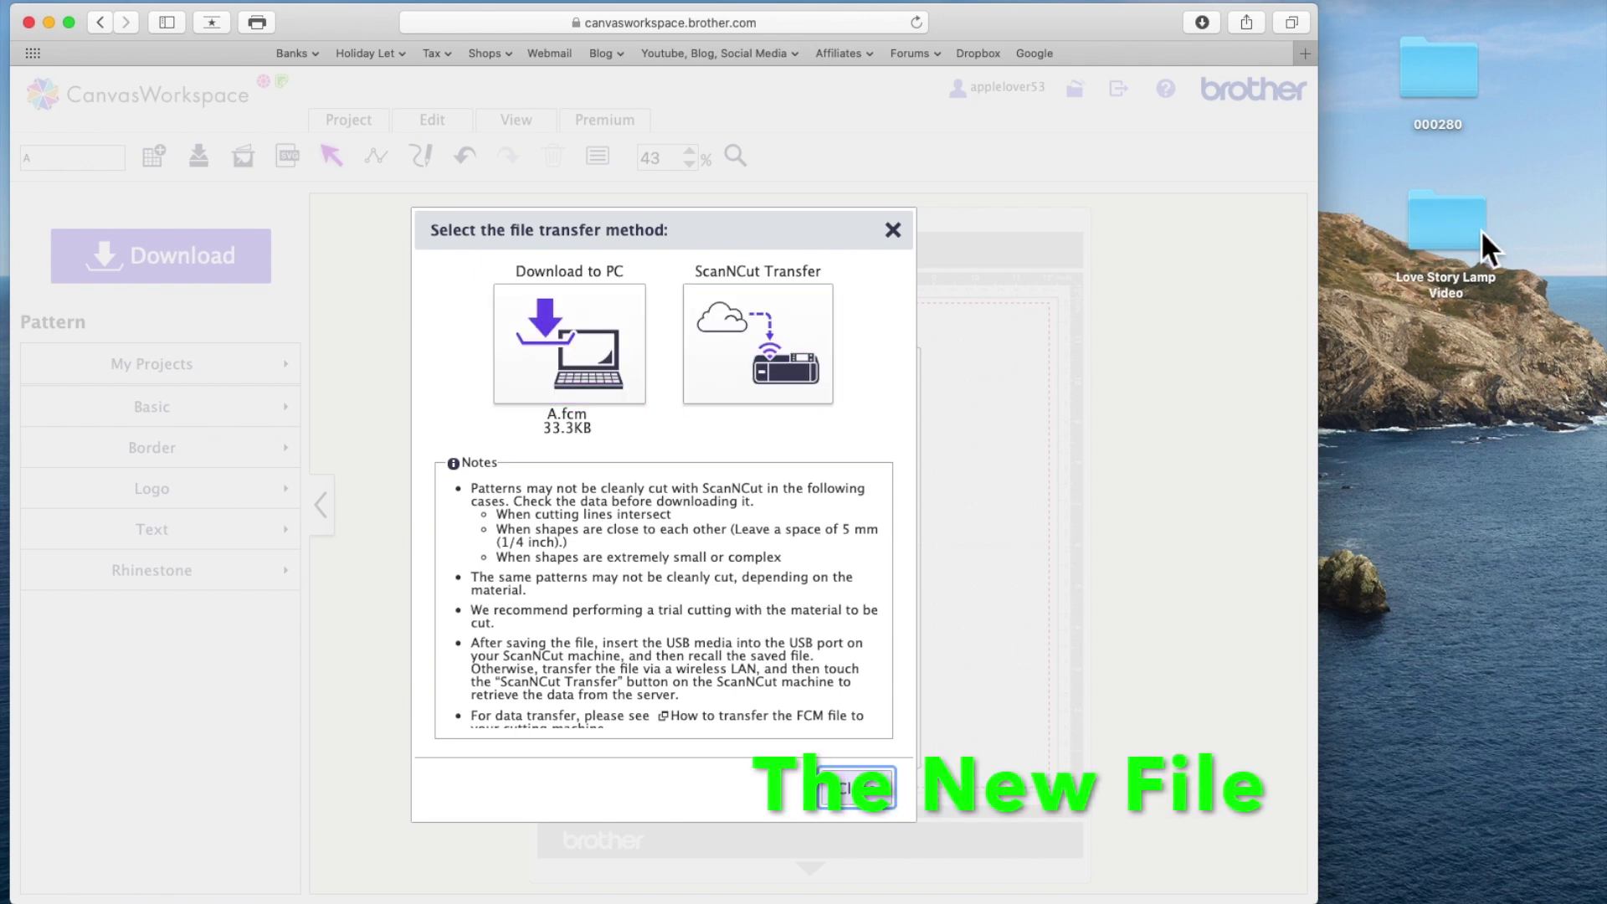
pyautogui.click(607, 334)
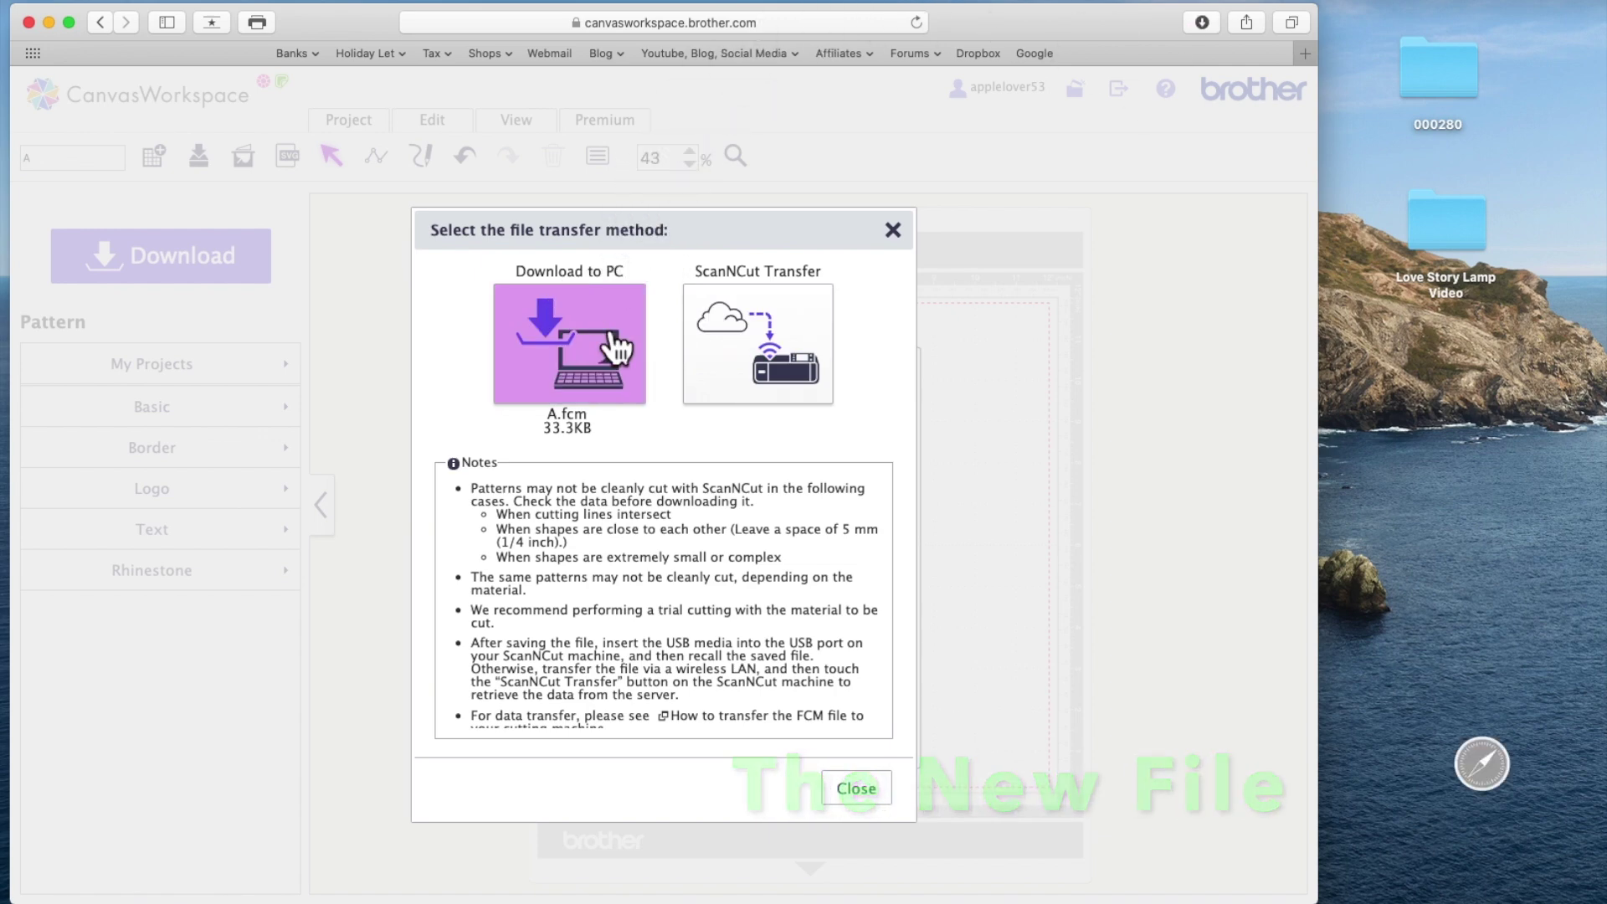
pyautogui.click(888, 816)
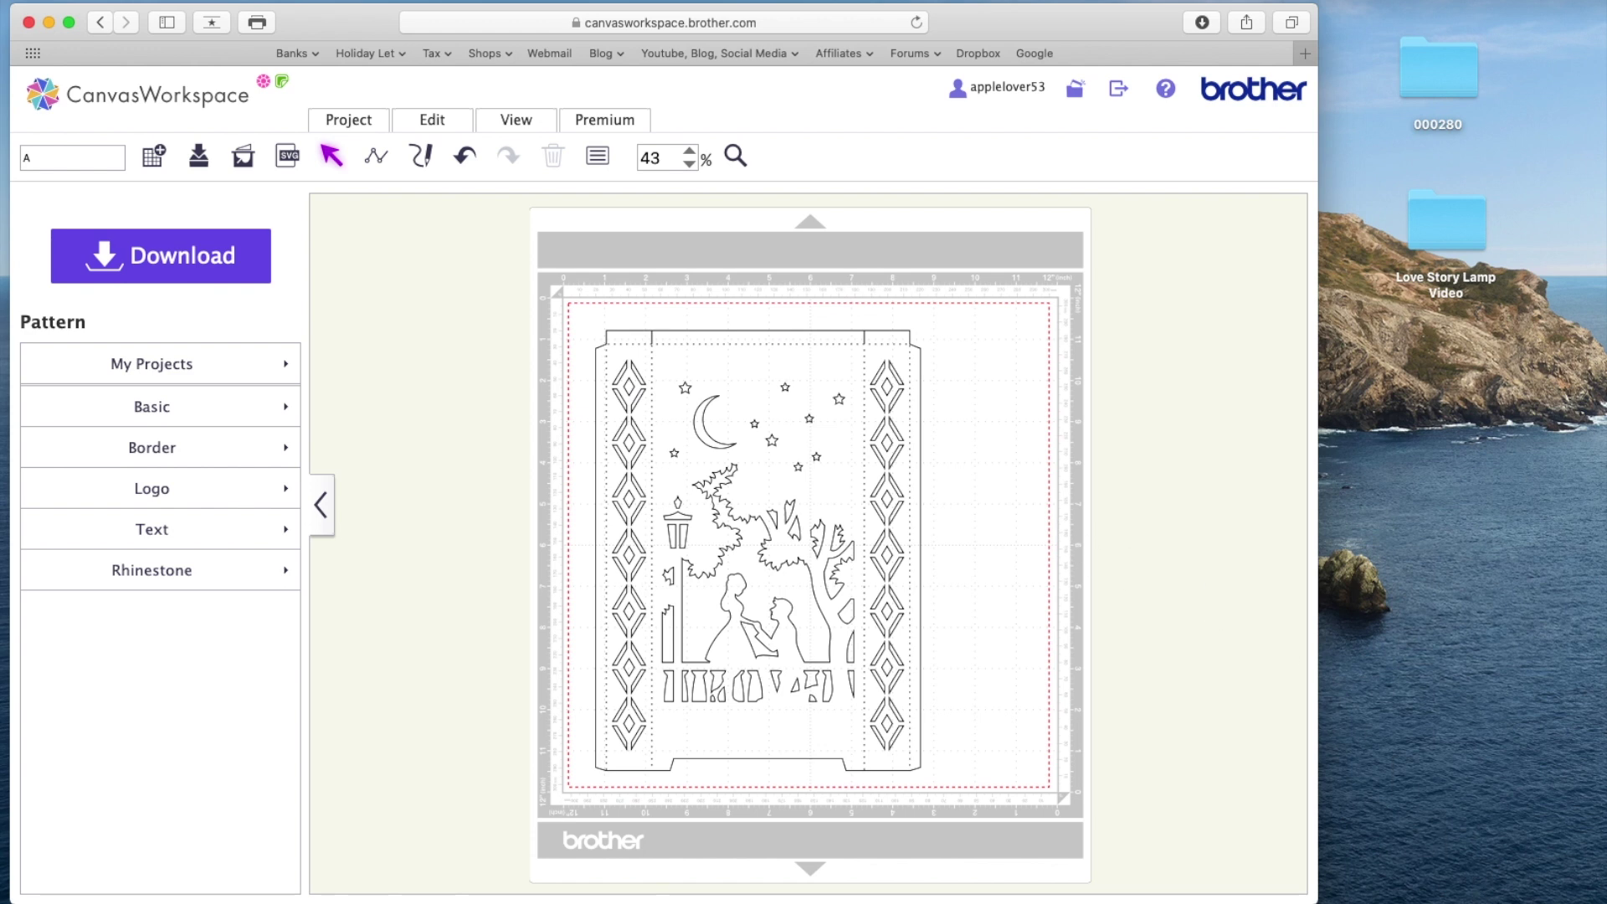
pyautogui.click(1513, 892)
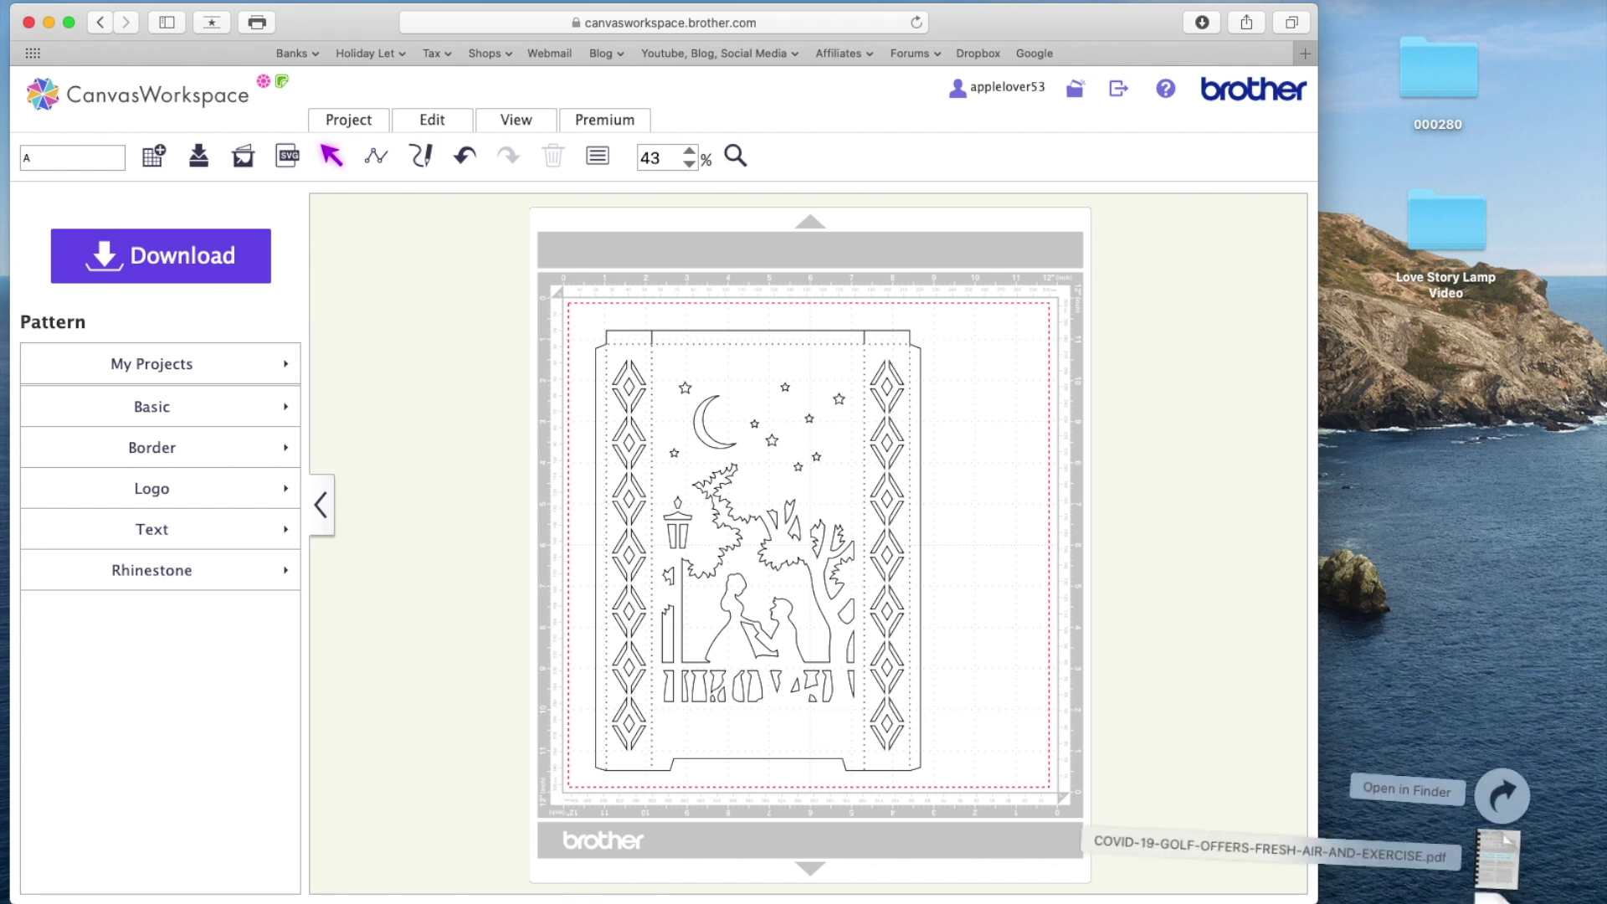
# Step: Move A.fcm from Downloads to the desktop and undo repeatedly until the deleted panels return
pyautogui.moveTo(1495, 894); pyautogui.dragTo(1458, 253)
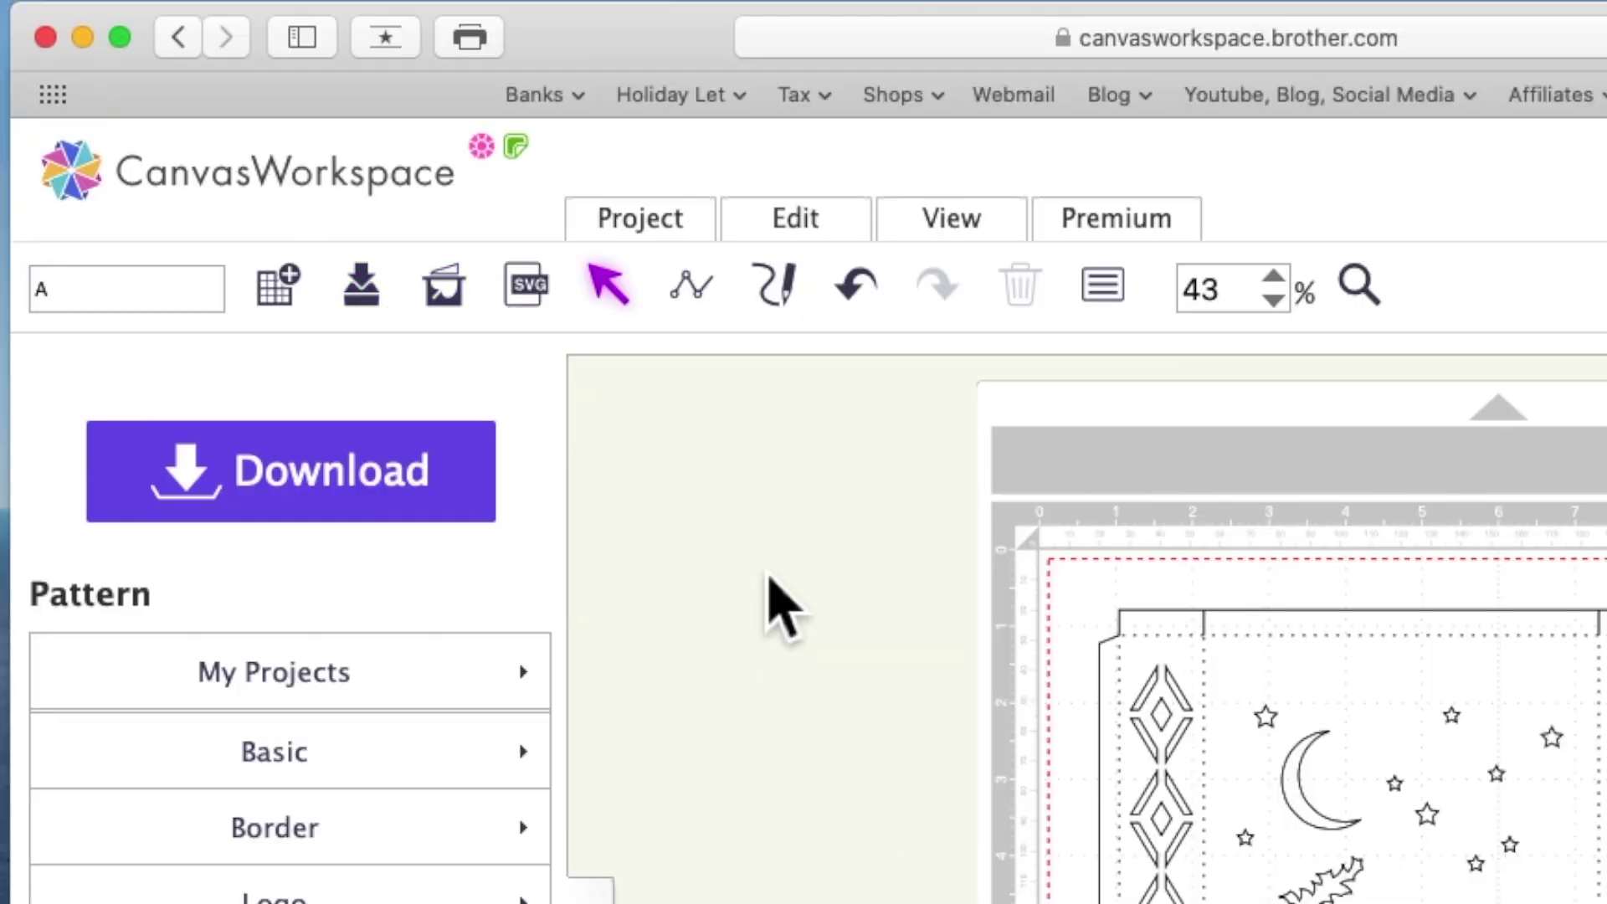
pyautogui.click(883, 307)
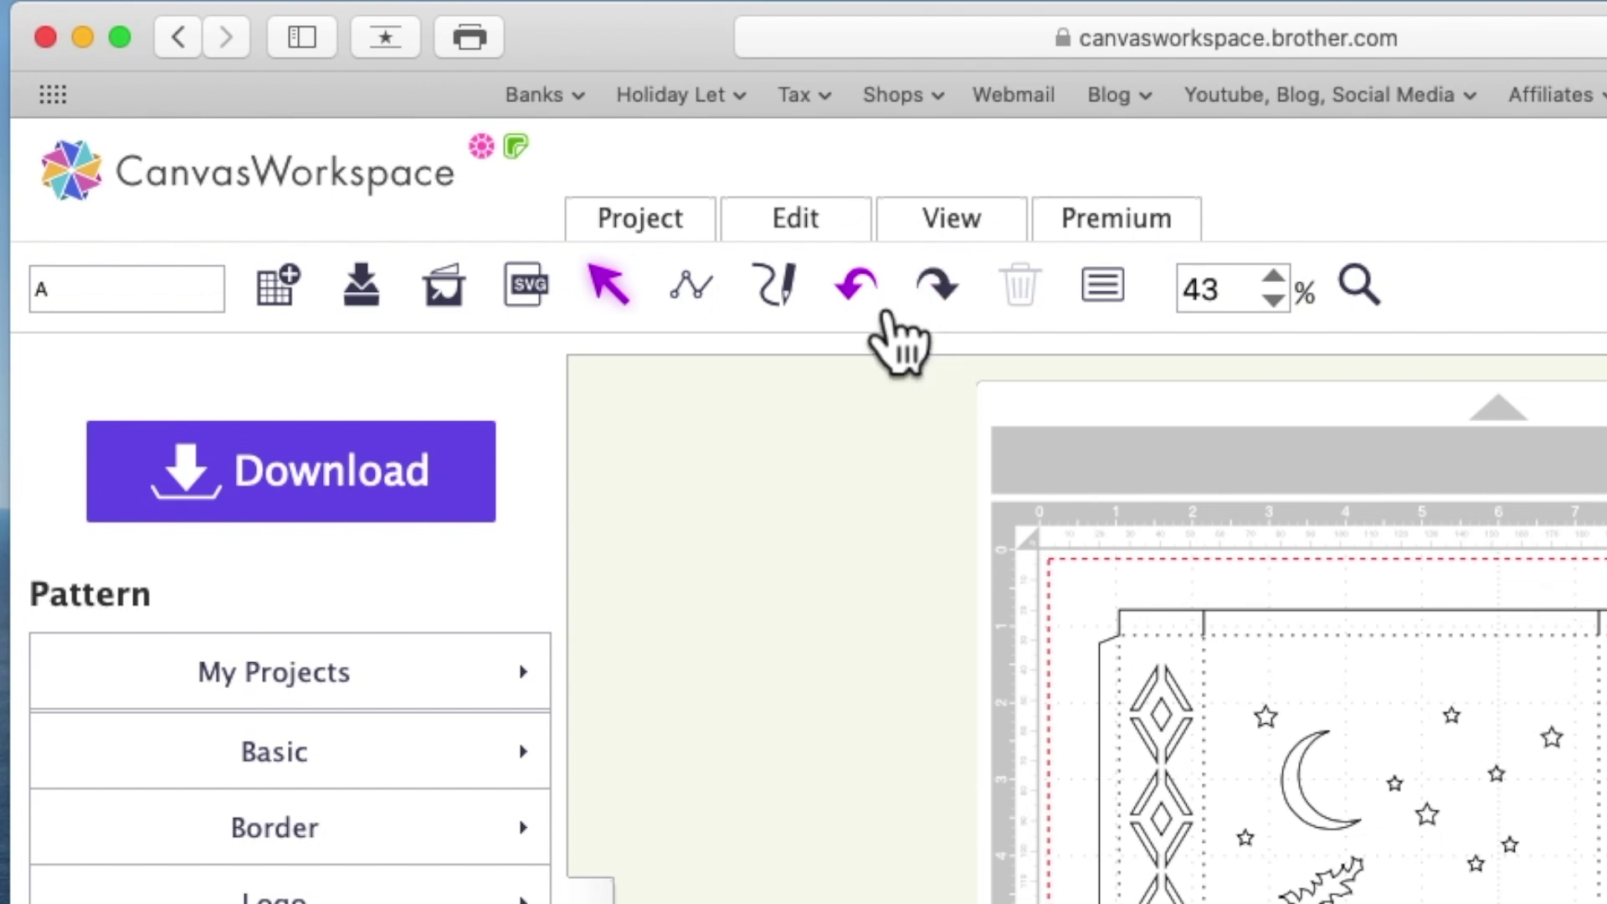
pyautogui.click(886, 307)
pyautogui.click(889, 310)
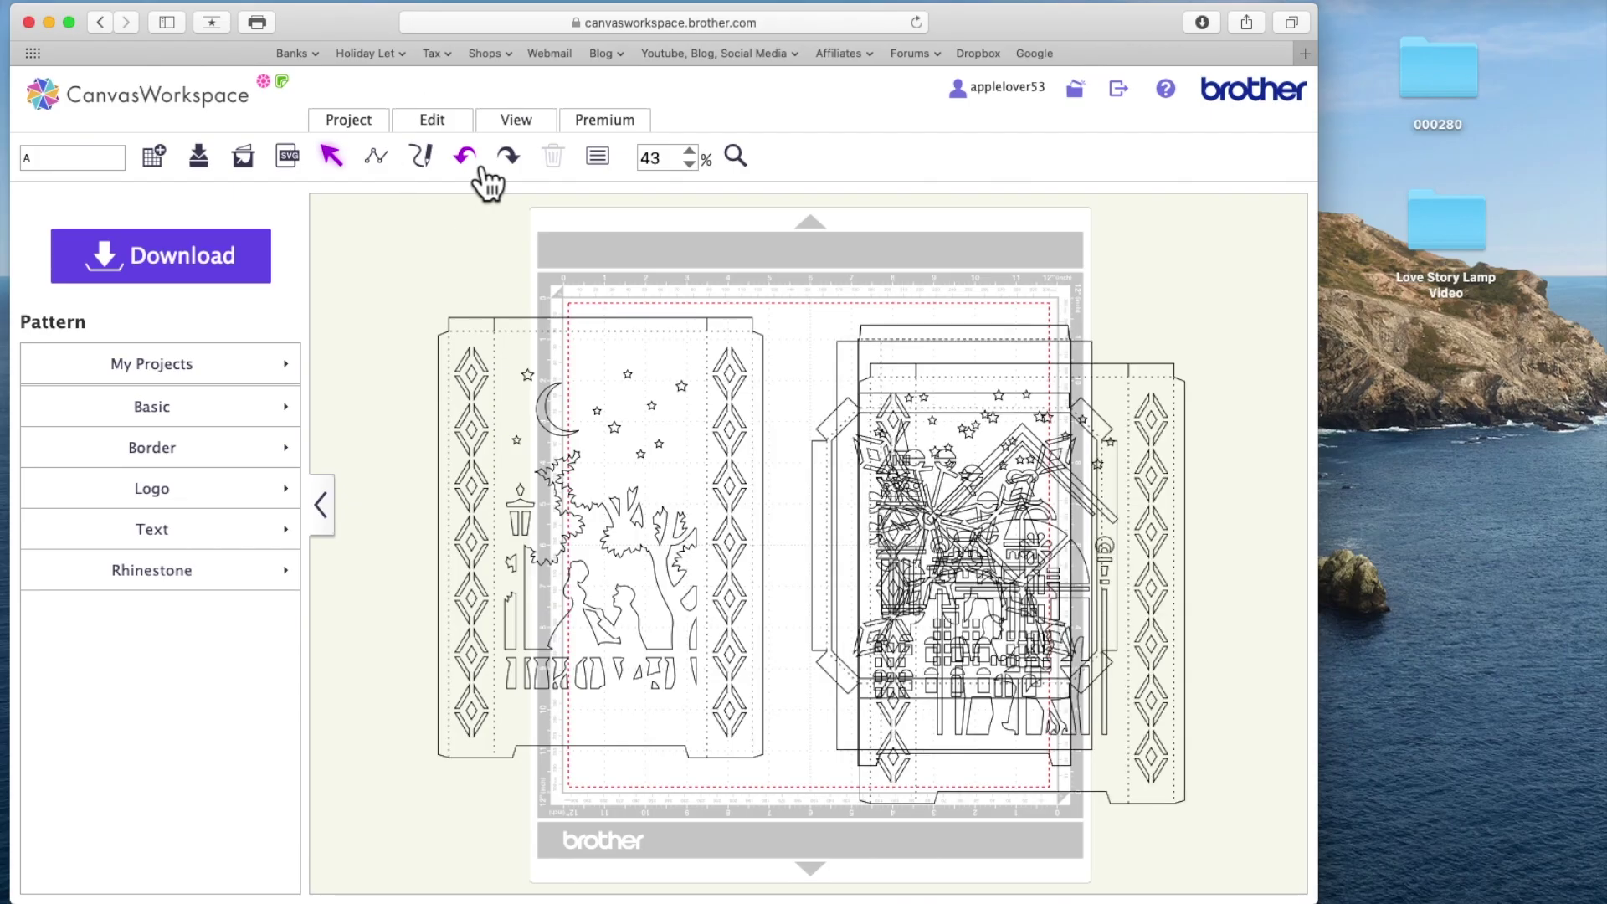
pyautogui.click(482, 172)
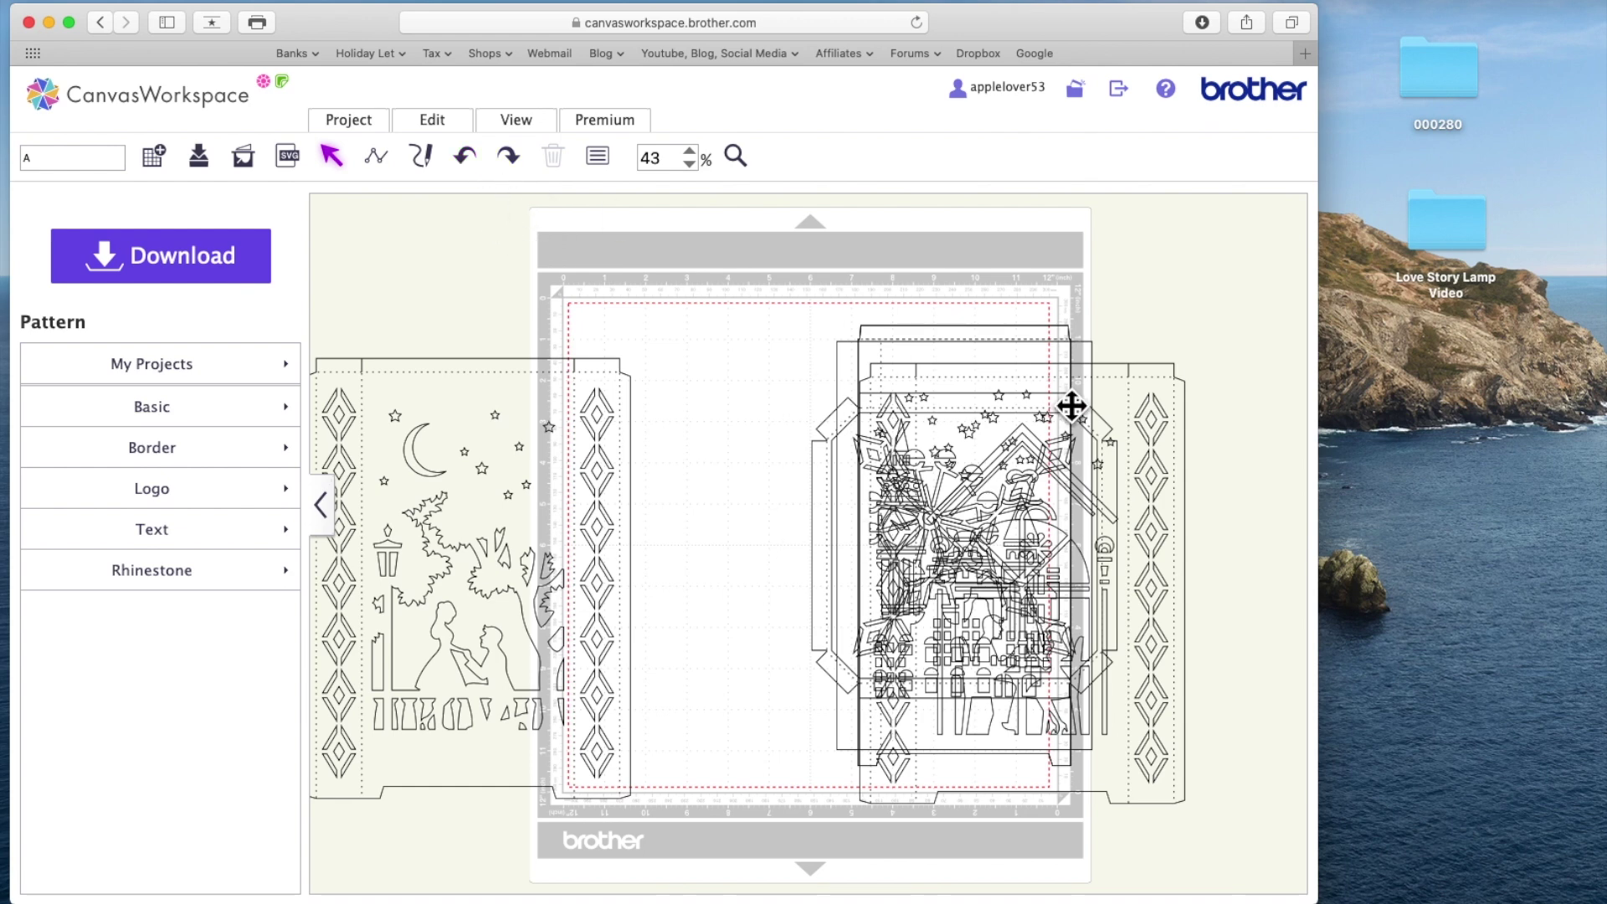
# Step: Delete the moon-and-tree panel and move the house-window couple panel onto the mat
pyautogui.moveTo(603, 530); pyautogui.dragTo(664, 416)
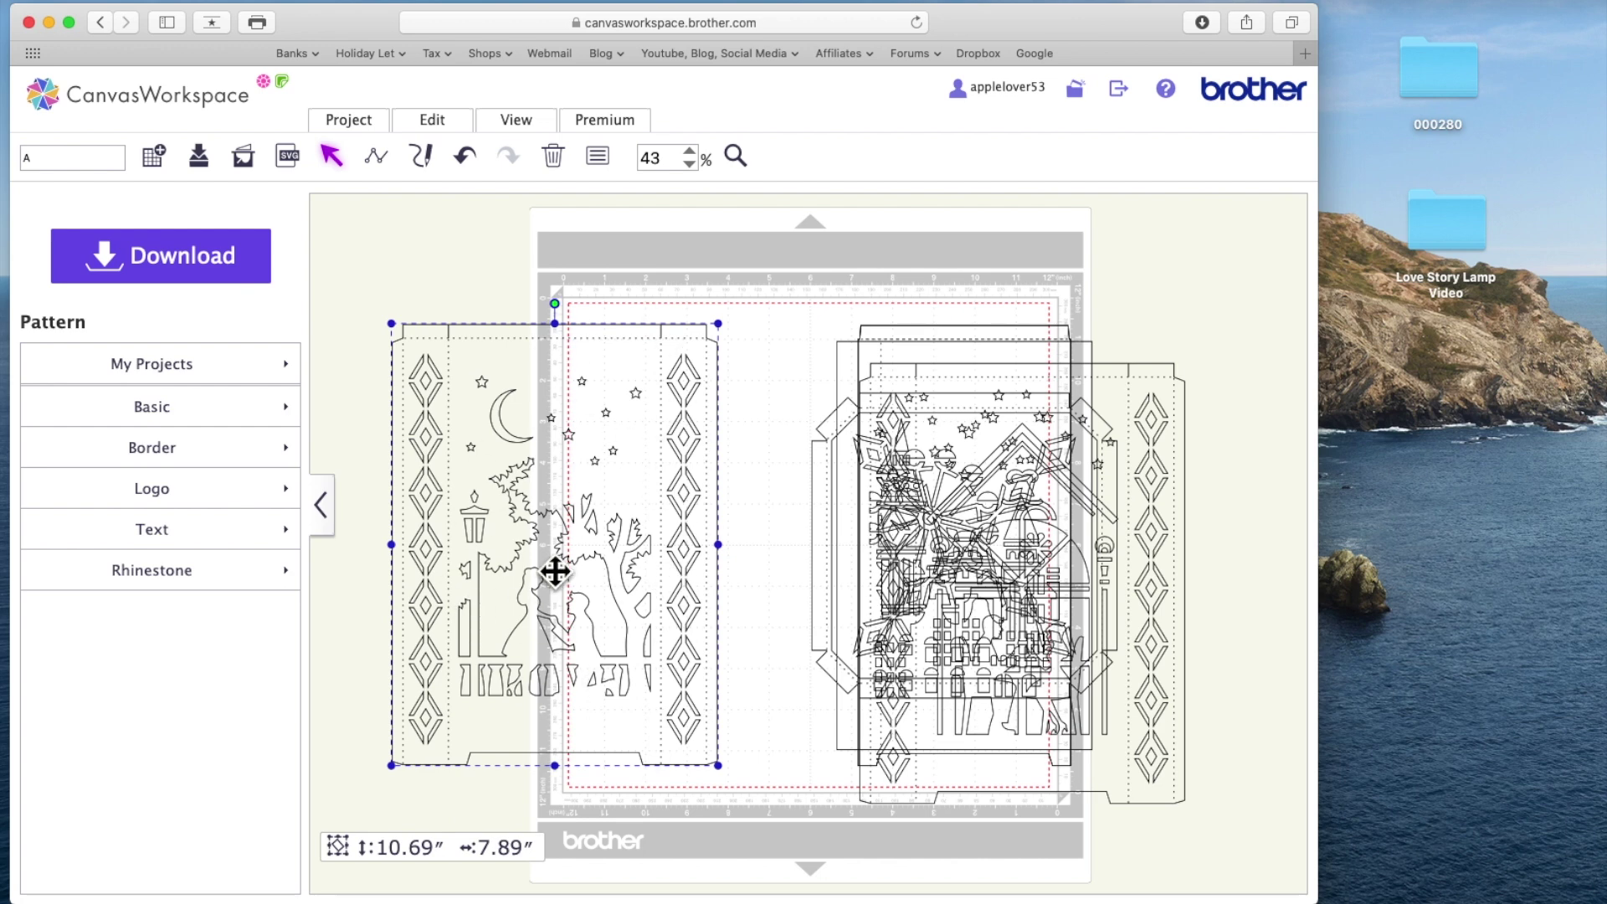
pyautogui.press('Delete')
pyautogui.moveTo(1159, 614); pyautogui.dragTo(800, 565)
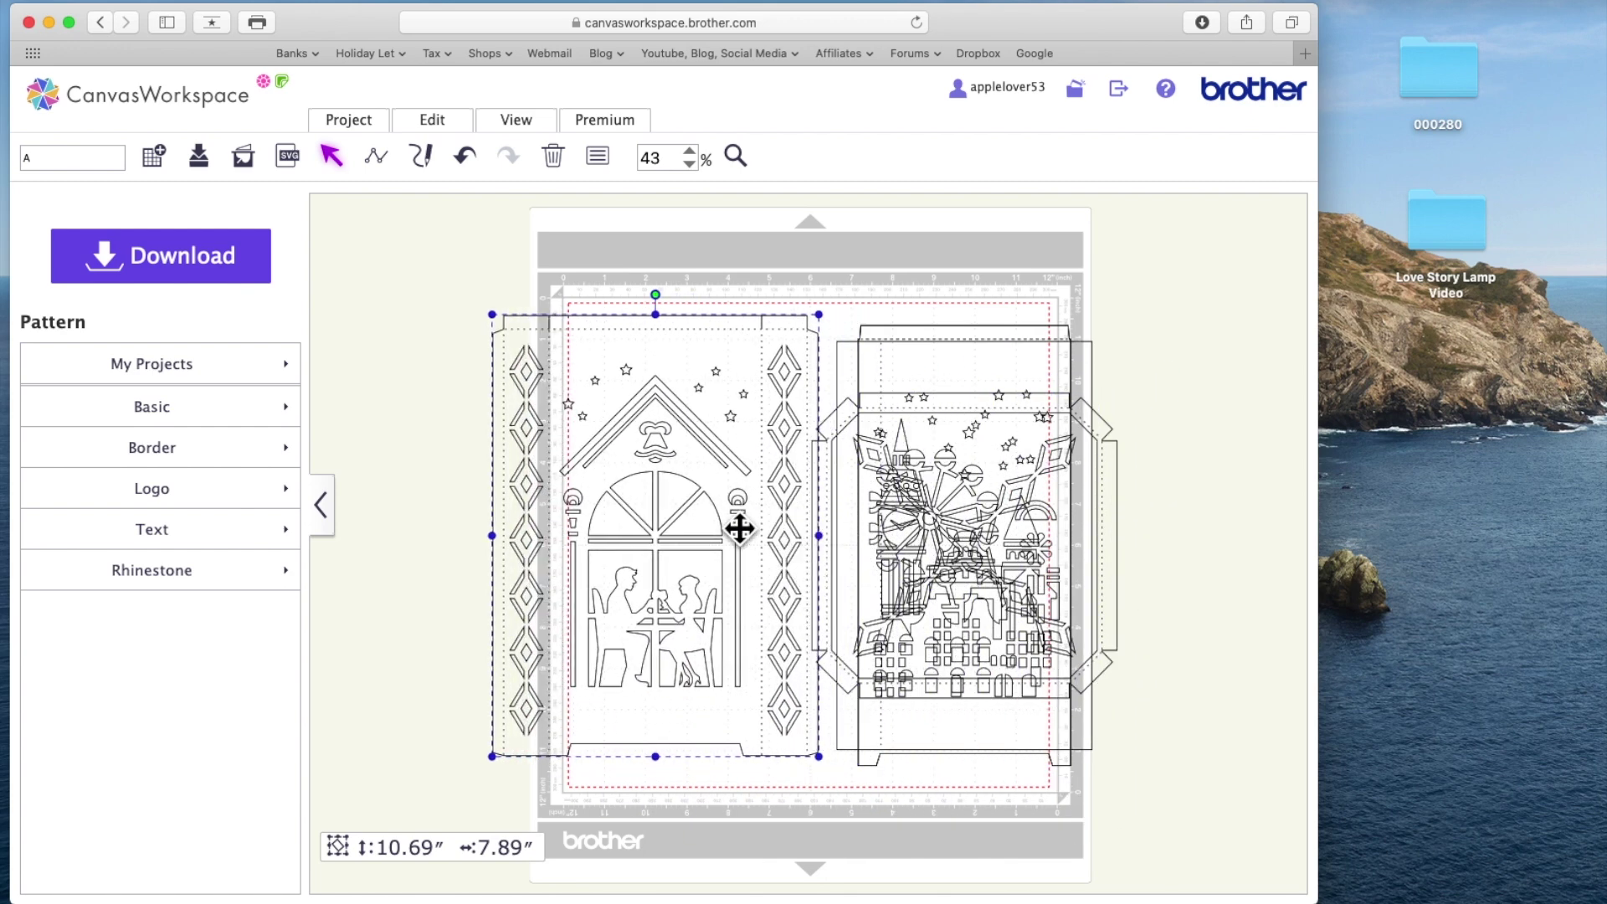
pyautogui.moveTo(739, 528); pyautogui.dragTo(699, 516)
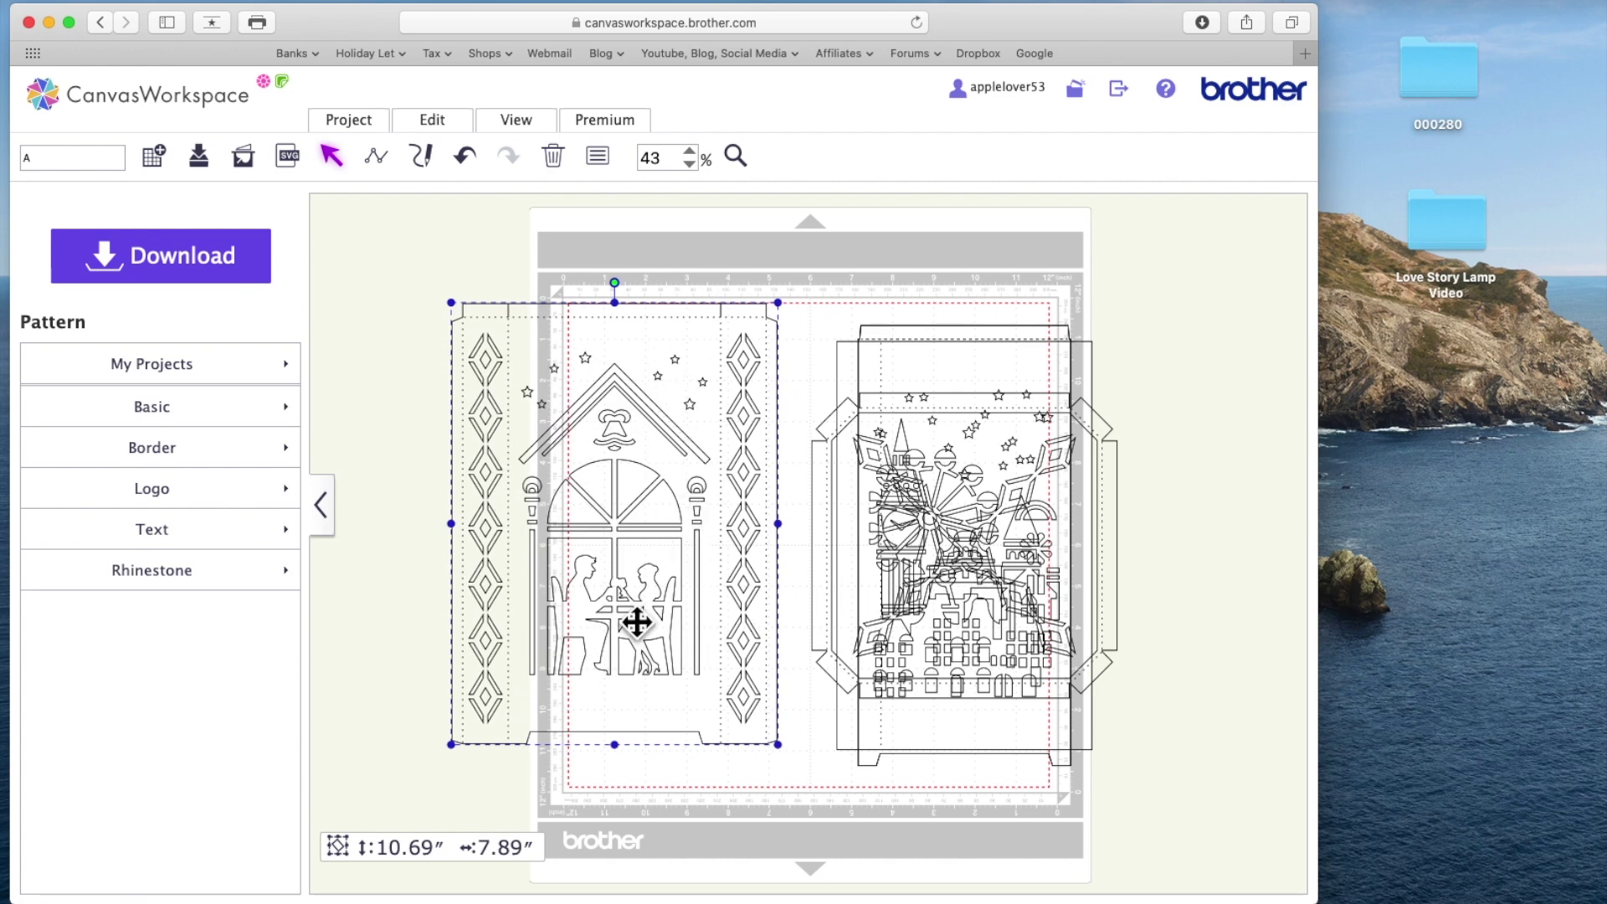
pyautogui.moveTo(679, 583); pyautogui.dragTo(638, 581)
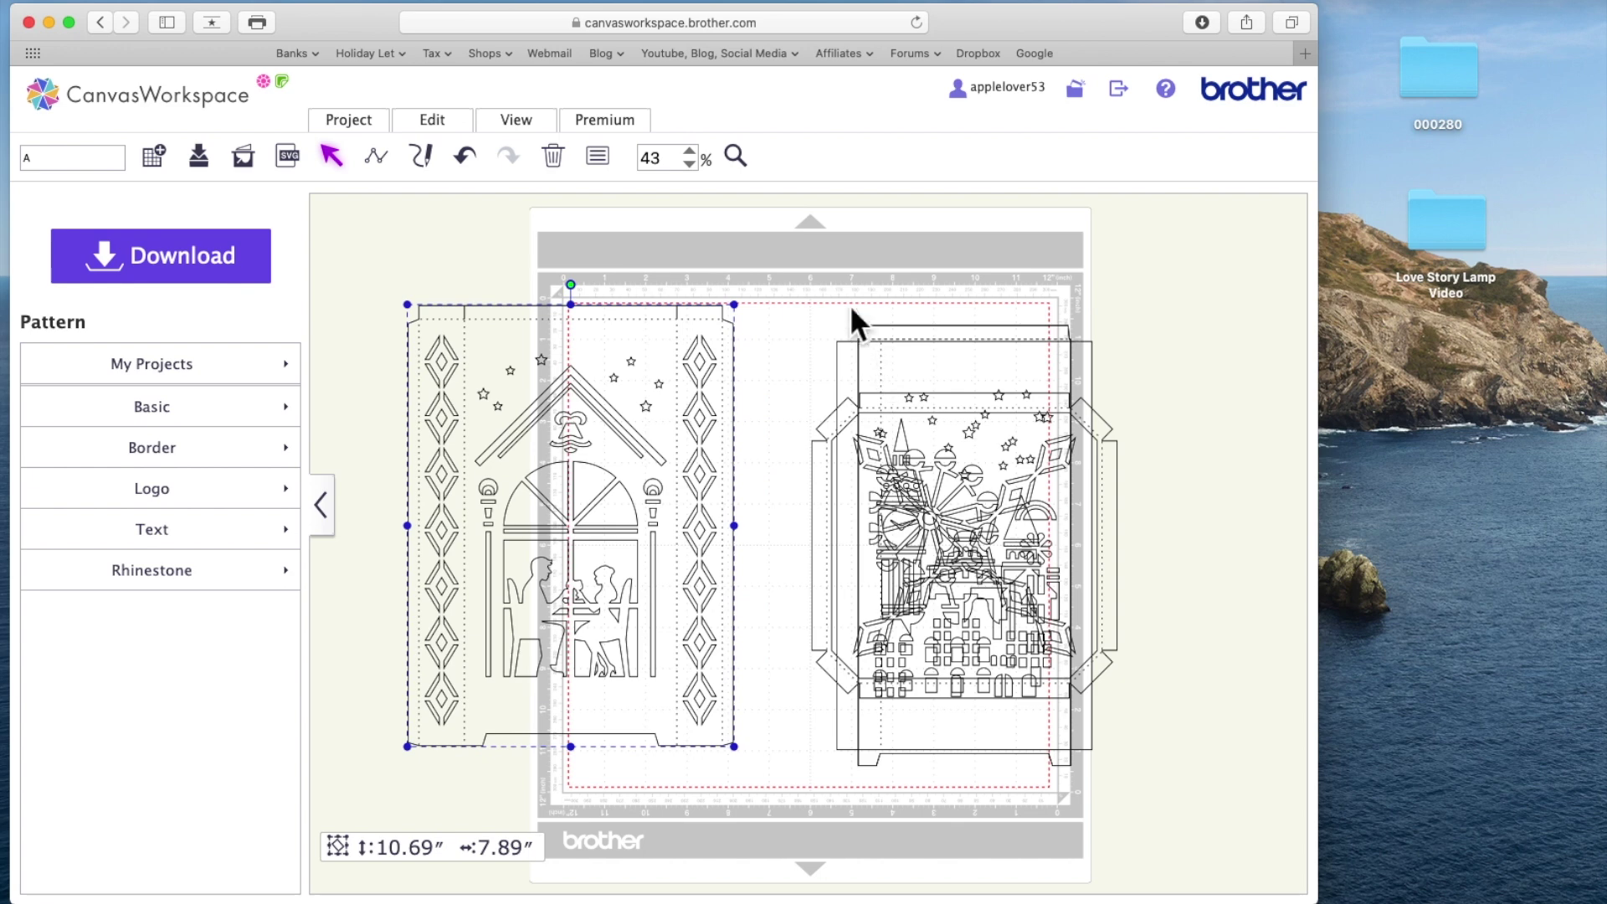
# Step: Remove the Ferris-wheel panel, centre the couple panel, and retitle the project B for download
pyautogui.moveTo(805, 275); pyautogui.dragTo(1162, 795)
pyautogui.press('Delete')
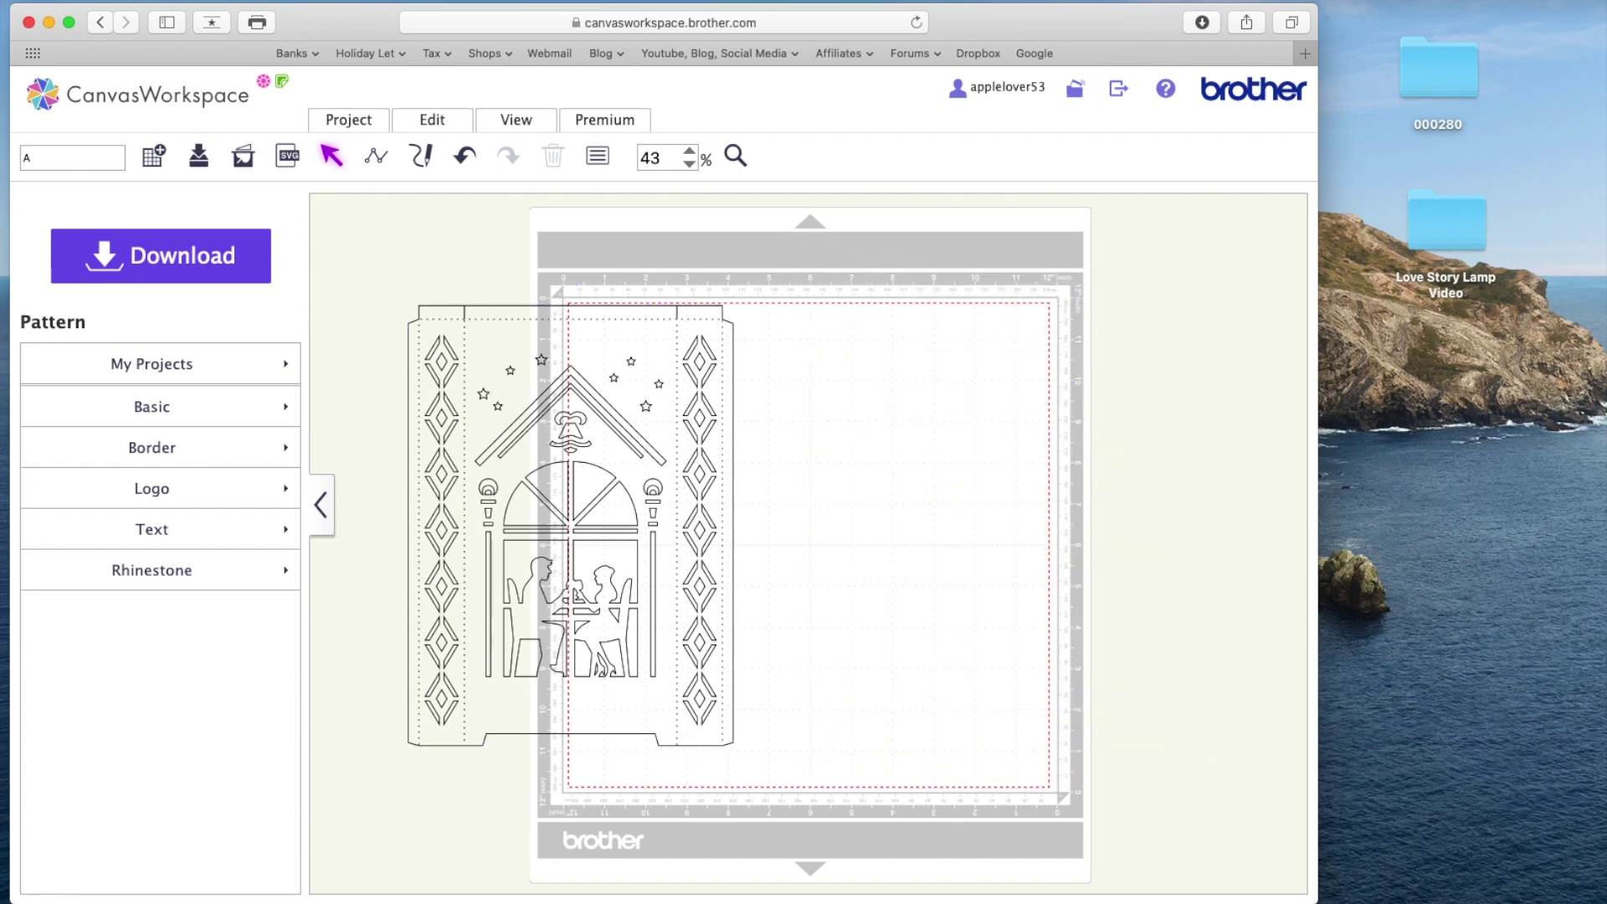
pyautogui.moveTo(657, 402); pyautogui.dragTo(849, 414)
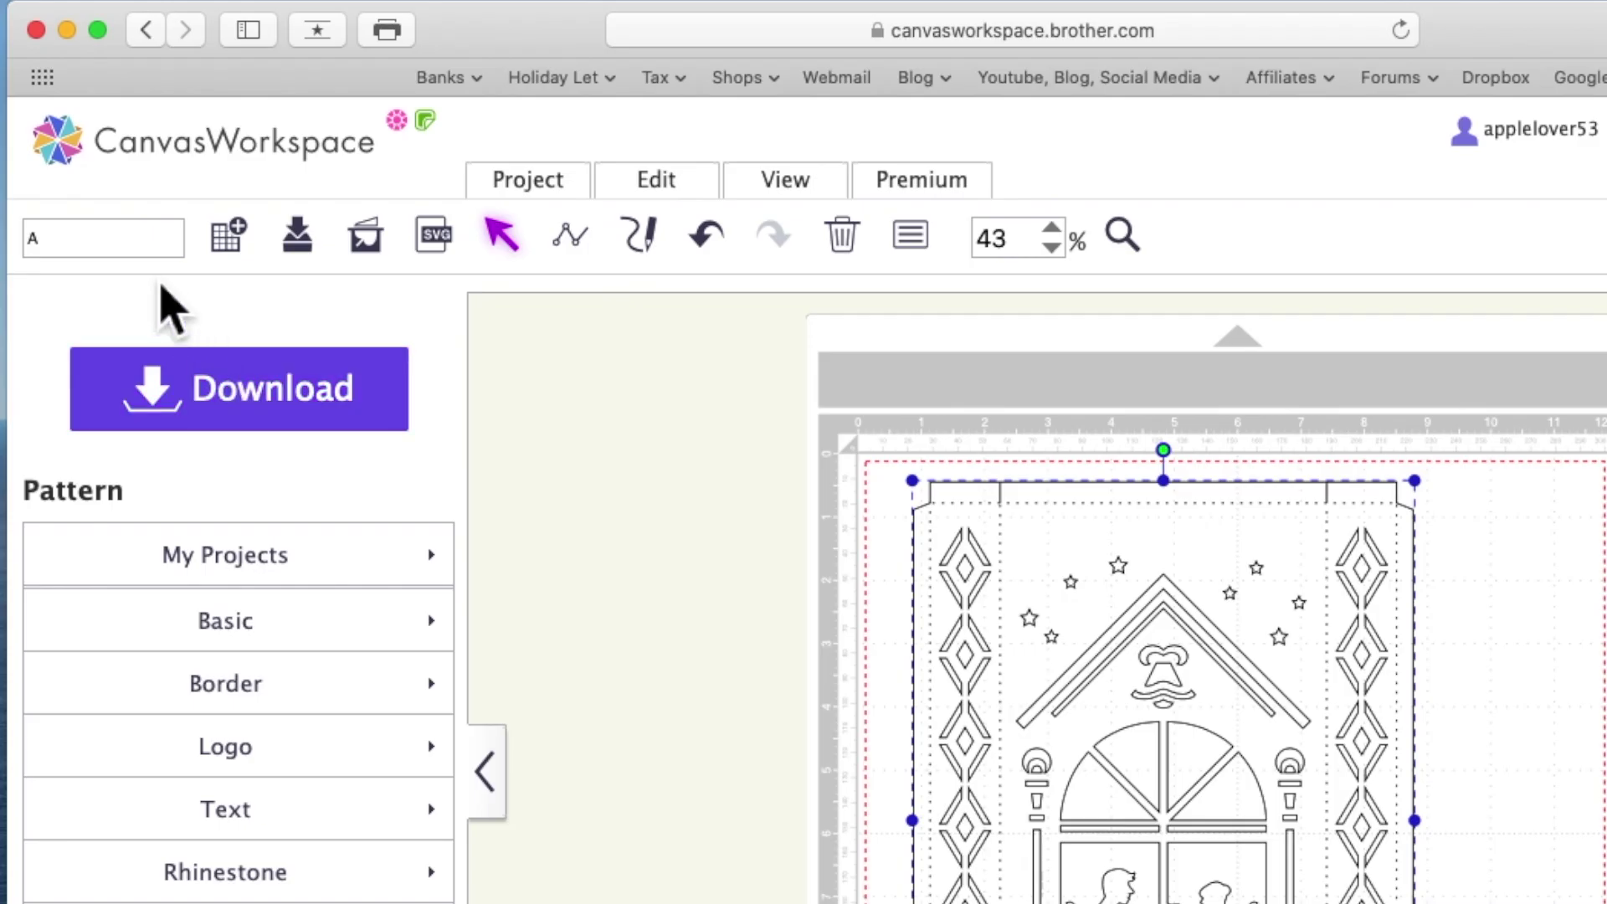
pyautogui.doubleClick(25, 250)
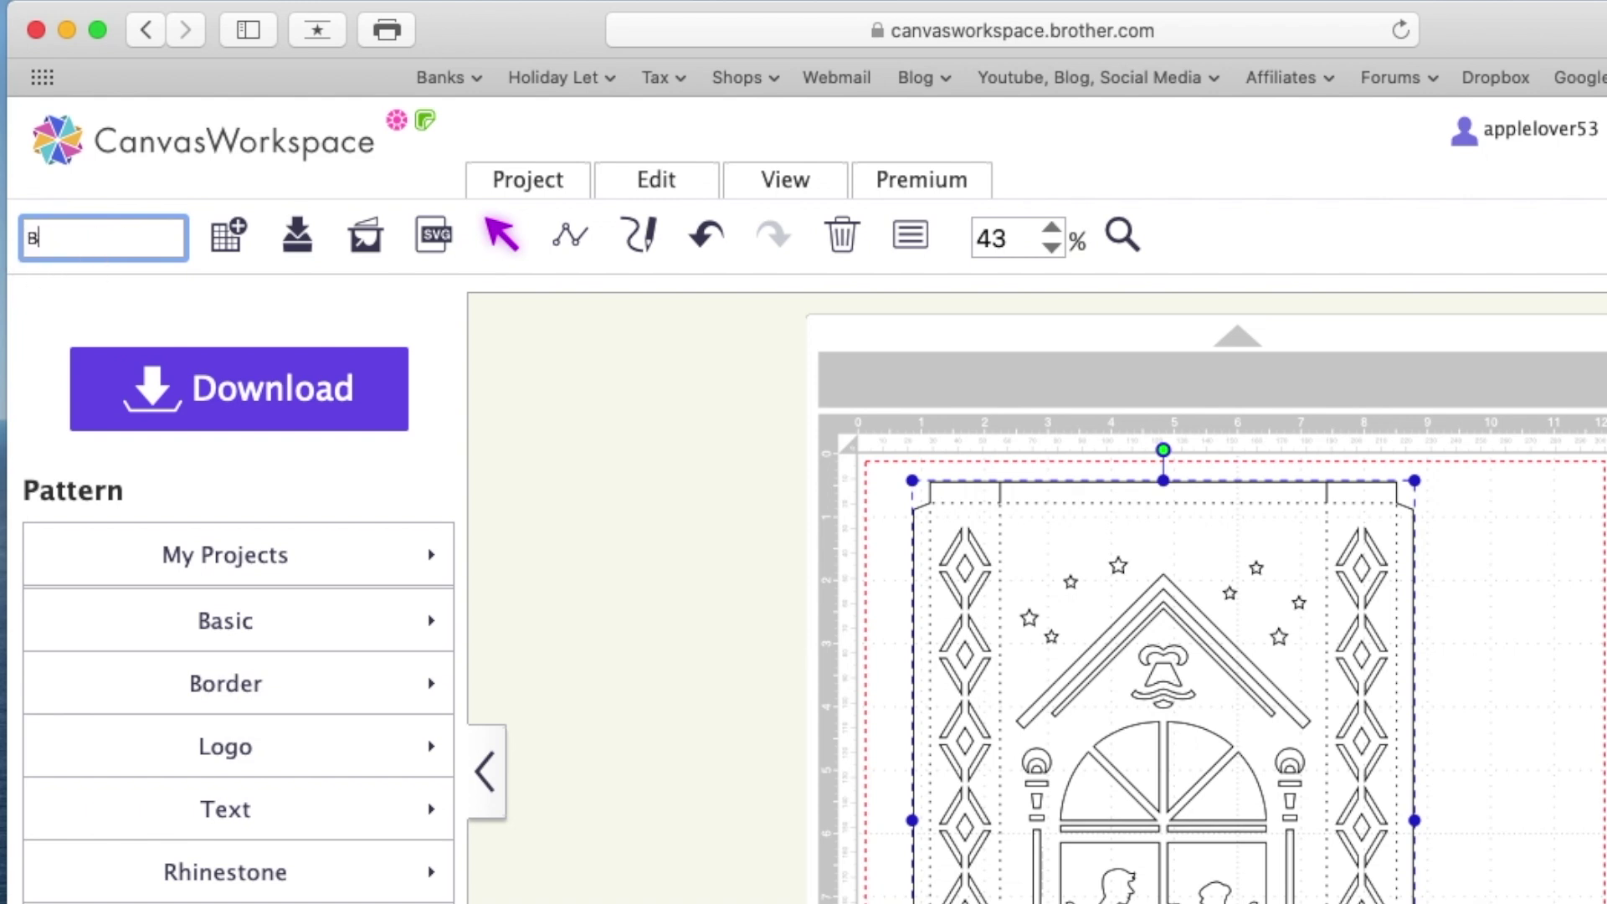
pyautogui.click(298, 416)
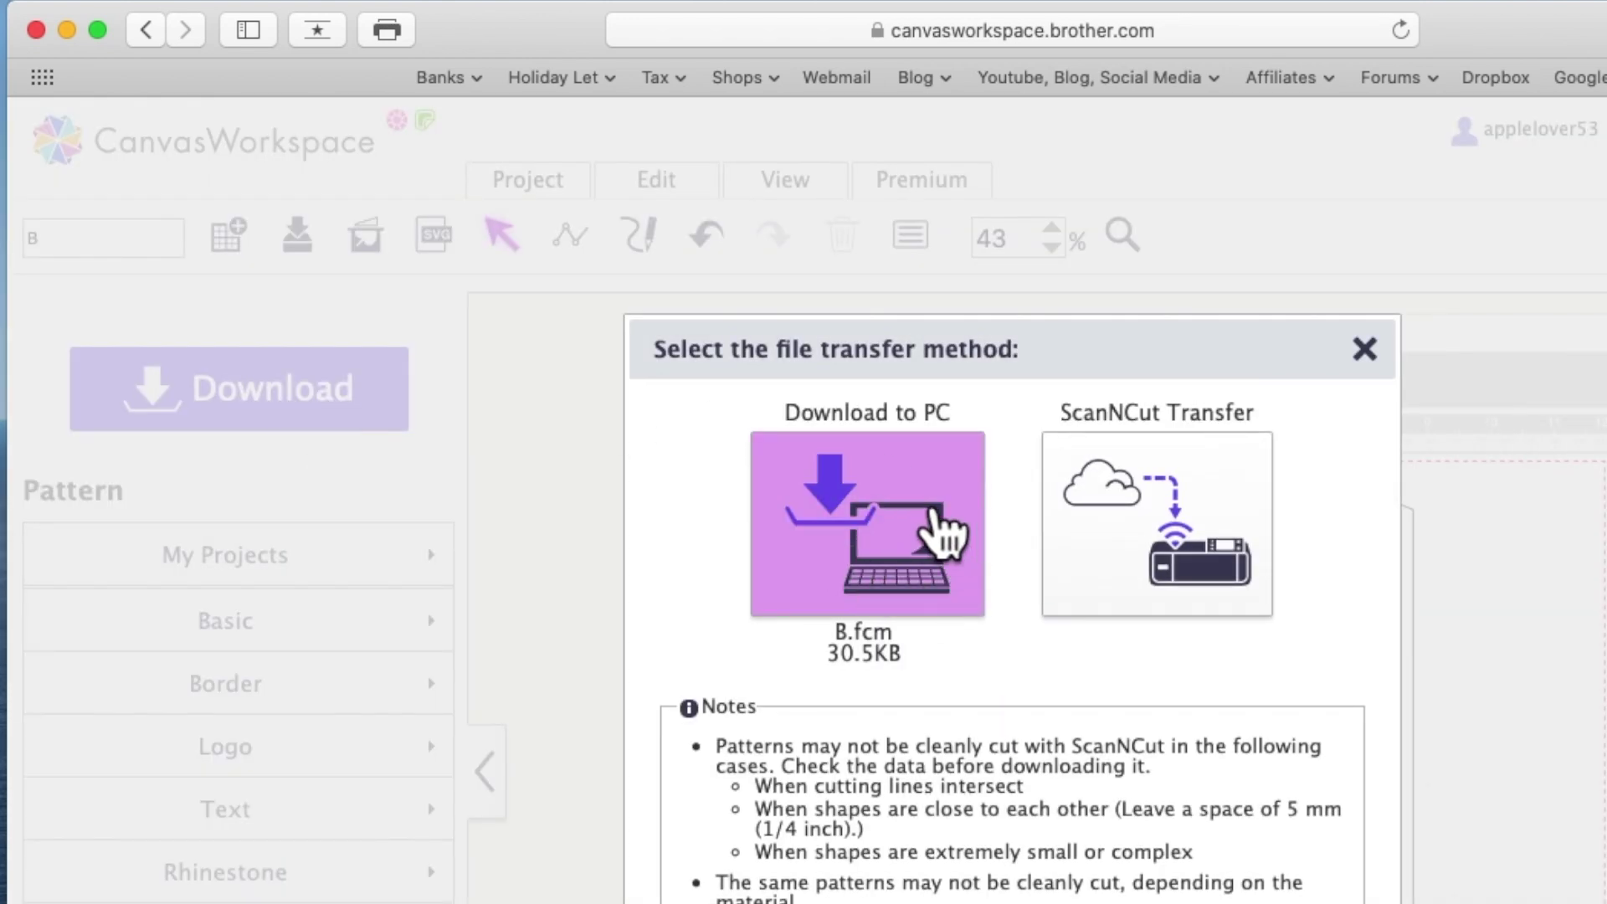
# Step: Download B.fcm to the PC and move it into the Love Story Lamp Video folder
pyautogui.click(944, 536)
pyautogui.click(1303, 903)
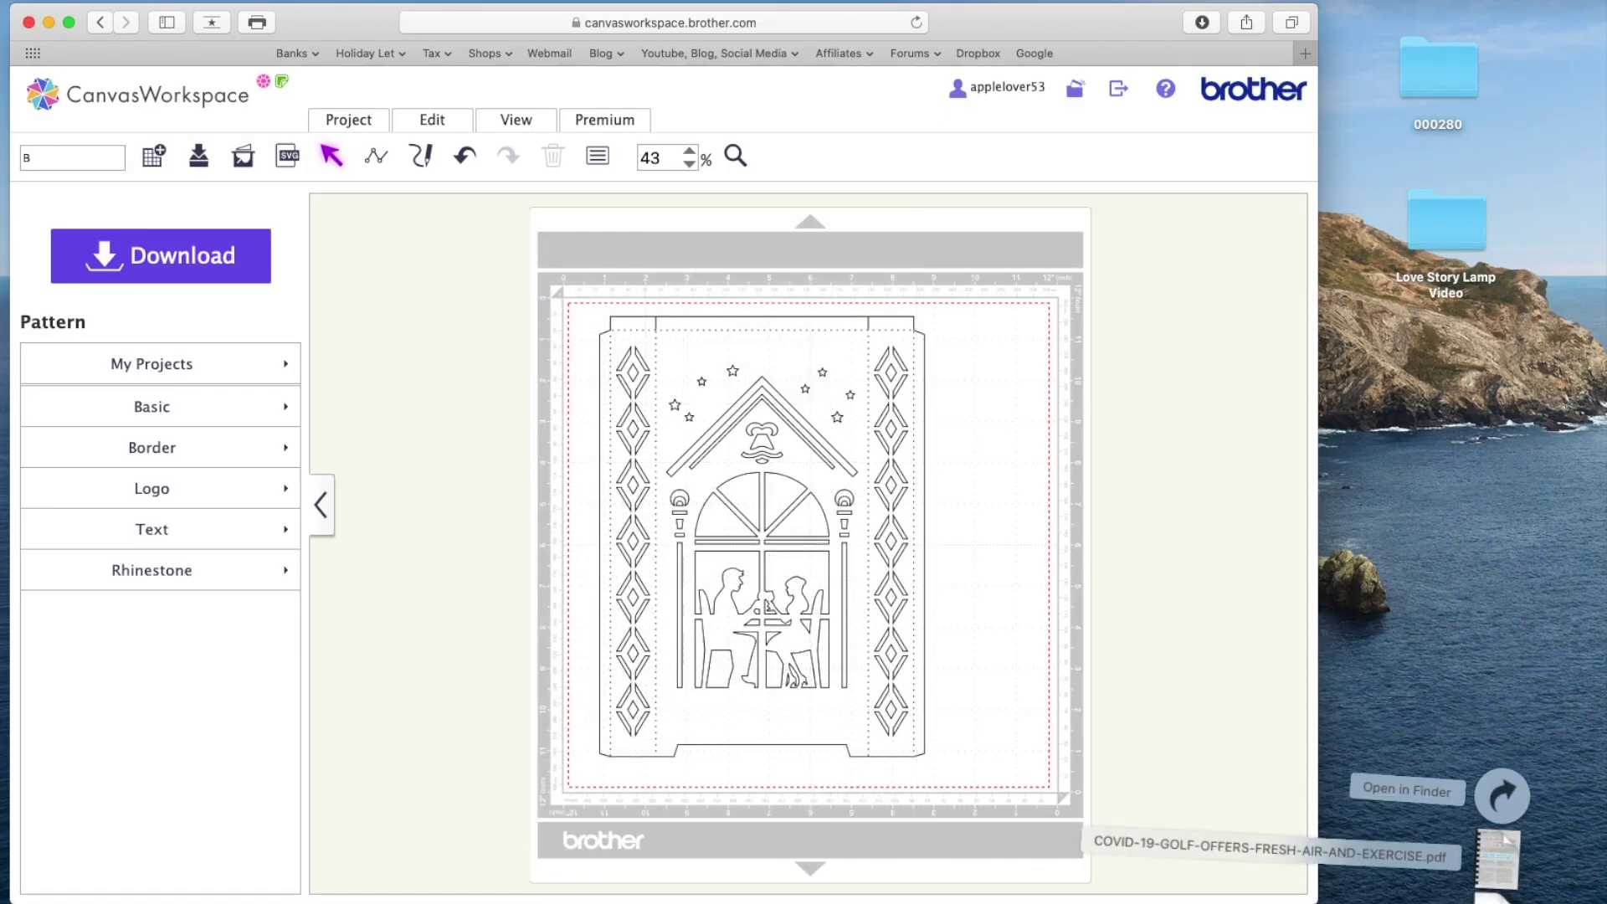
pyautogui.moveTo(1498, 862); pyautogui.dragTo(1484, 578)
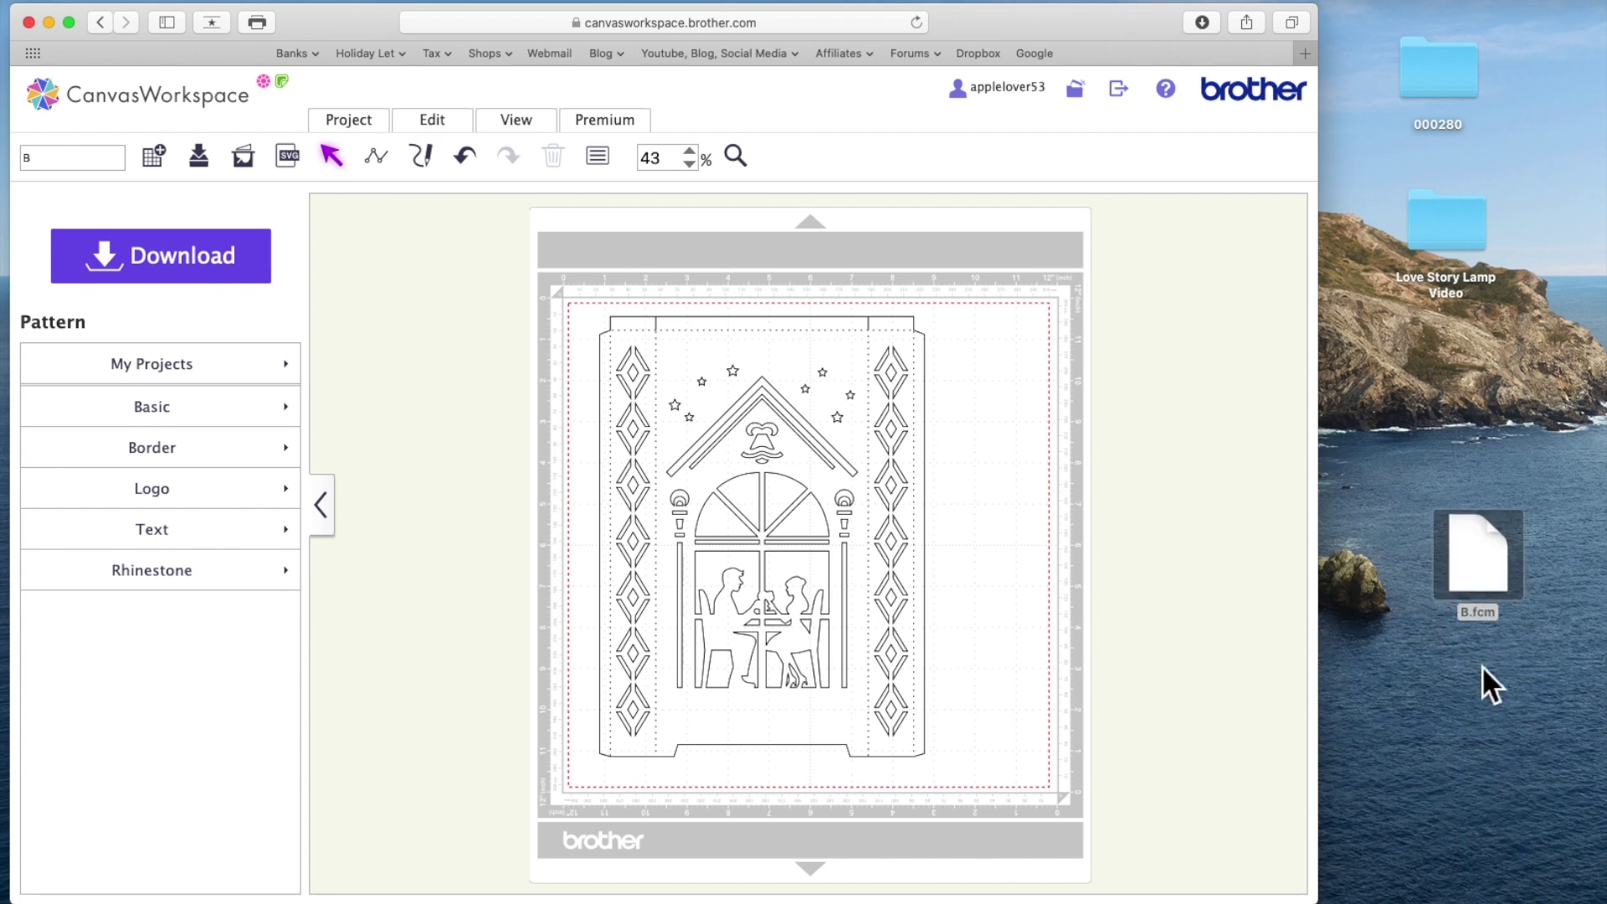
pyautogui.moveTo(1485, 579); pyautogui.dragTo(1454, 273)
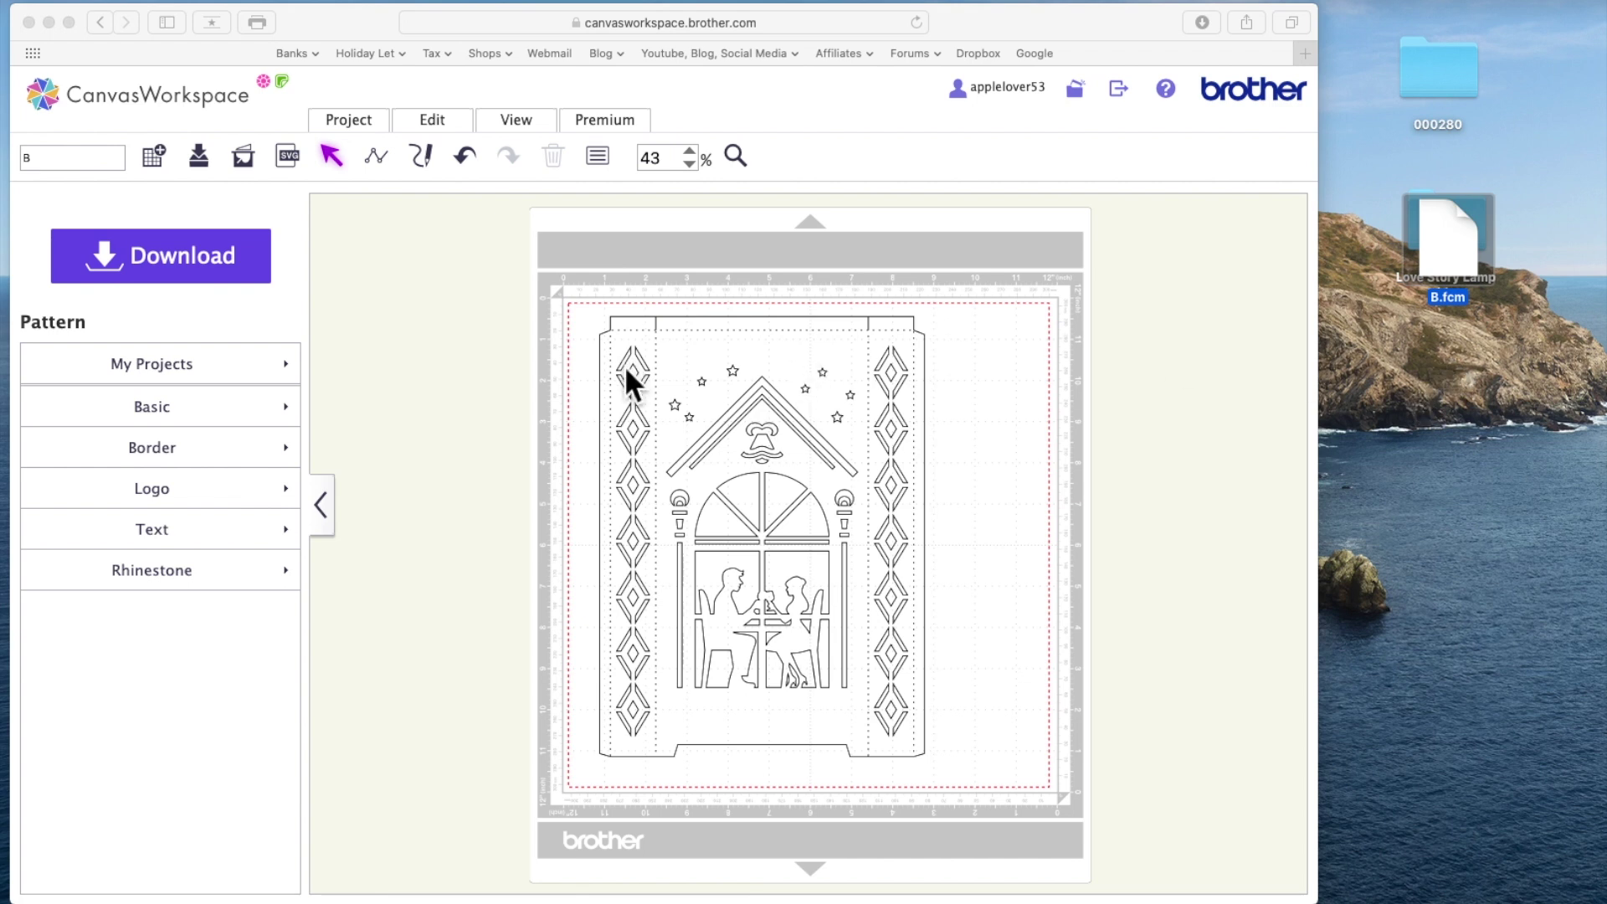
pyautogui.click(540, 354)
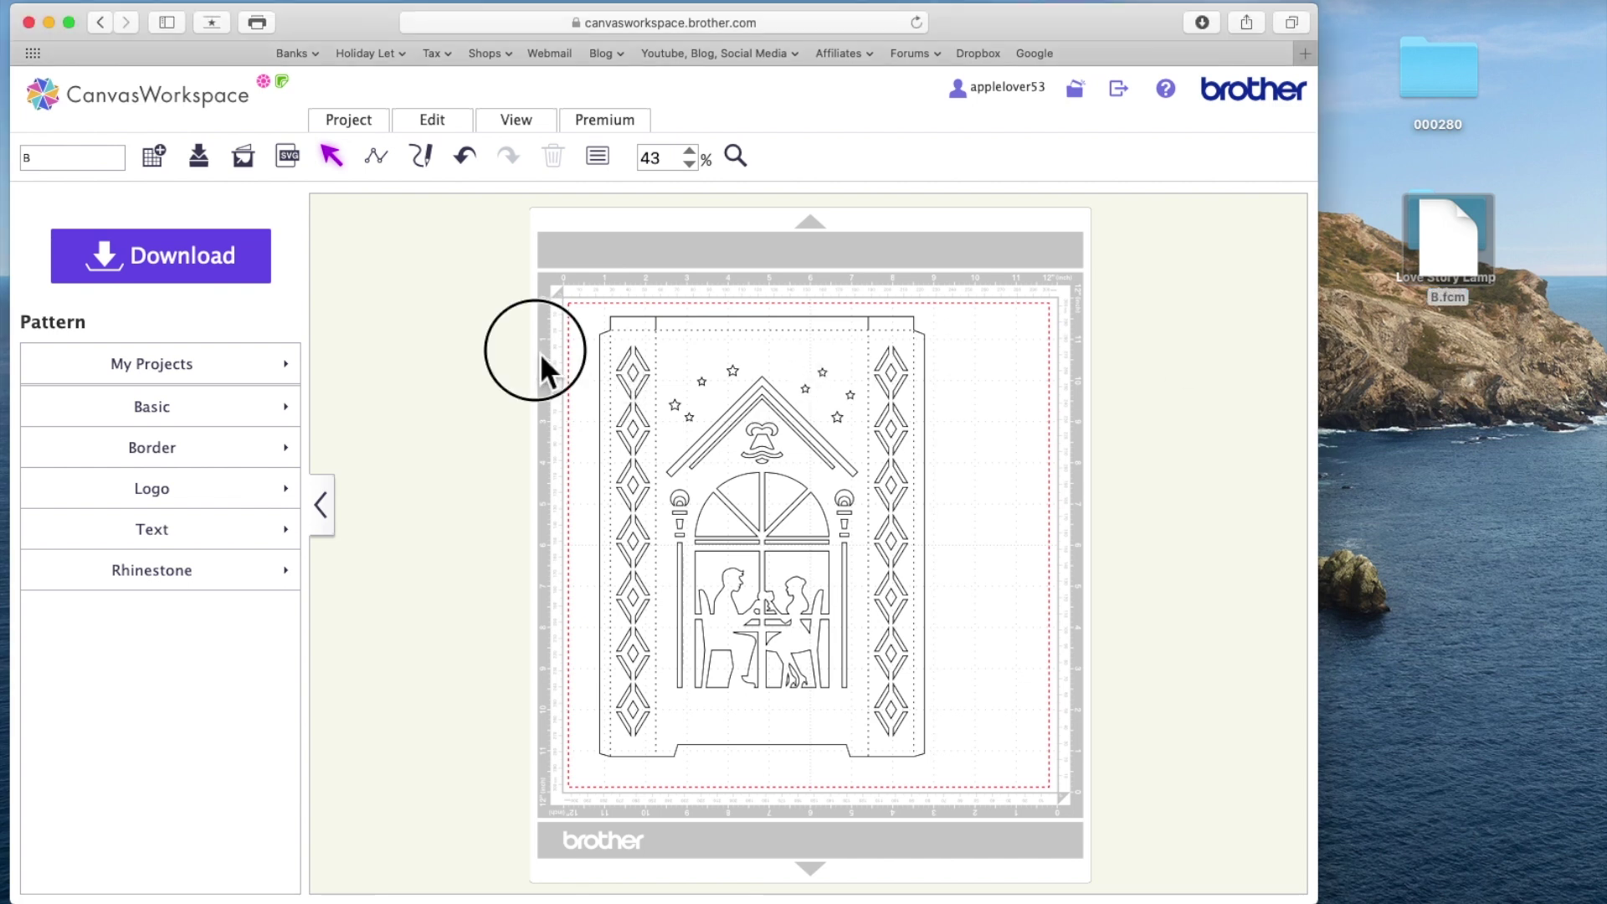
# Step: Undo twice to bring back the deleted lamp panels, then select the window-scene panel
pyautogui.click(637, 343)
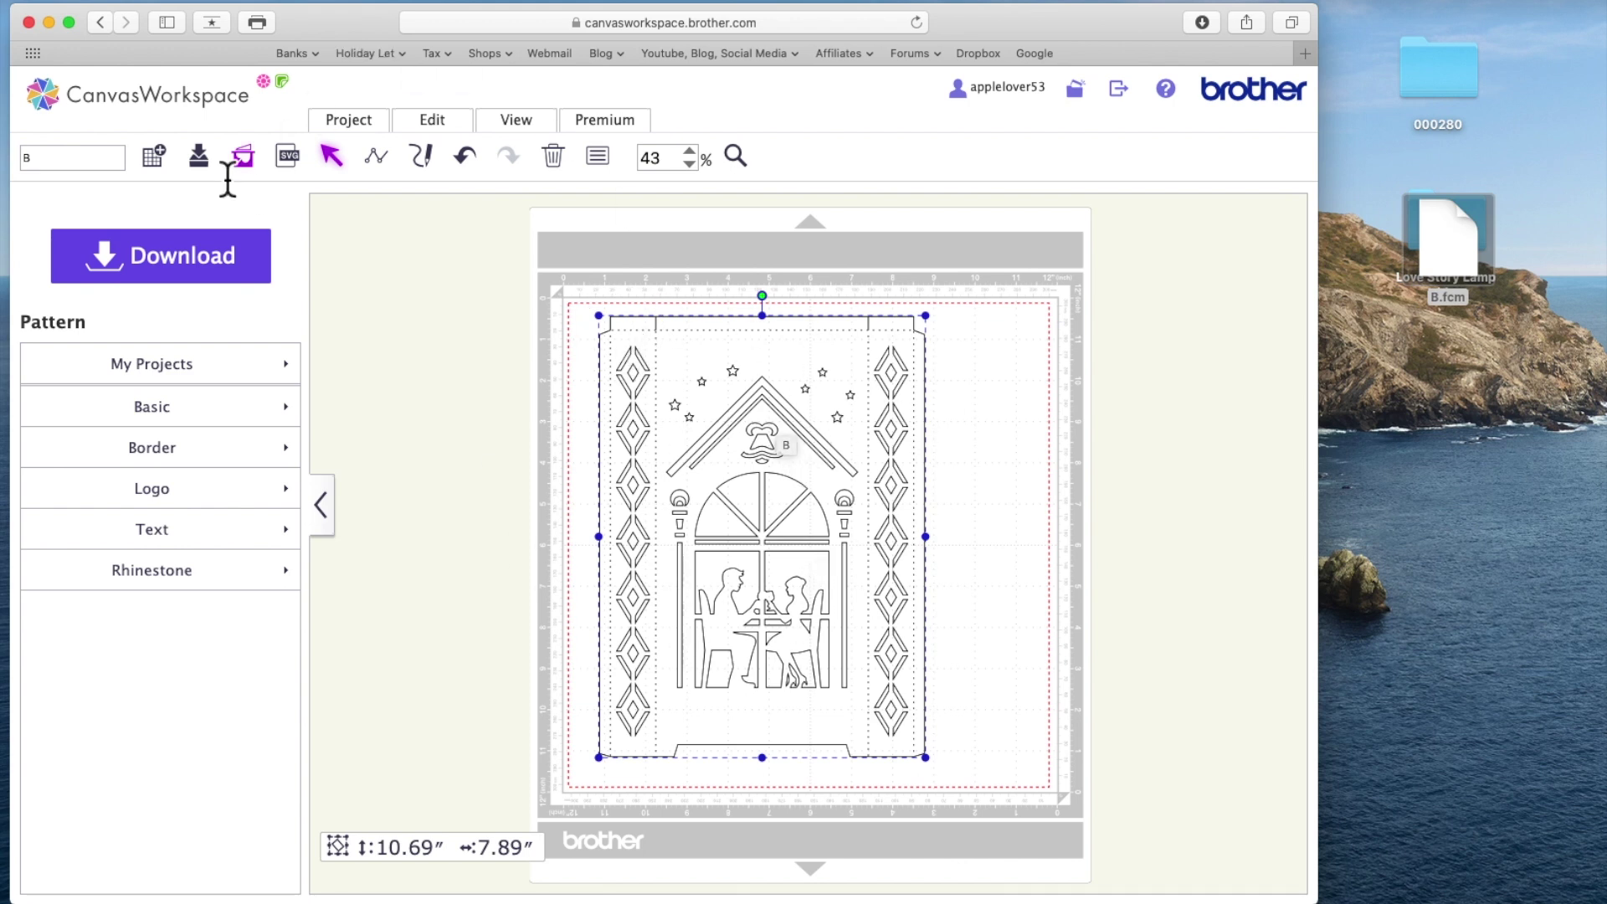
pyautogui.click(467, 157)
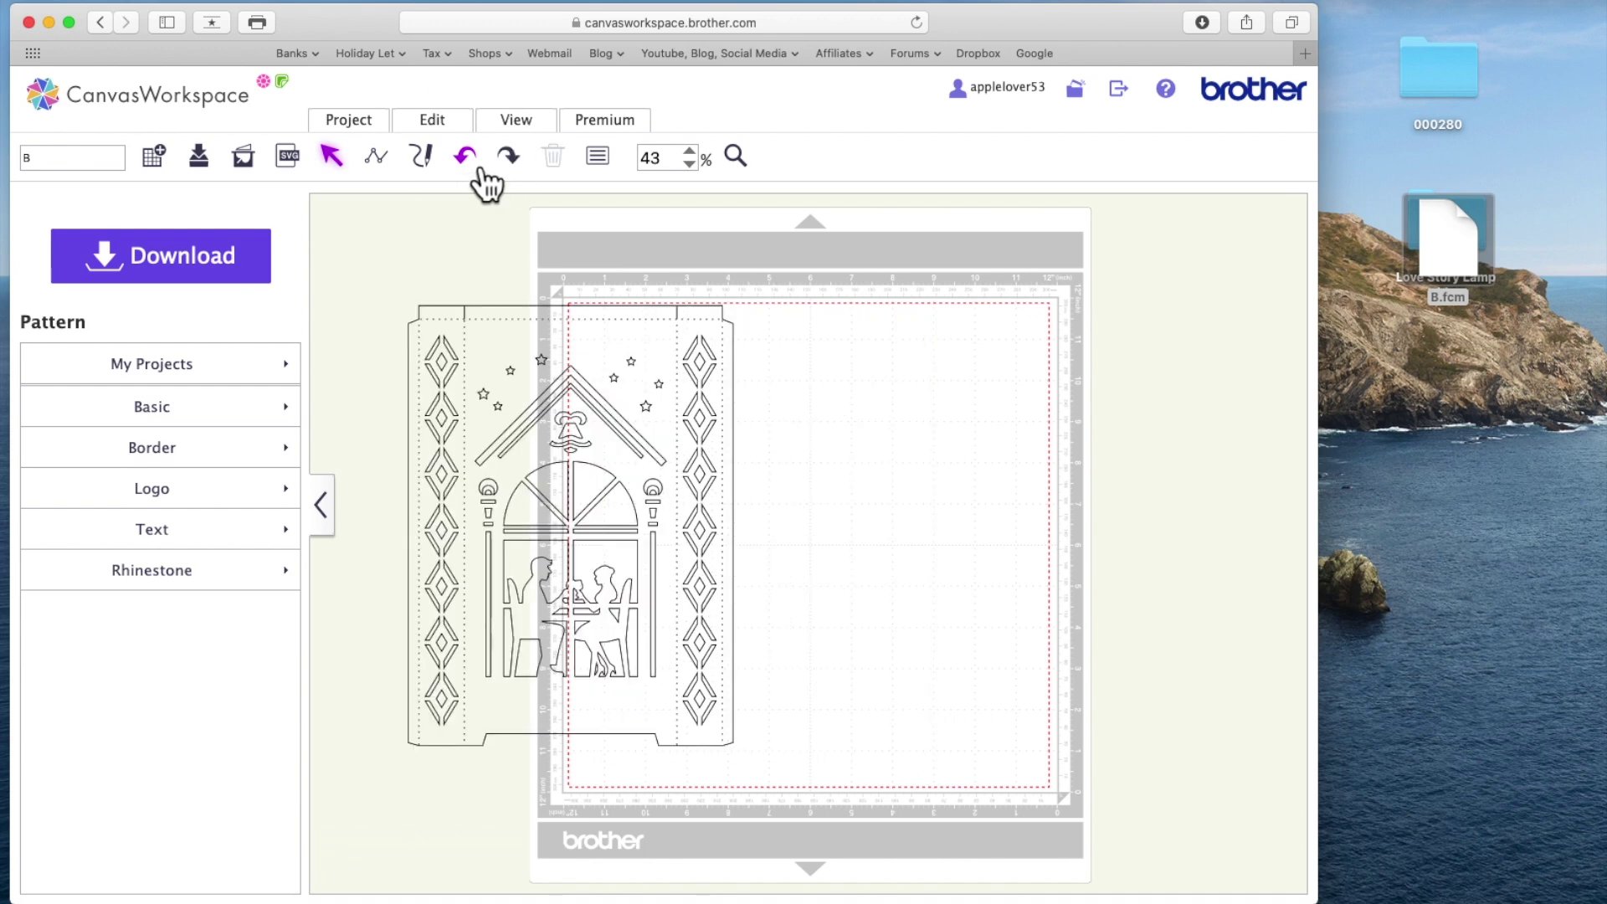
pyautogui.click(467, 157)
pyautogui.click(651, 463)
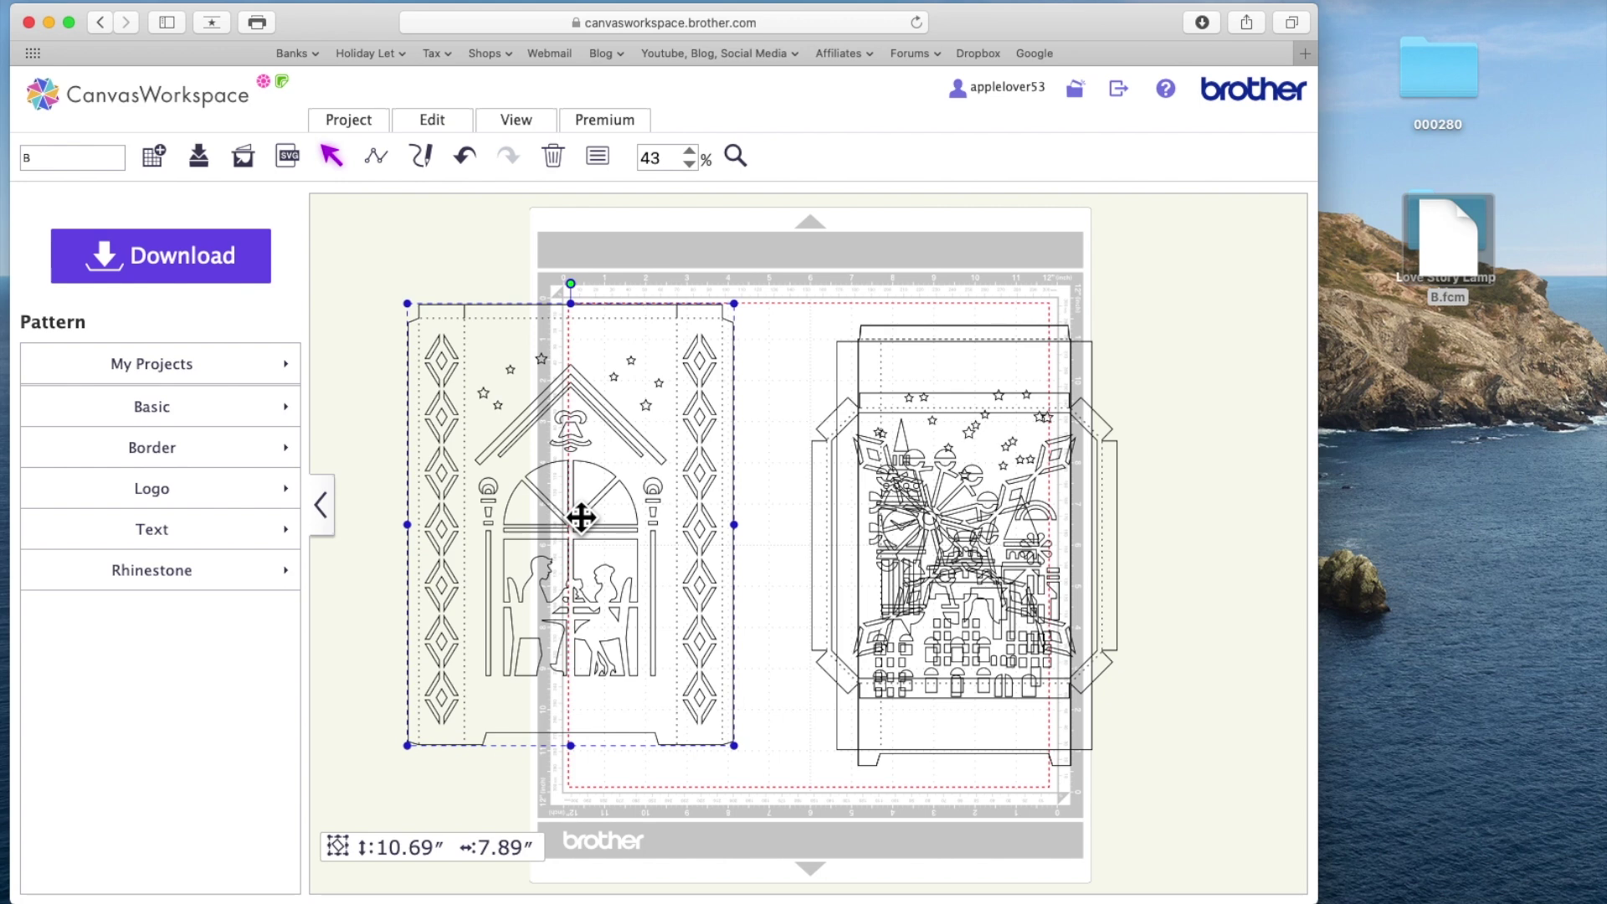
# Step: Delete the window-scene panel and spread out the remaining pieces, placing the Big Ben panel on the mat
pyautogui.press('Delete')
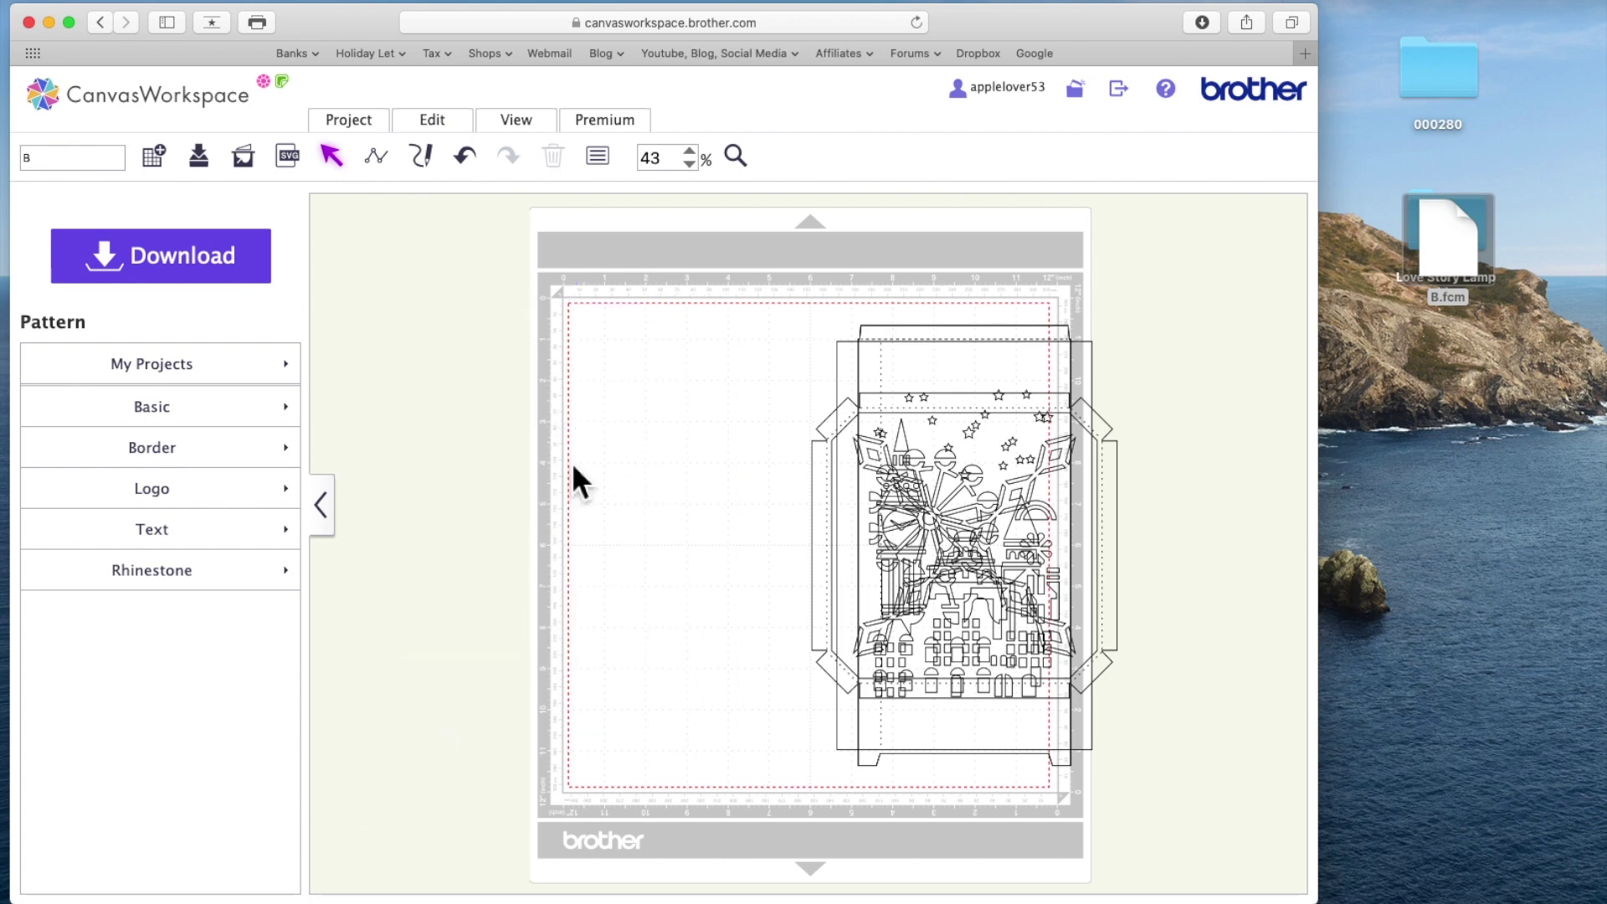
pyautogui.moveTo(973, 490); pyautogui.dragTo(1059, 497)
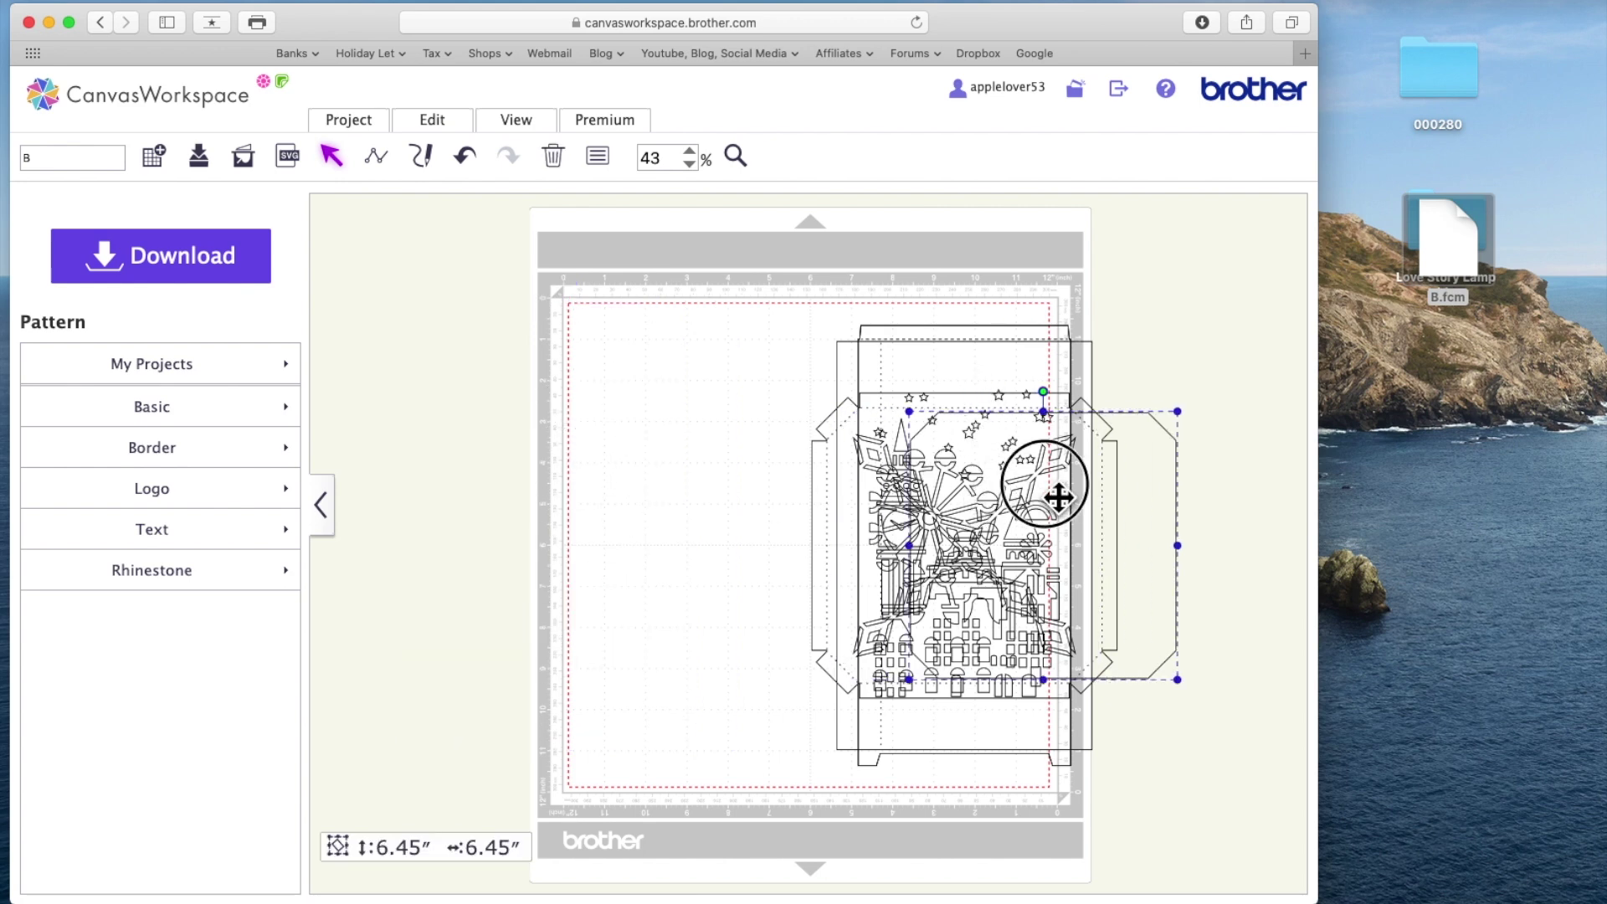
pyautogui.moveTo(890, 495); pyautogui.dragTo(1008, 524)
pyautogui.moveTo(919, 473); pyautogui.dragTo(994, 506)
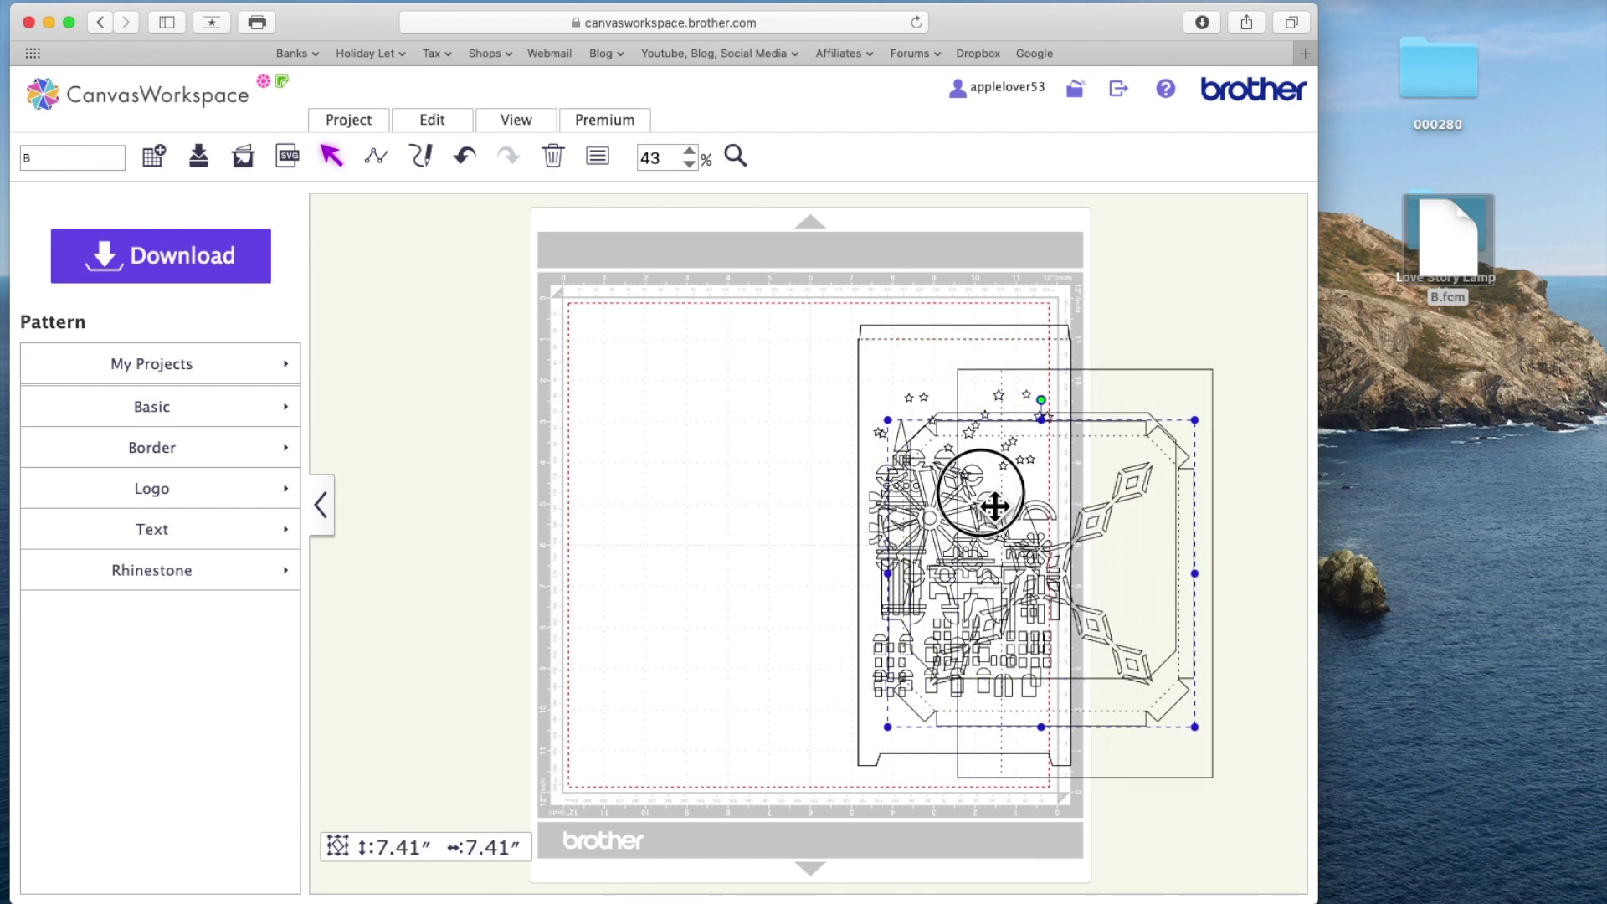
pyautogui.moveTo(937, 369); pyautogui.dragTo(655, 363)
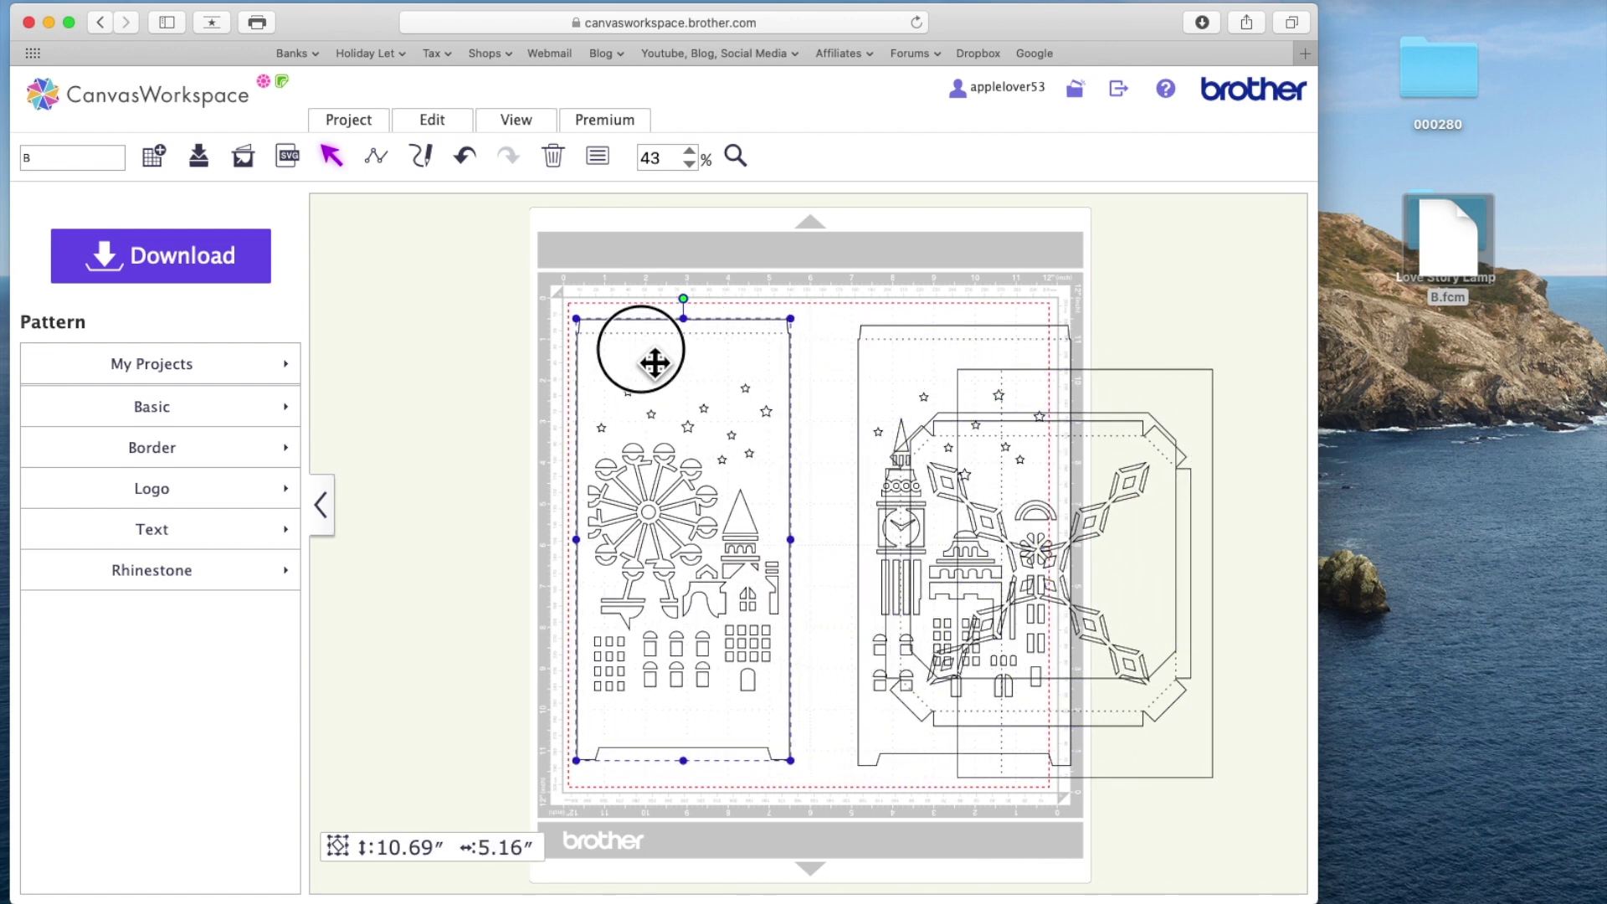
pyautogui.moveTo(649, 455); pyautogui.dragTo(1019, 485)
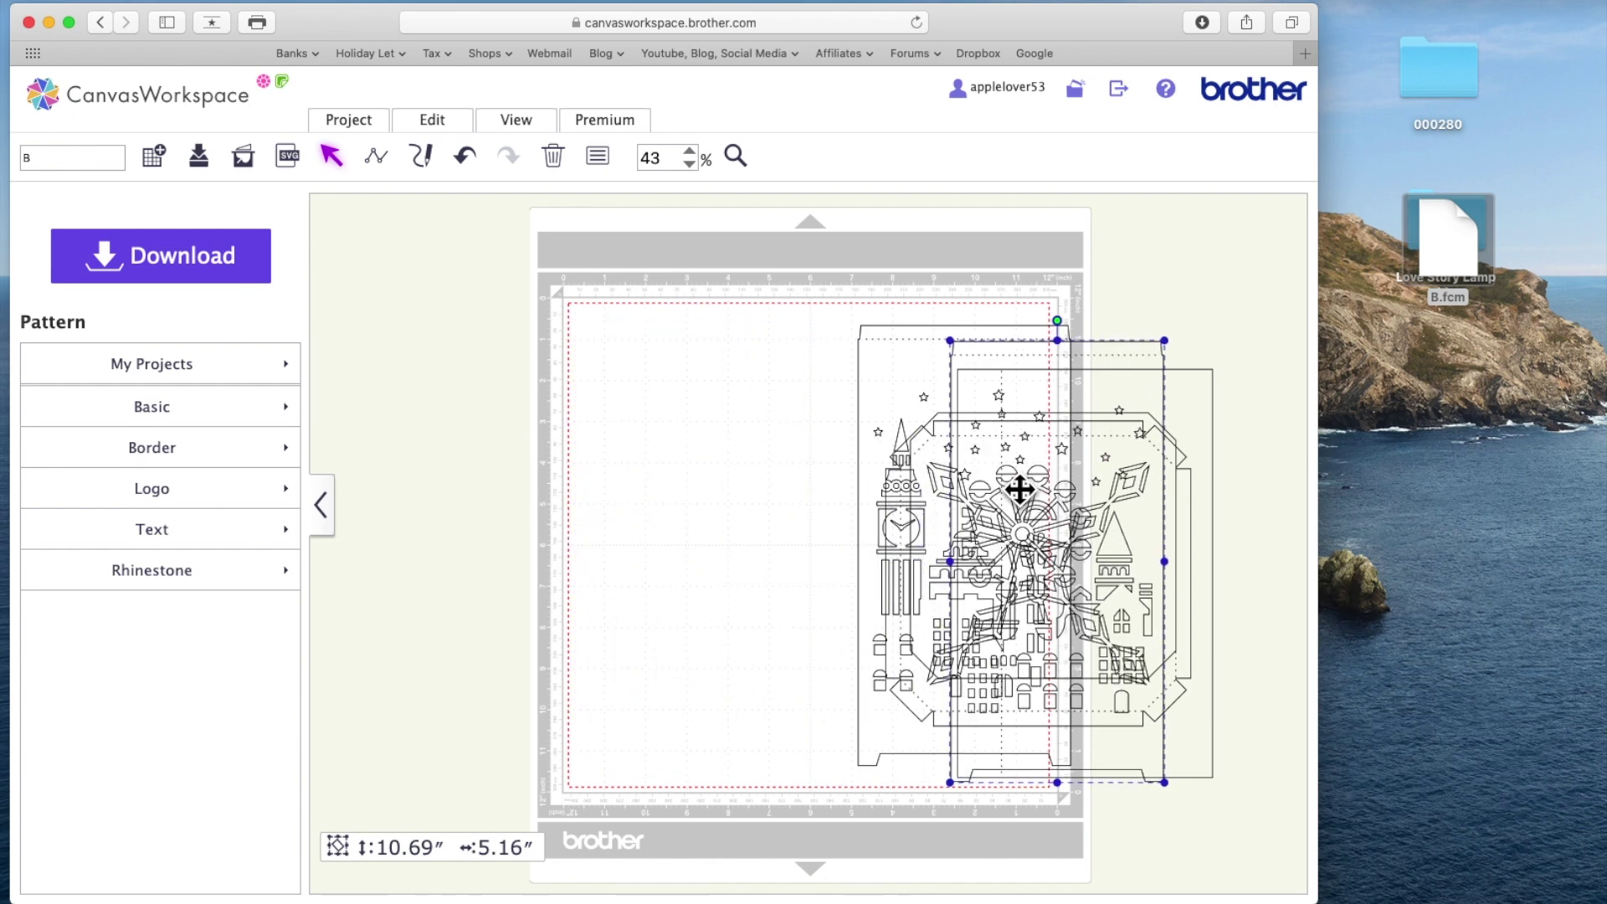
pyautogui.moveTo(895, 381); pyautogui.dragTo(664, 384)
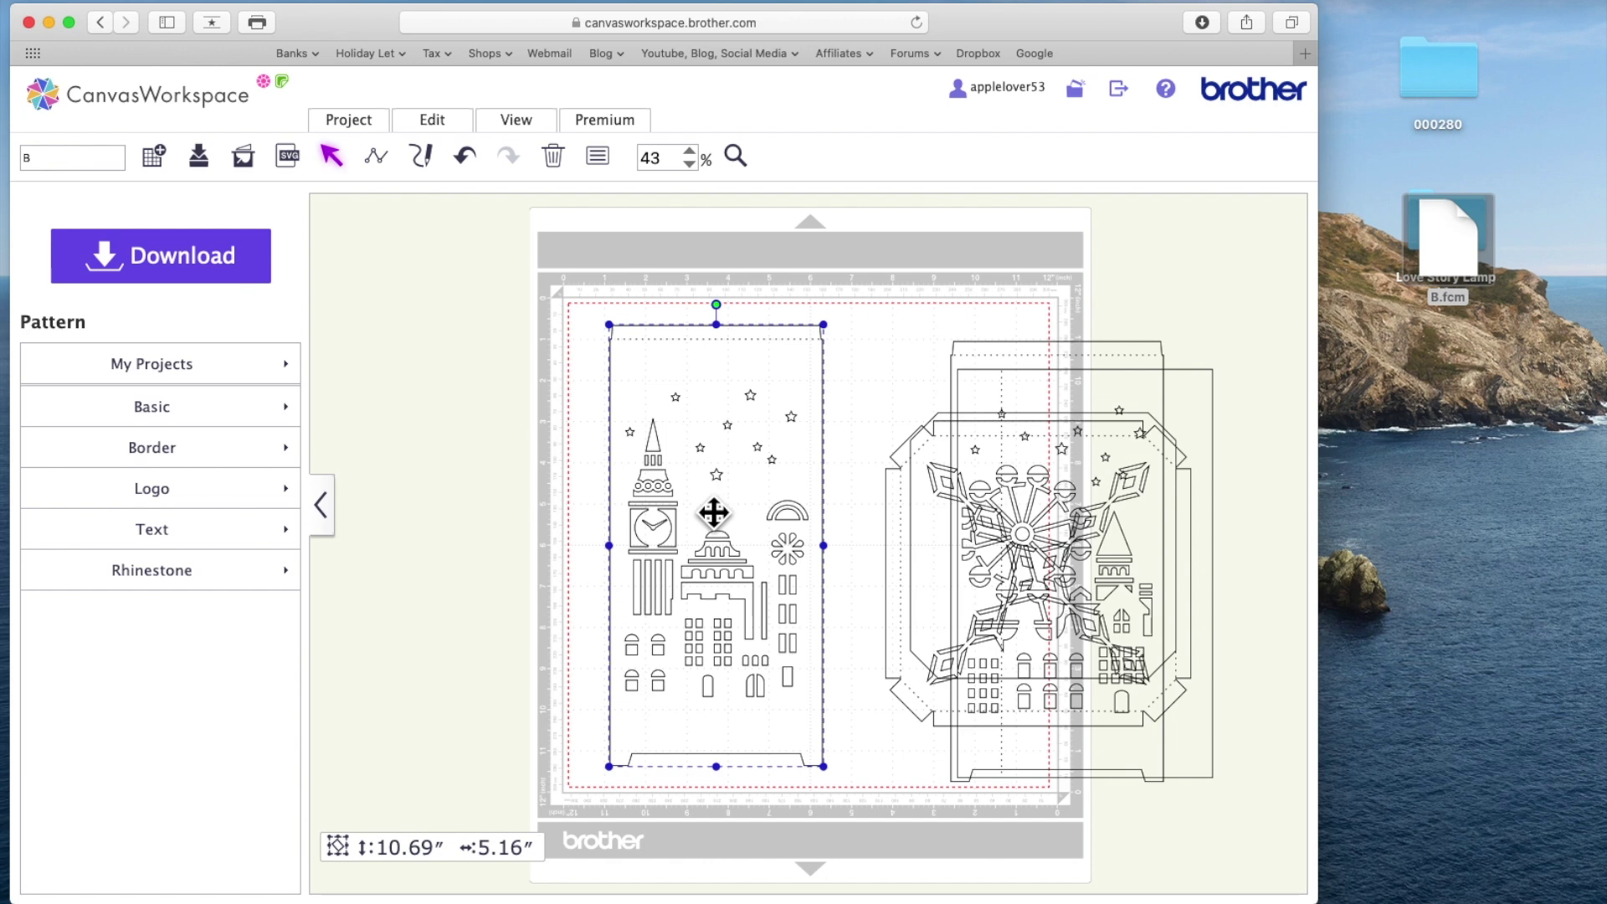
pyautogui.moveTo(717, 510); pyautogui.dragTo(716, 515)
# Step: Delete the stacked Ferris-wheel panels and retitle the Big Ben project C
pyautogui.click(904, 323)
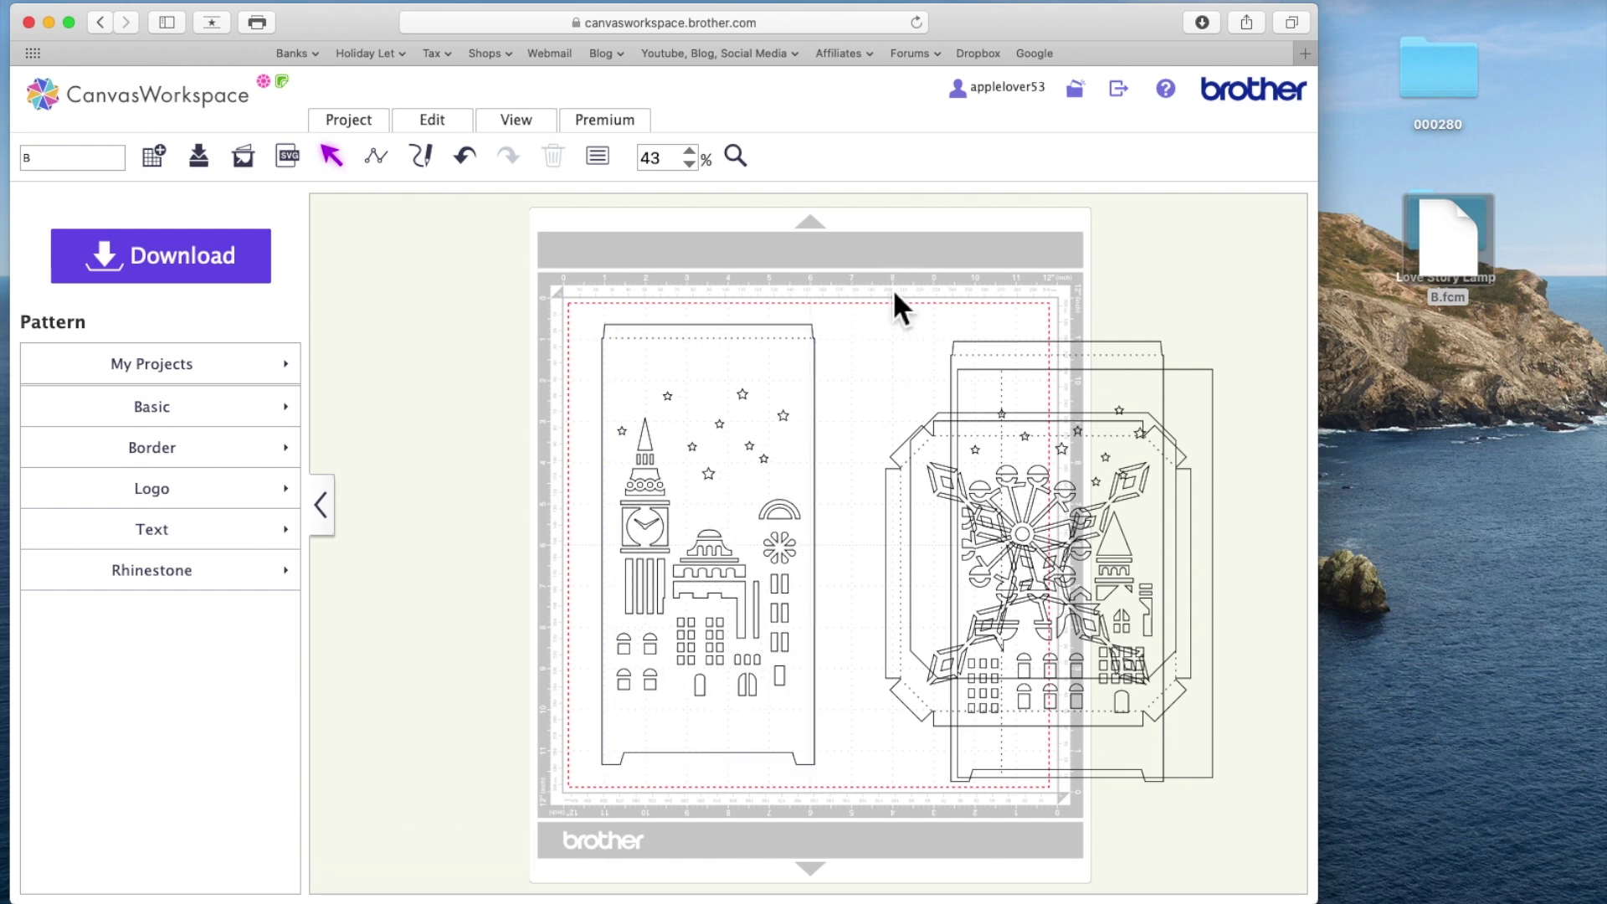
pyautogui.moveTo(887, 288); pyautogui.dragTo(1257, 839)
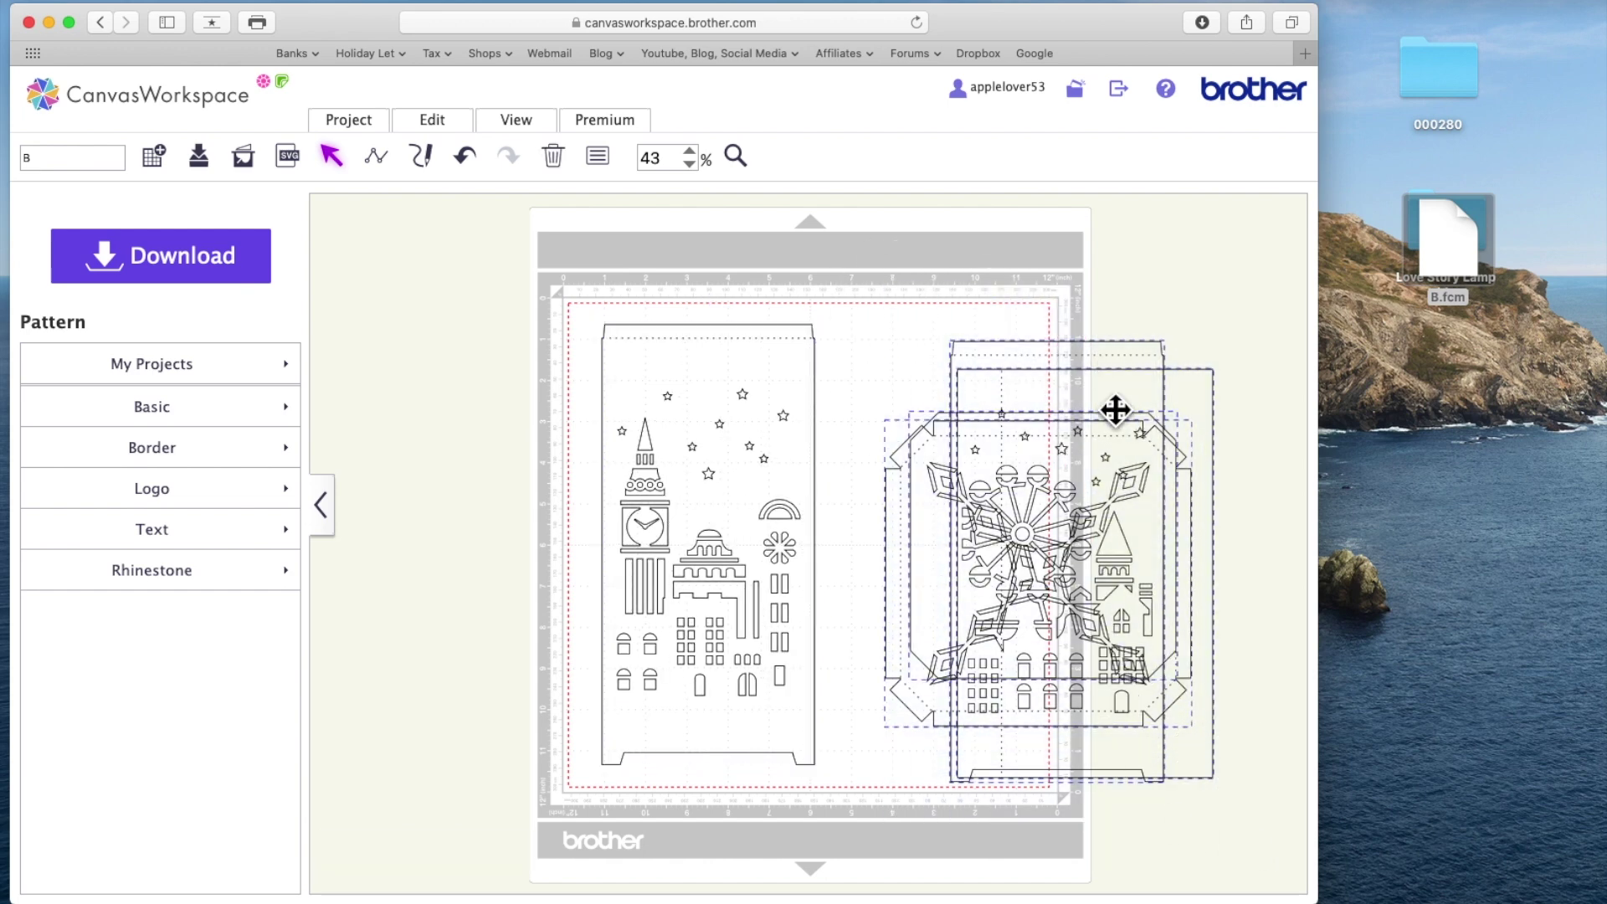
pyautogui.press('Delete')
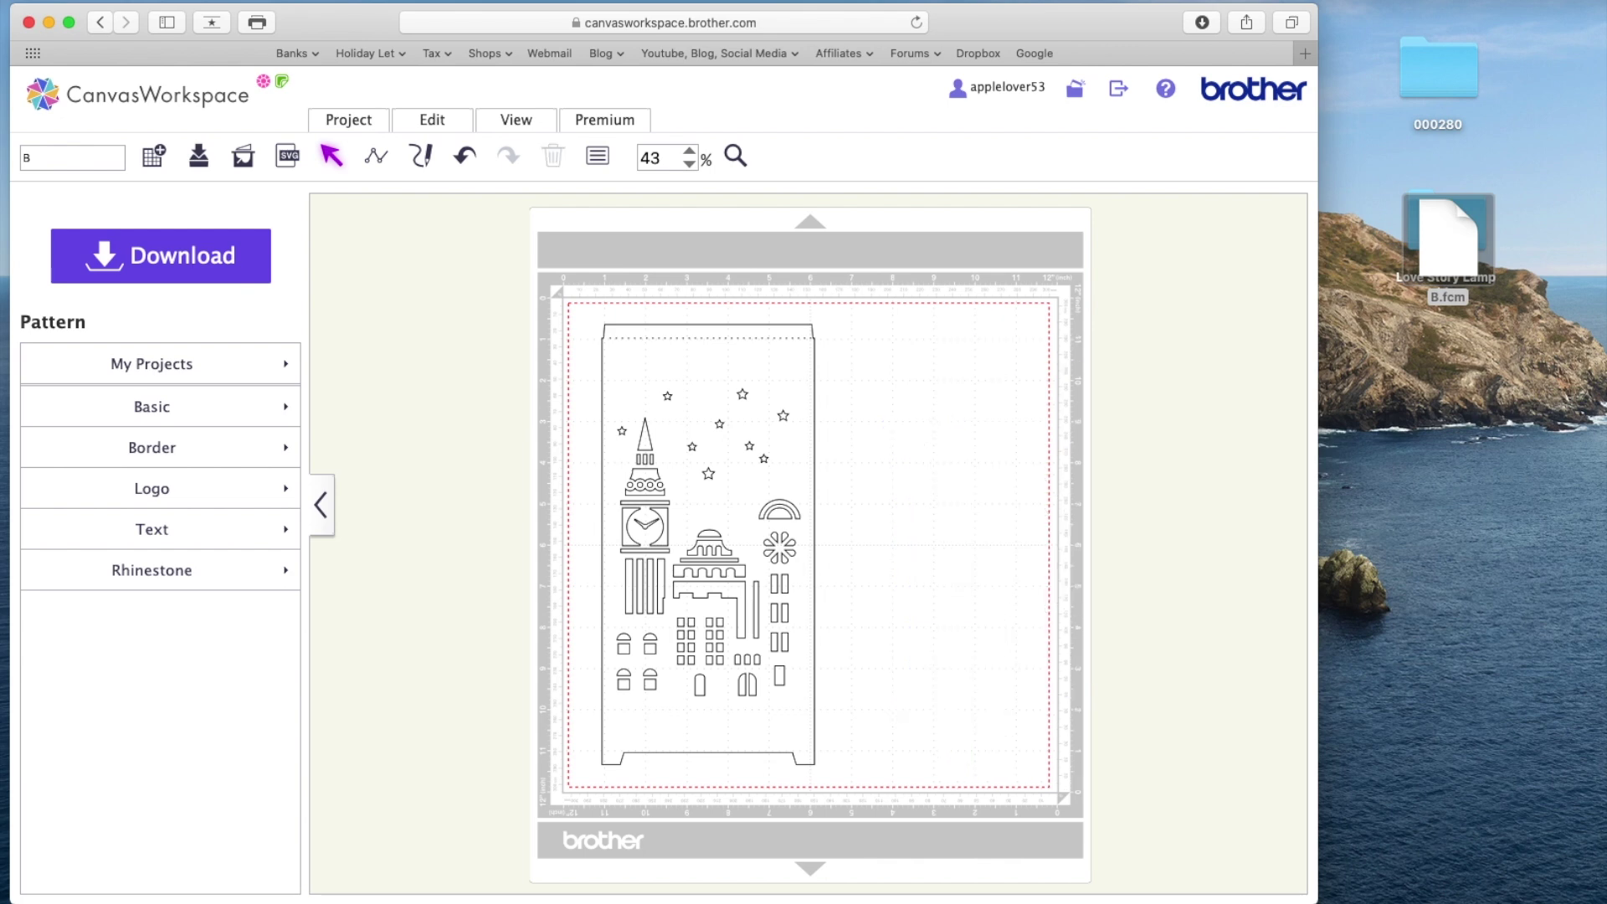
pyautogui.click(661, 416)
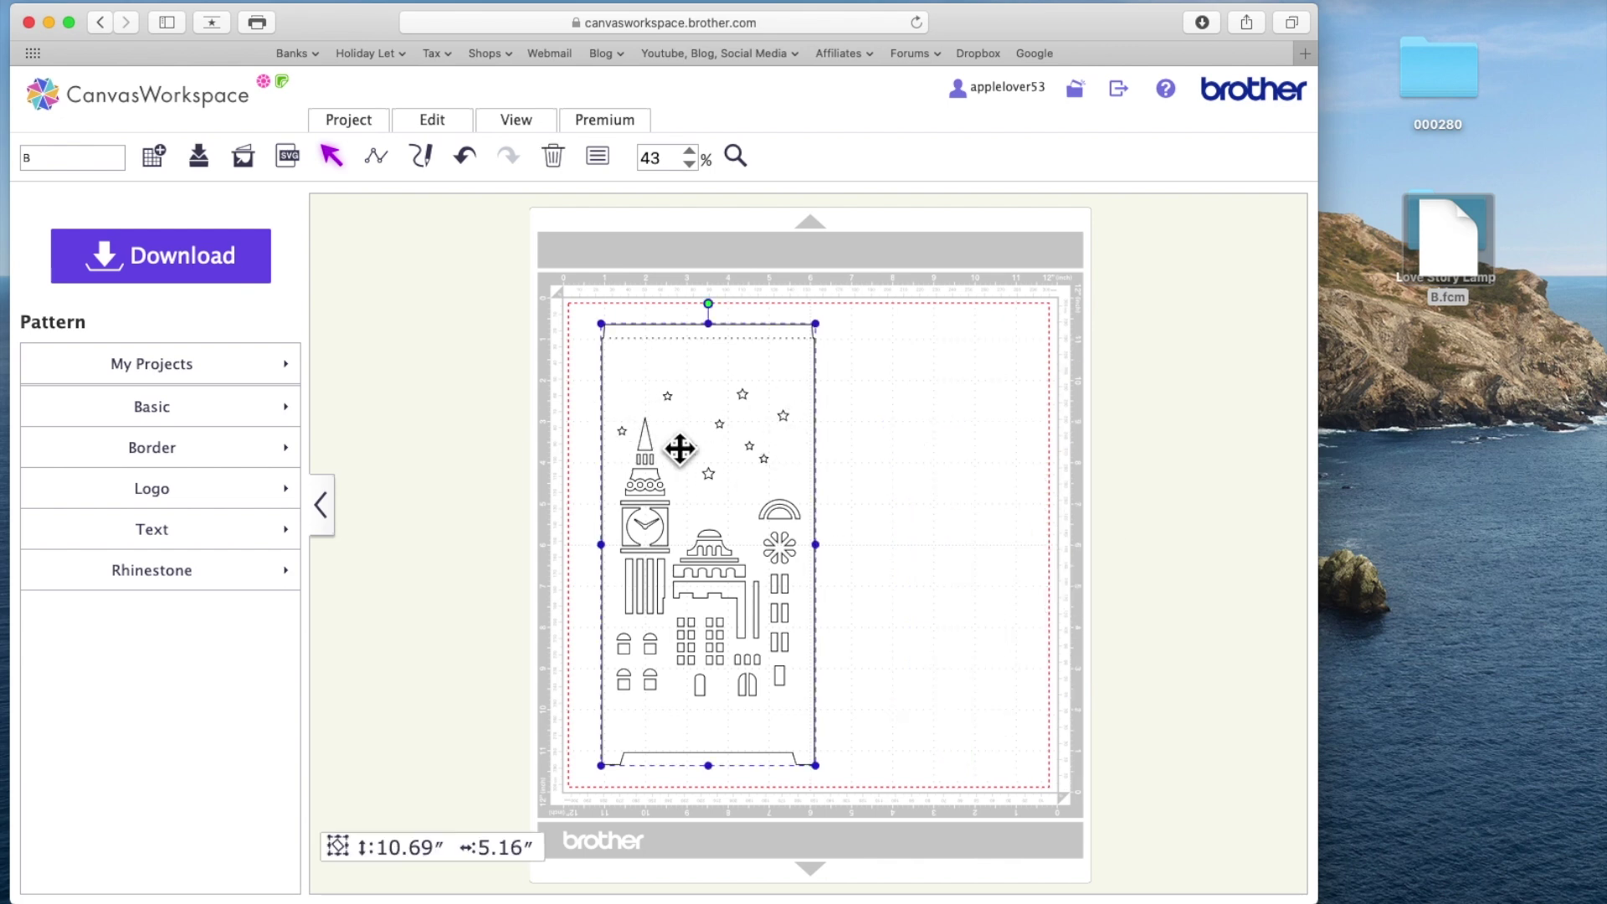
pyautogui.click(50, 159)
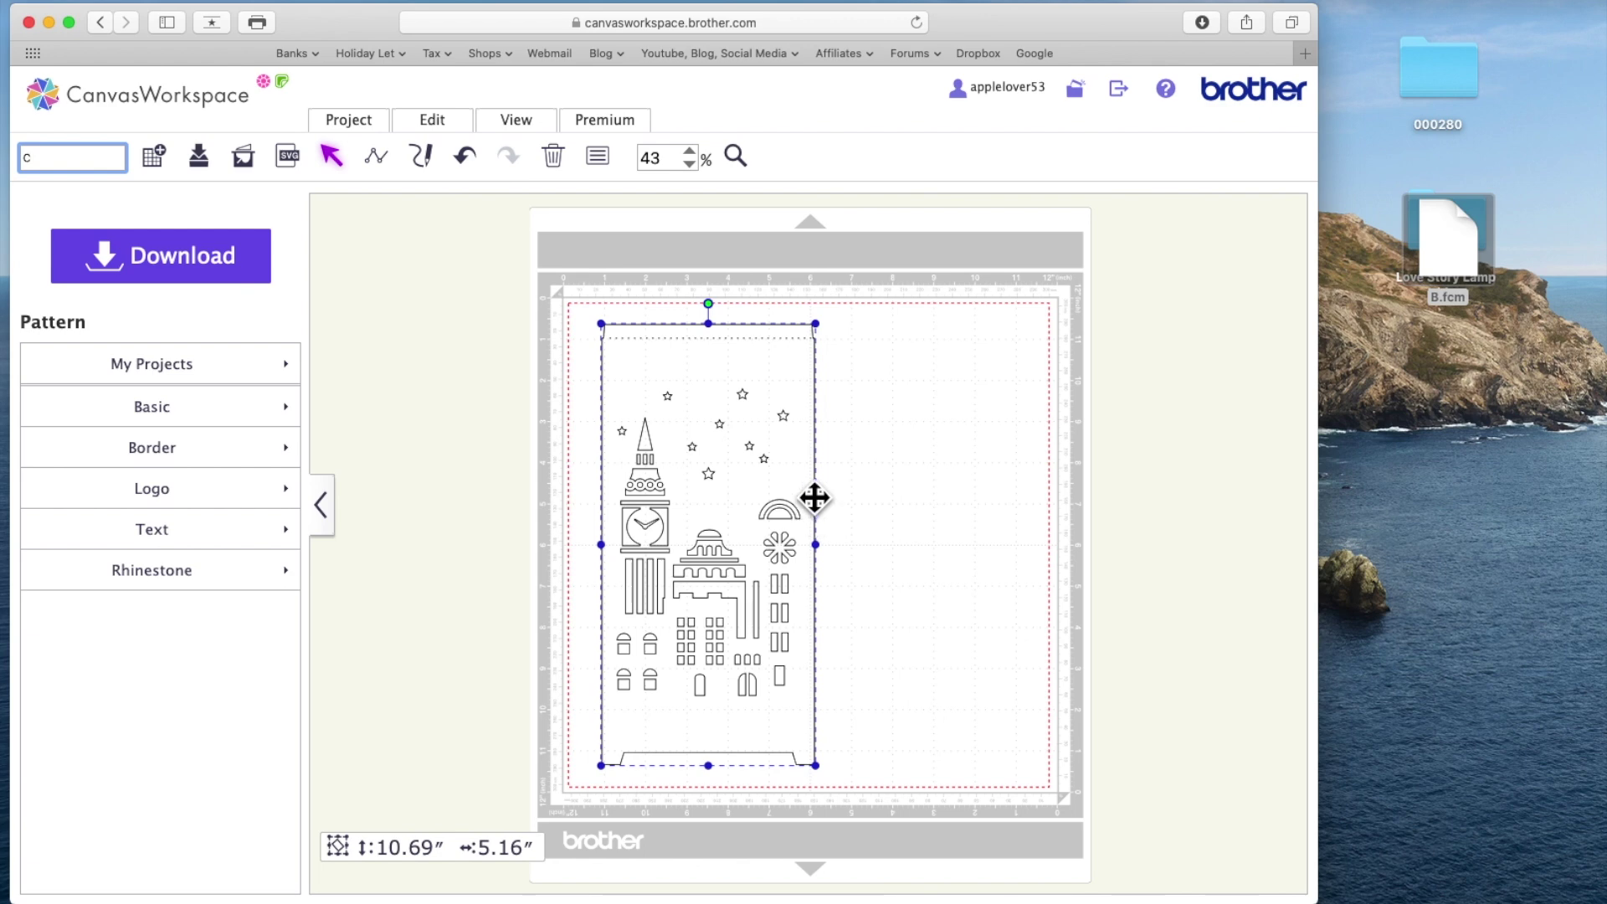
# Step: Download C.fcm to the PC and drop it into the Love Story Lamp Video folder
pyautogui.click(181, 259)
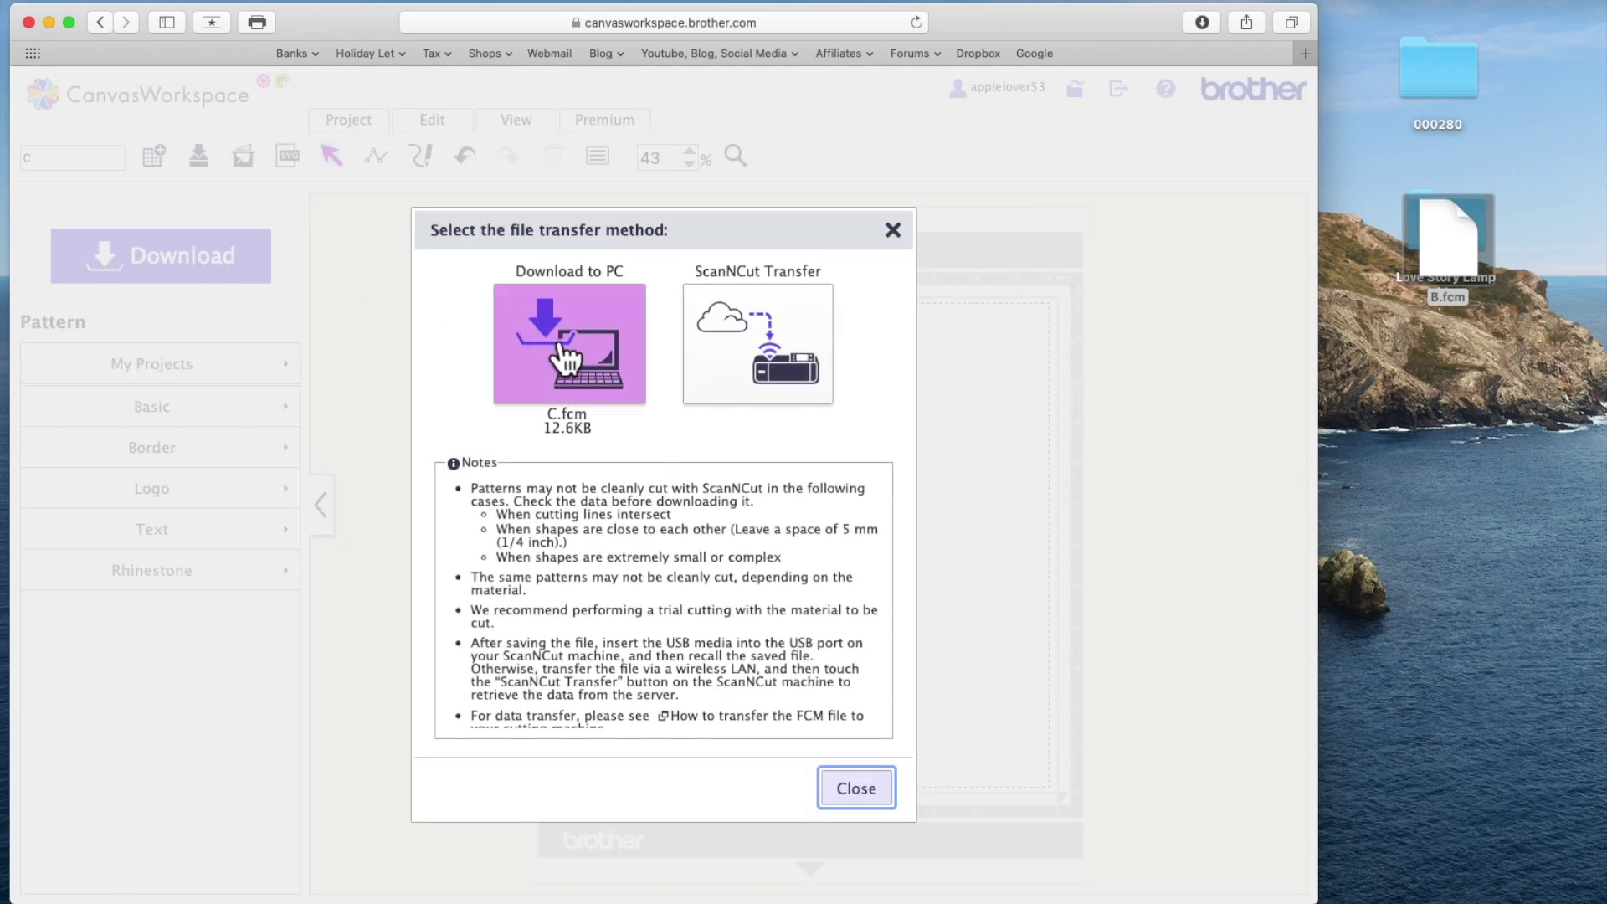
pyautogui.click(581, 337)
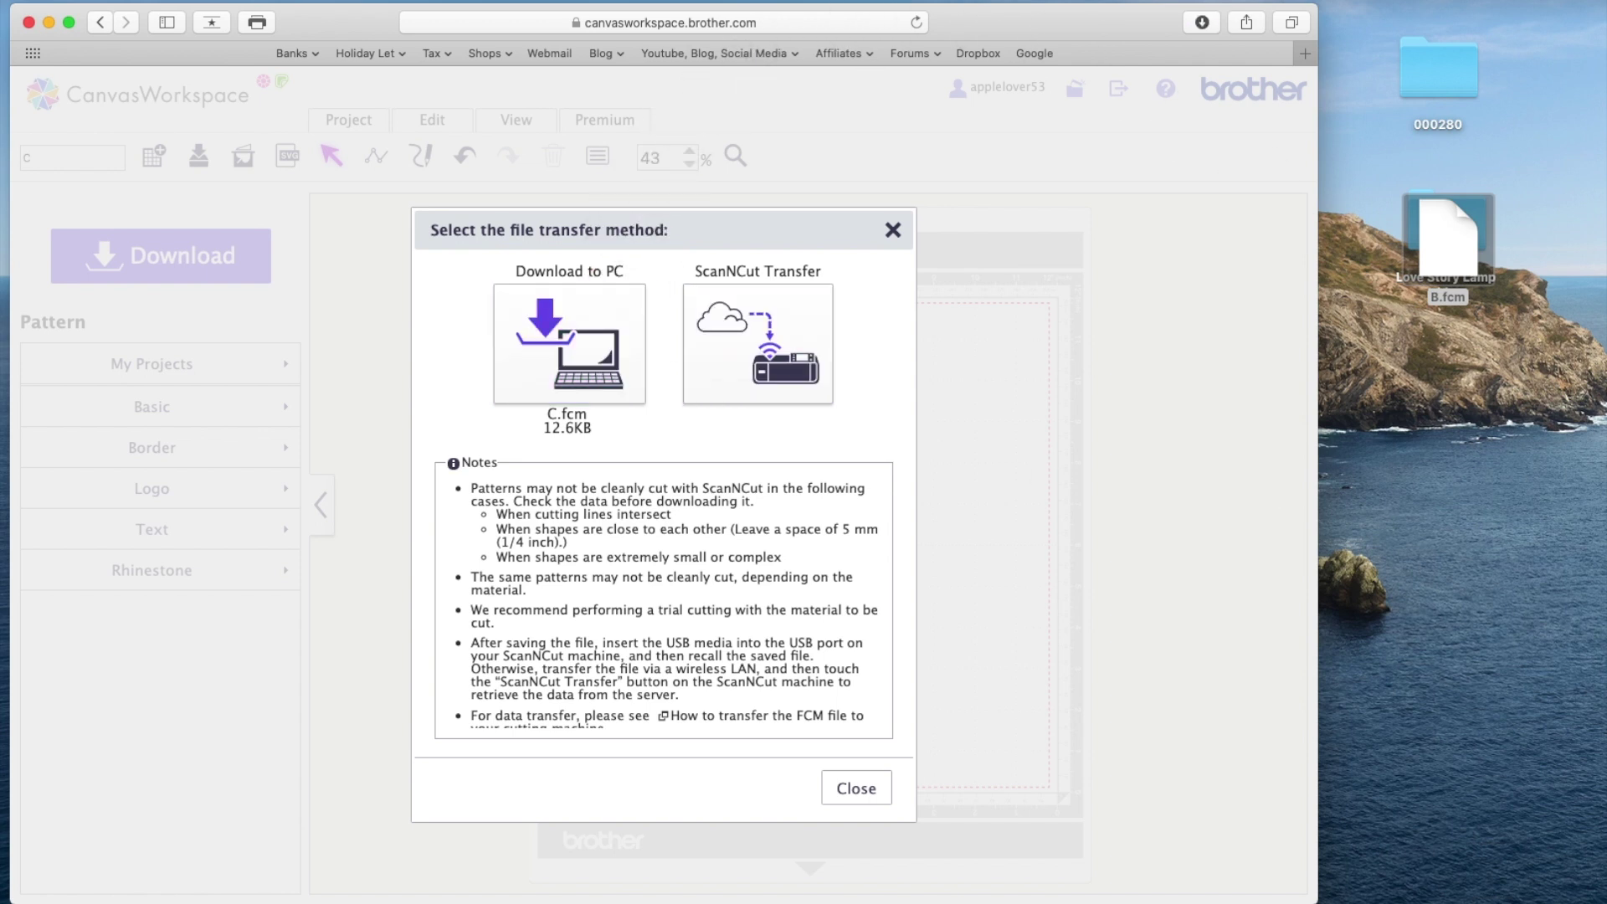
pyautogui.moveTo(1489, 870); pyautogui.dragTo(1460, 248)
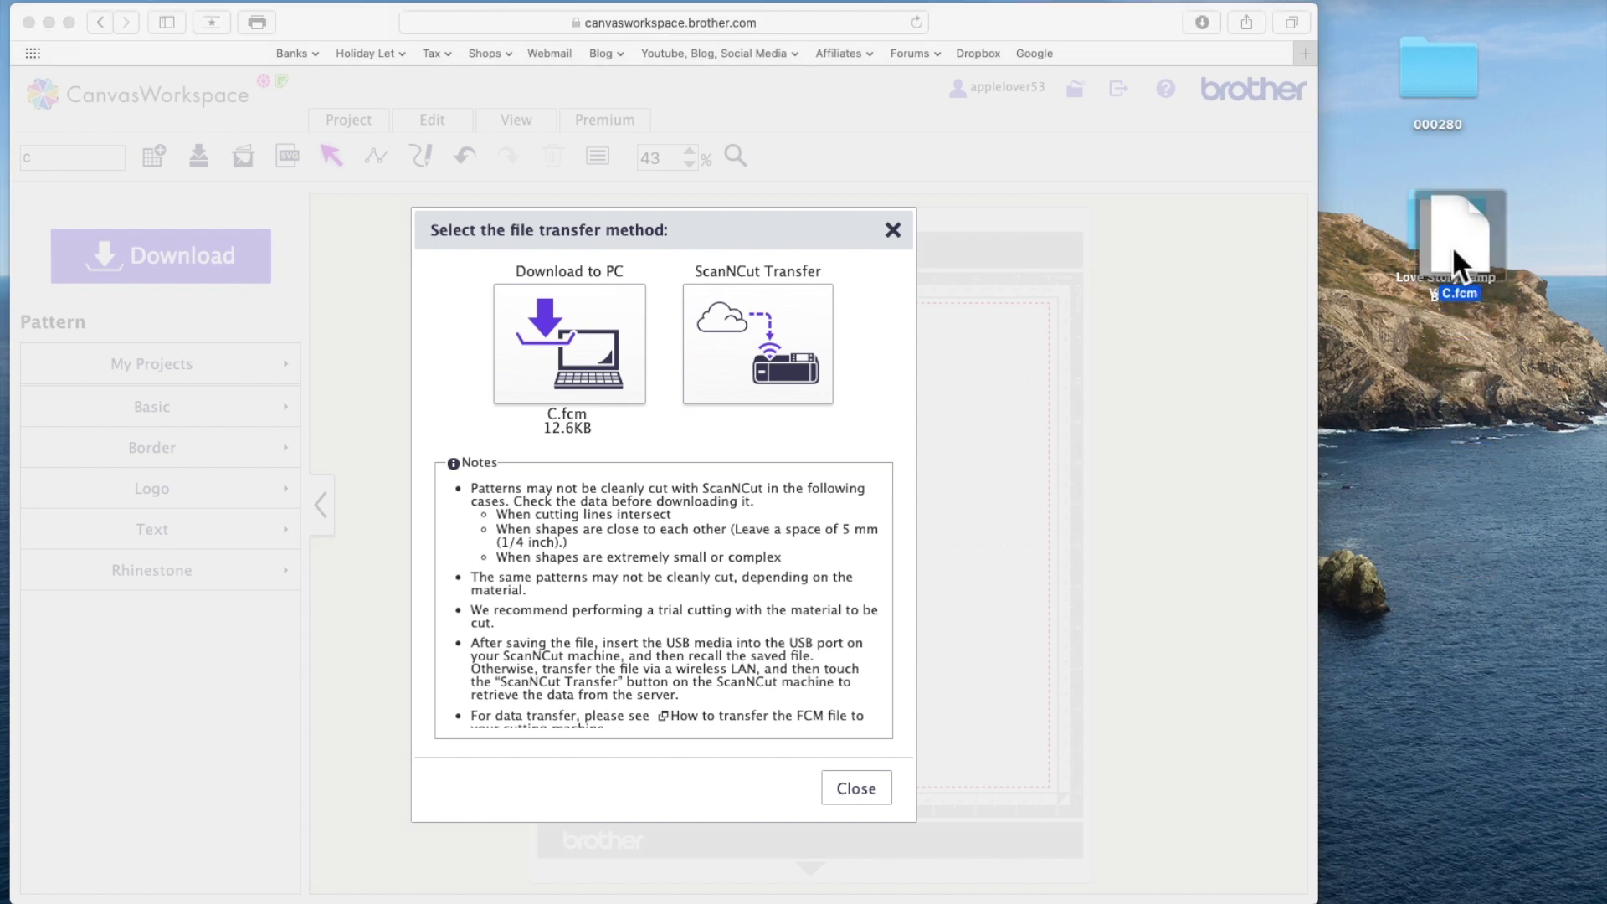
pyautogui.moveTo(1418, 235); pyautogui.dragTo(1419, 235)
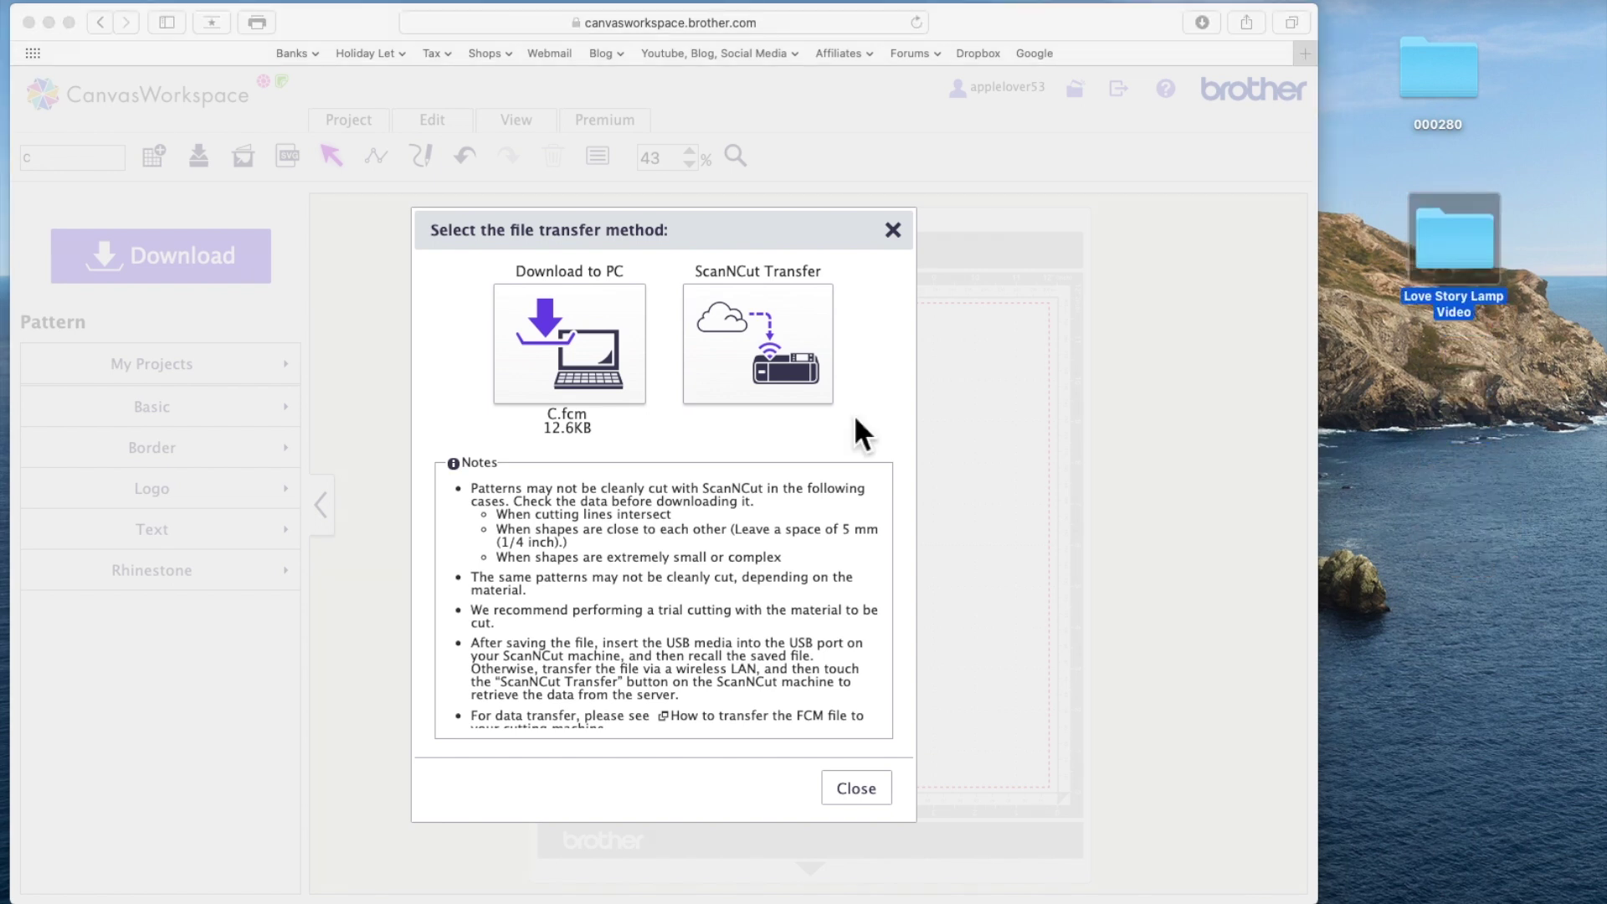
pyautogui.click(867, 790)
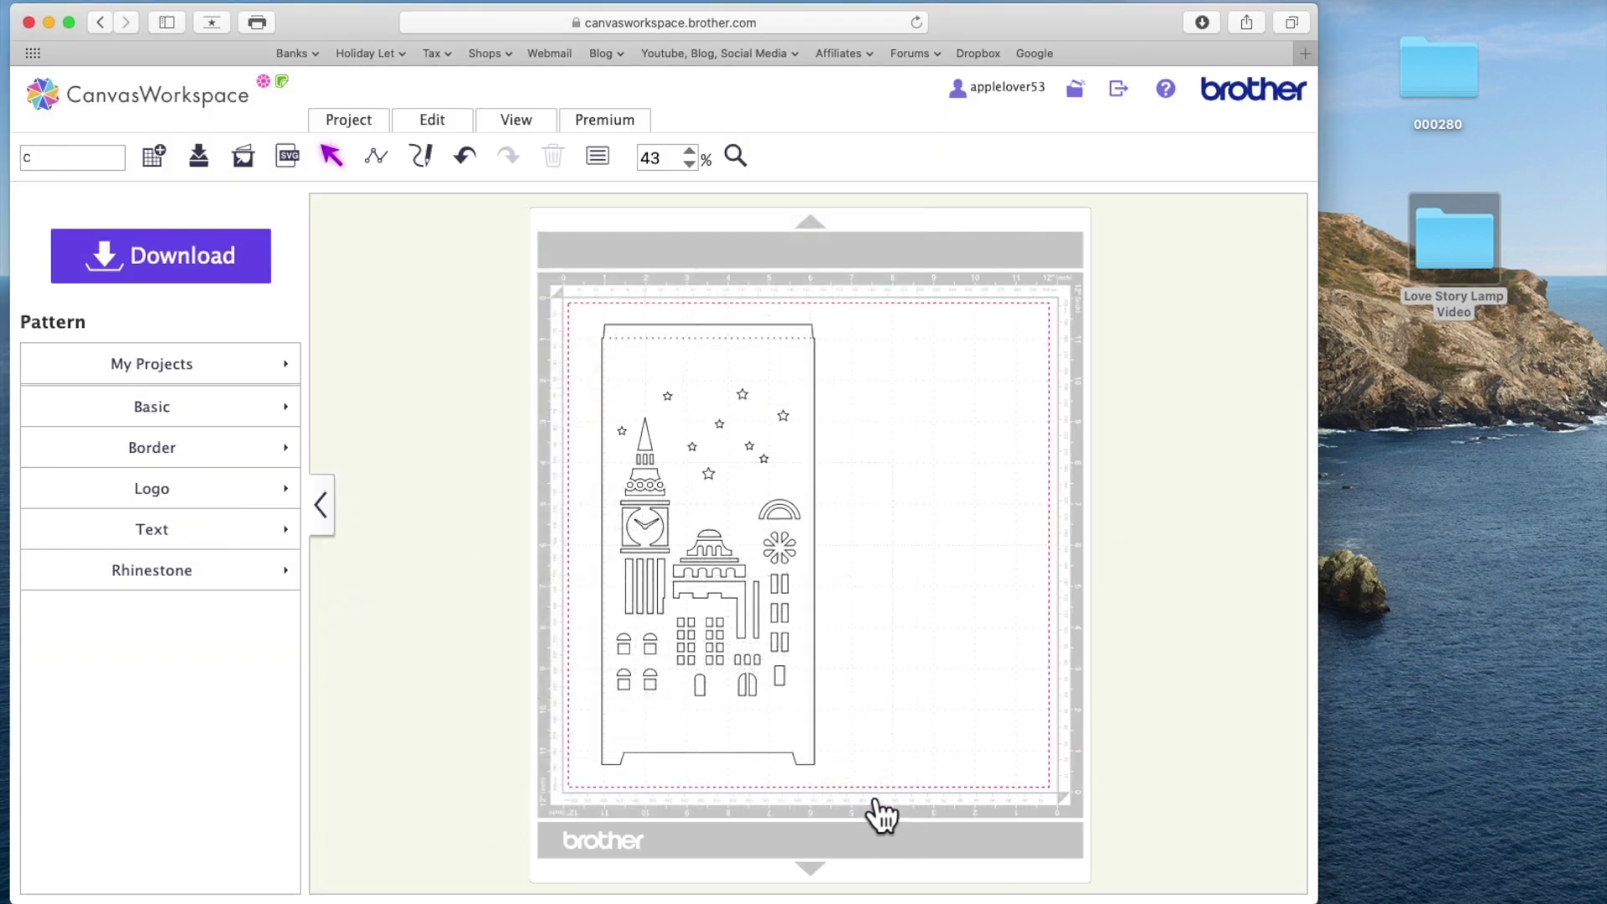
# Step: Undo twice to restore the lamp panels and check the Love Story Lamp Video folder
pyautogui.click(482, 168)
pyautogui.click(482, 168)
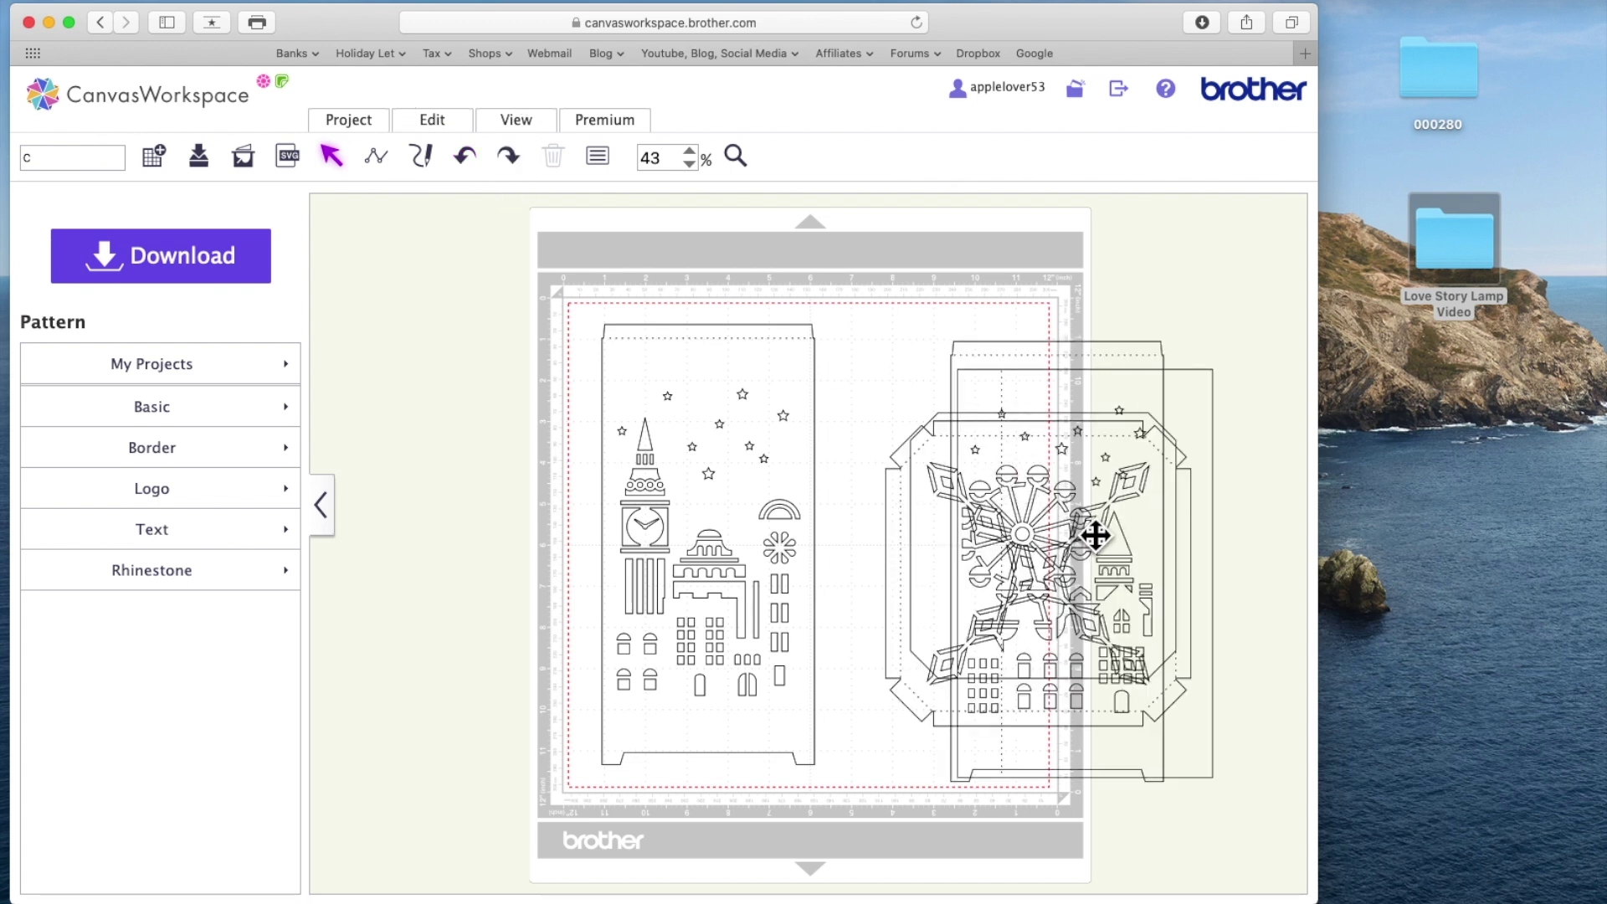
pyautogui.doubleClick(1460, 235)
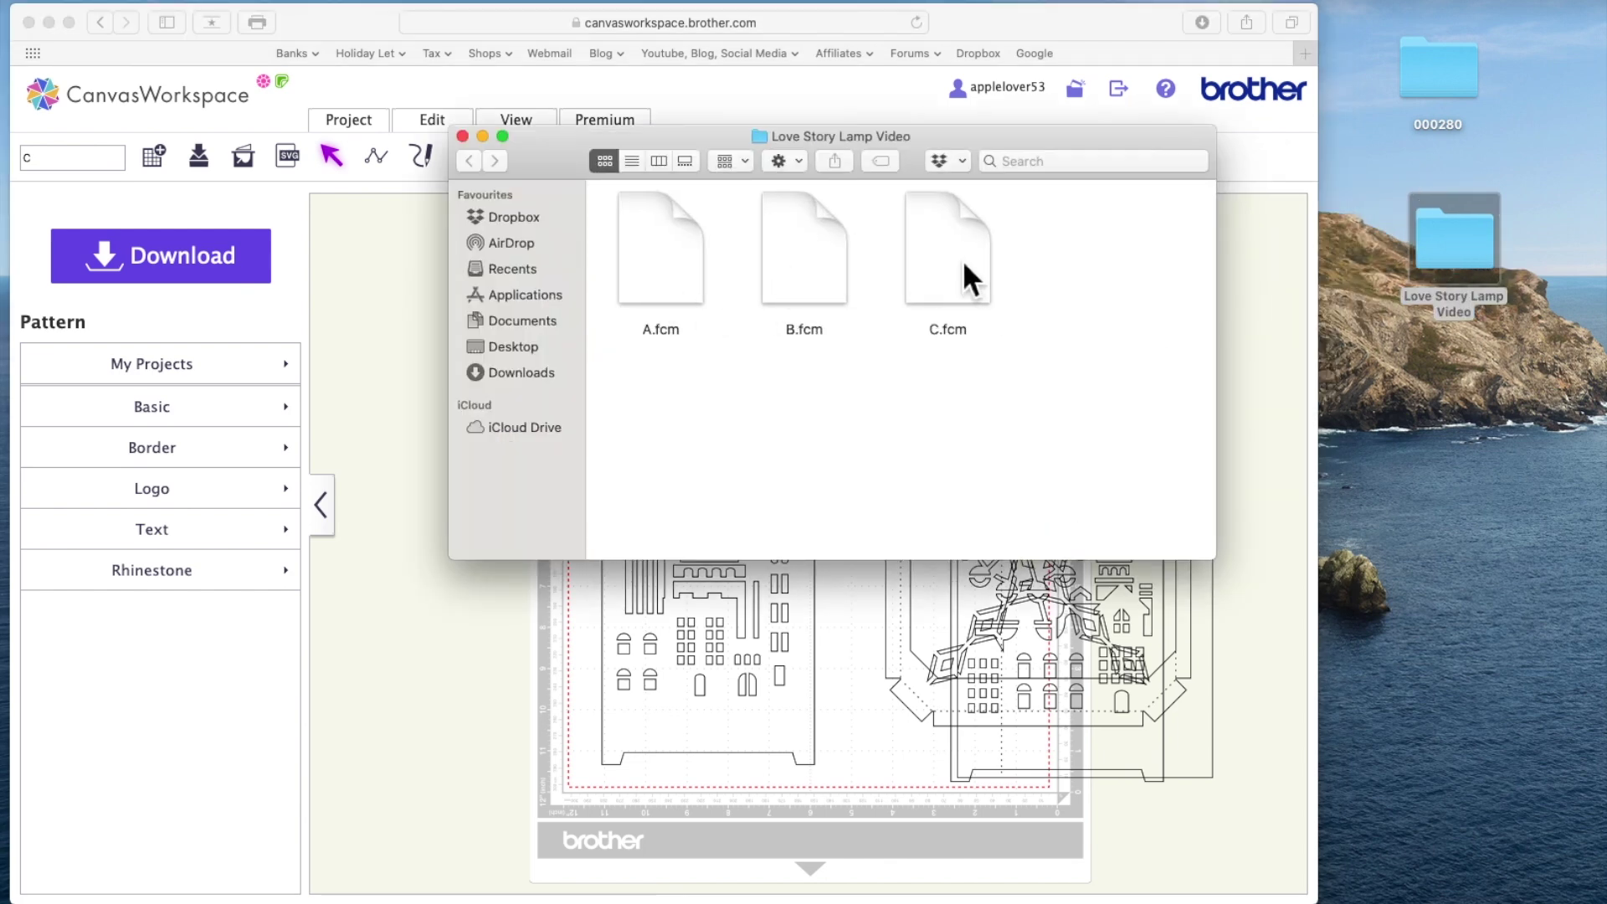
pyautogui.click(464, 138)
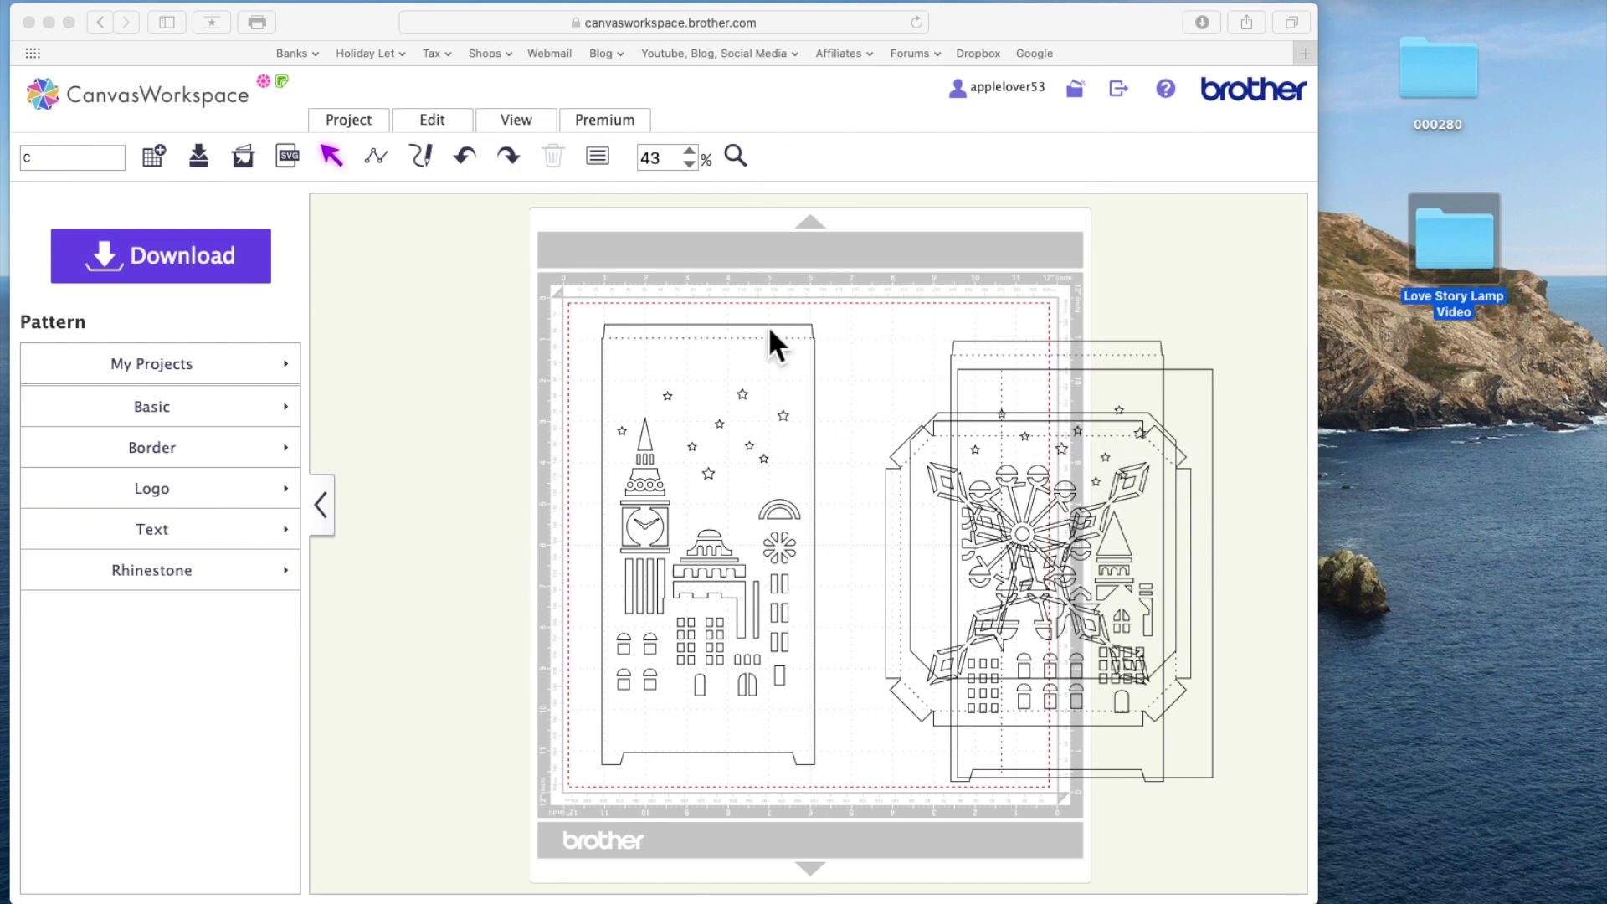
pyautogui.click(738, 445)
# Step: Delete the Big Ben panel, place the Ferris-wheel city panel on the mat, and remove the octagon pieces
pyautogui.click(713, 431)
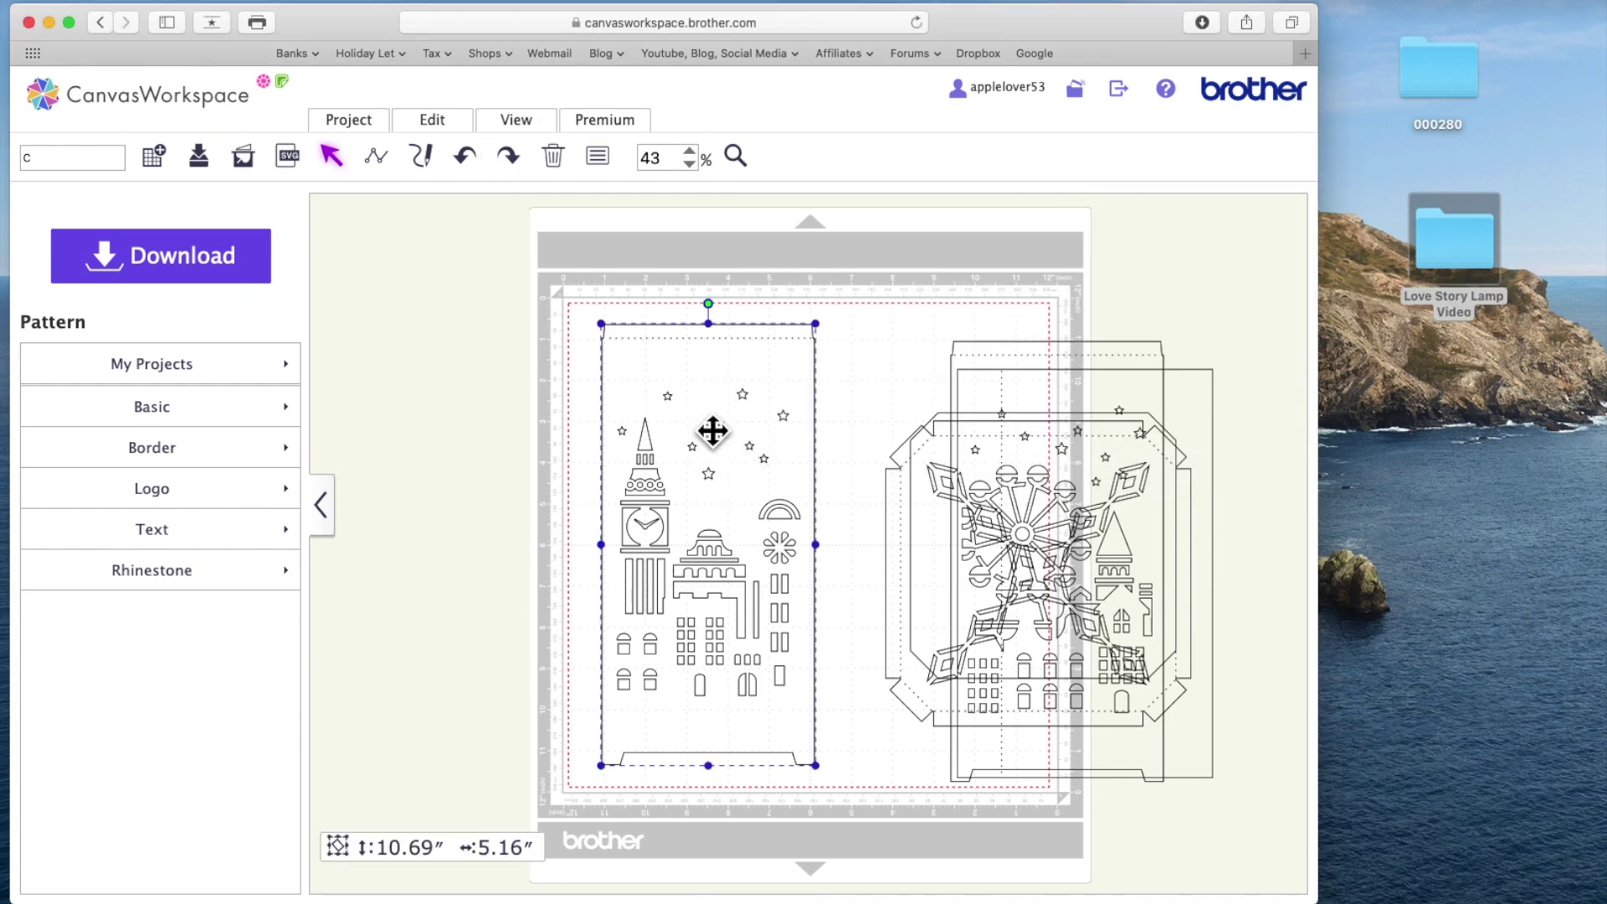
pyautogui.press('Delete')
pyautogui.moveTo(1119, 373); pyautogui.dragTo(769, 368)
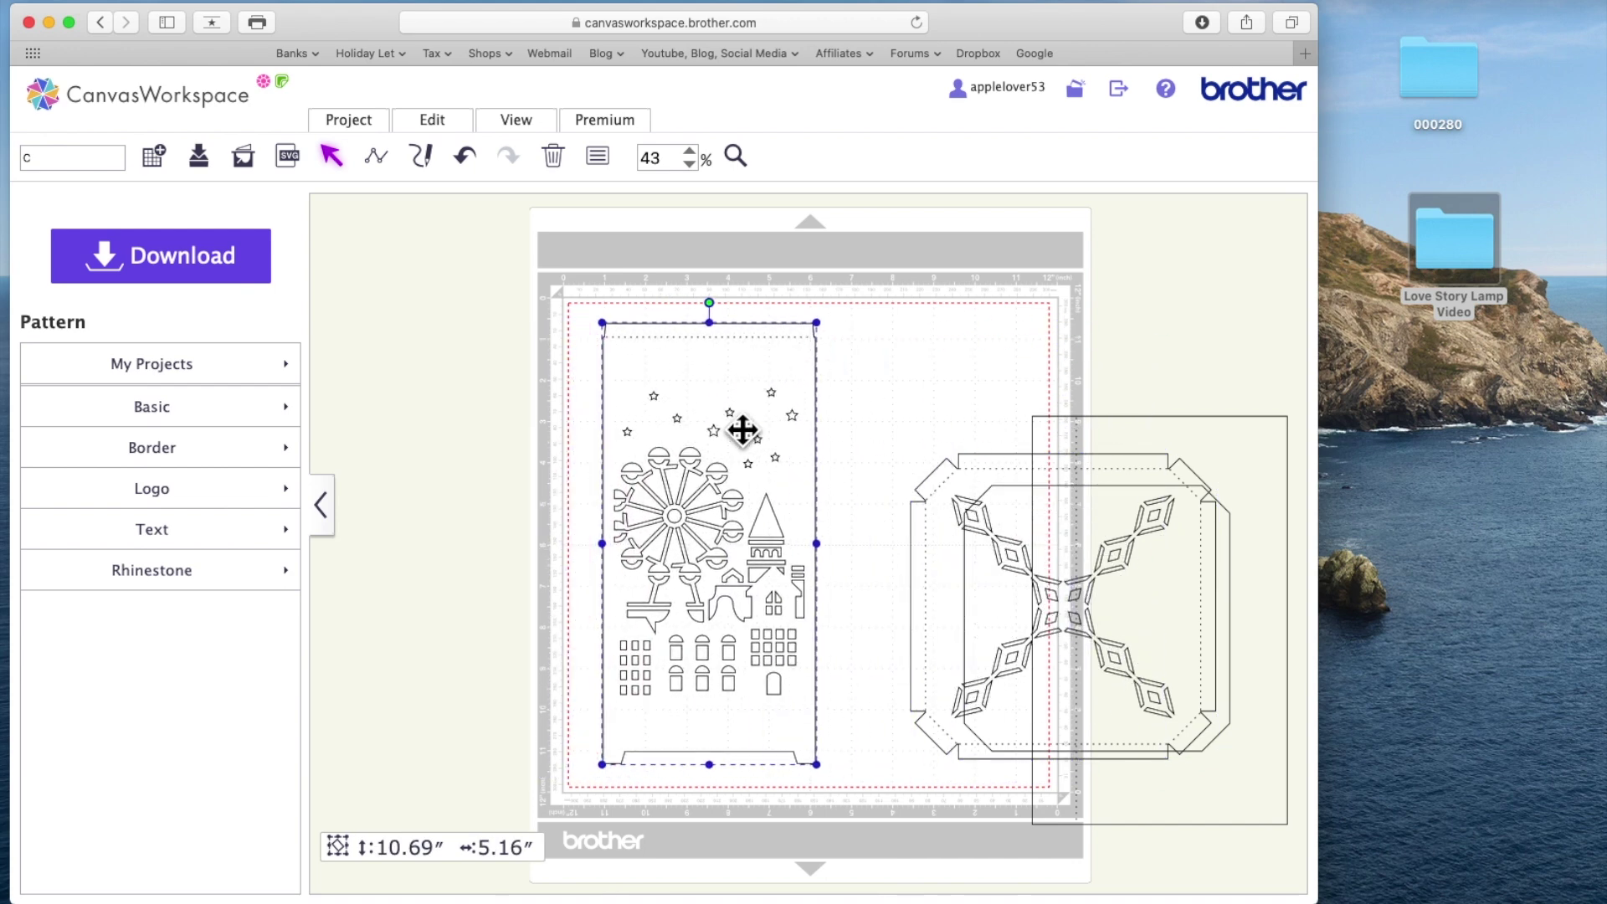
pyautogui.moveTo(718, 491); pyautogui.dragTo(720, 482)
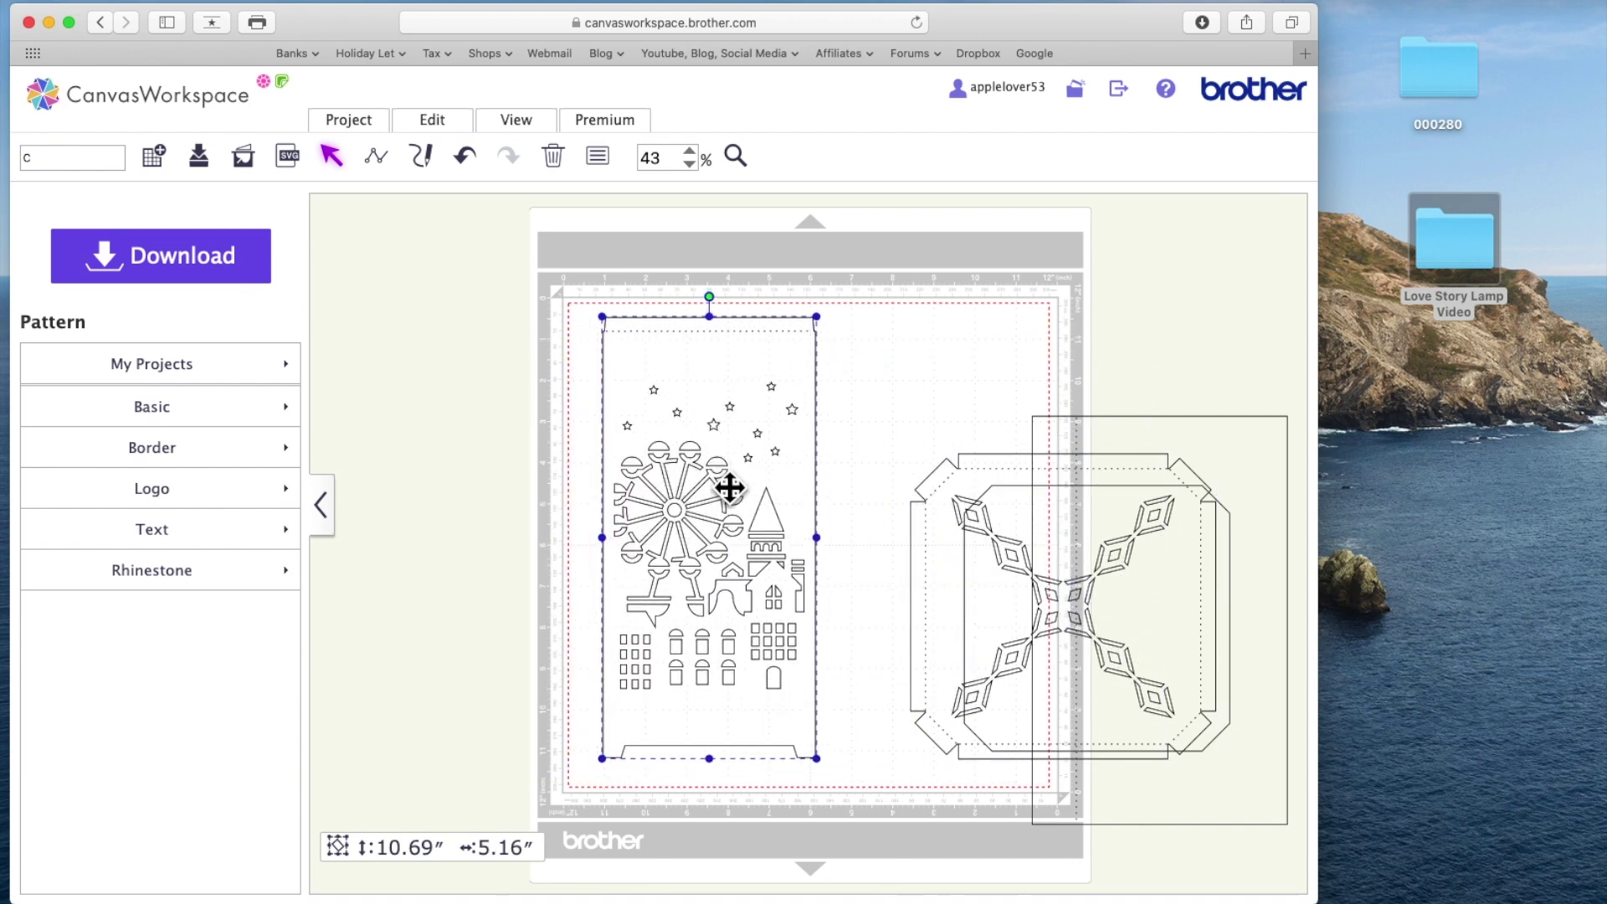
pyautogui.moveTo(938, 354); pyautogui.dragTo(1183, 712)
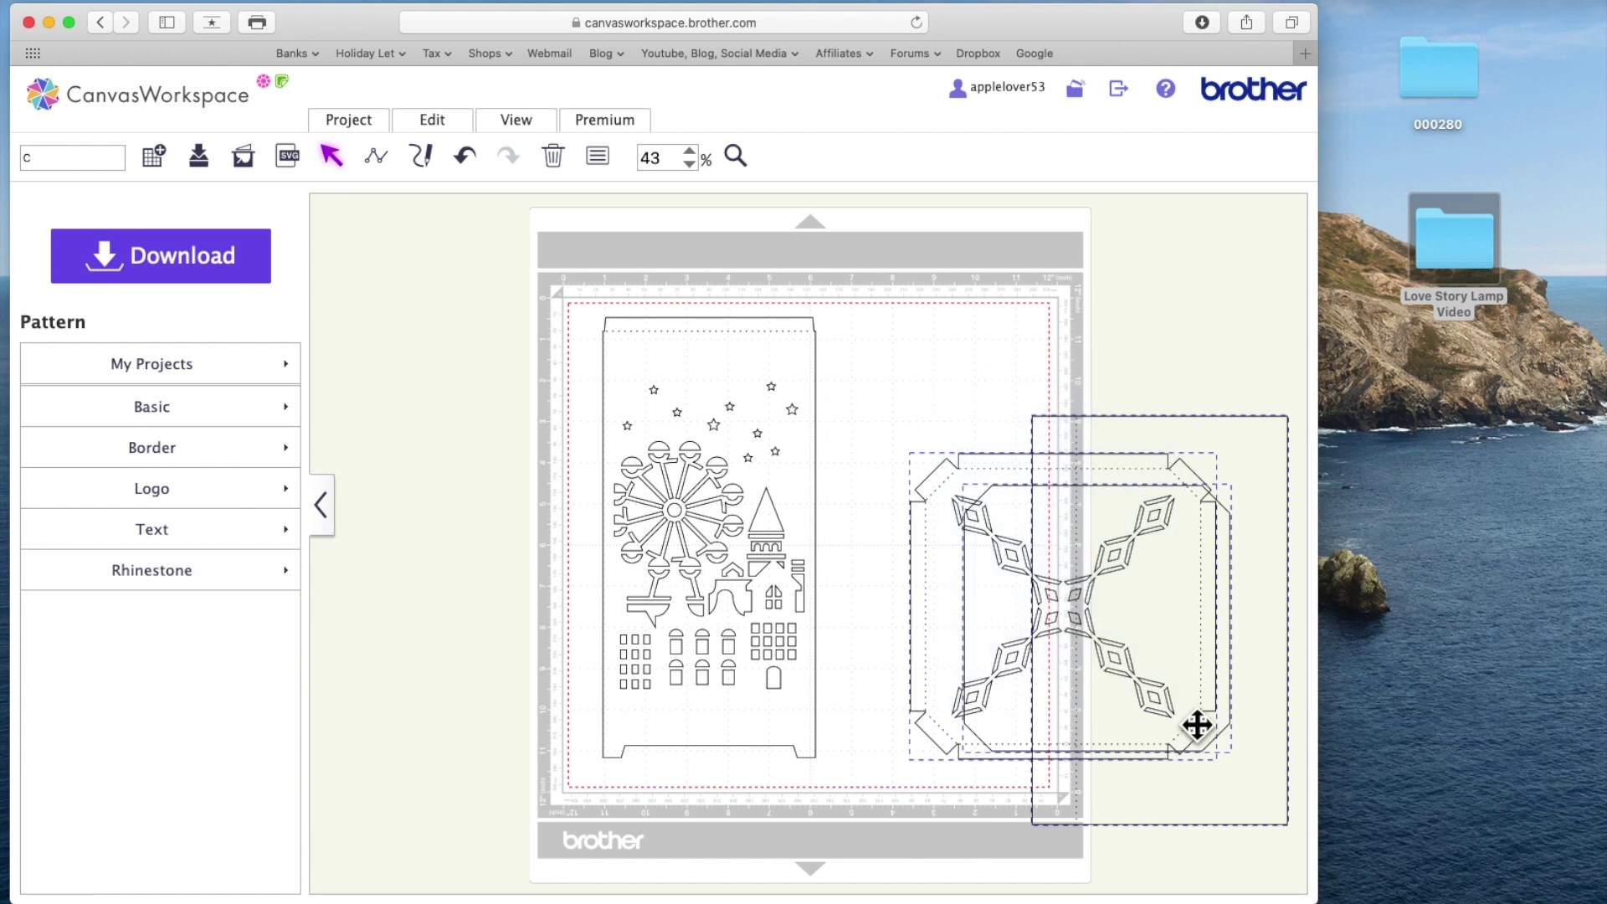
pyautogui.press('Delete')
pyautogui.click(734, 561)
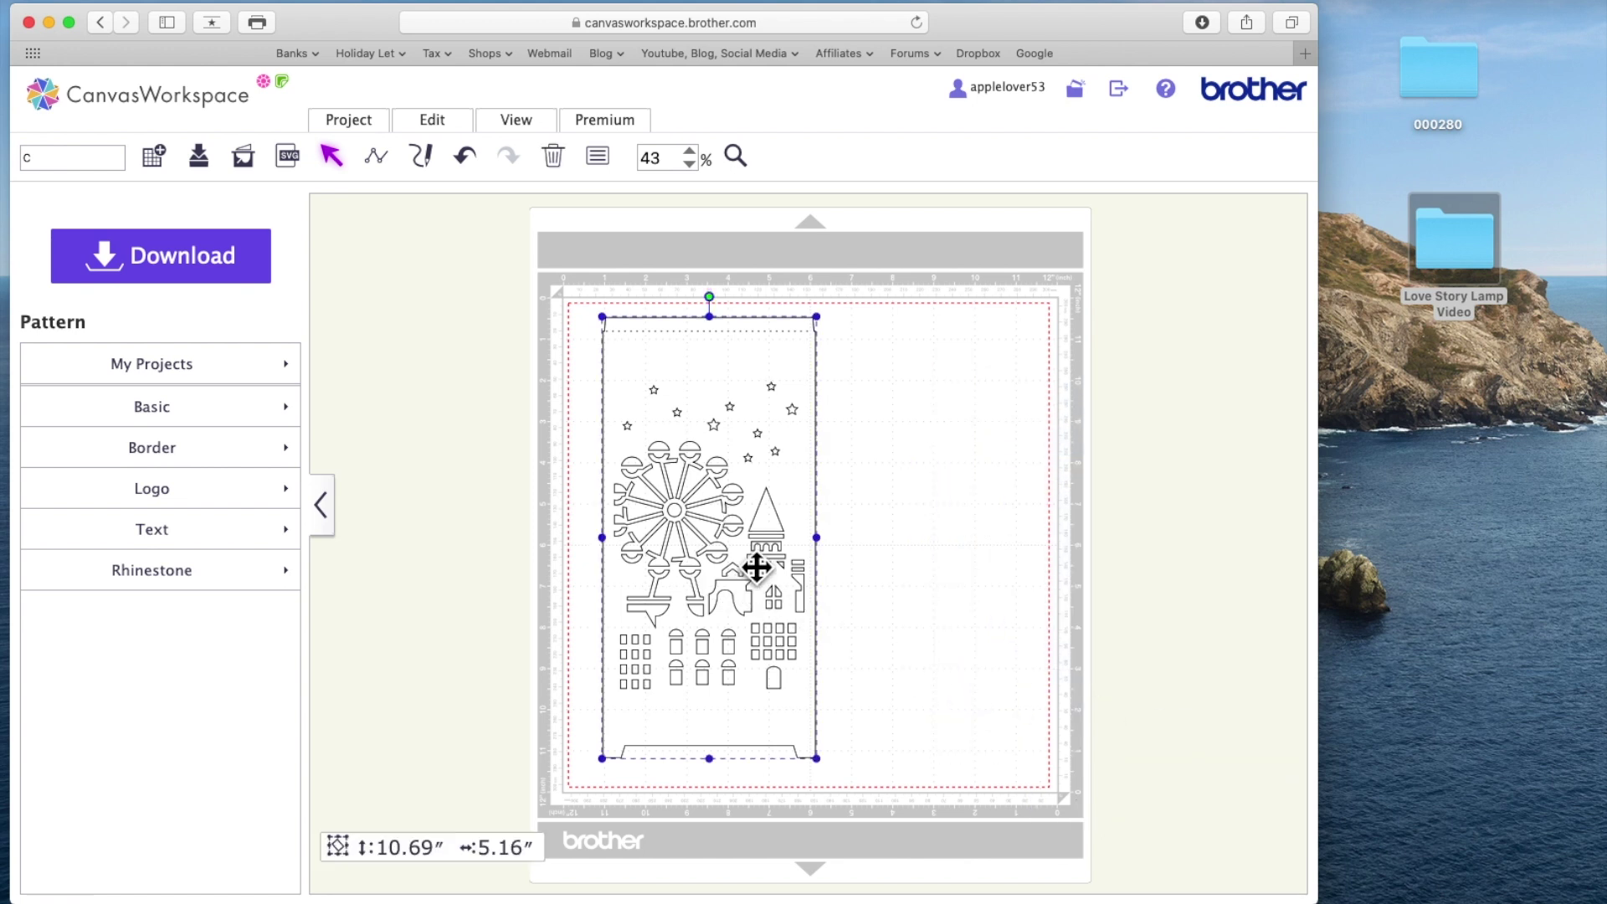
# Step: Name the project D, download D.fcm (15.0KB), and move it into the Love Story Lamp Video folder
pyautogui.click(870, 420)
pyautogui.doubleClick(25, 158)
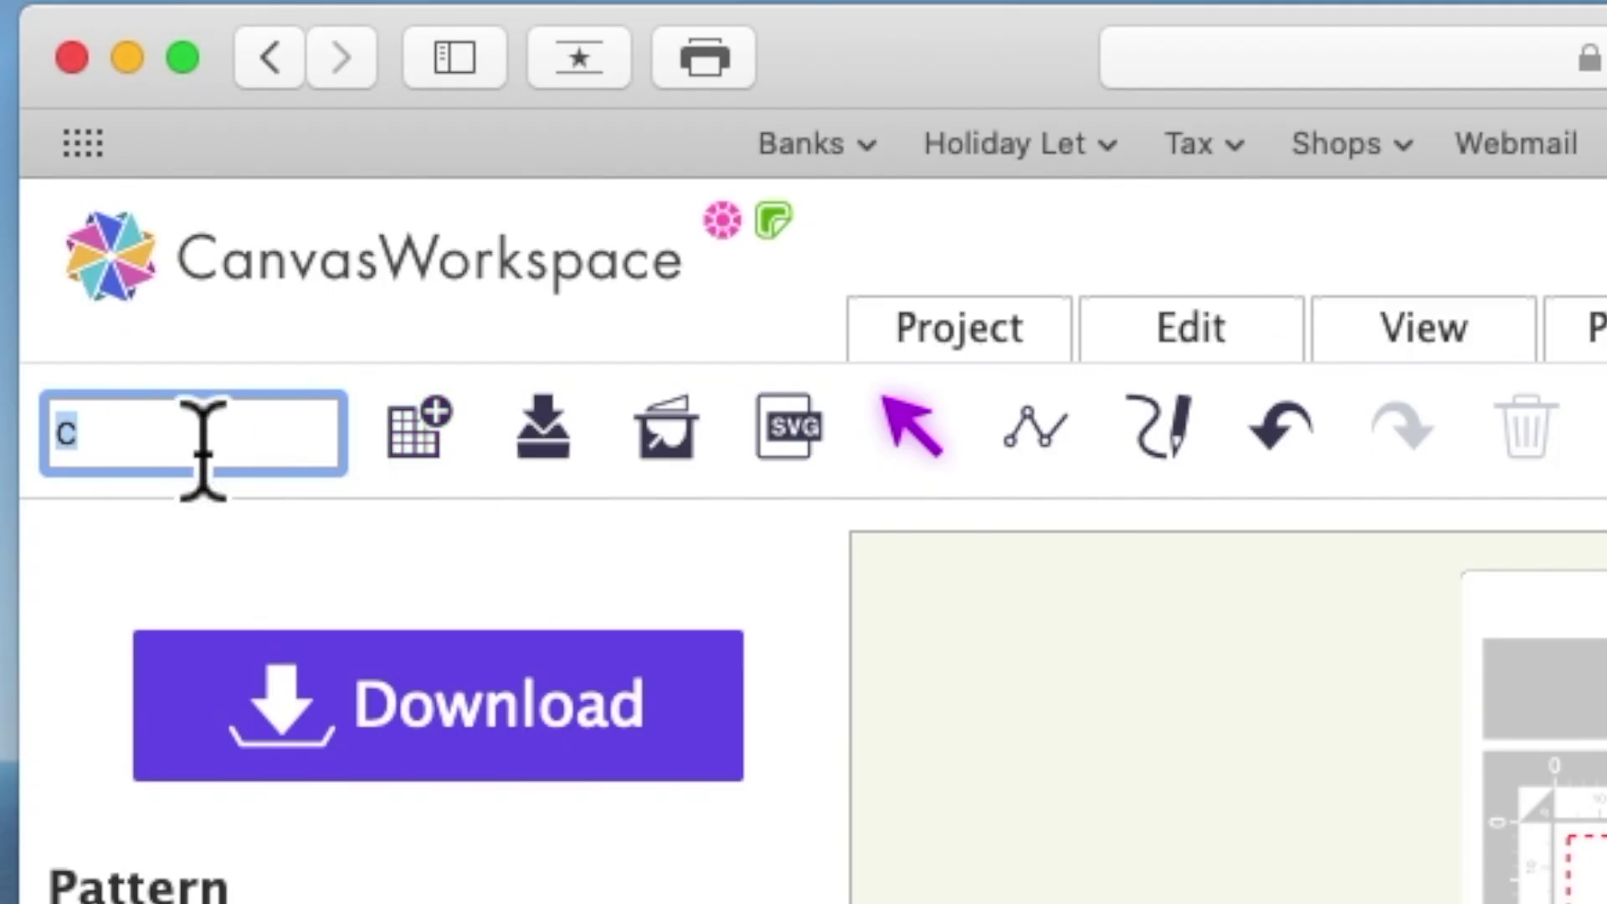
pyautogui.write('D')
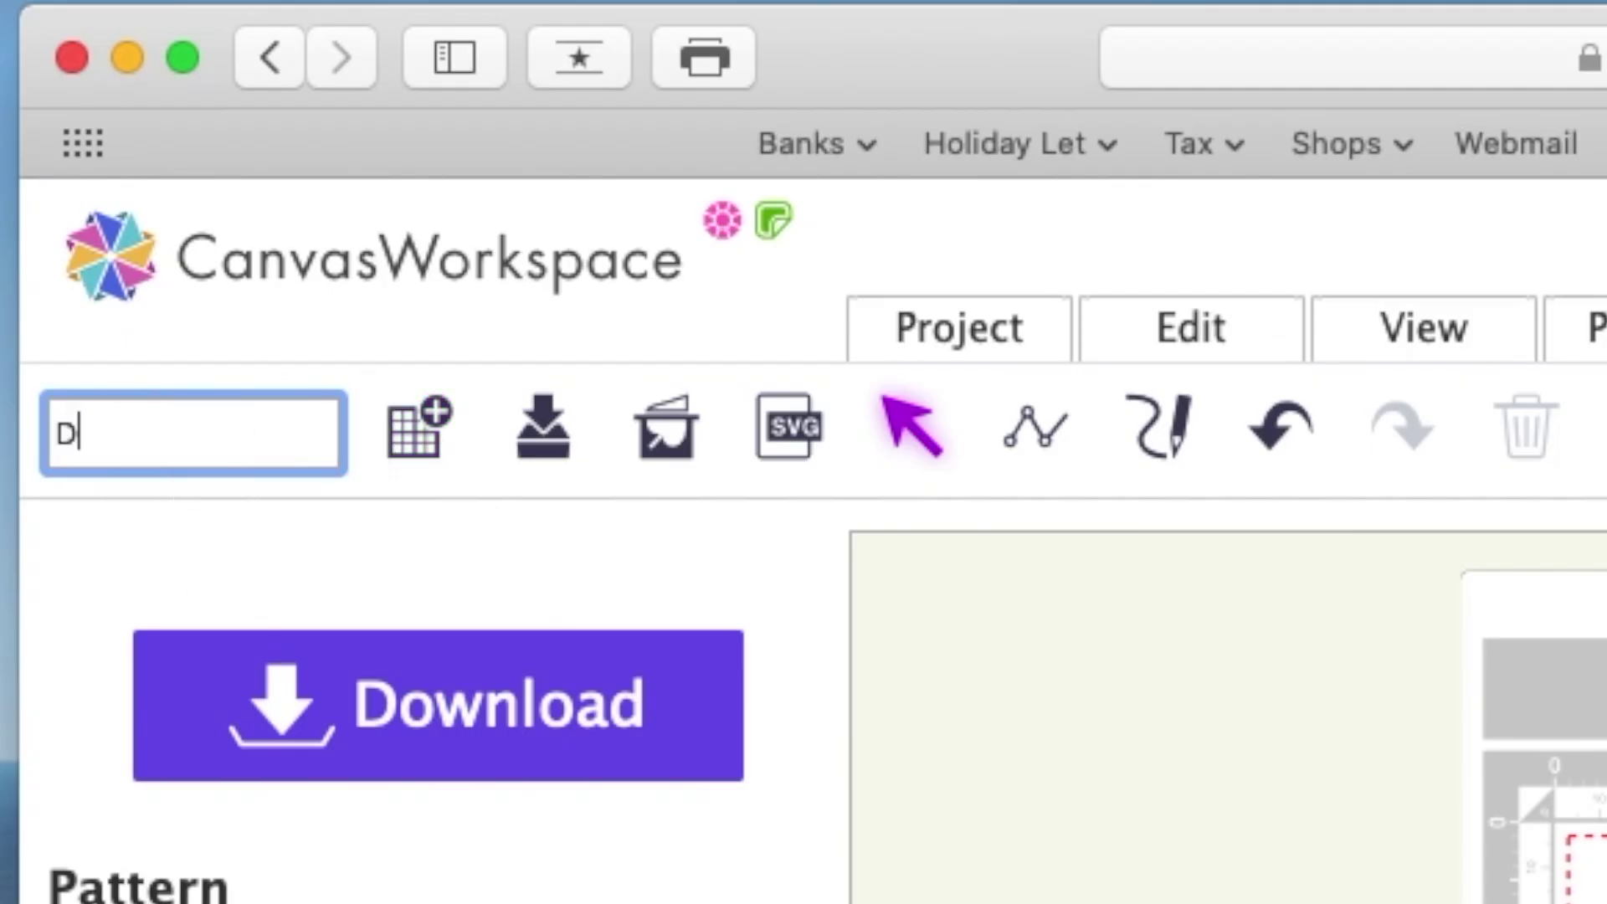
pyautogui.click(512, 733)
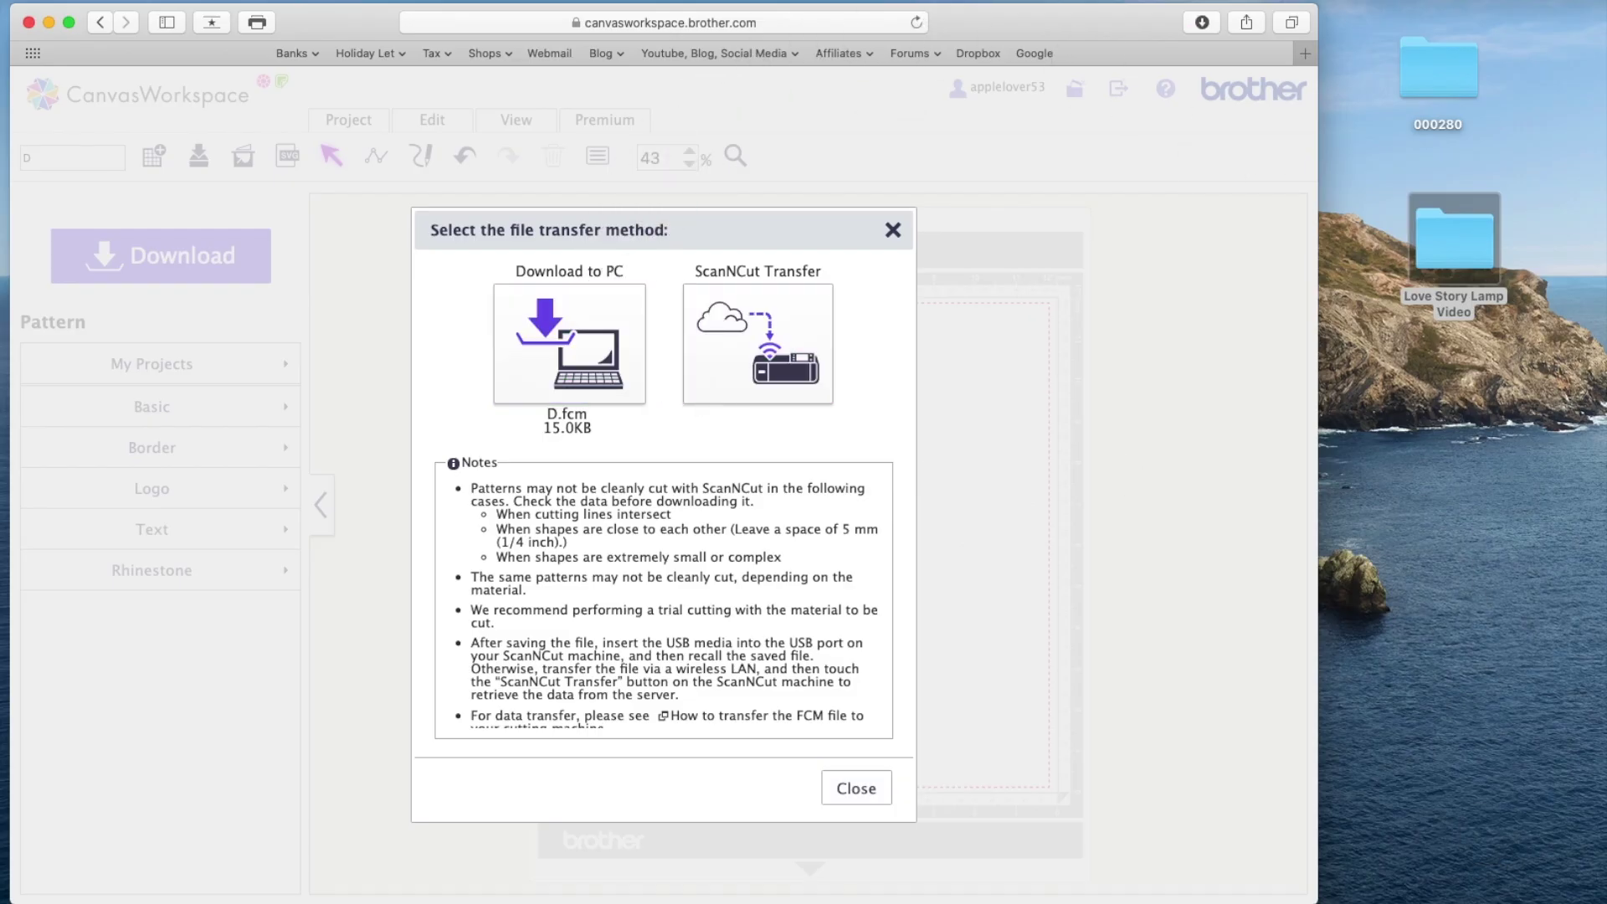
pyautogui.click(1507, 849)
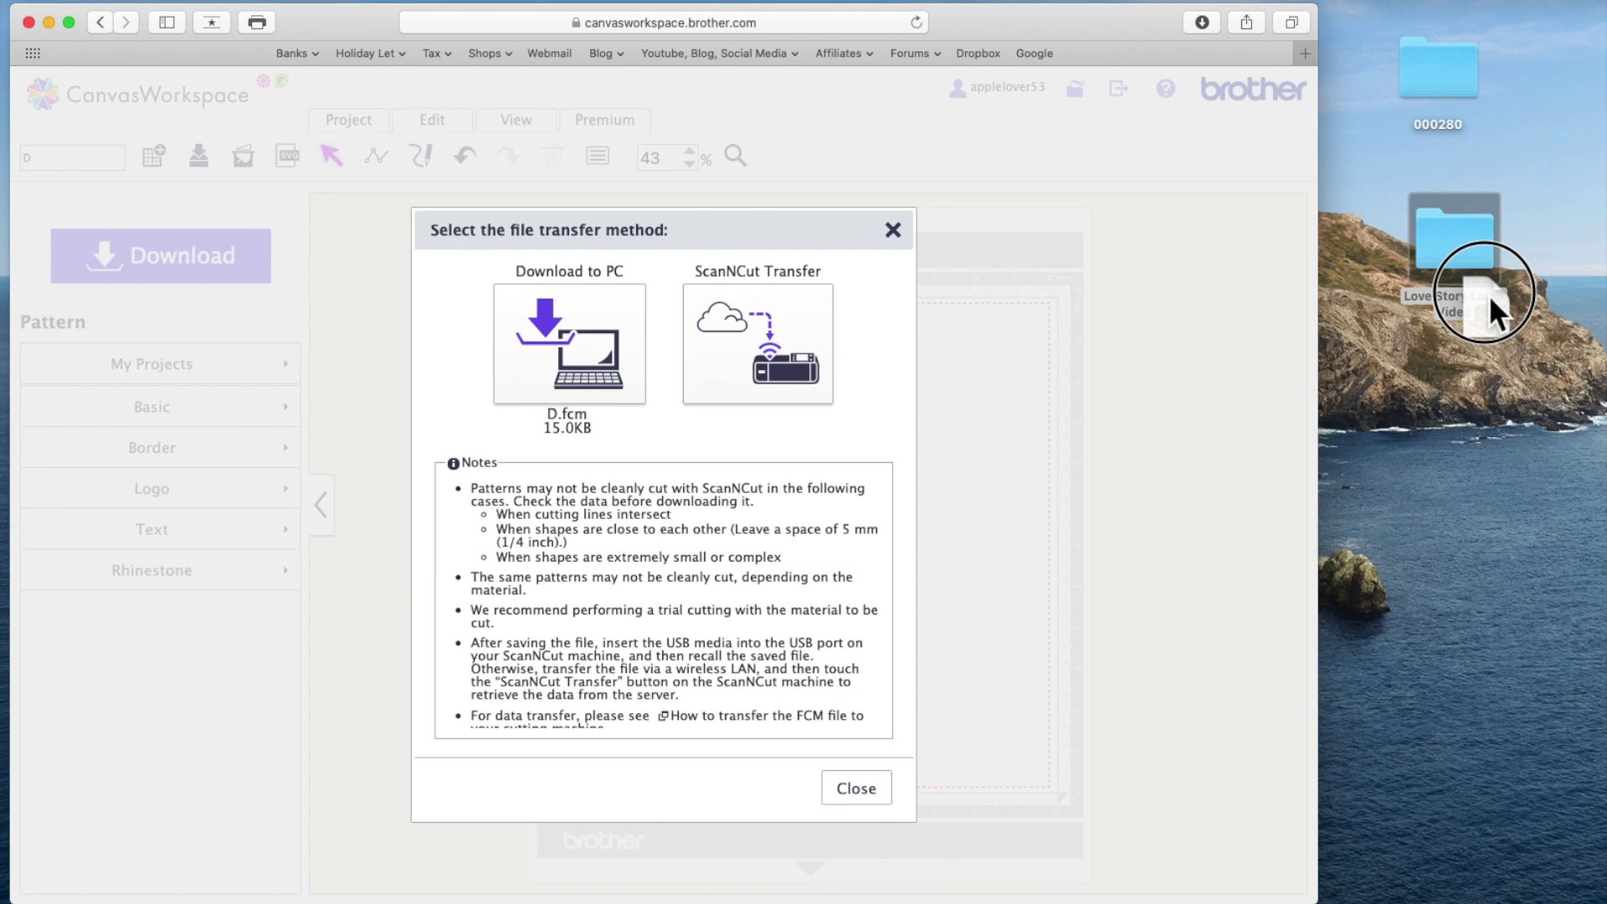
pyautogui.moveTo(1464, 243); pyautogui.dragTo(1465, 242)
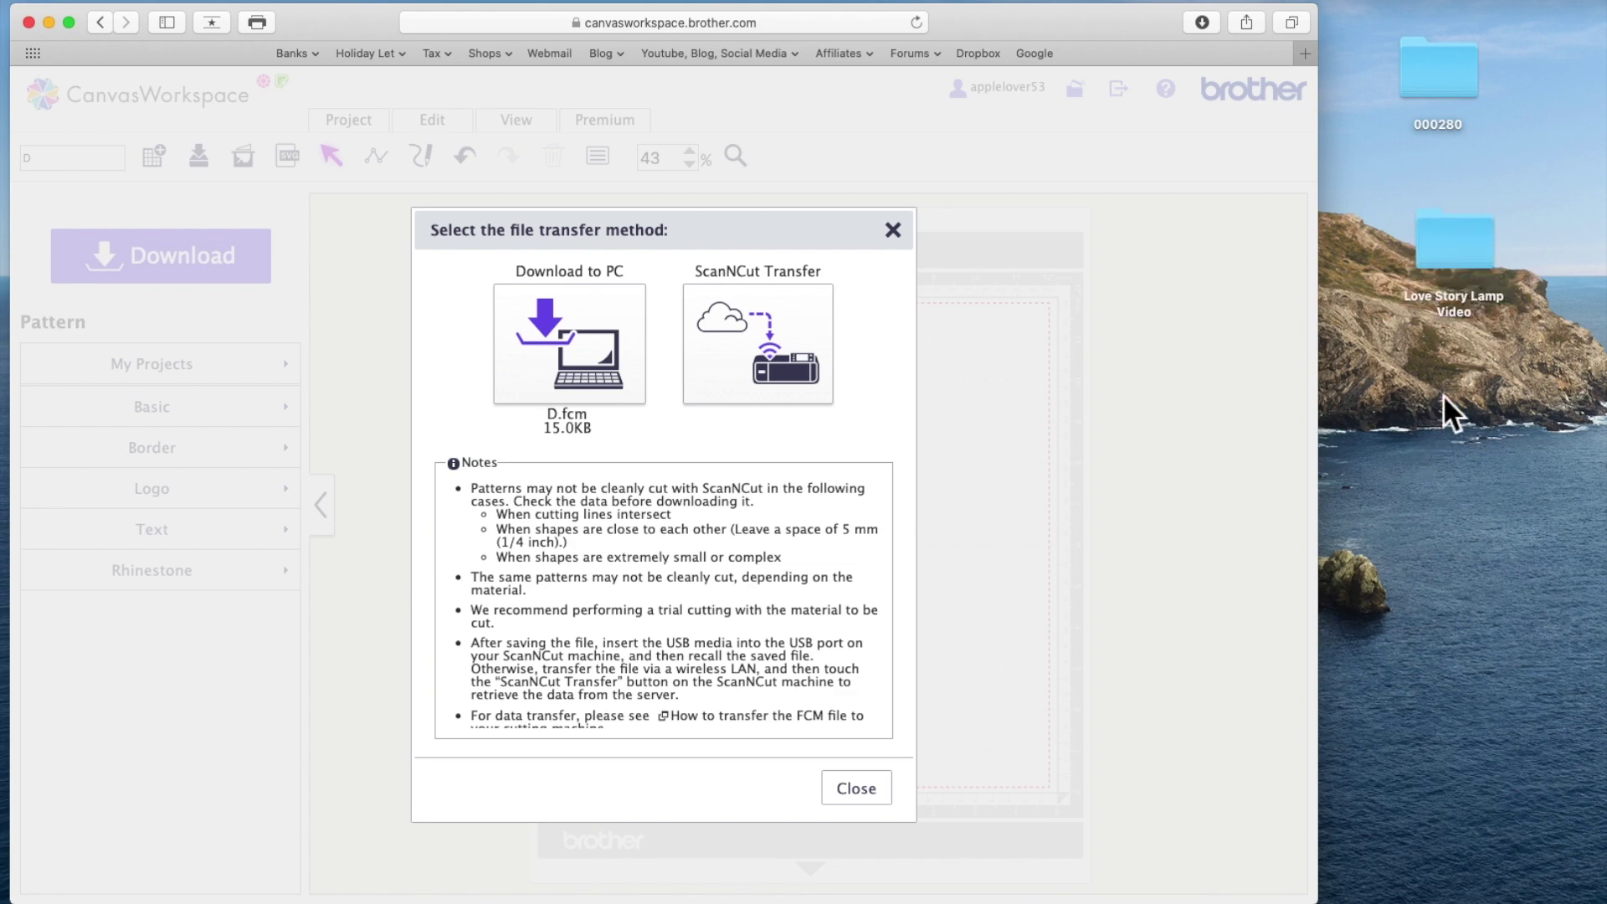
pyautogui.click(870, 791)
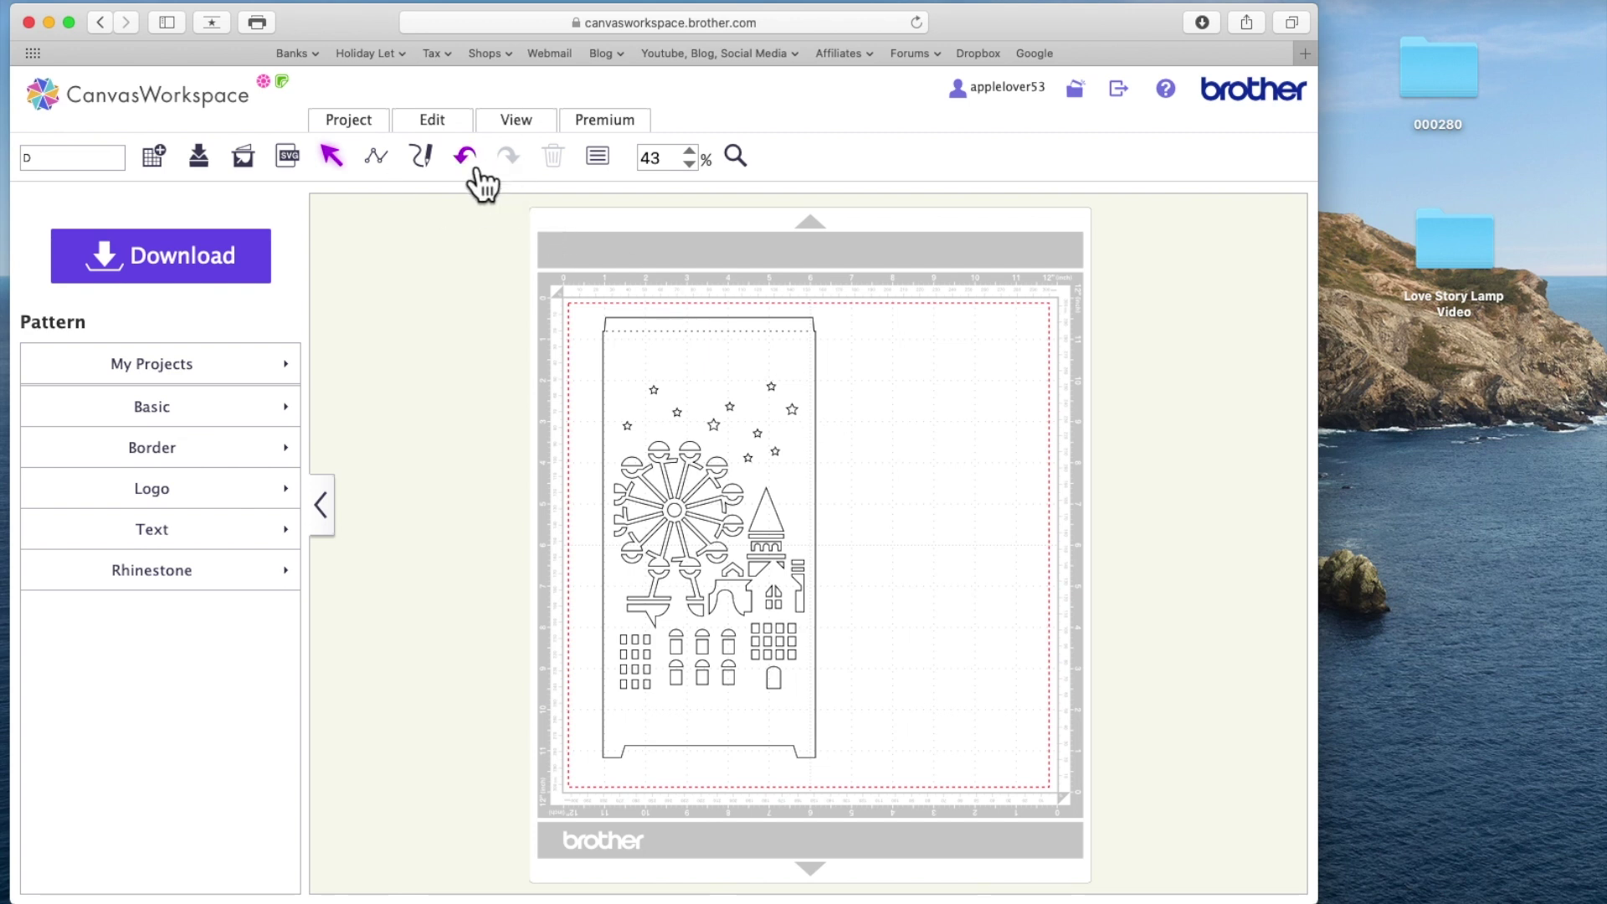
# Step: Undo to restore the octagon pieces, delete the city panel, and move the snowflake onto the mat
pyautogui.click(474, 170)
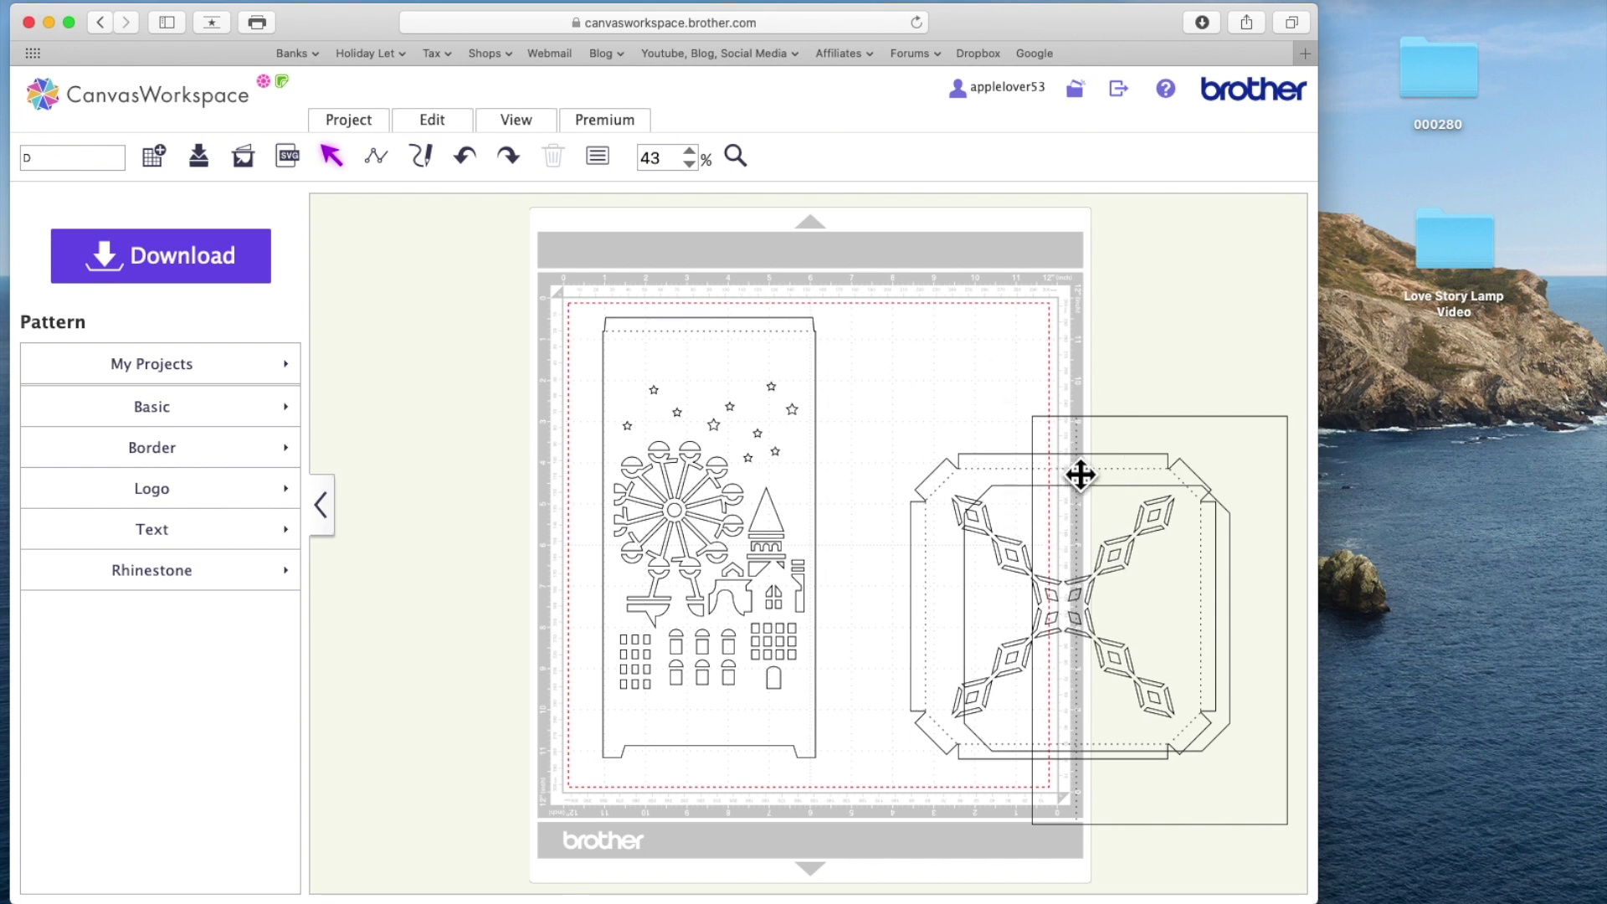
pyautogui.click(756, 460)
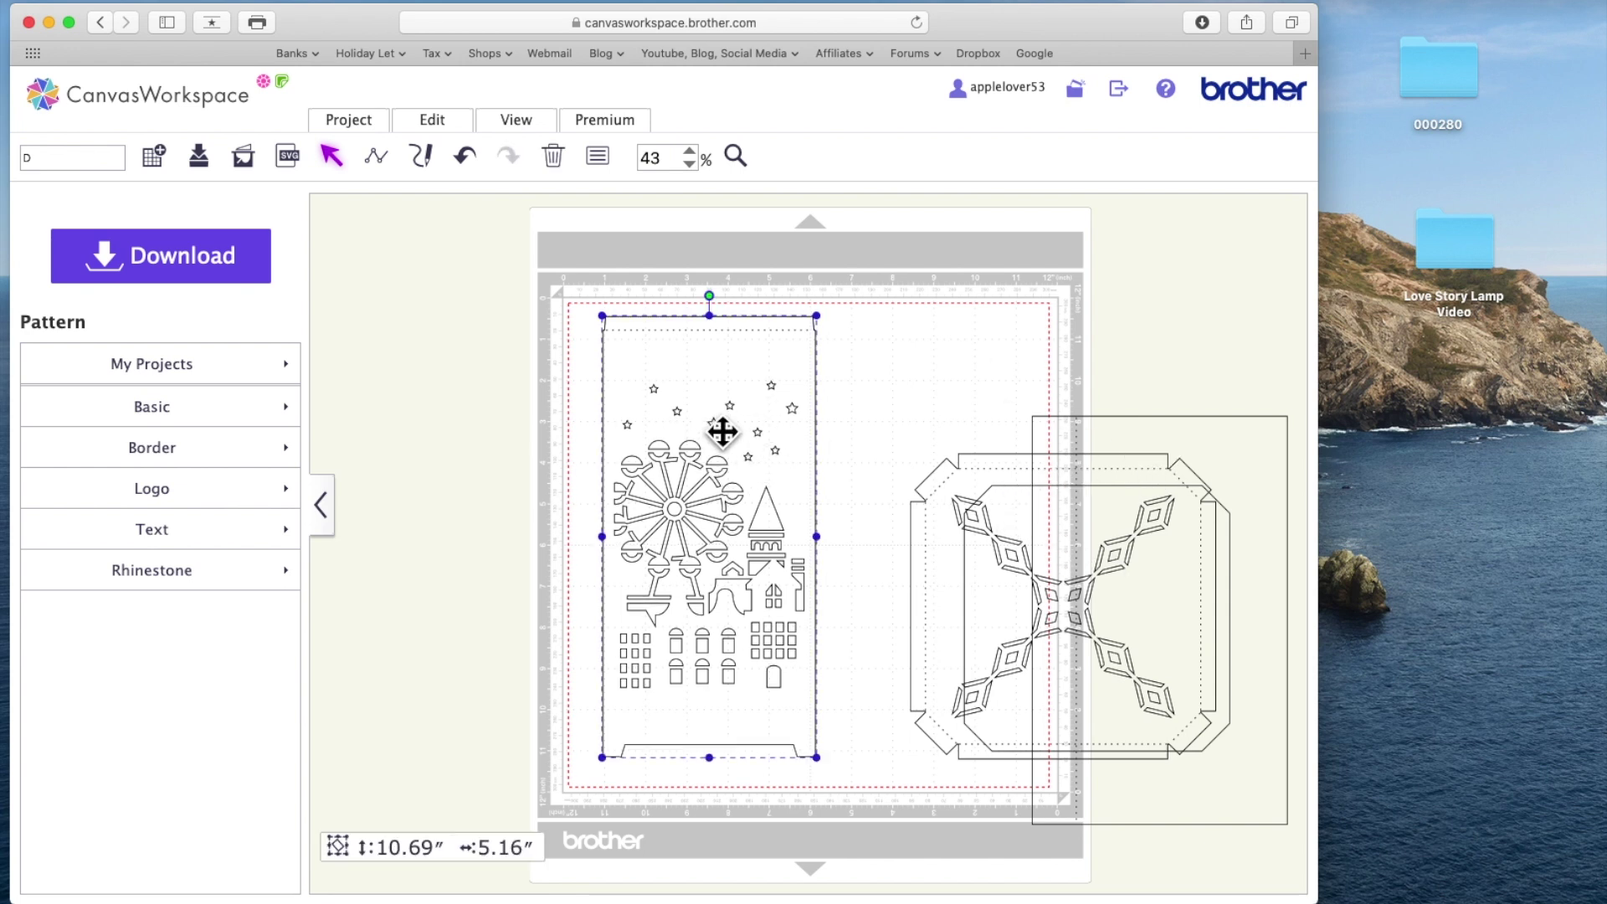
pyautogui.press('Delete')
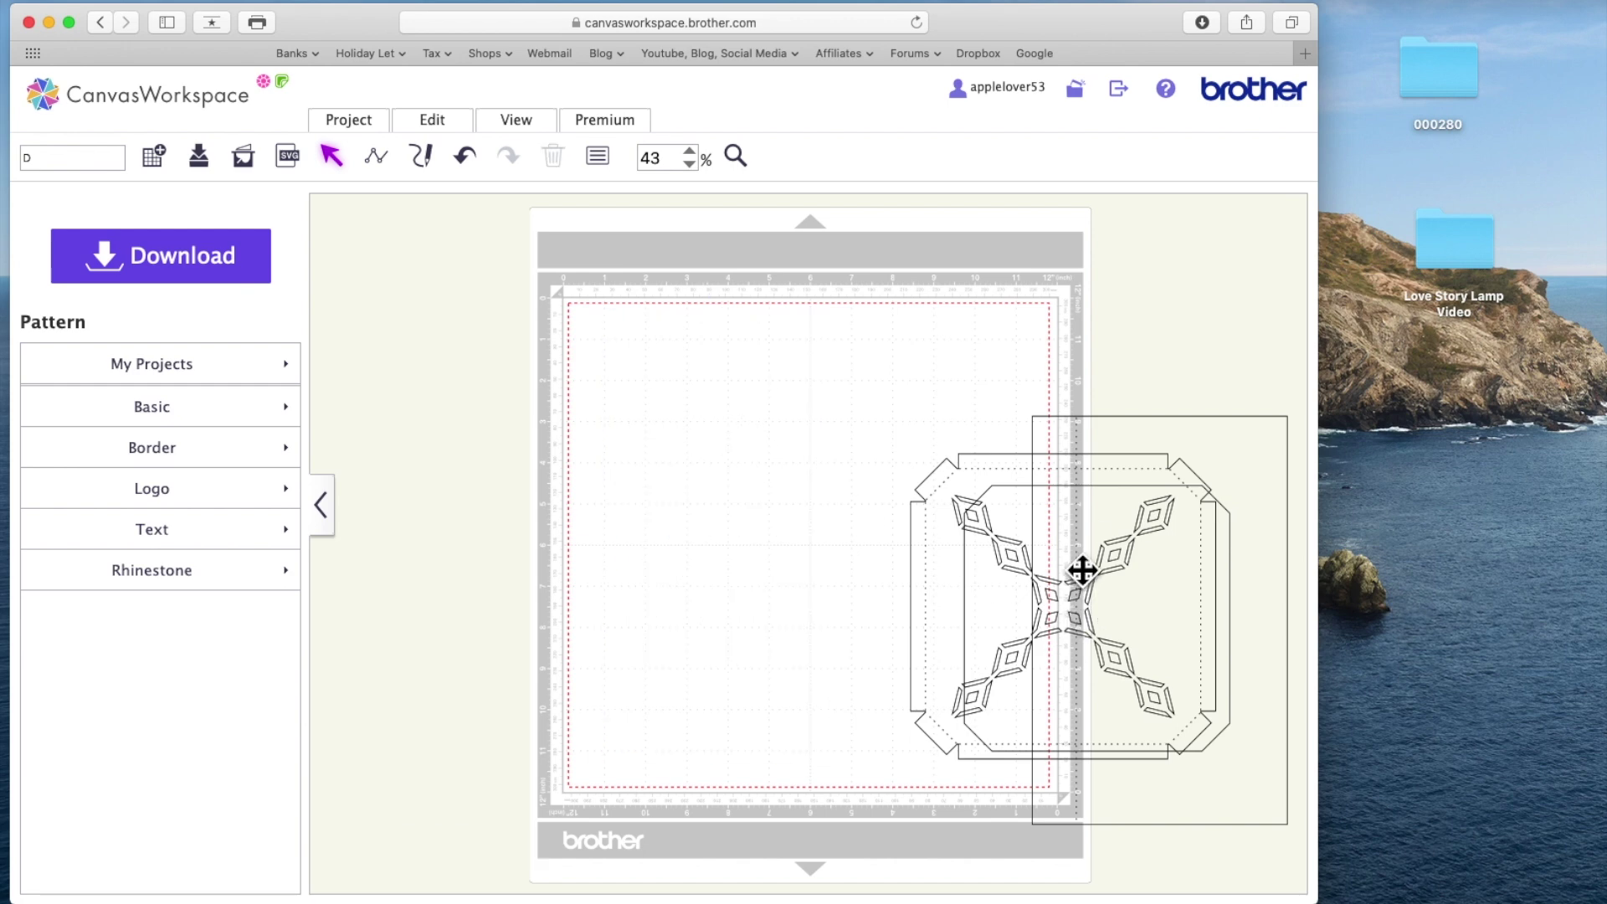
pyautogui.click(1036, 574)
pyautogui.moveTo(1047, 524); pyautogui.dragTo(1070, 449)
pyautogui.moveTo(937, 528); pyautogui.dragTo(656, 405)
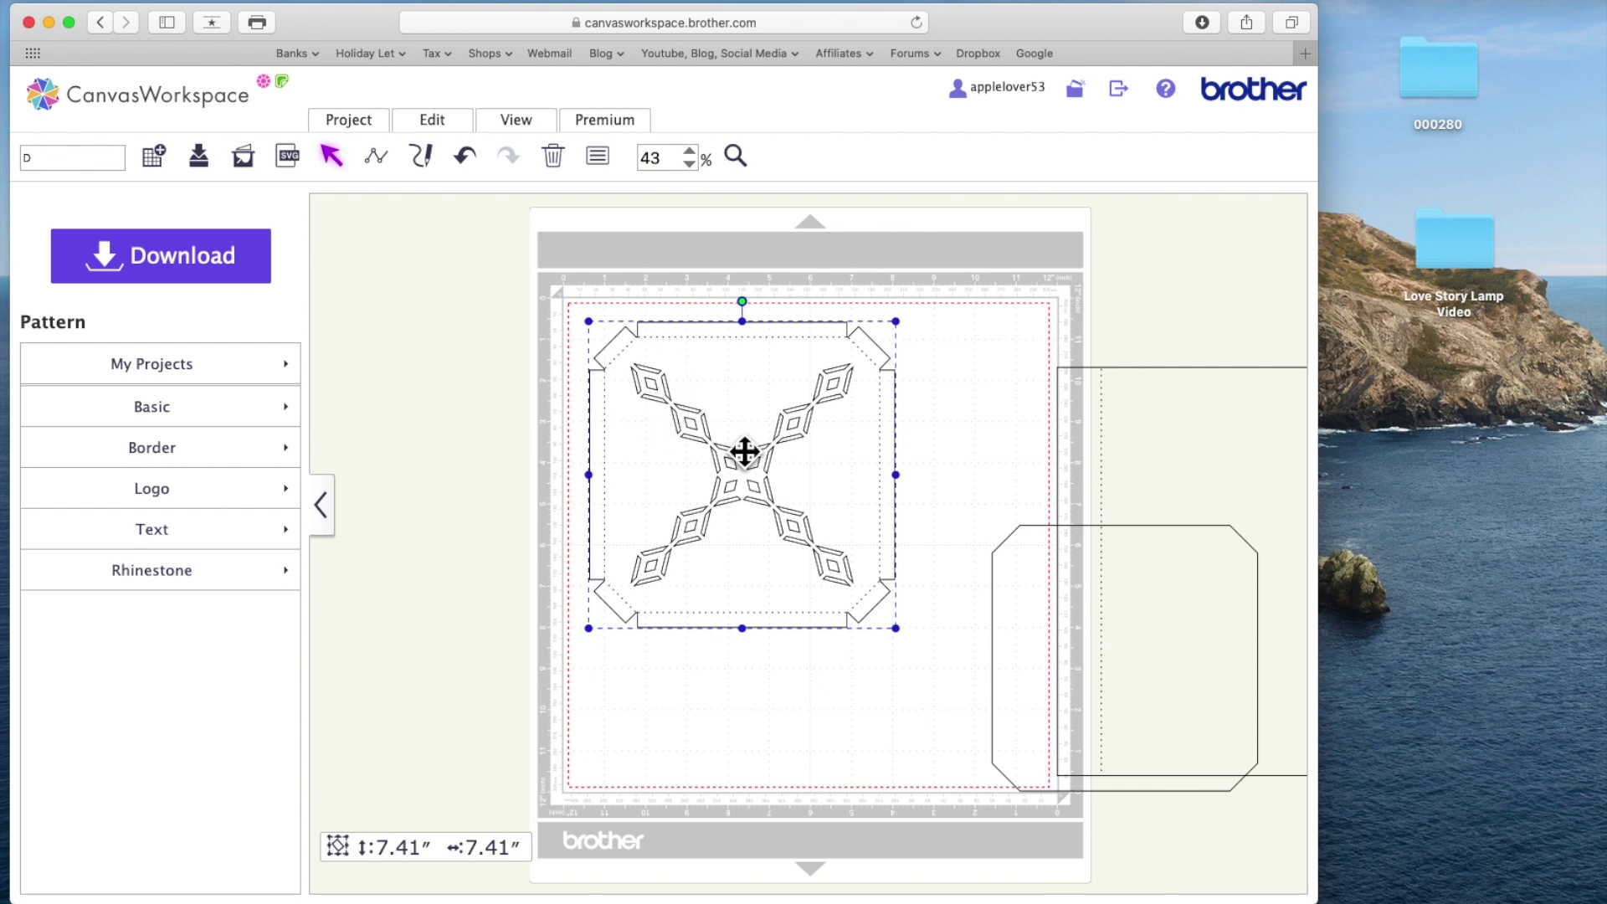
# Step: Title the project E and delete the tall piece beside the mat
pyautogui.click(27, 159)
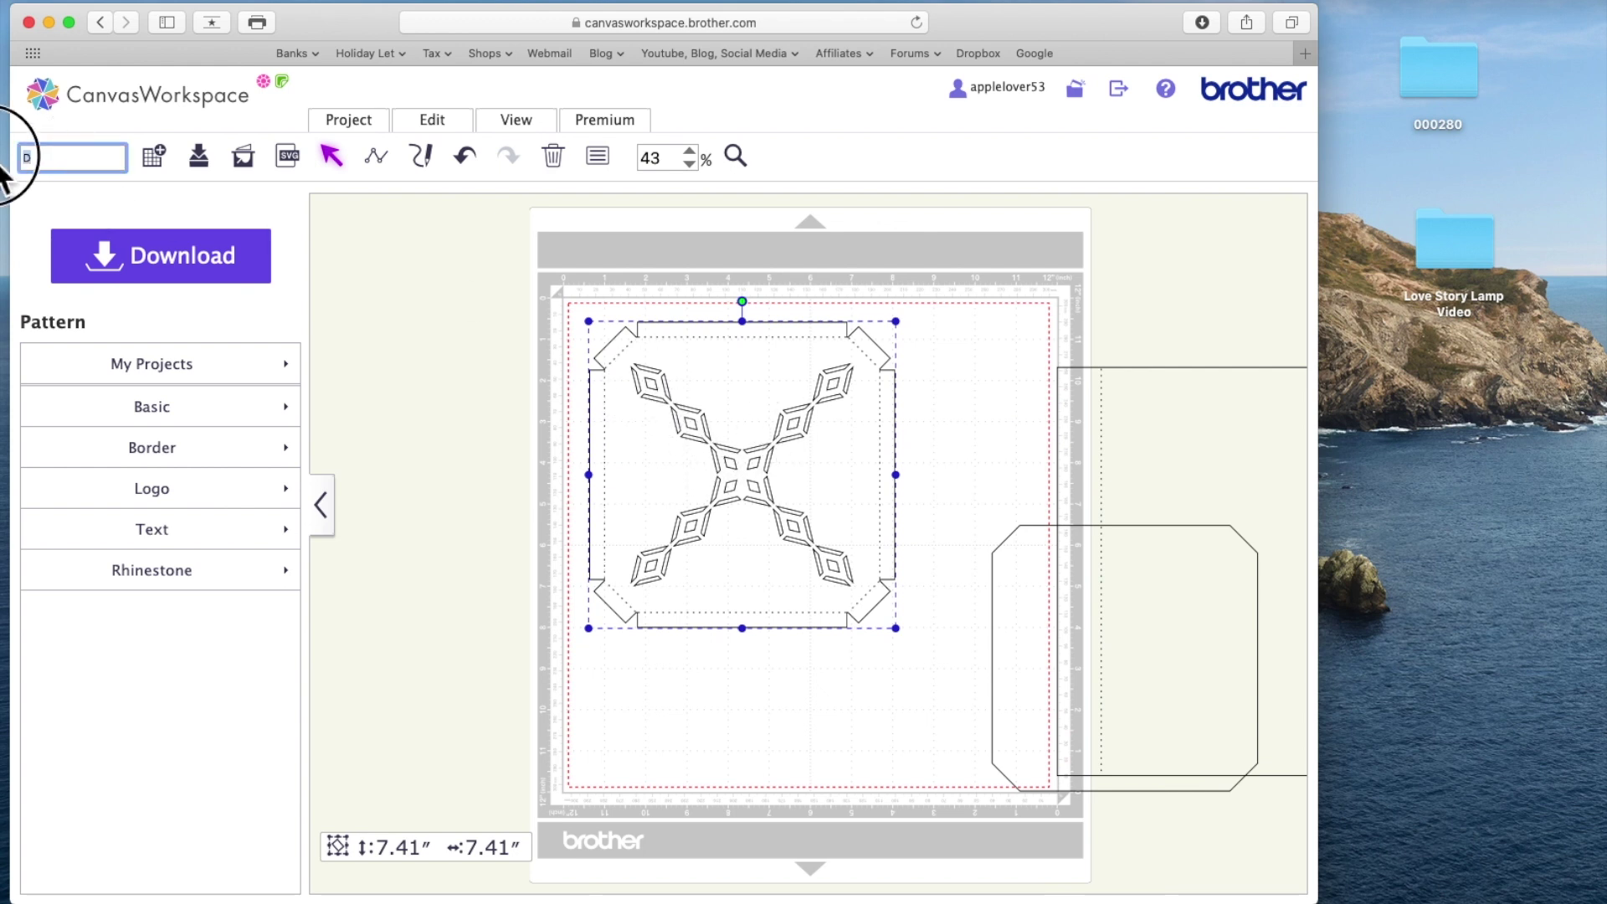
pyautogui.write('E')
pyautogui.click(1115, 385)
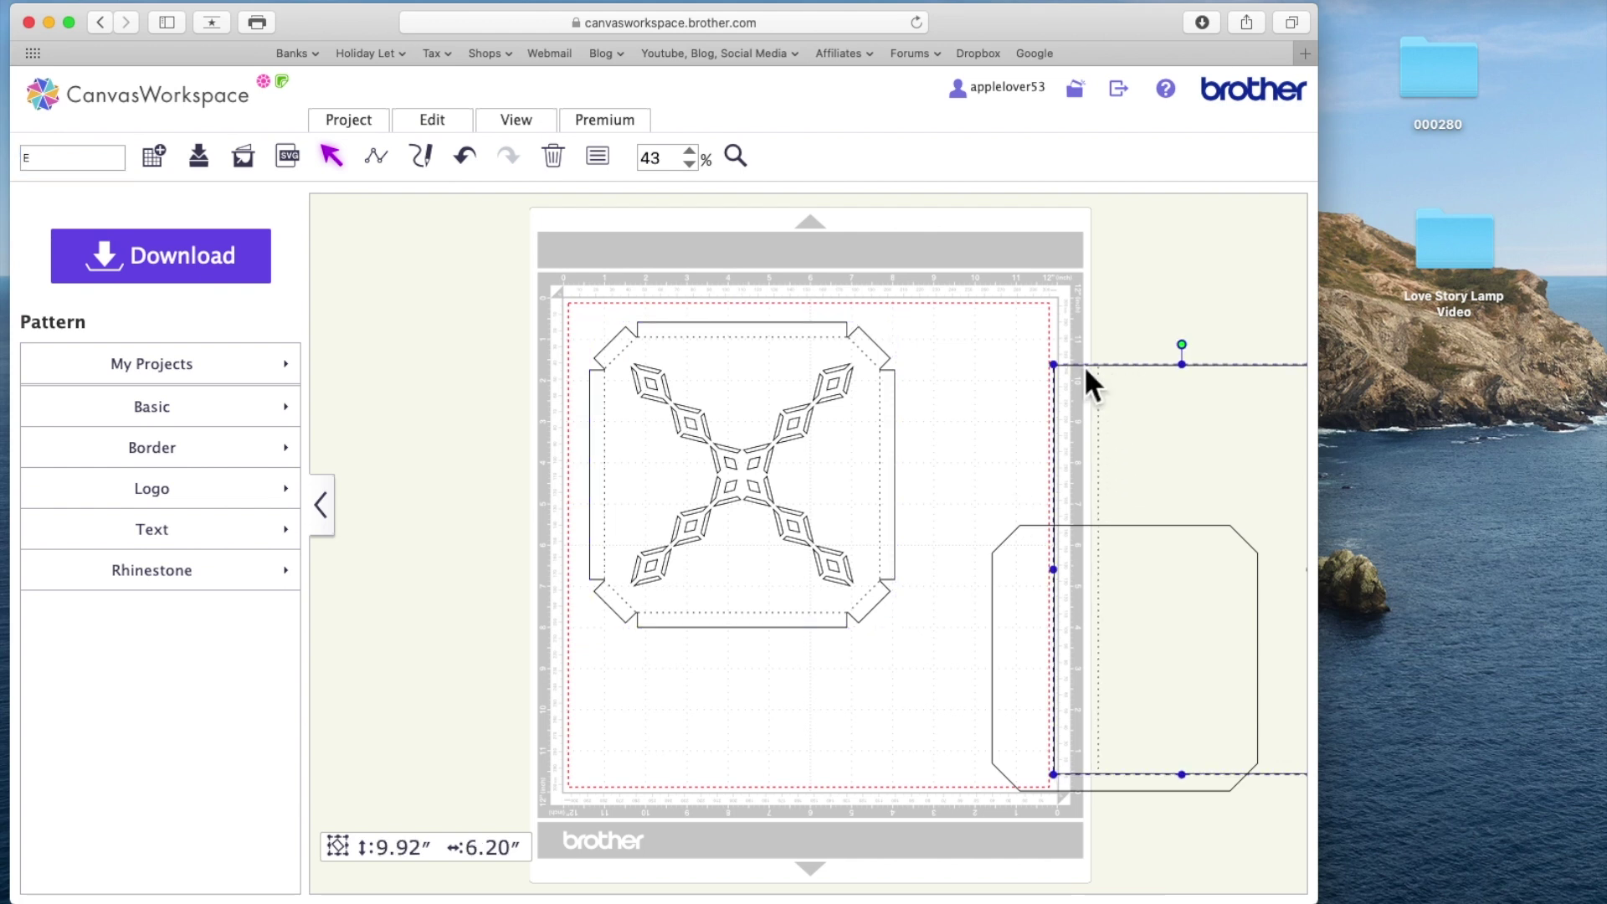
pyautogui.press('Delete')
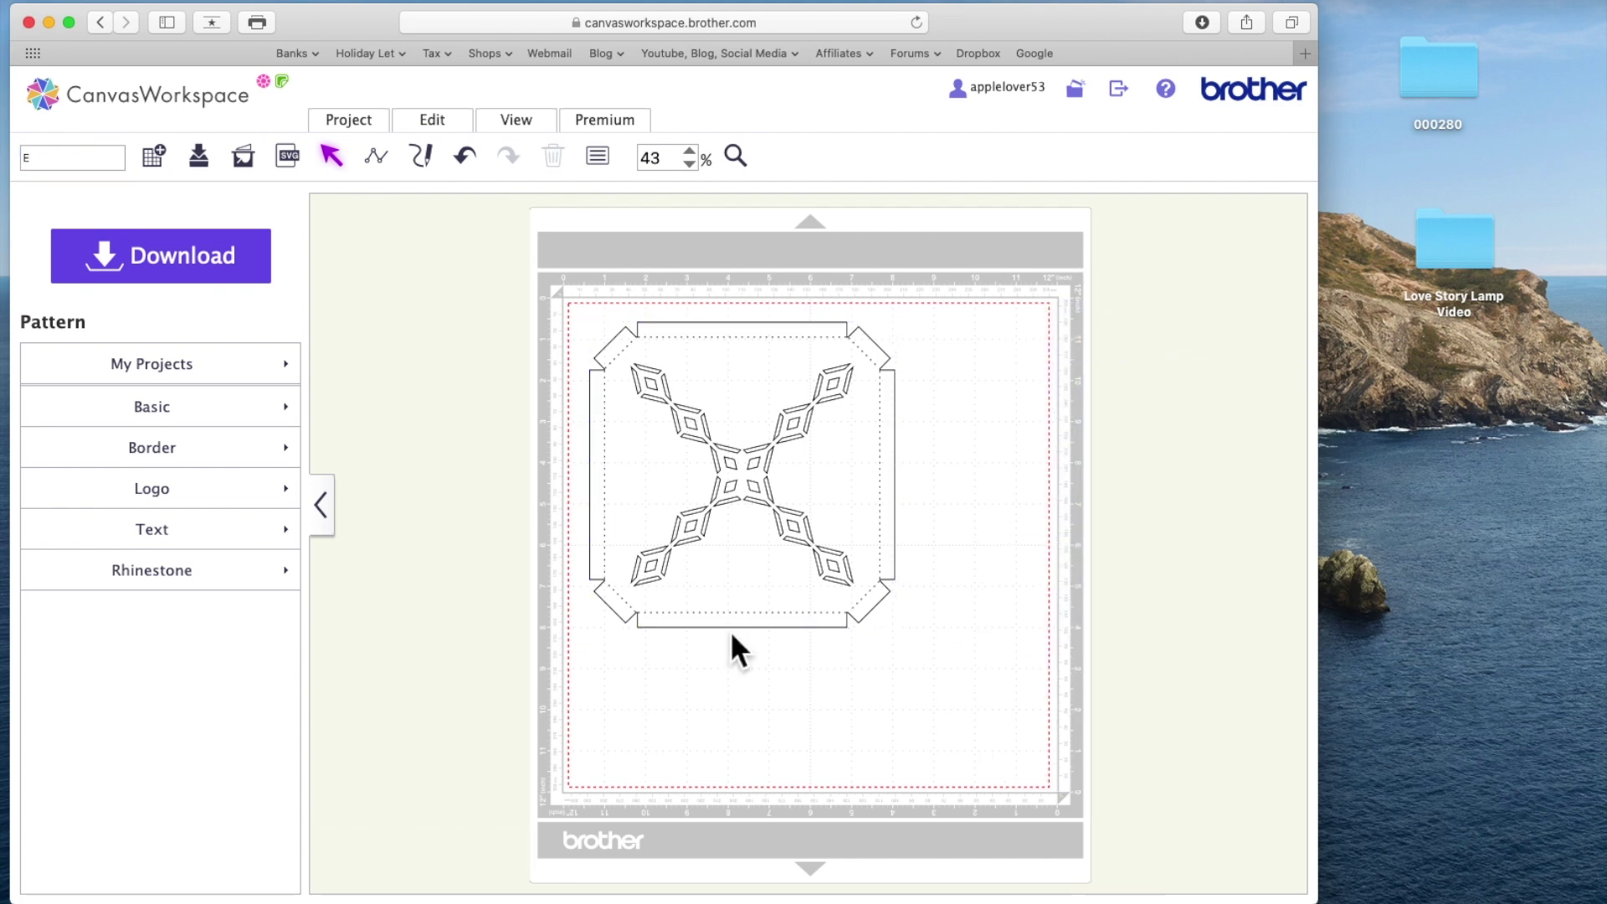
# Step: Download E.fcm to the PC and drop it into the Love Story Lamp Video folder
pyautogui.click(150, 266)
pyautogui.click(580, 376)
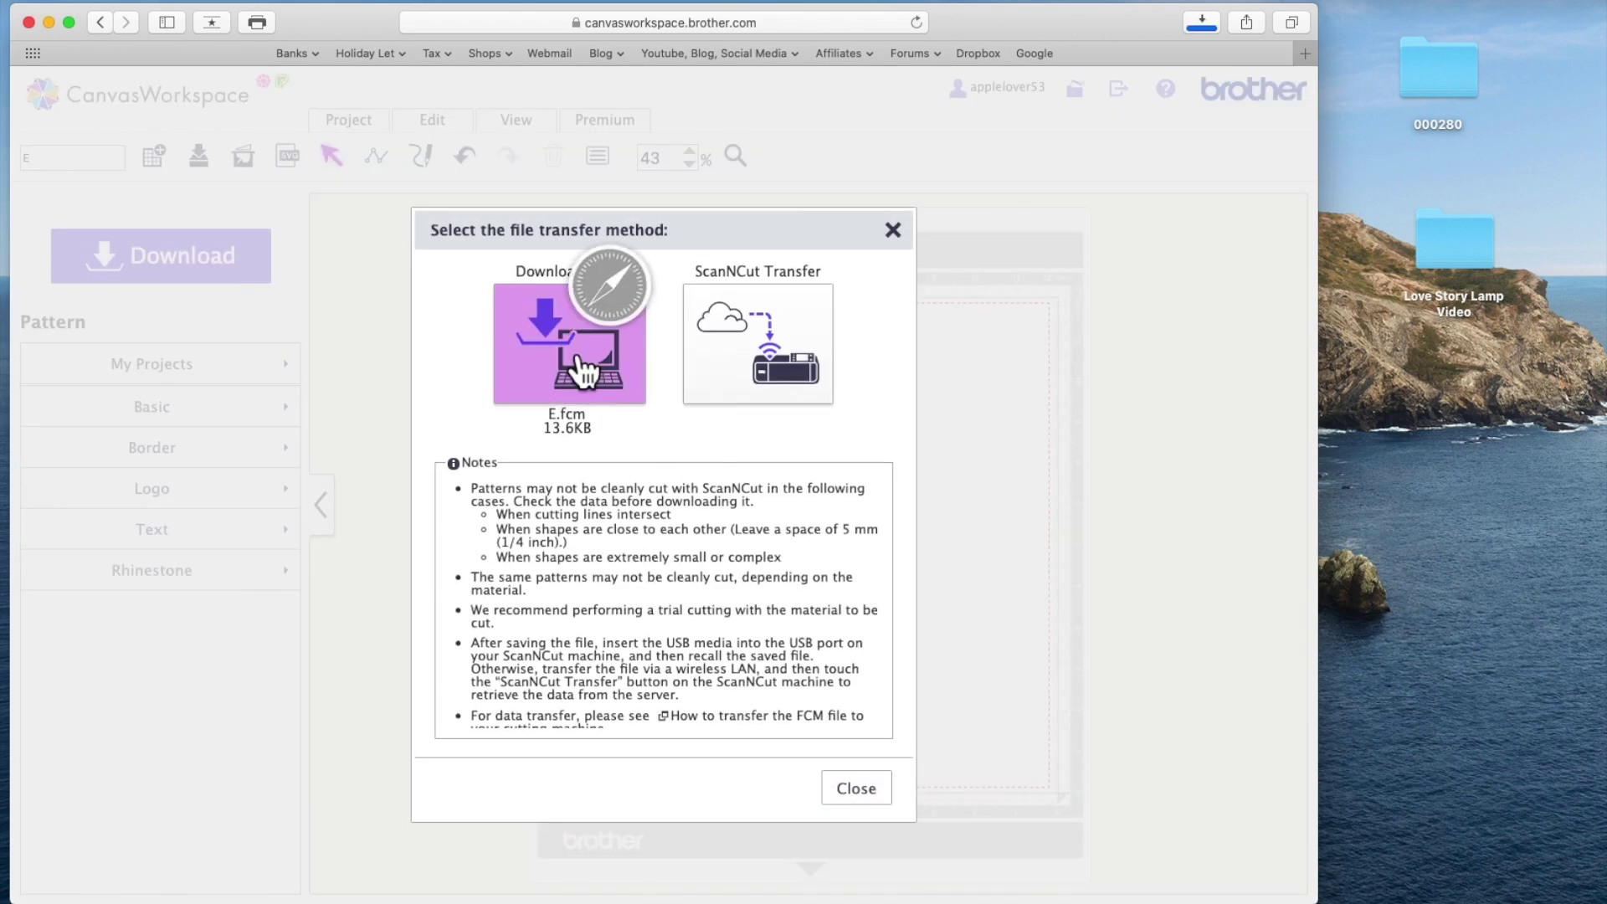
pyautogui.click(877, 794)
pyautogui.click(1499, 894)
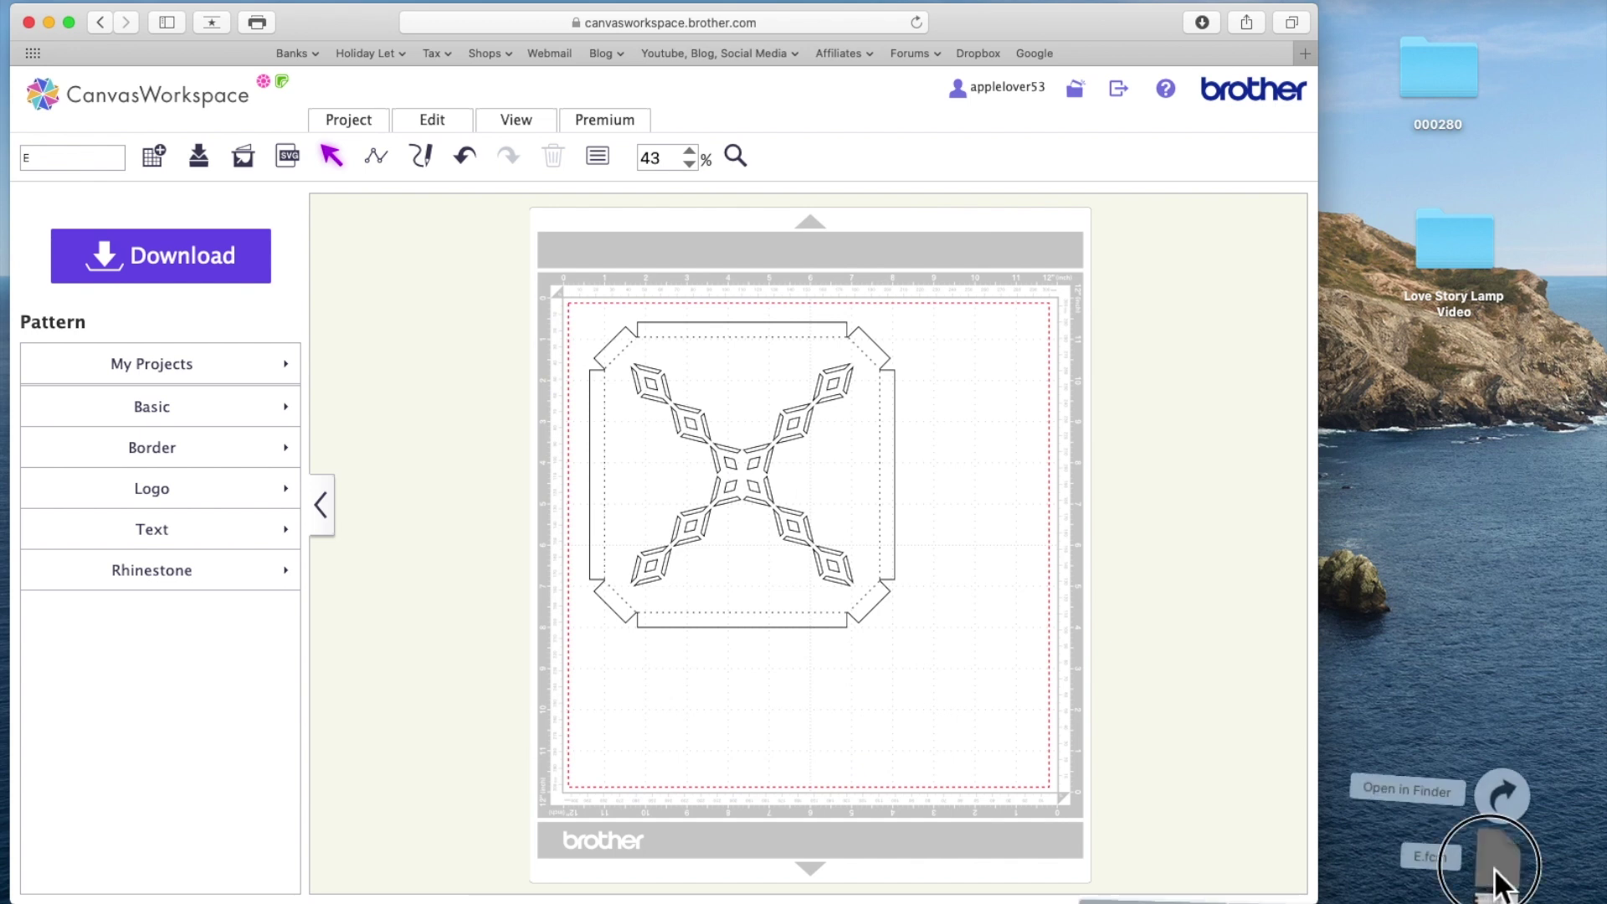
pyautogui.moveTo(1500, 861); pyautogui.dragTo(1470, 278)
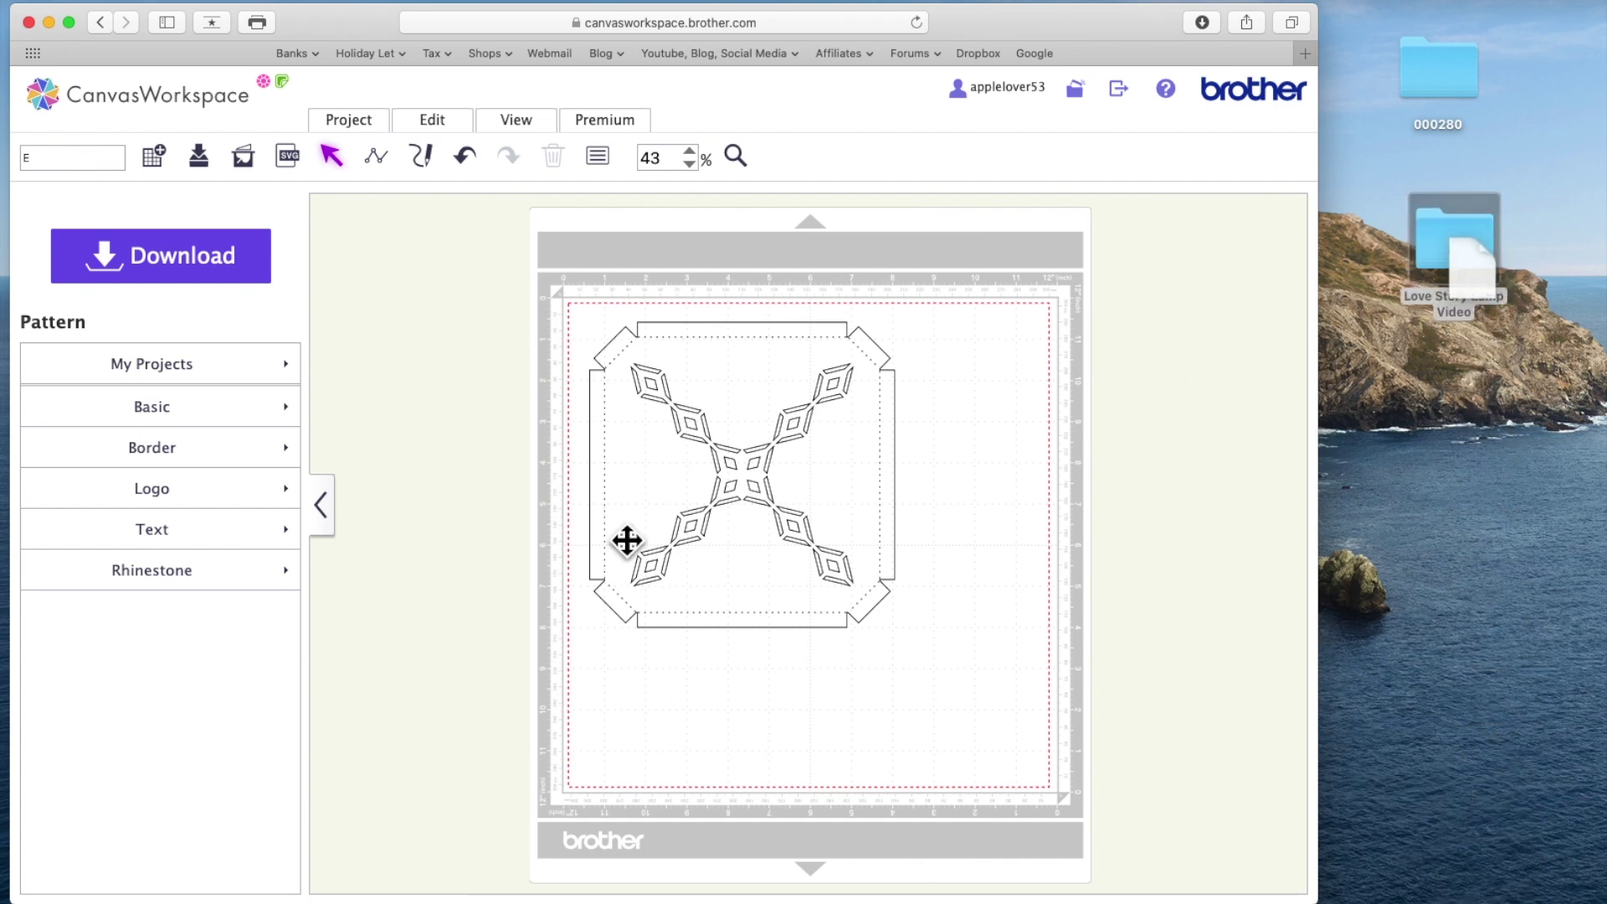
# Step: Restore the tall piece, delete the snowflake design, and position the rectangle panel on the mat
pyautogui.click(483, 165)
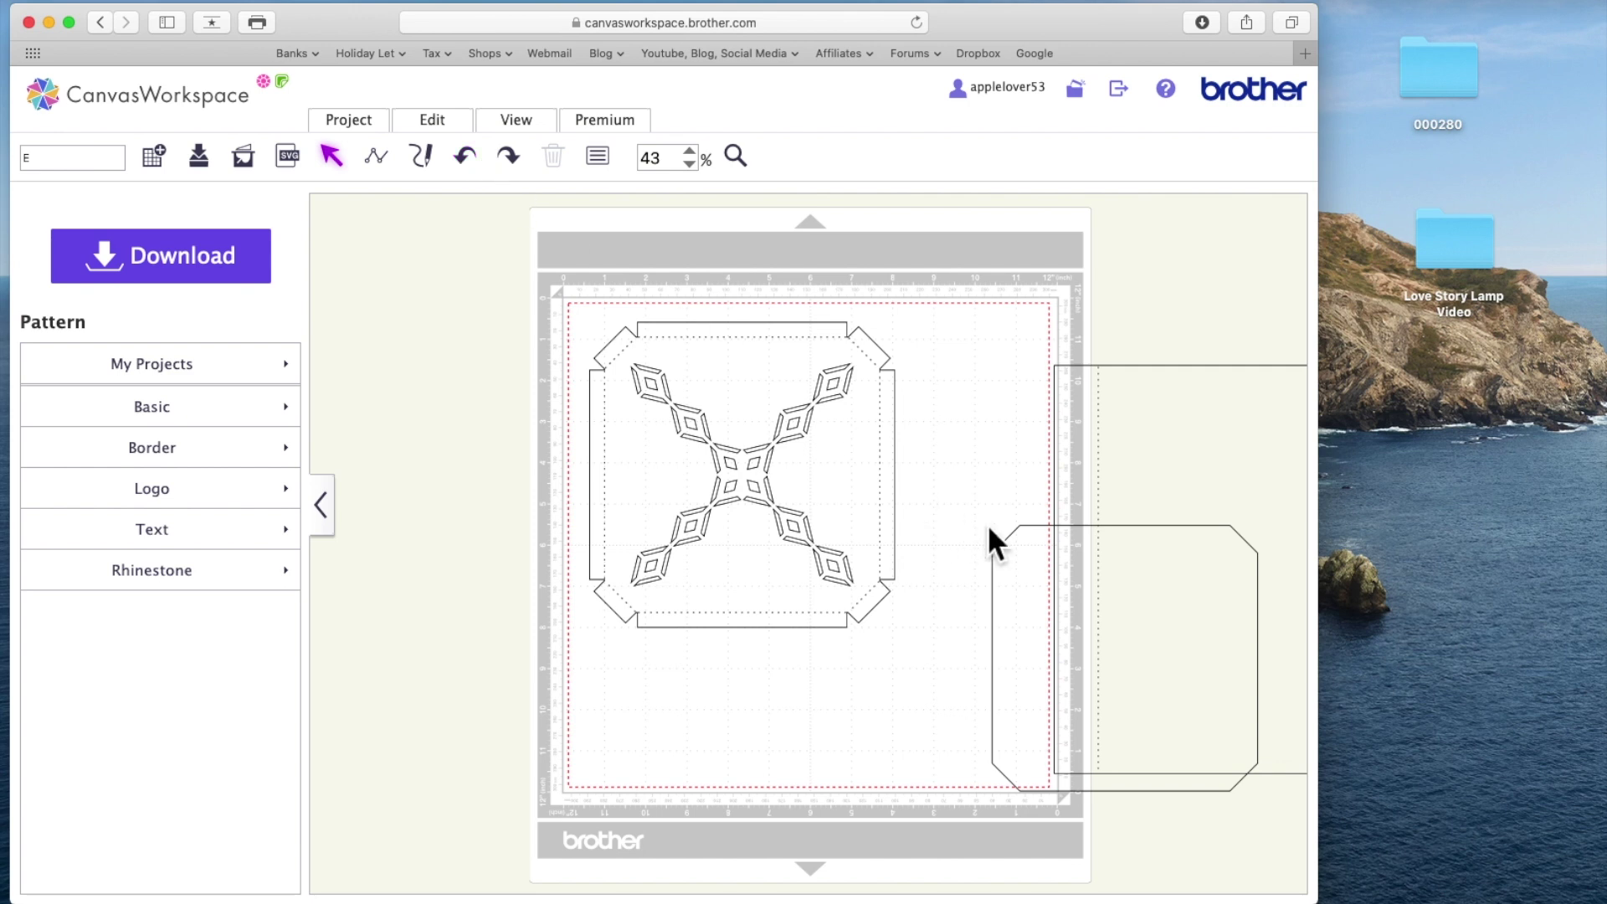
pyautogui.click(1127, 438)
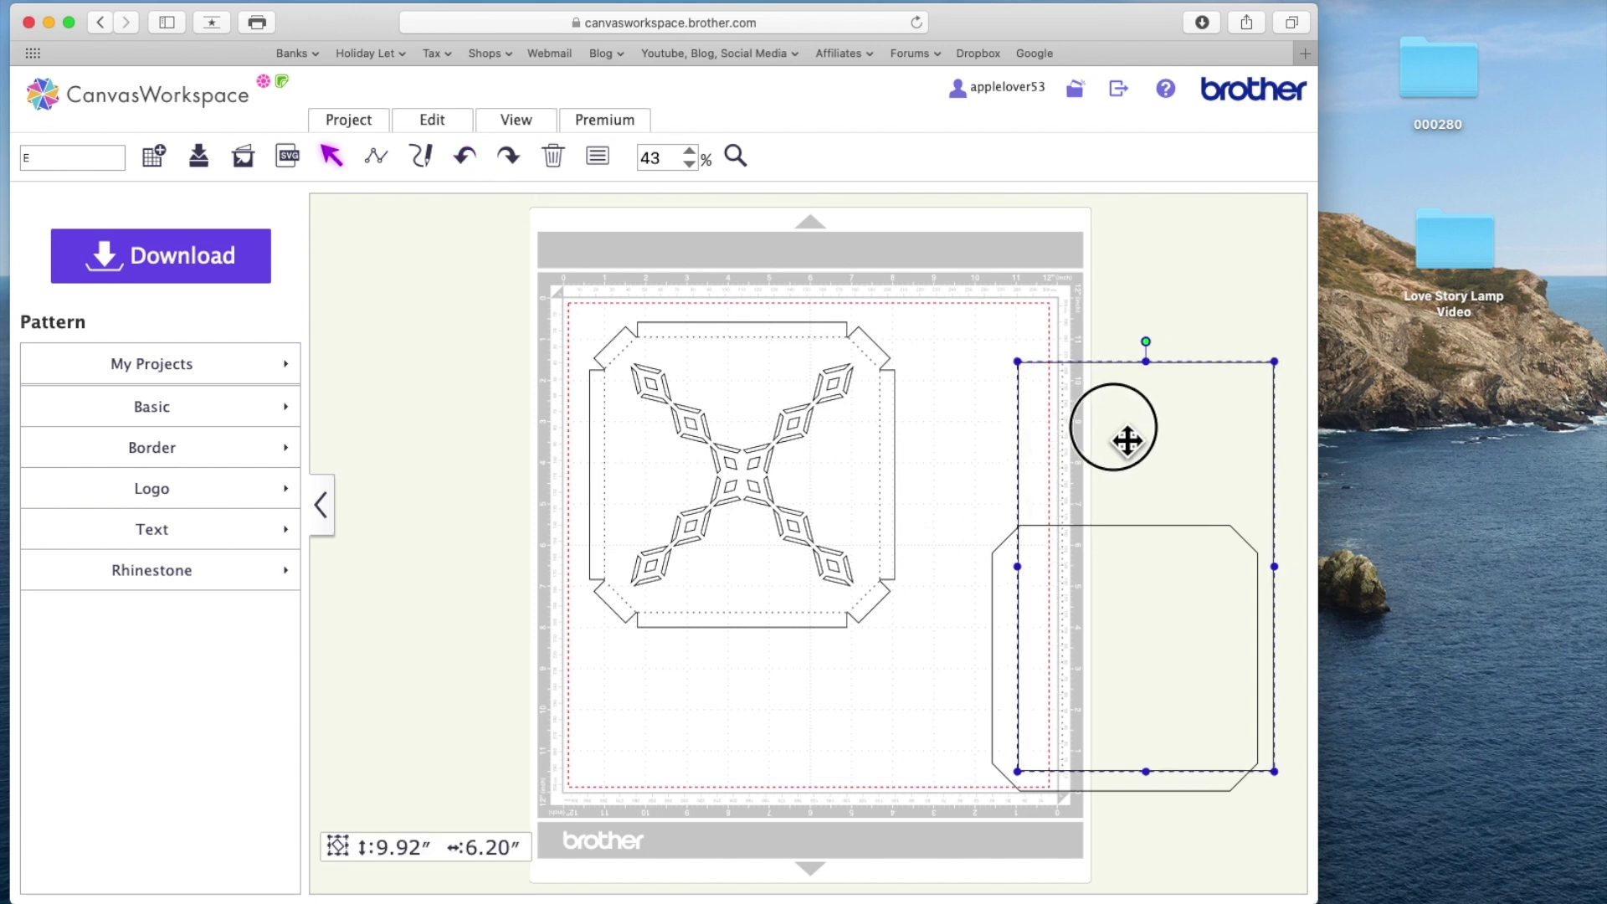
pyautogui.click(764, 463)
pyautogui.press('Delete')
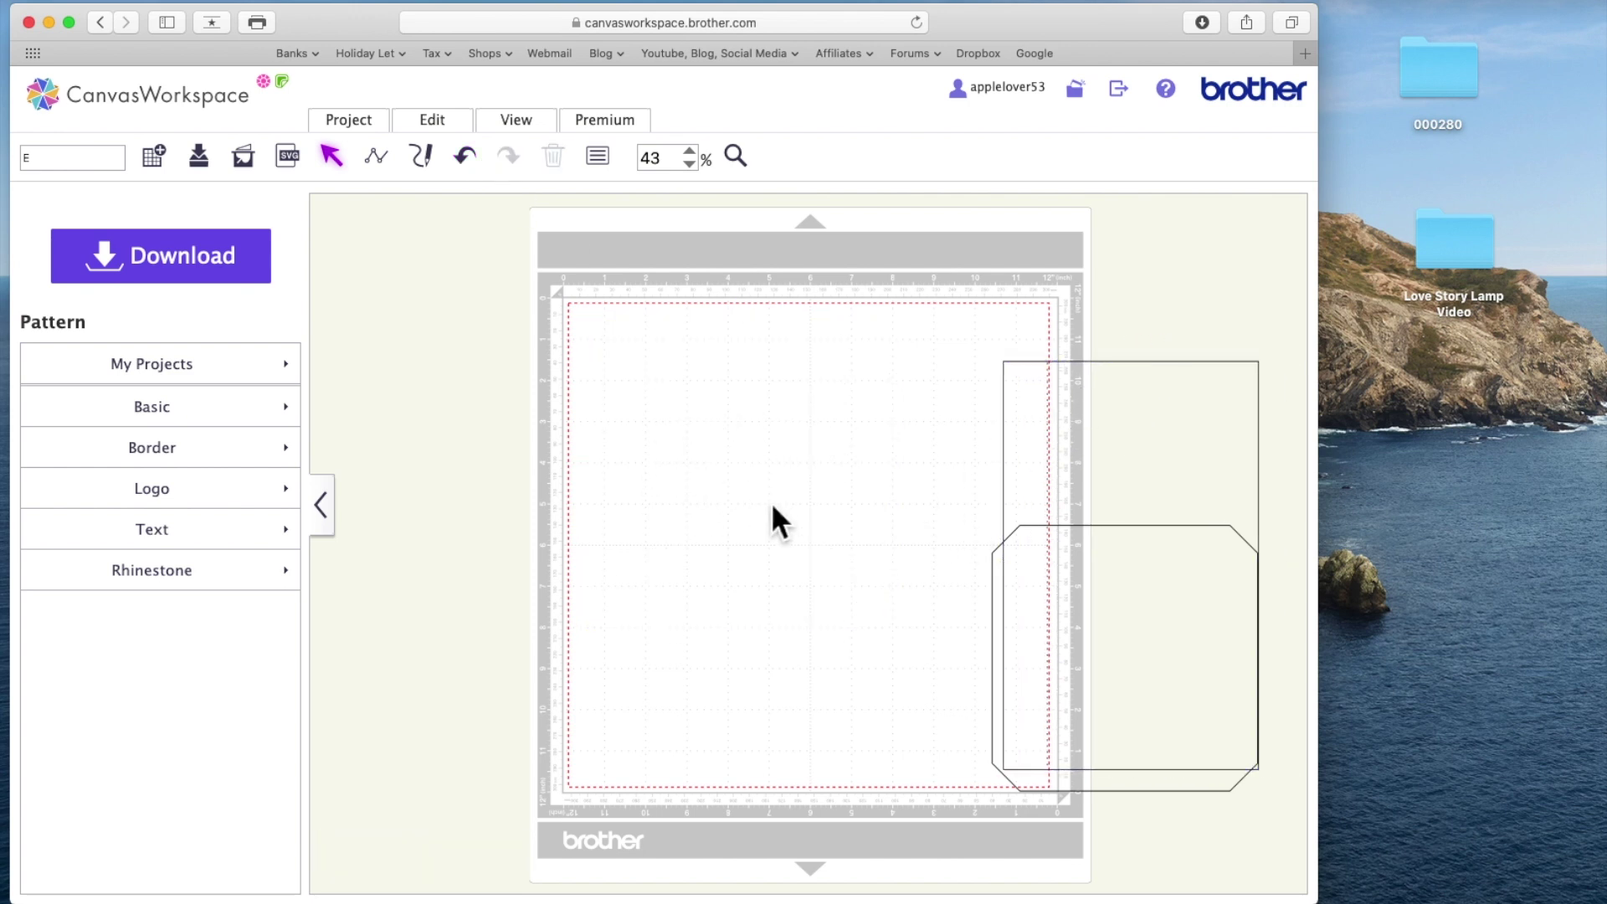
pyautogui.moveTo(1062, 438); pyautogui.dragTo(728, 416)
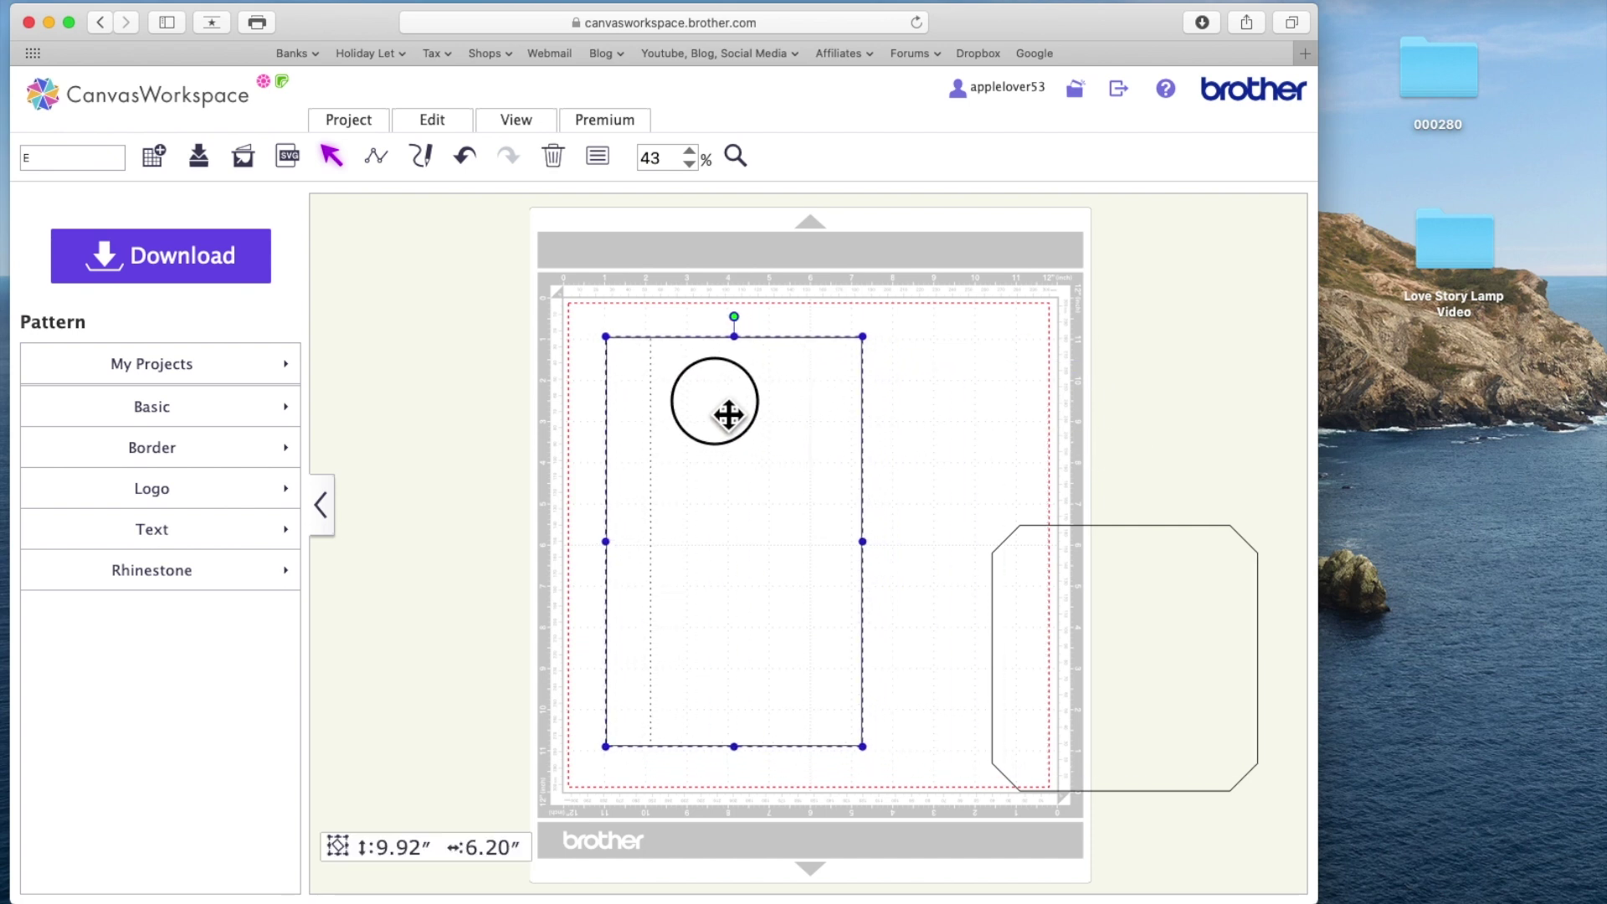
pyautogui.moveTo(1127, 617); pyautogui.dragTo(976, 524)
pyautogui.click(641, 502)
pyautogui.moveTo(641, 502); pyautogui.dragTo(692, 492)
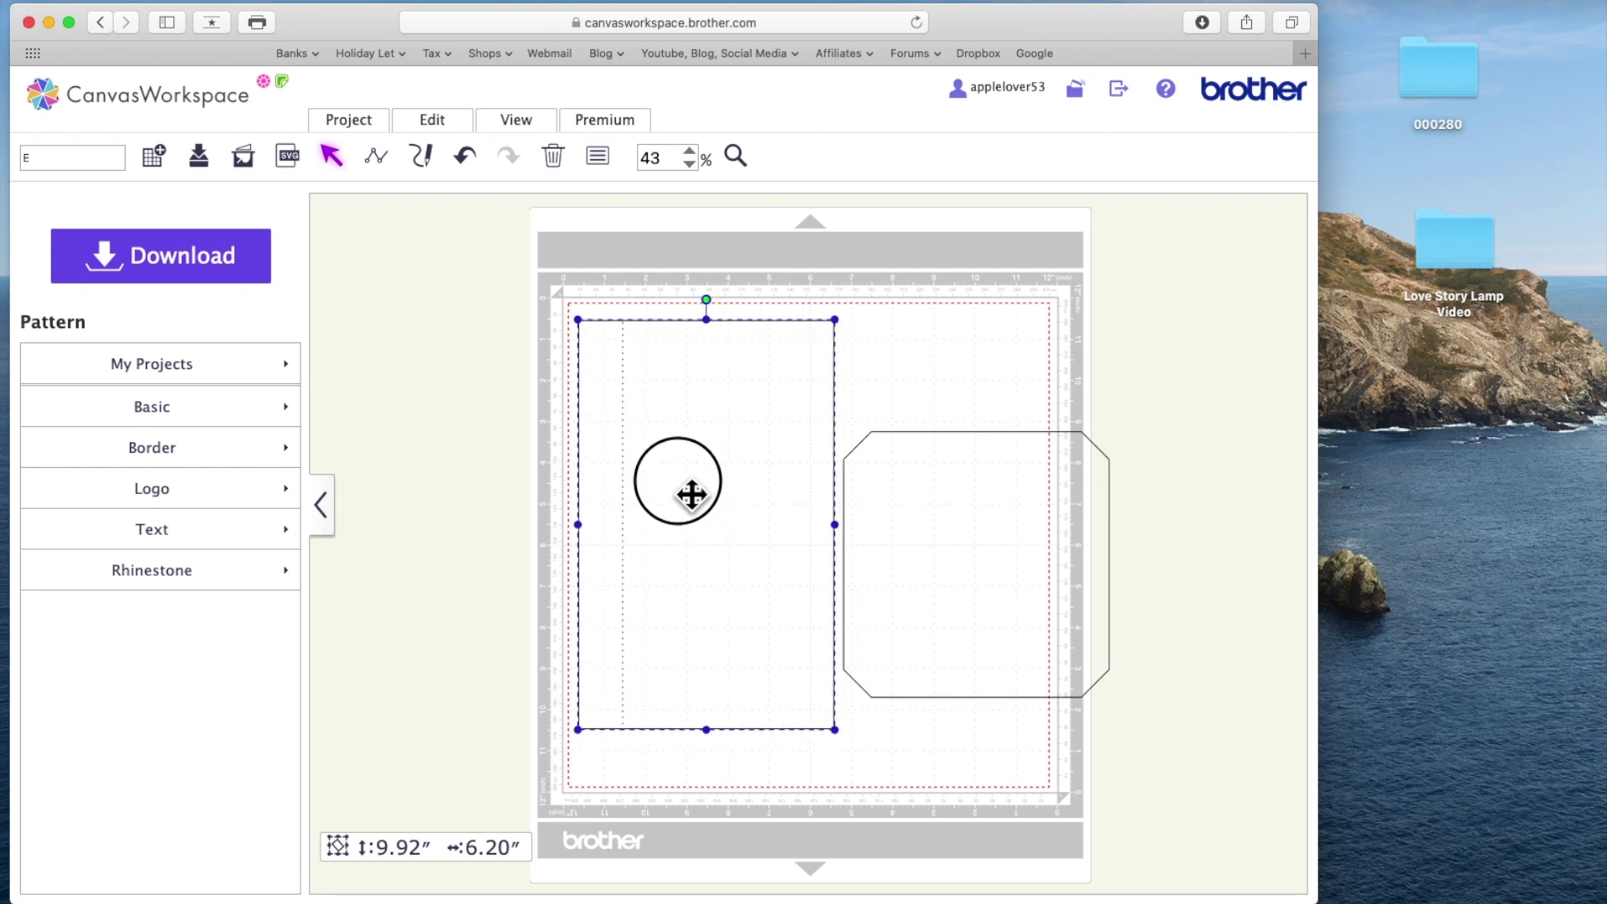
pyautogui.moveTo(887, 545); pyautogui.dragTo(1076, 552)
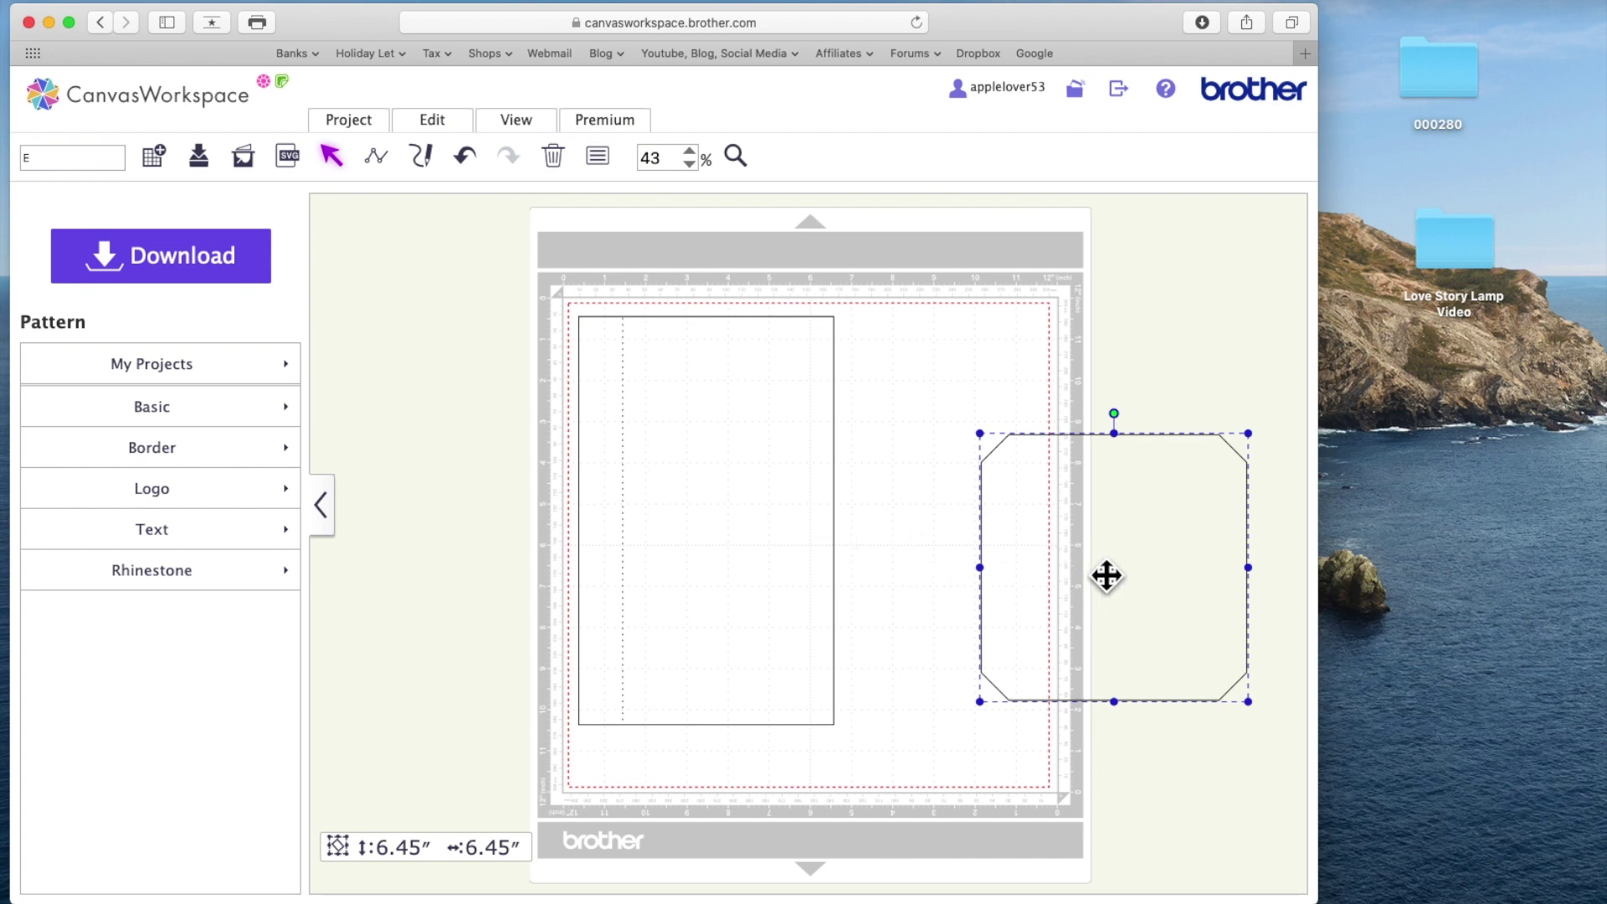
# Step: Delete the octagon outline so only the rectangle remains, and title the project F
pyautogui.press('Delete')
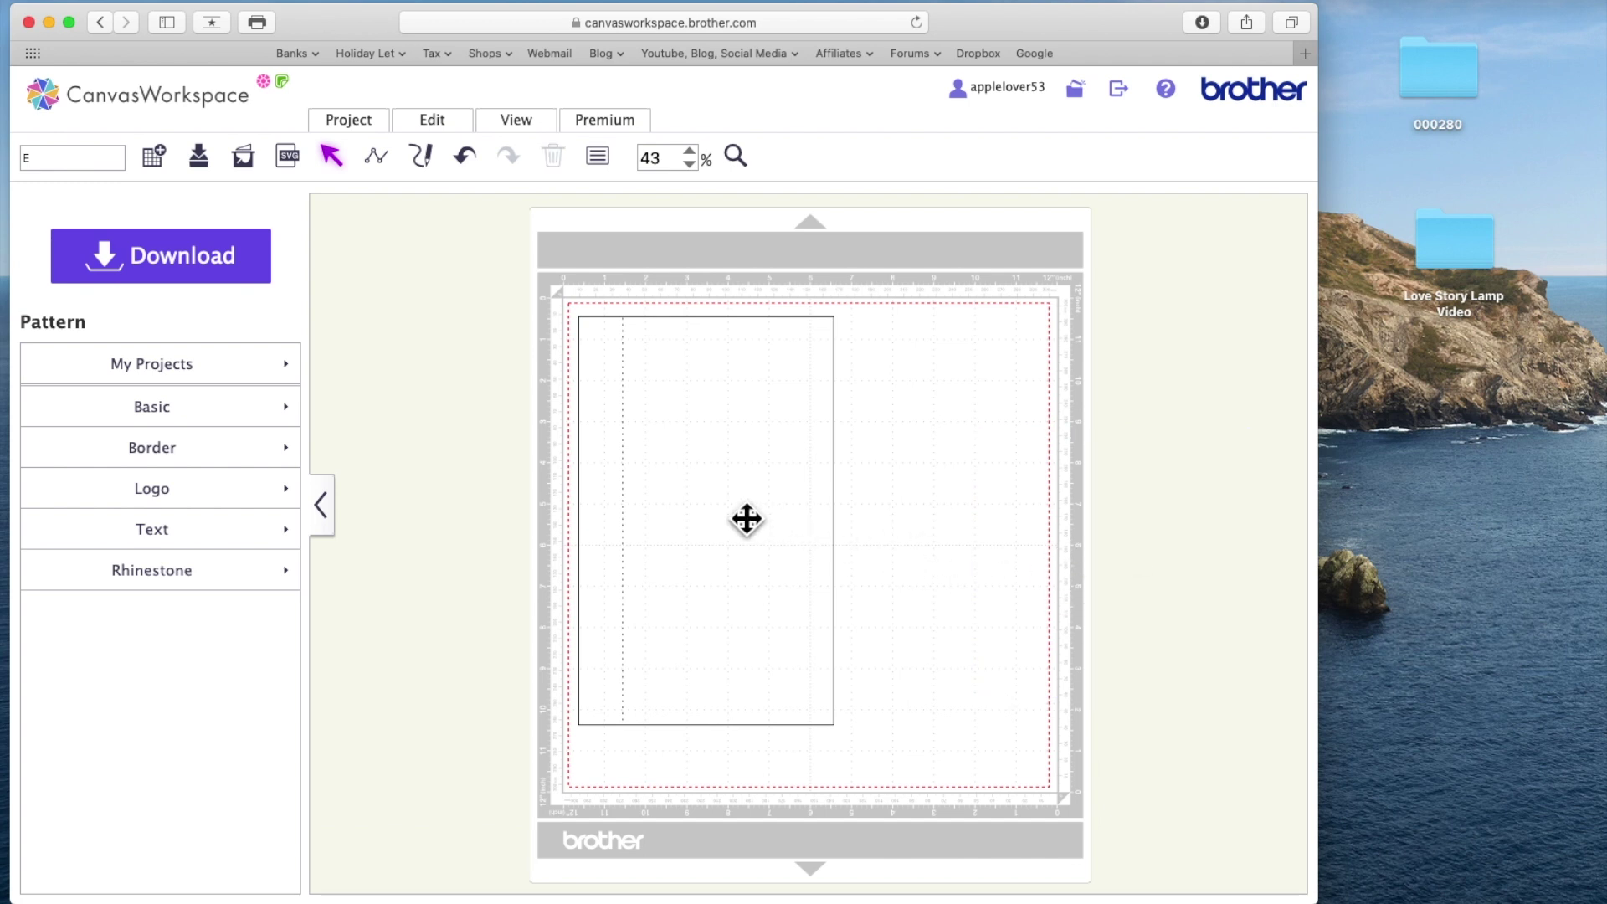
pyautogui.click(795, 532)
pyautogui.click(20, 163)
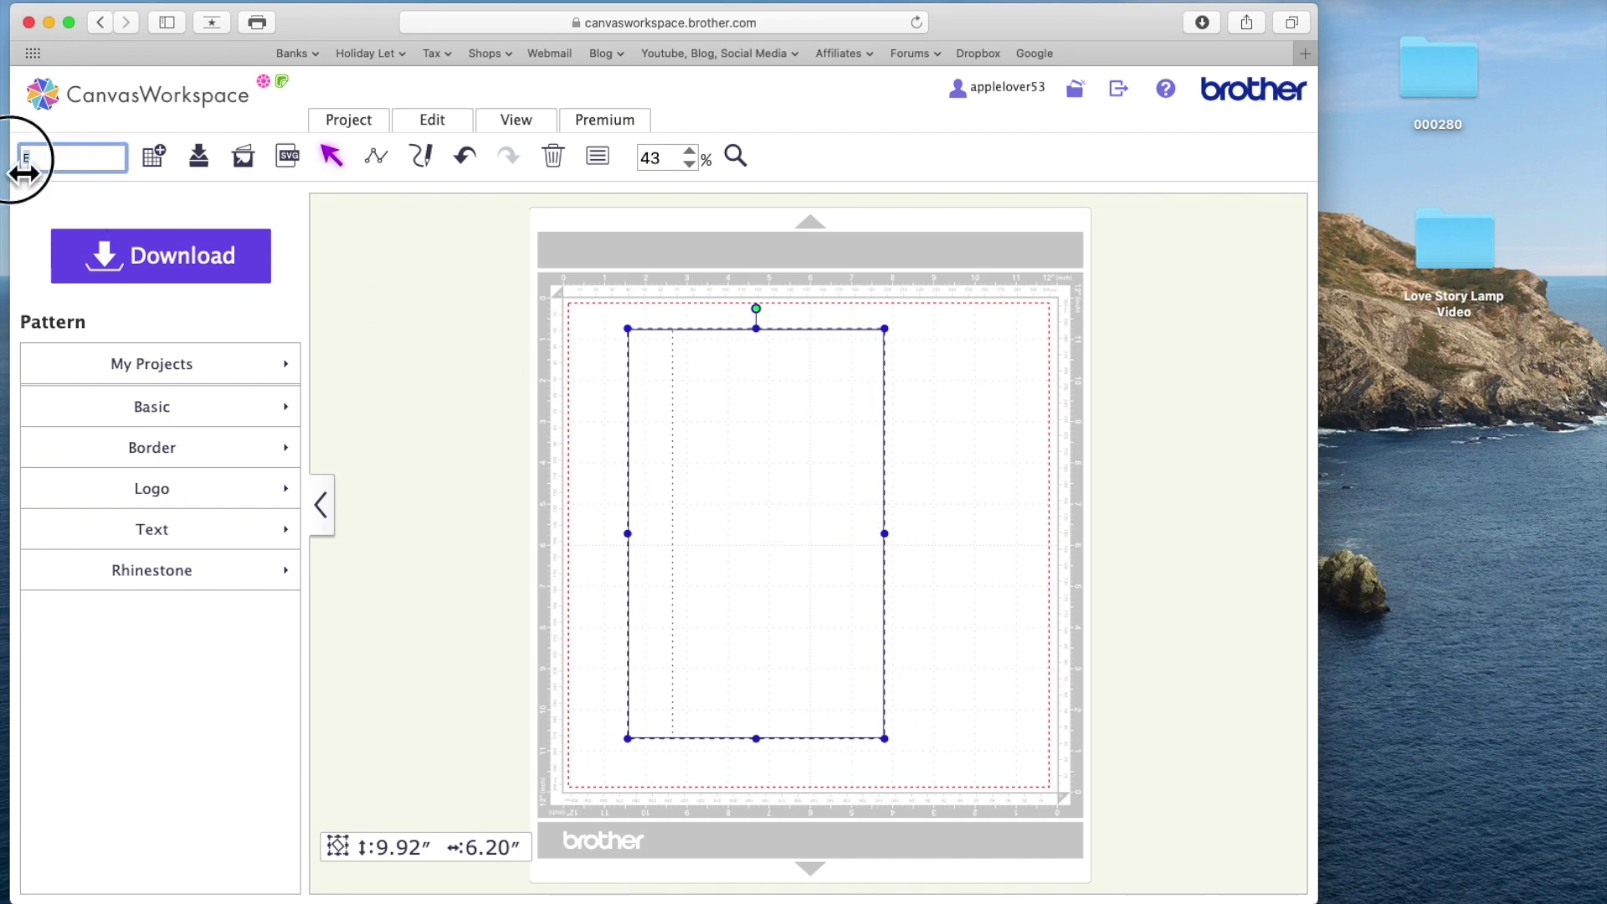
pyautogui.write('F')
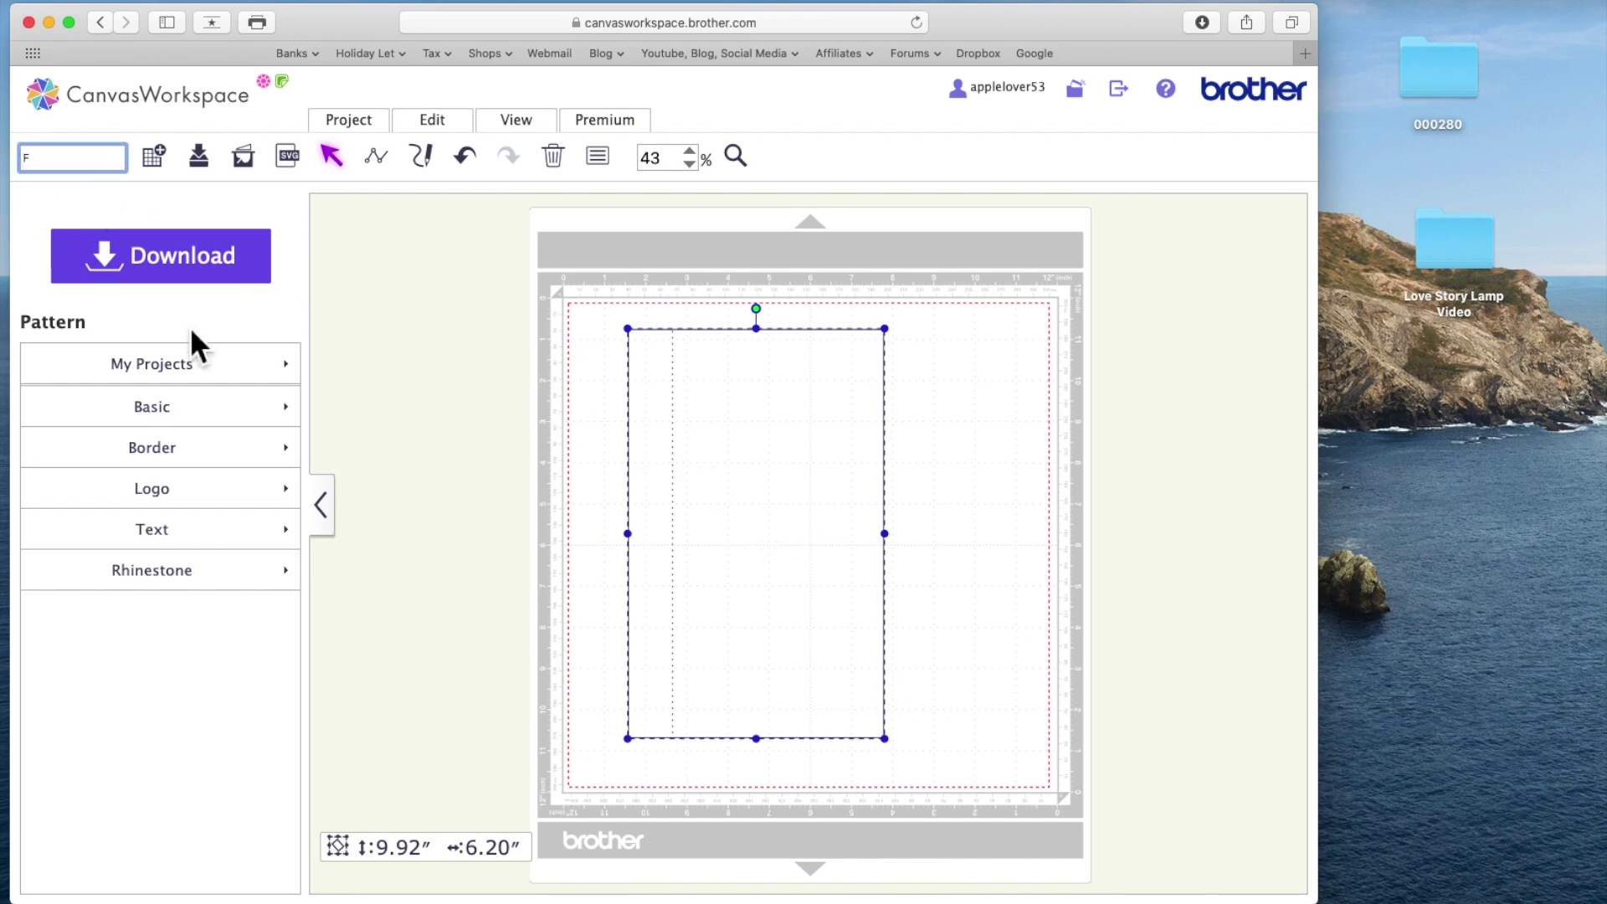
# Step: Download F.fcm to the PC and move it into the Love Story Lamp Video folder
pyautogui.click(204, 266)
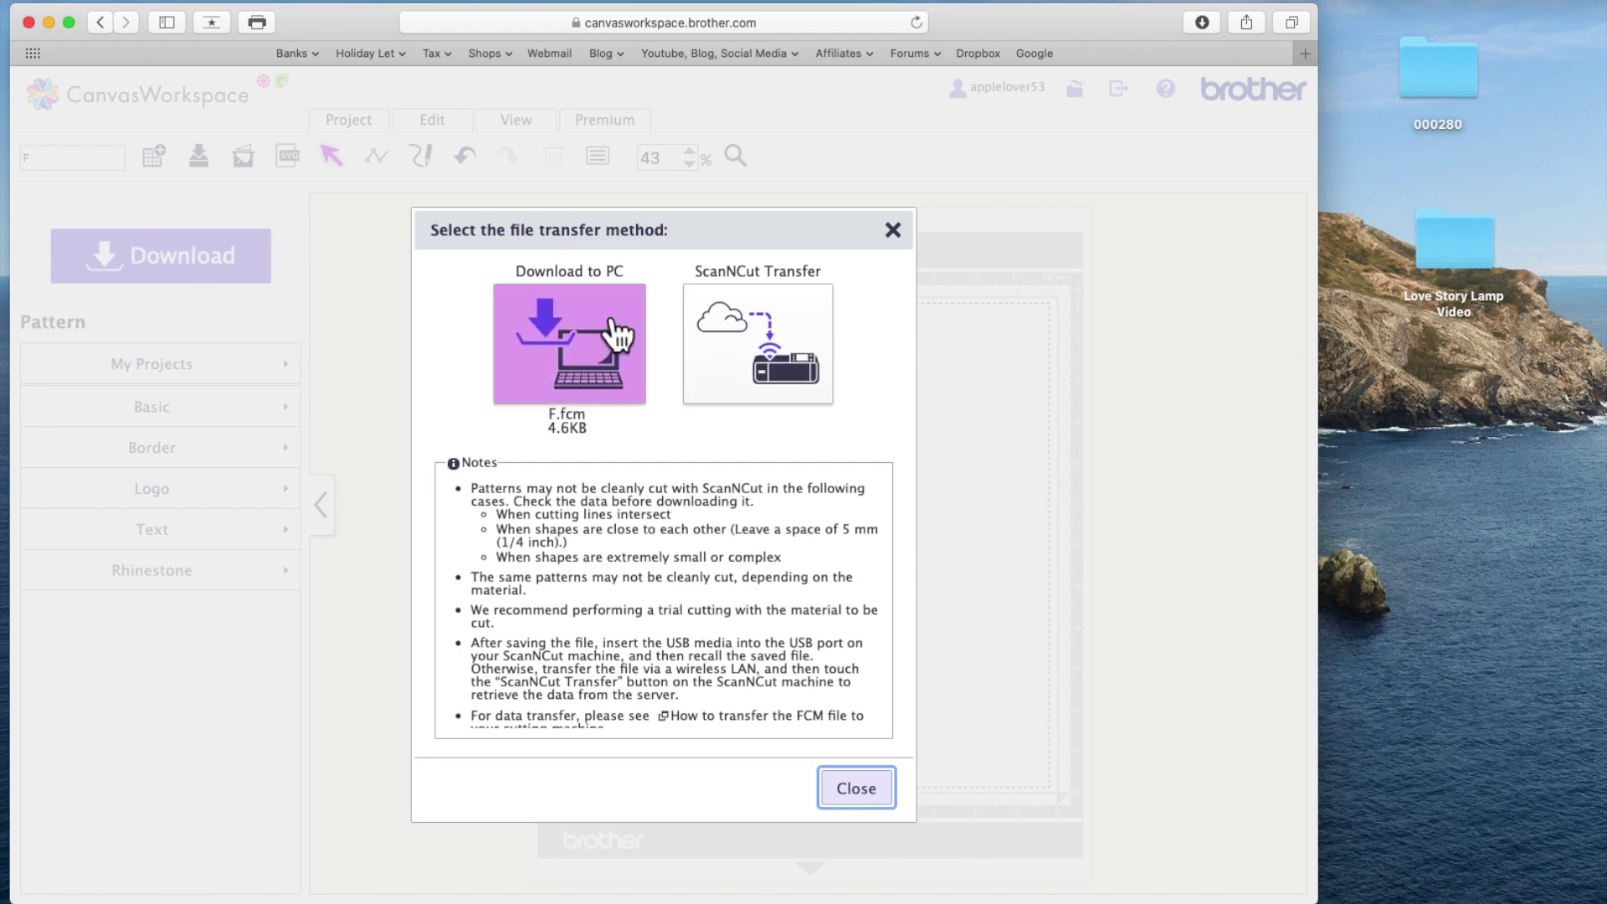
pyautogui.click(607, 323)
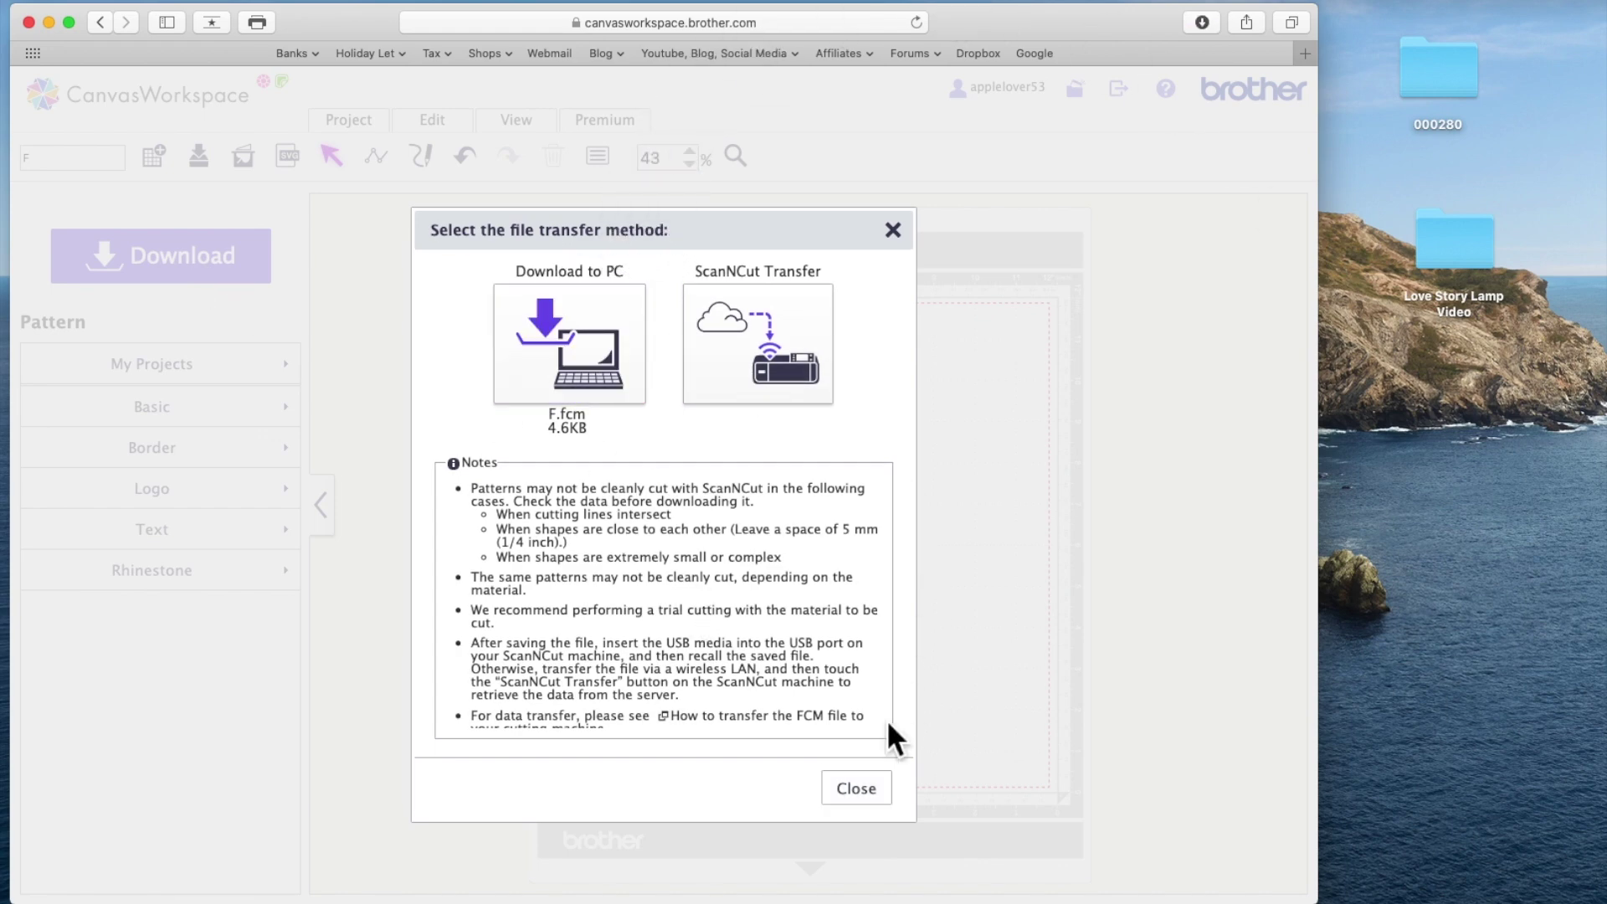
pyautogui.click(862, 793)
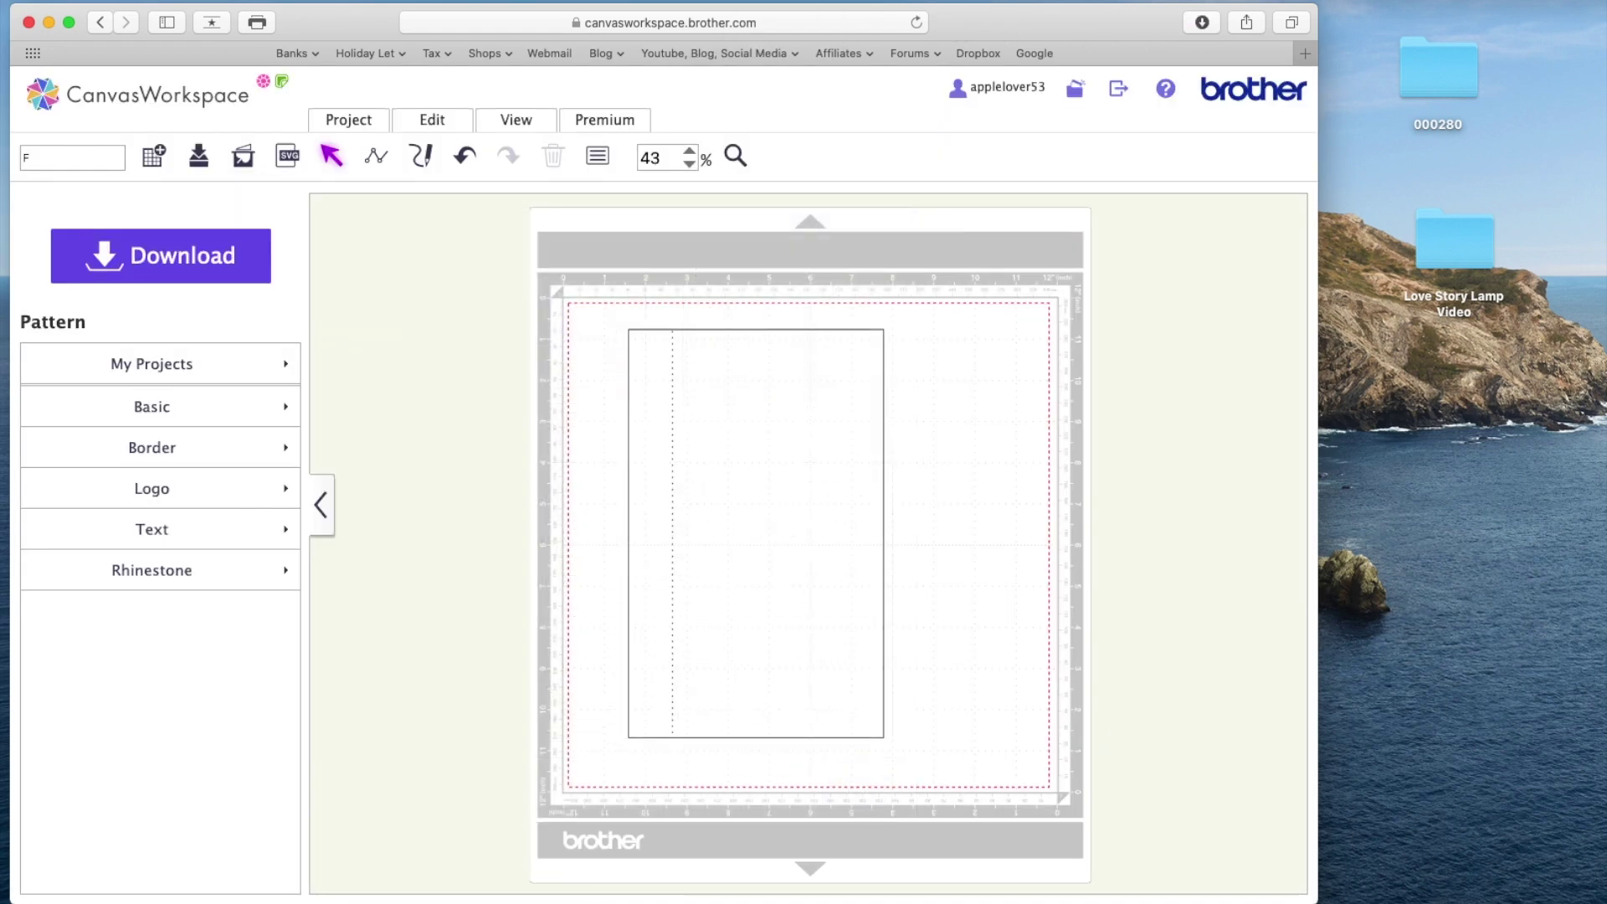
pyautogui.moveTo(1499, 854); pyautogui.dragTo(1462, 253)
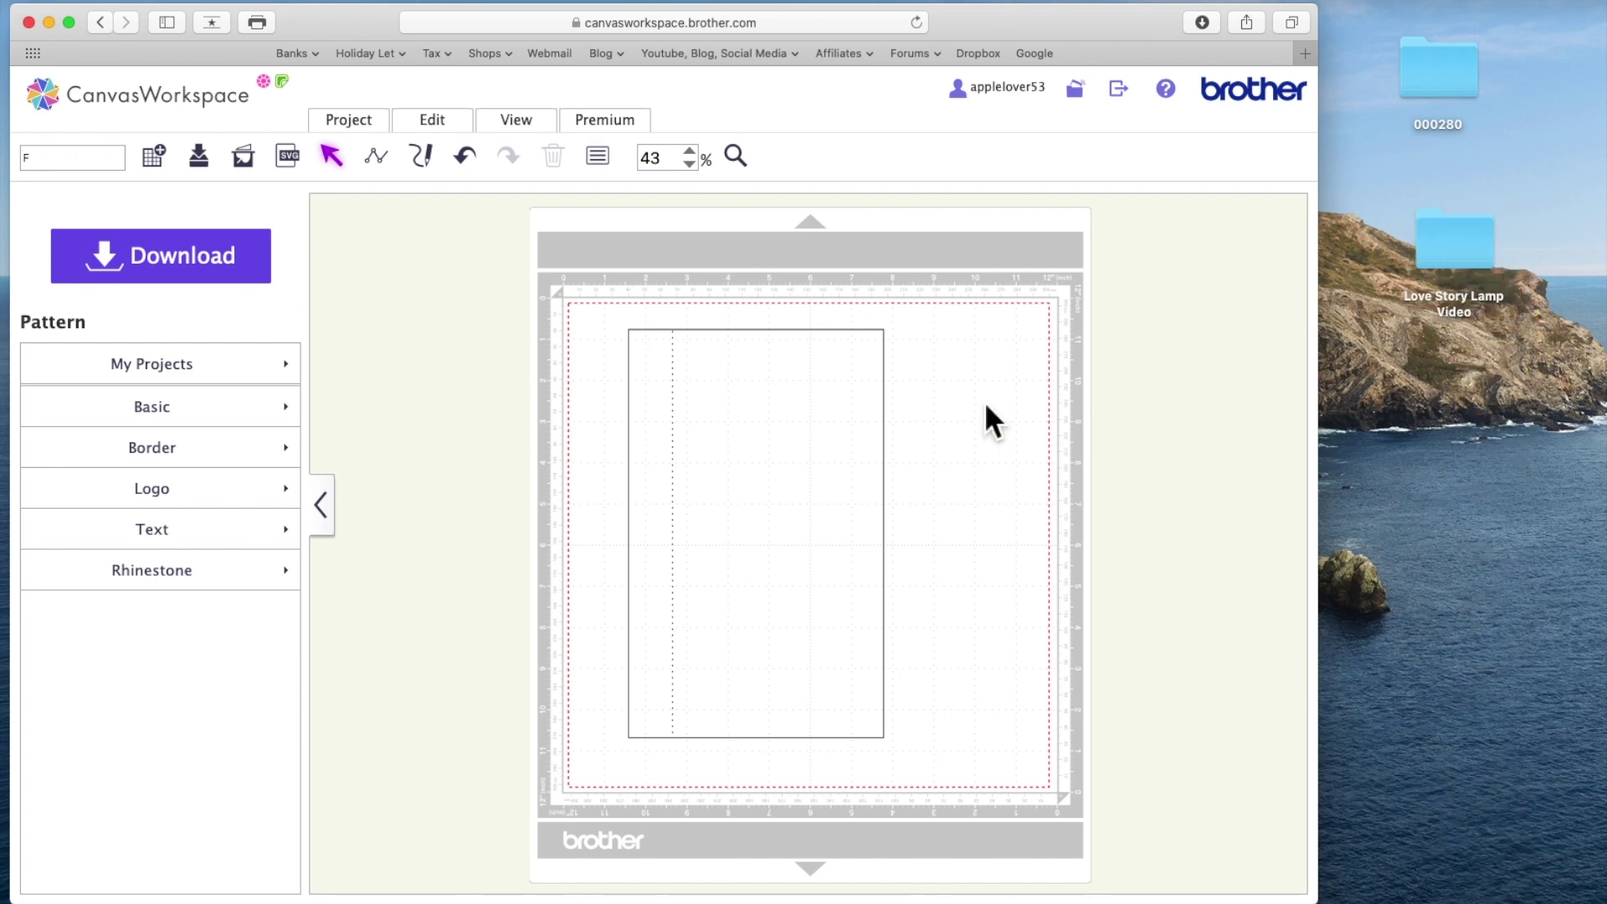
# Step: Undo twice to recover the octagon, delete the rectangle, and centre the octagon on the mat
pyautogui.click(483, 168)
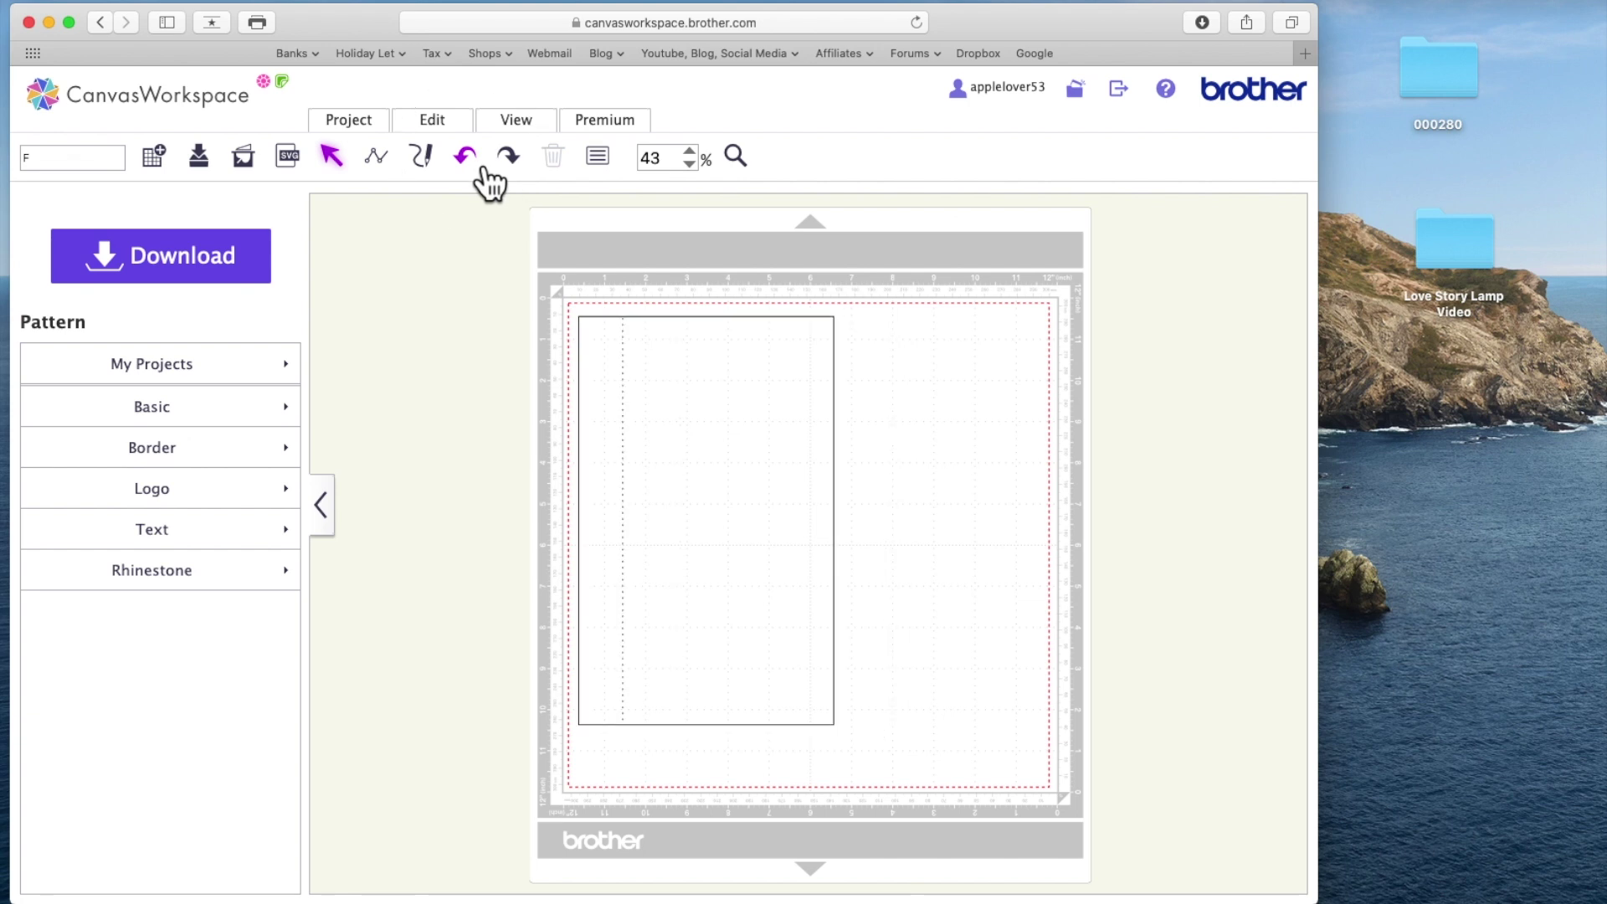
pyautogui.click(483, 168)
pyautogui.click(766, 544)
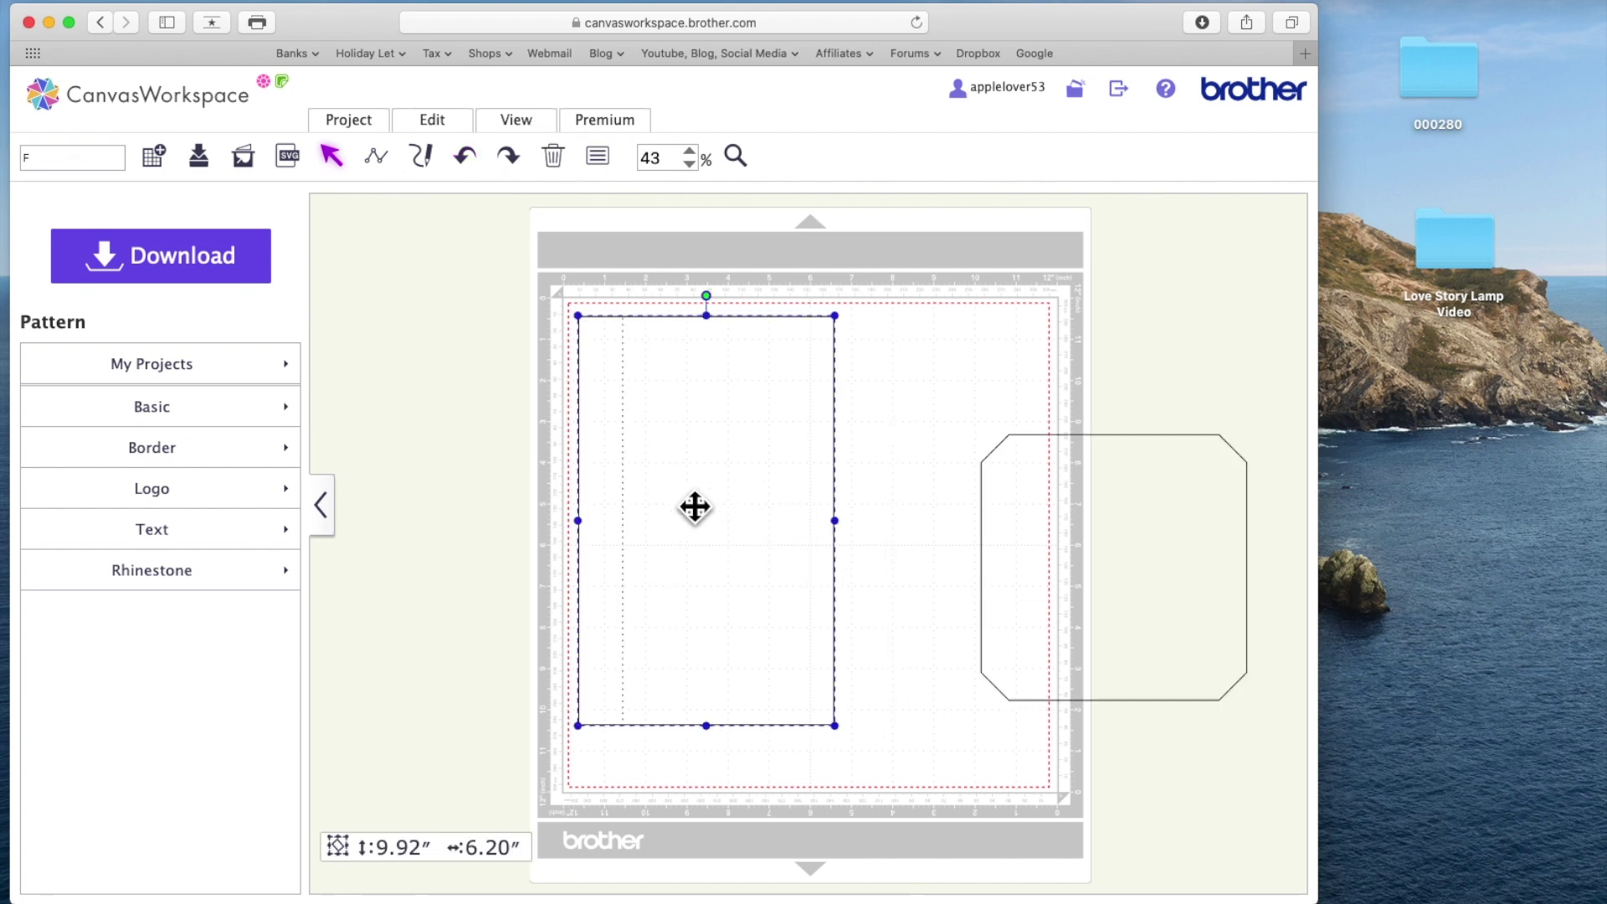
pyautogui.press('Delete')
pyautogui.moveTo(1098, 545); pyautogui.dragTo(750, 492)
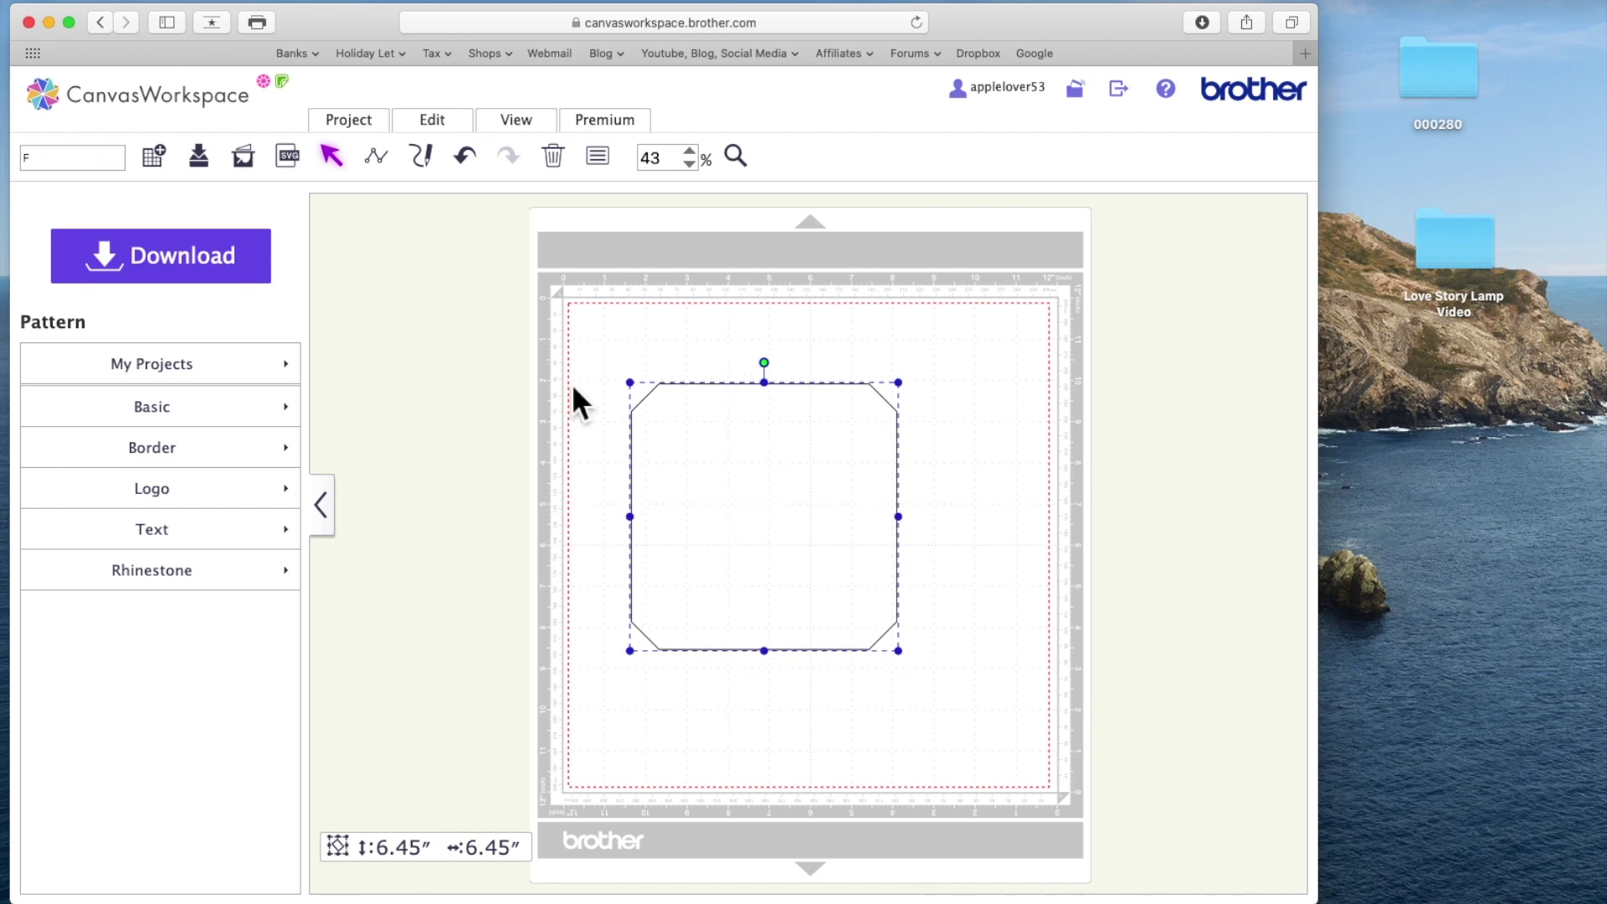
# Step: Change the project title from F to G
pyautogui.click(23, 159)
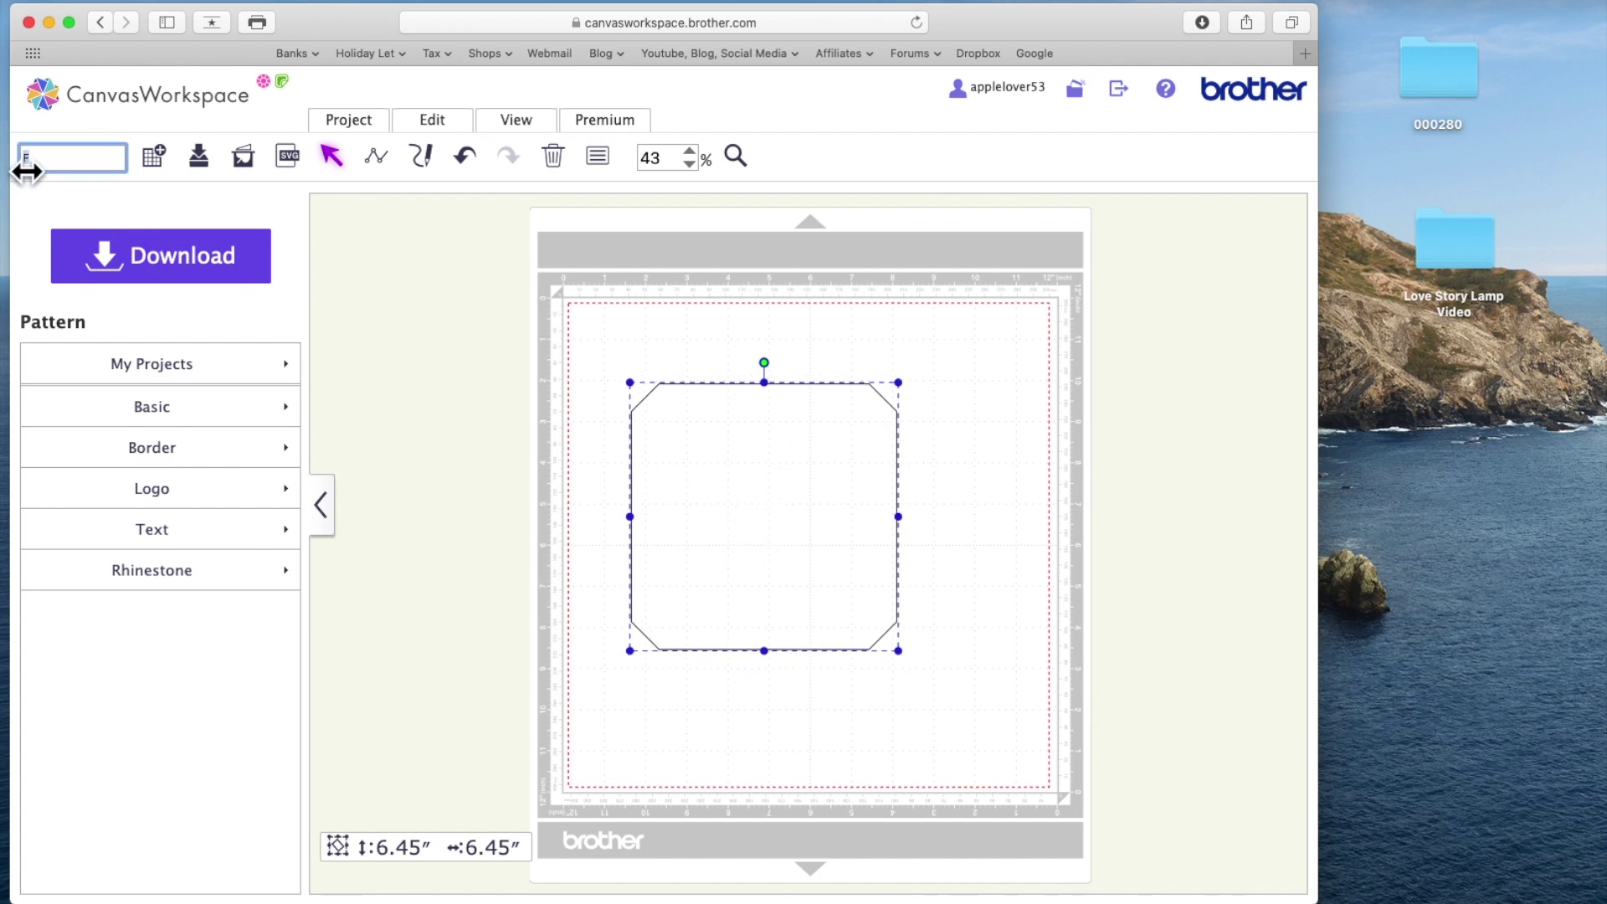
pyautogui.write('F')
pyautogui.press('BackSpace')
pyautogui.write('F')
pyautogui.write('G')
# Step: Download G.fcm to the PC and move it into the Love Story Lamp Video folder
pyautogui.click(211, 263)
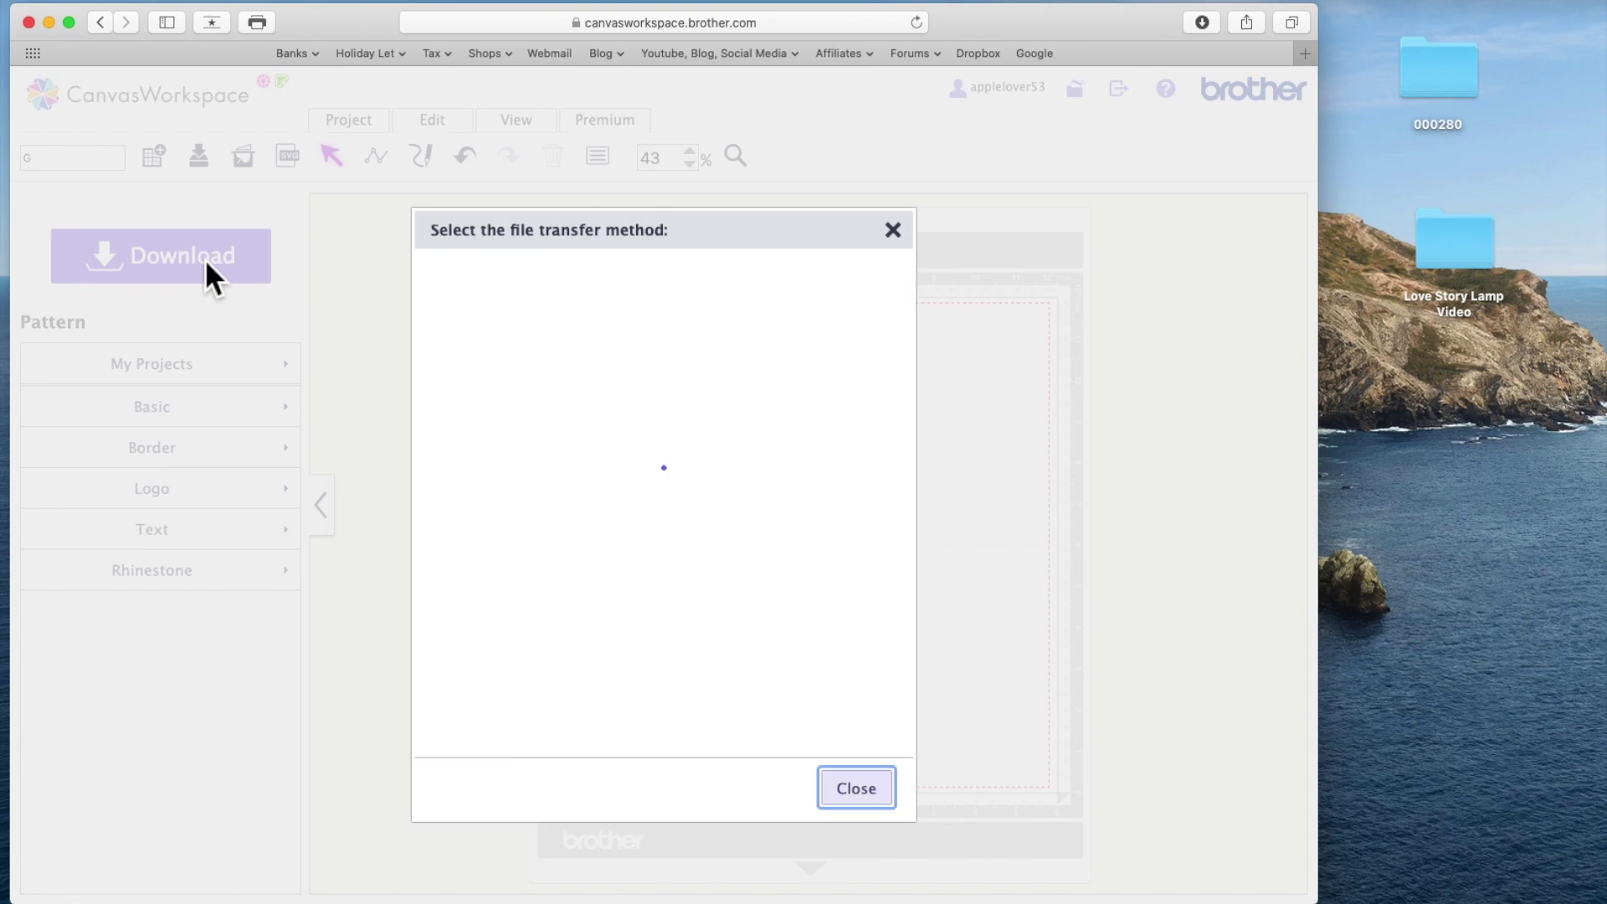
pyautogui.click(571, 314)
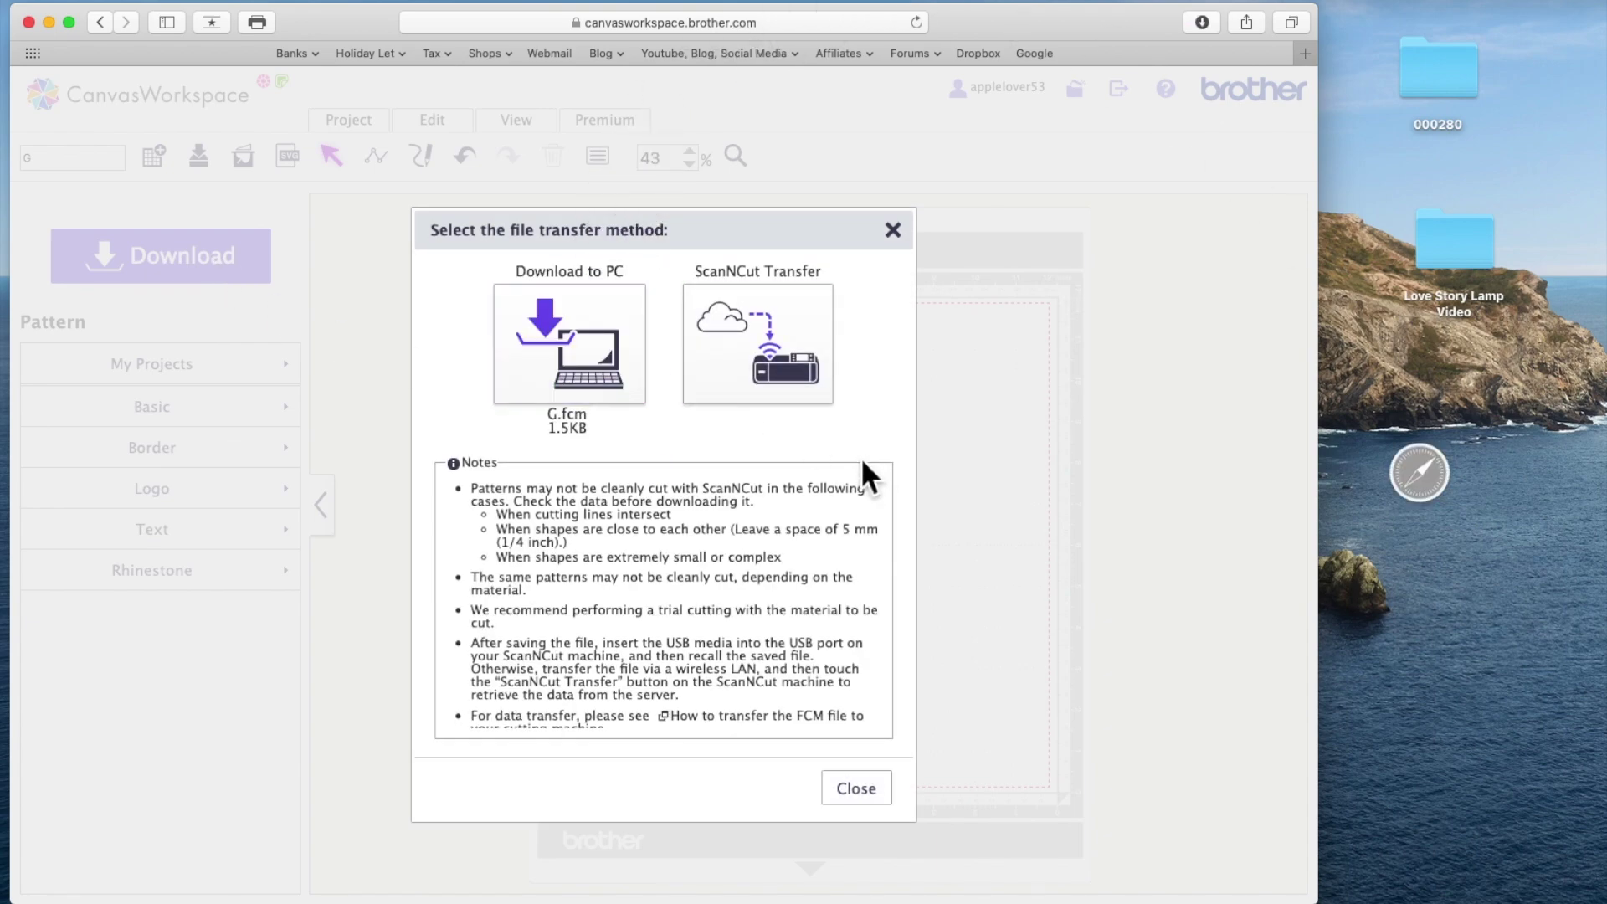
pyautogui.click(856, 791)
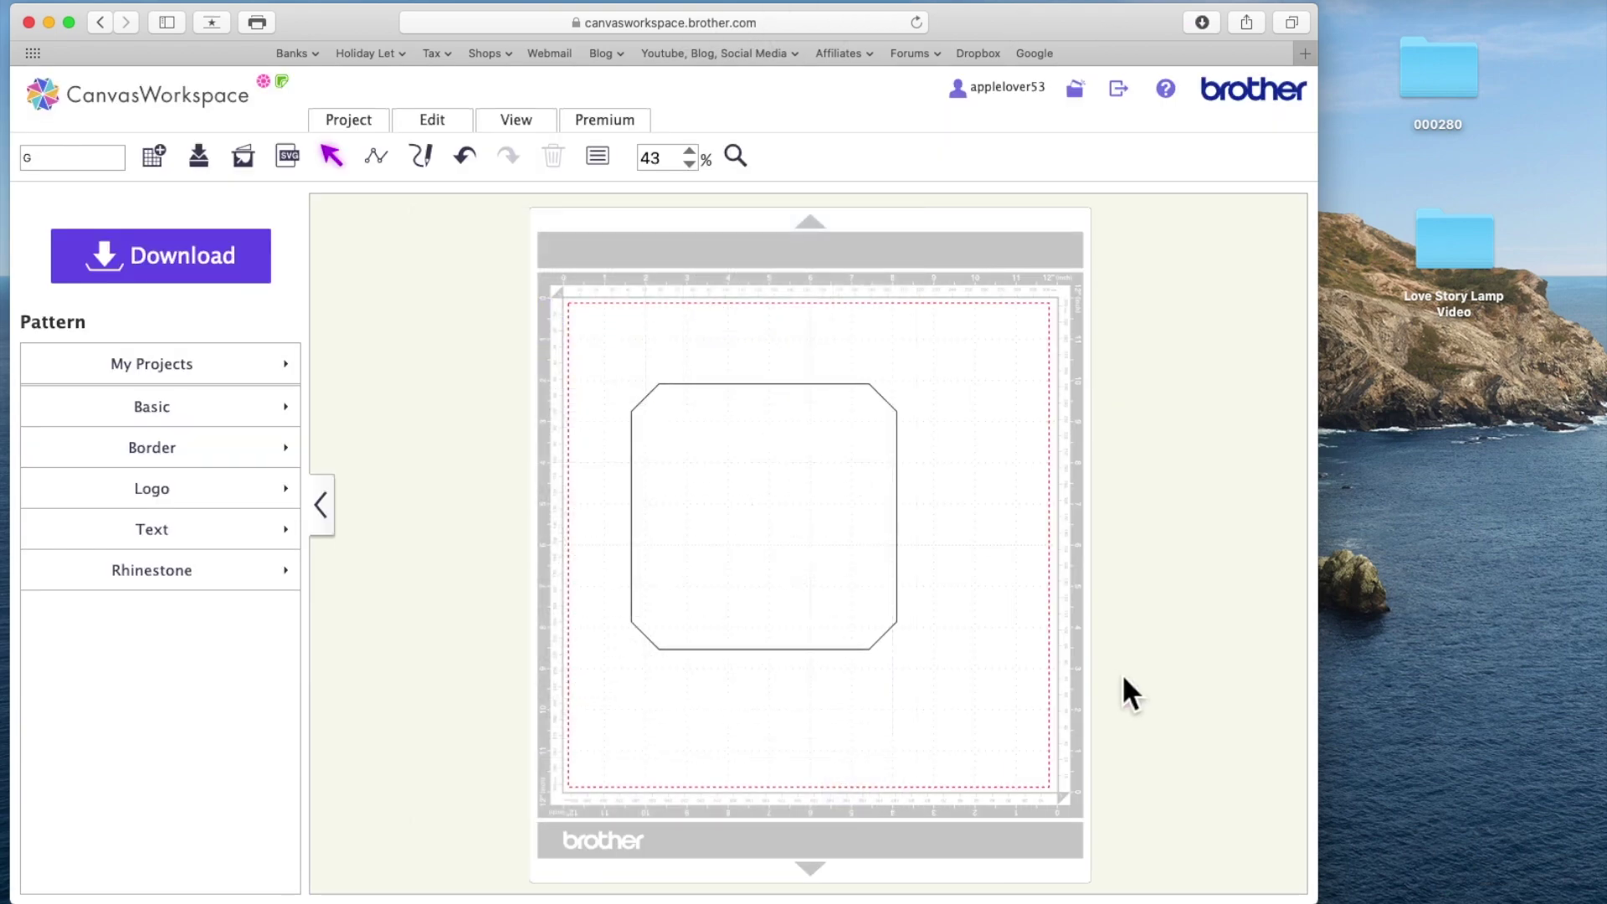
pyautogui.moveTo(1498, 871); pyautogui.dragTo(1452, 272)
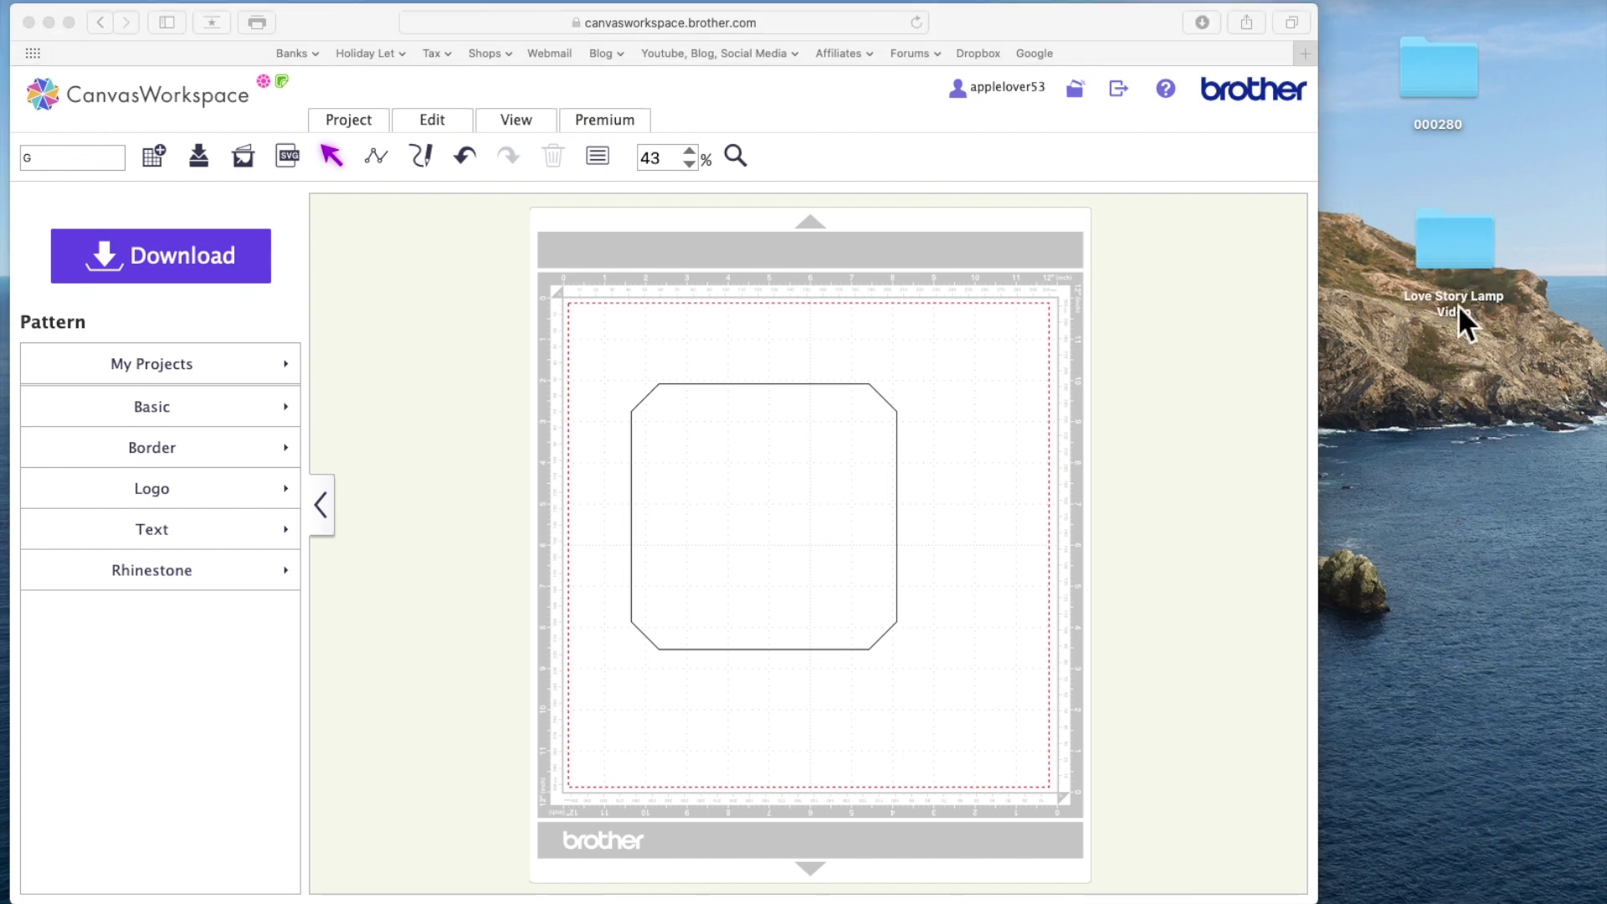
# Step: Open the Love Story Lamp Video folder and reposition and enlarge its window
pyautogui.doubleClick(1460, 239)
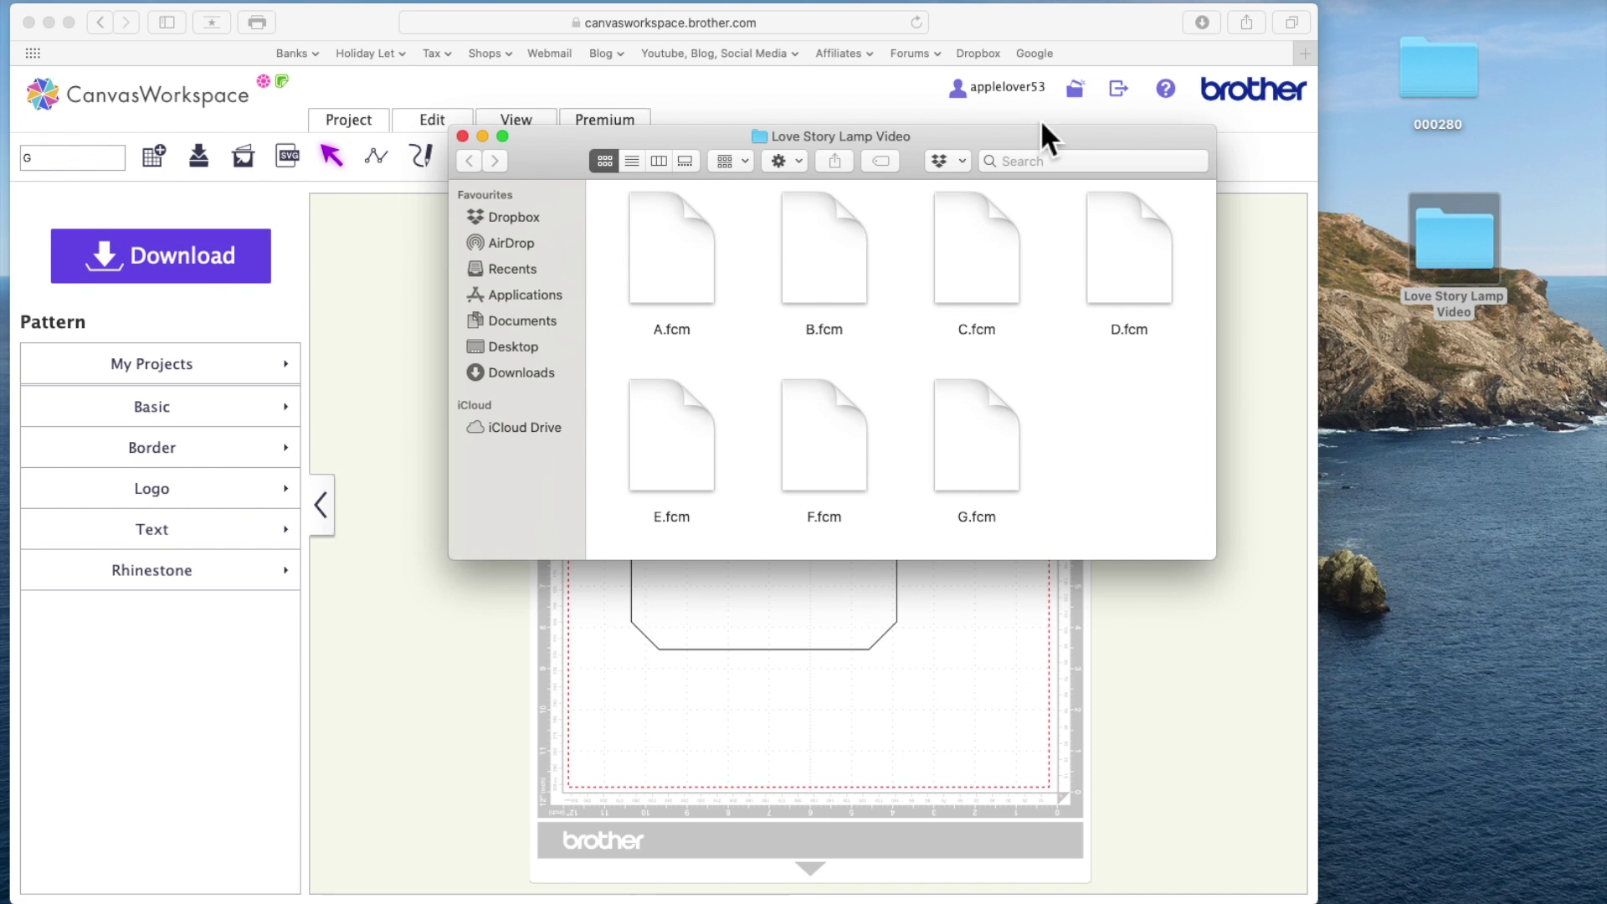
pyautogui.moveTo(1044, 138); pyautogui.dragTo(1001, 246)
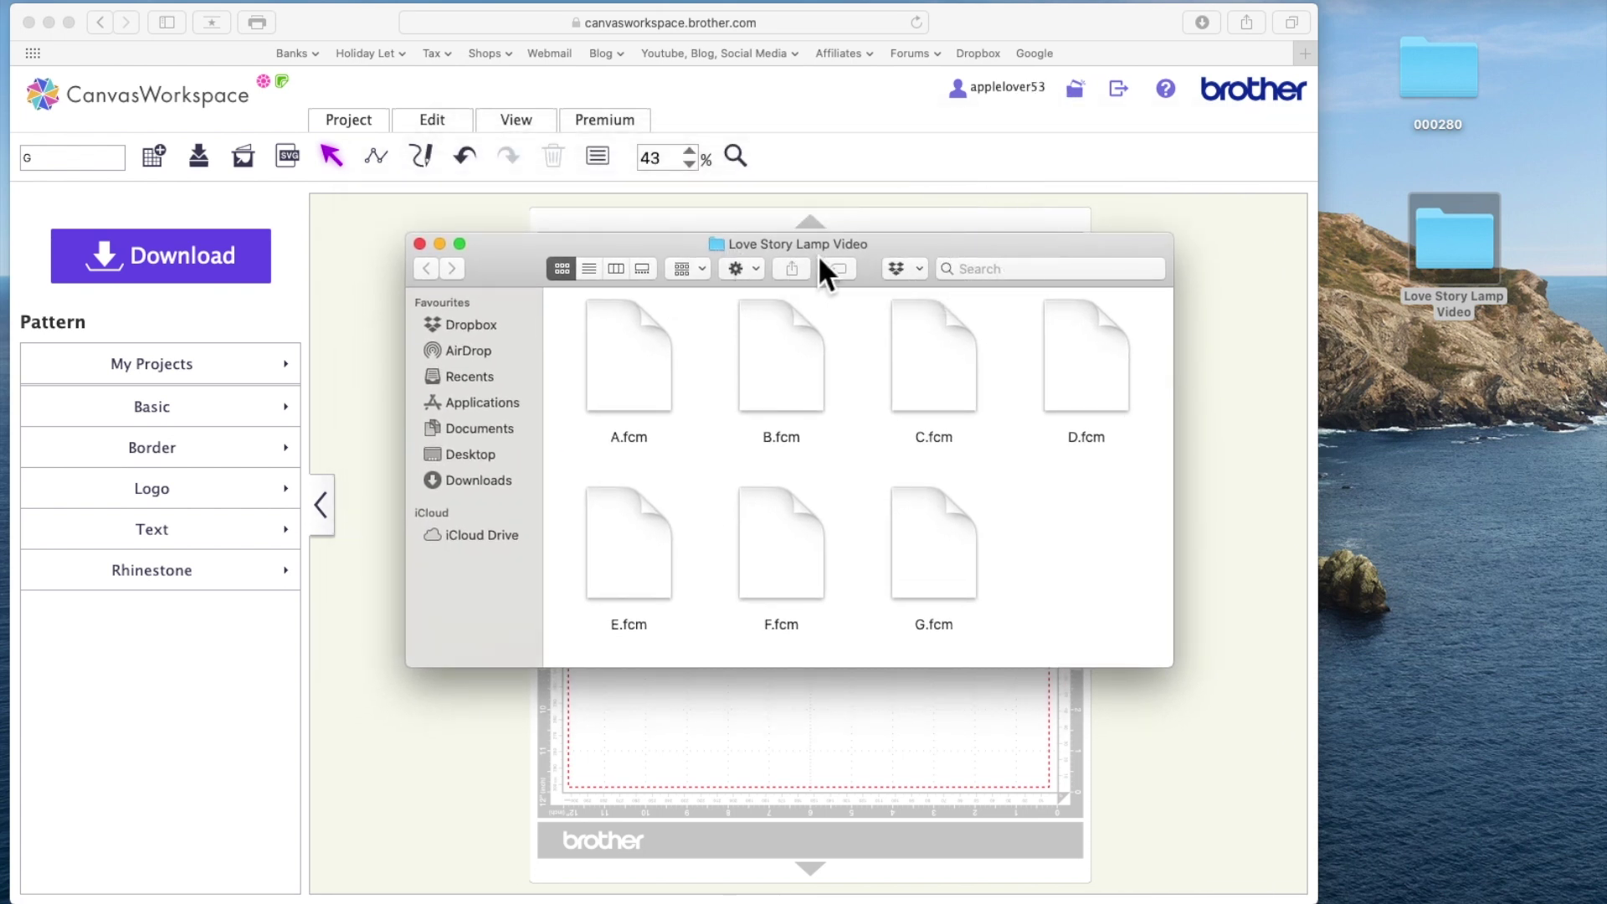
pyautogui.moveTo(933, 239); pyautogui.dragTo(862, 234)
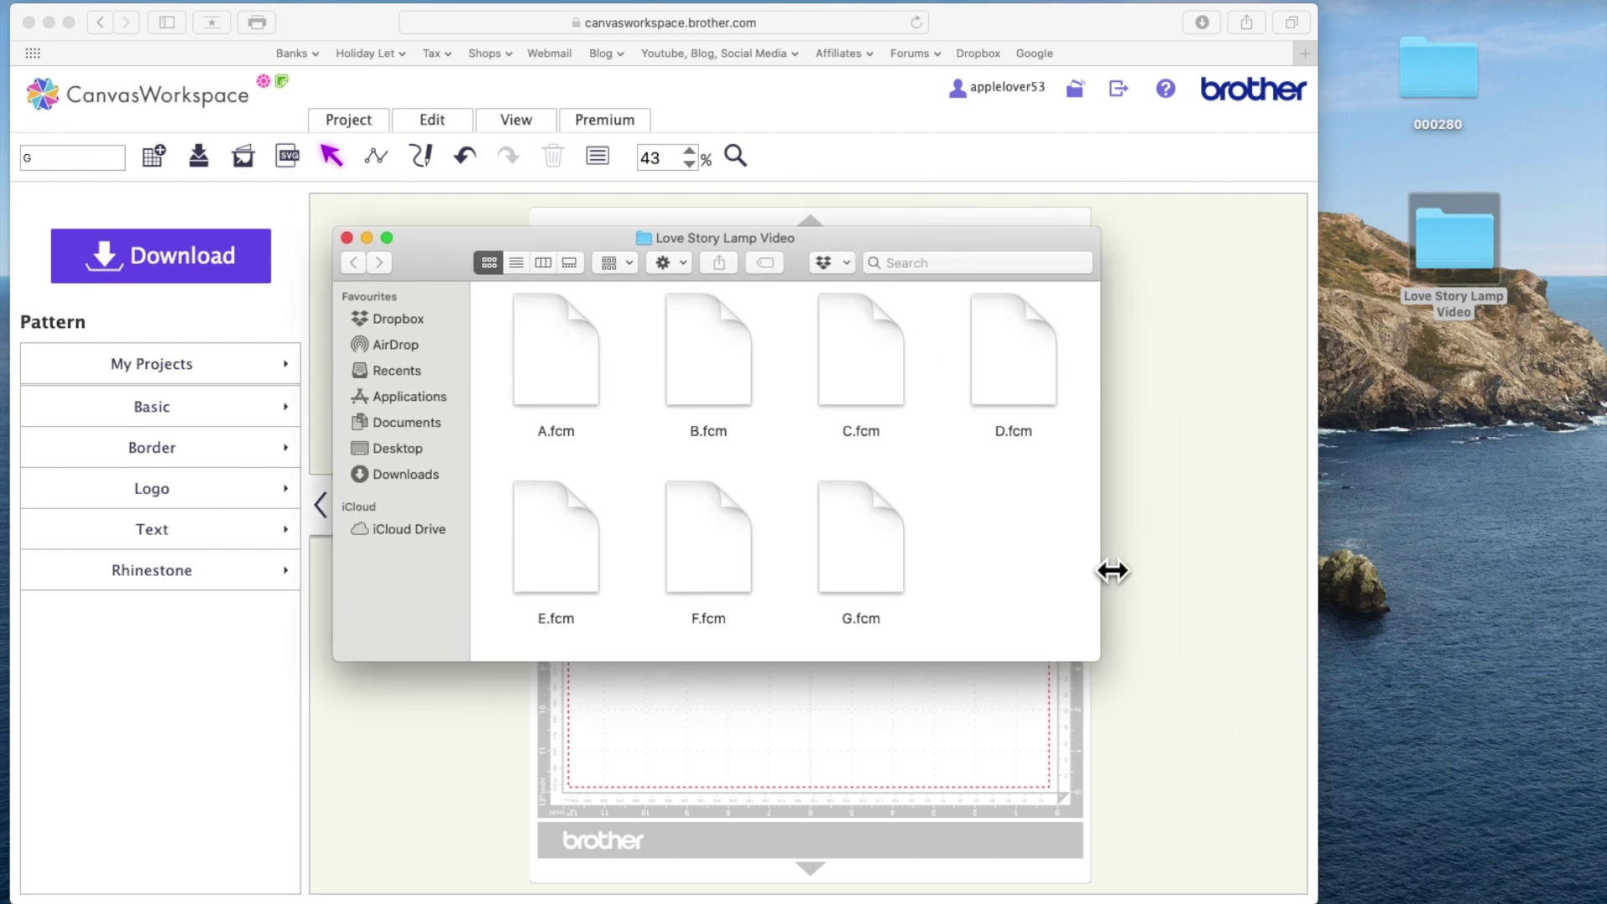
pyautogui.moveTo(1105, 667); pyautogui.dragTo(1262, 748)
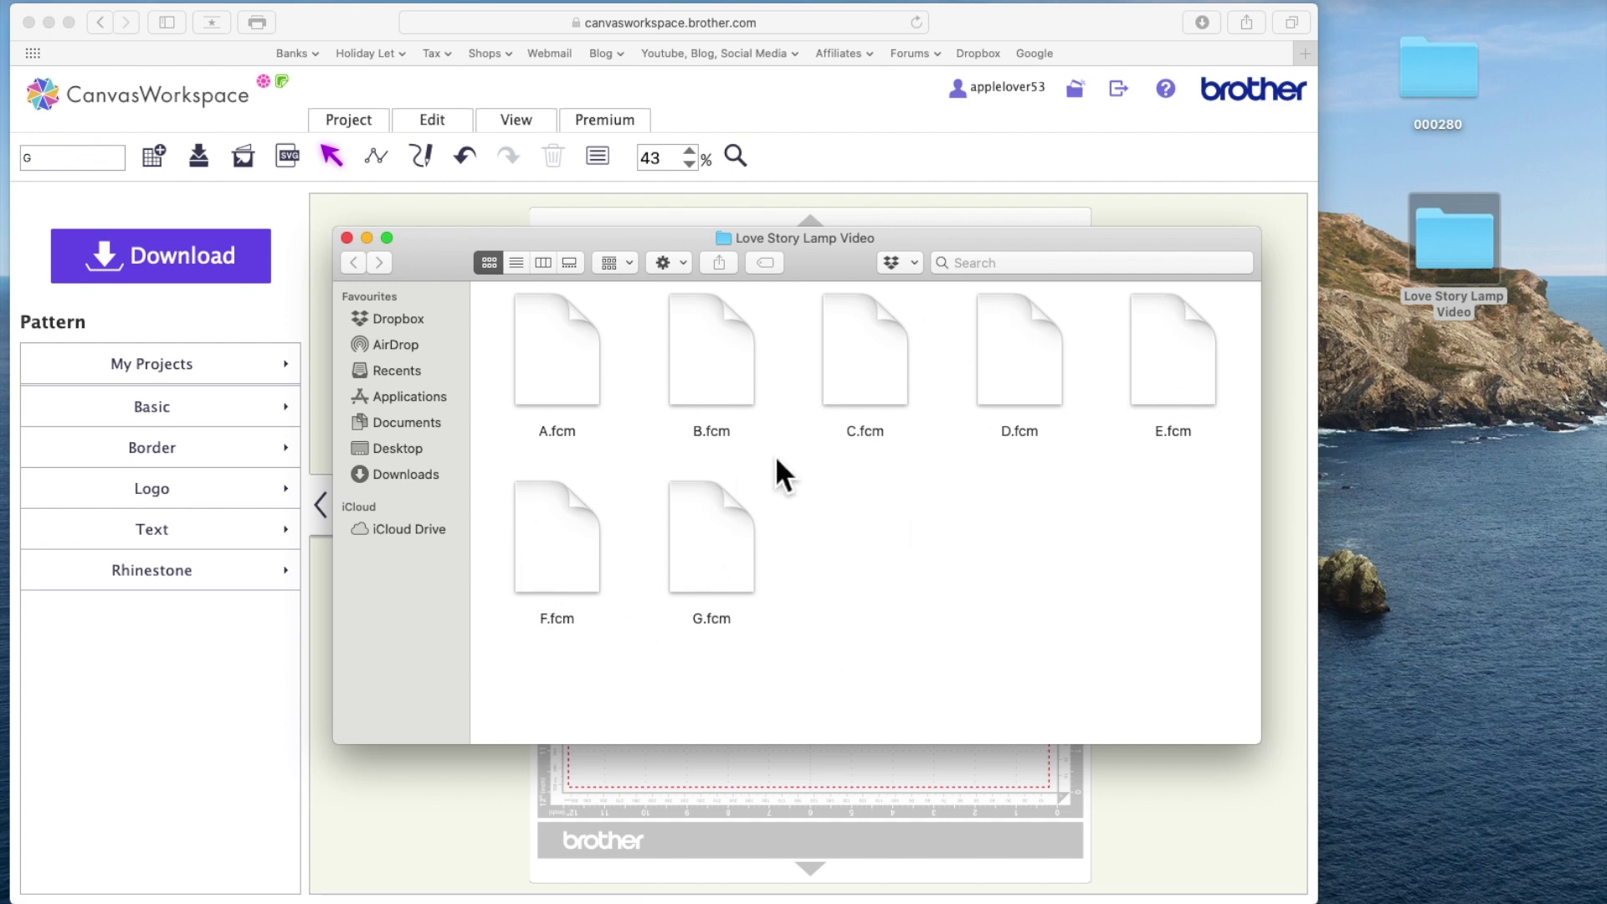
# Step: Copy 000280_0_Th.jpg from the 000280 folder, then close that folder's window
pyautogui.doubleClick(1440, 74)
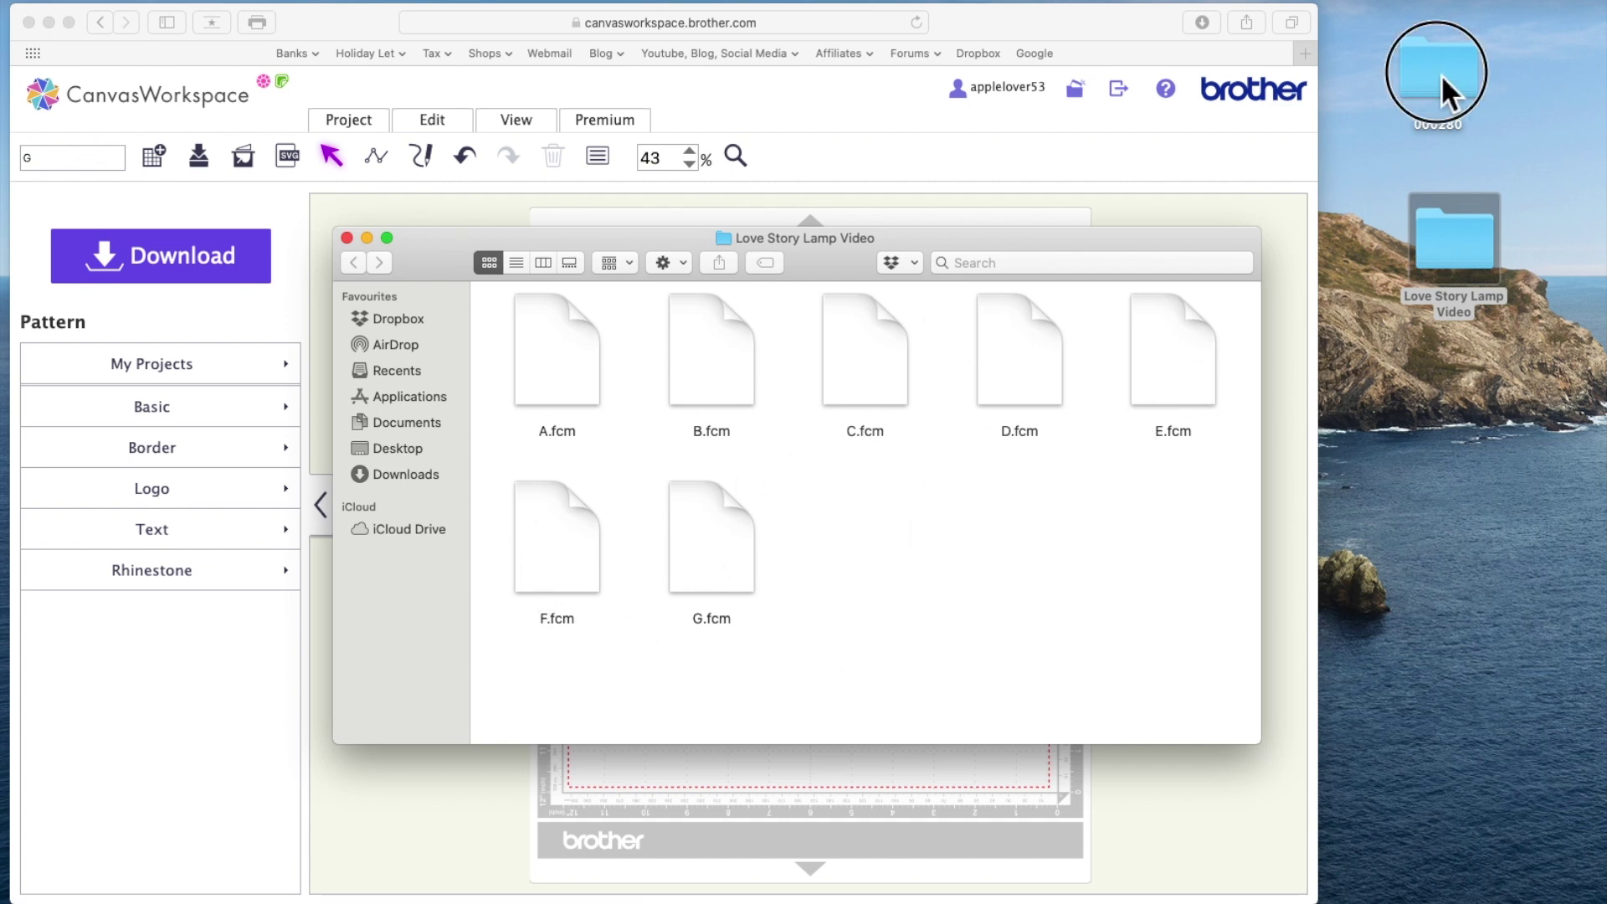
pyautogui.moveTo(1030, 105); pyautogui.dragTo(1512, 276)
pyautogui.click(1171, 374)
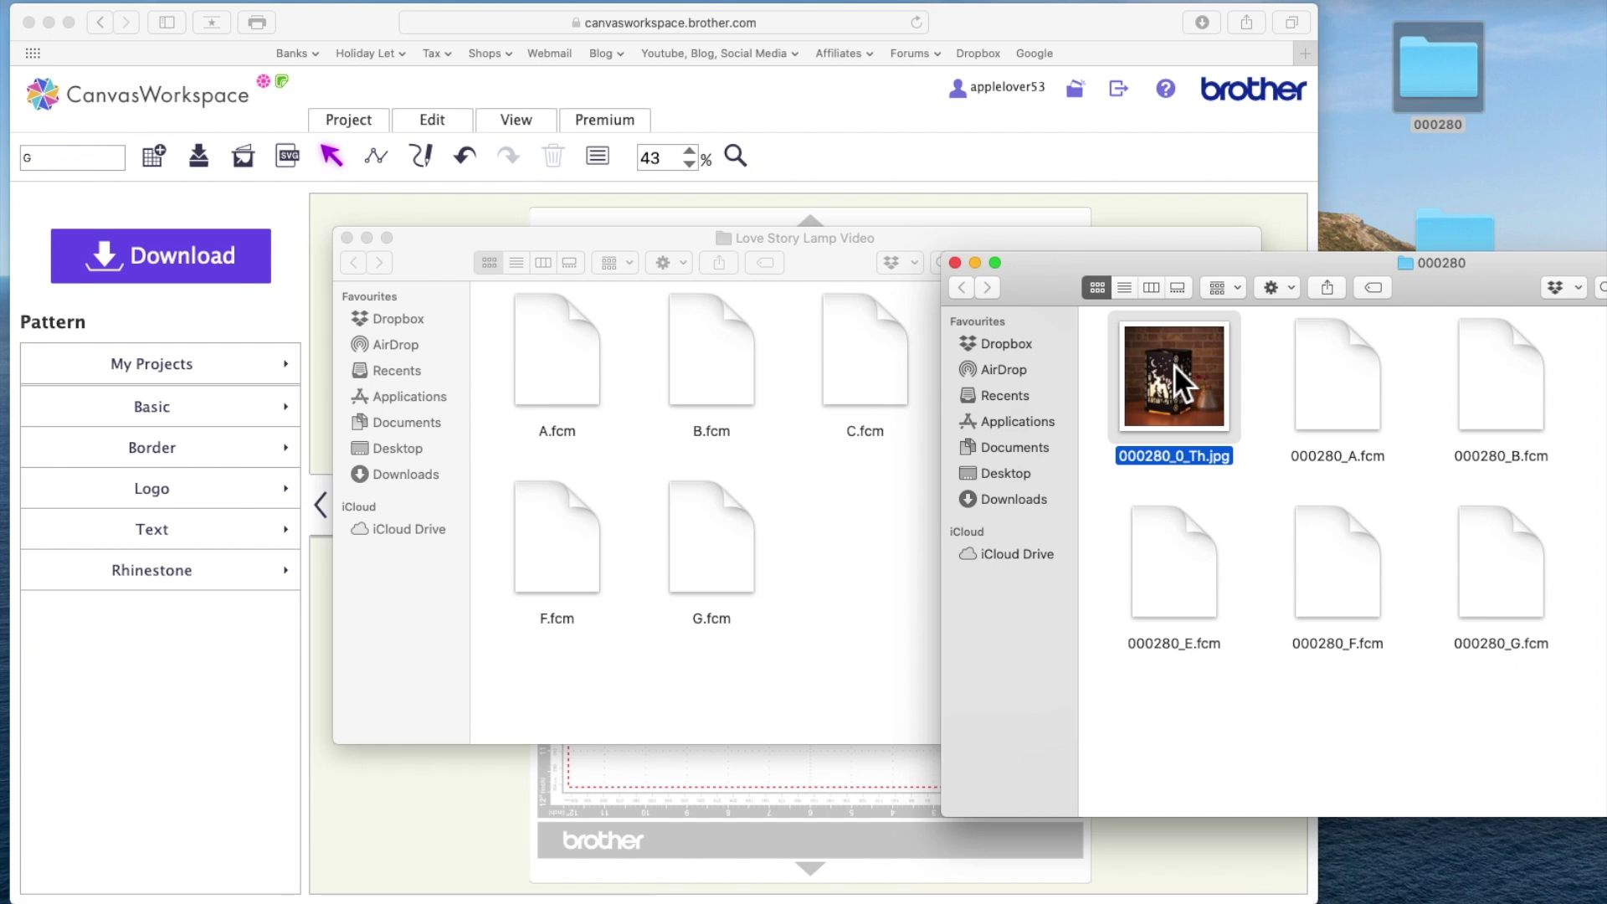
pyautogui.rightClick(1165, 392)
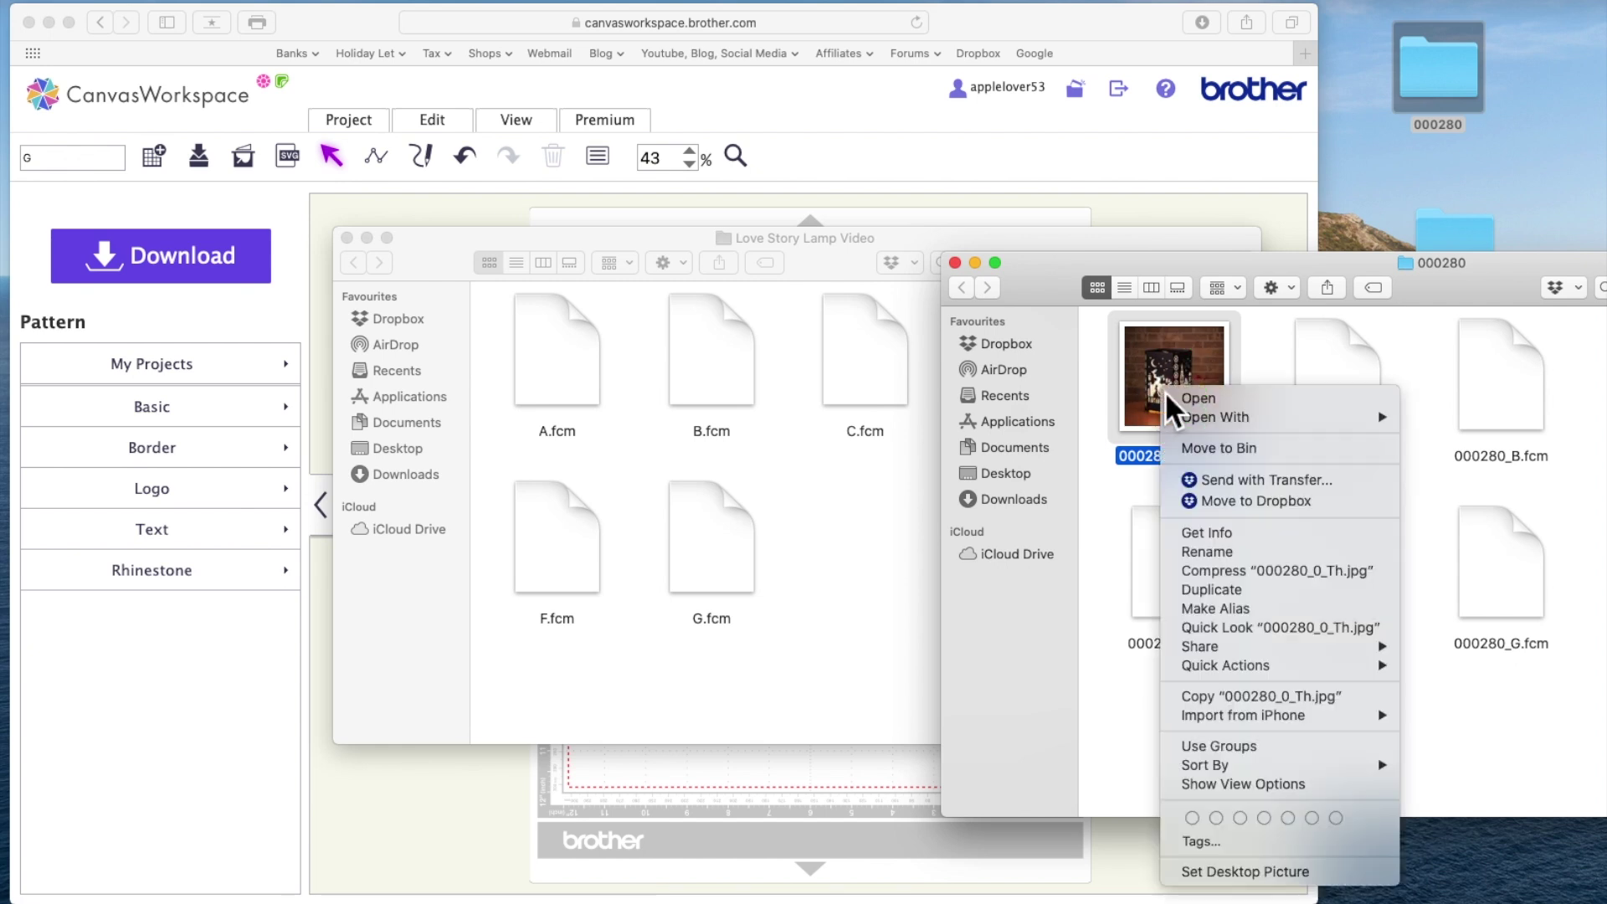
pyautogui.click(1326, 696)
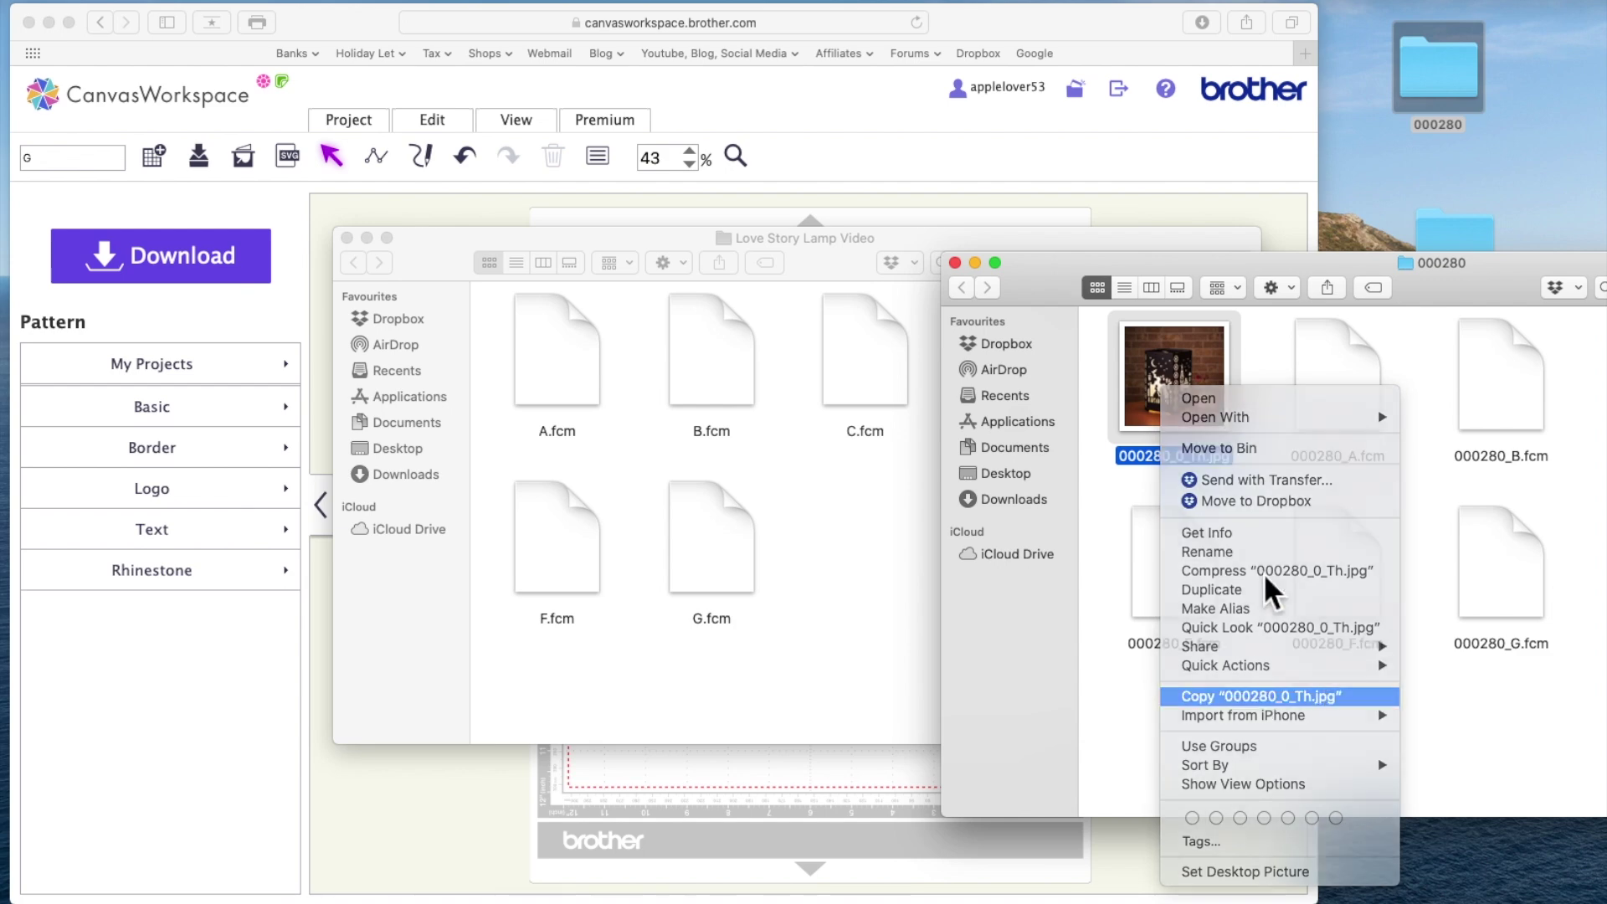
pyautogui.click(956, 263)
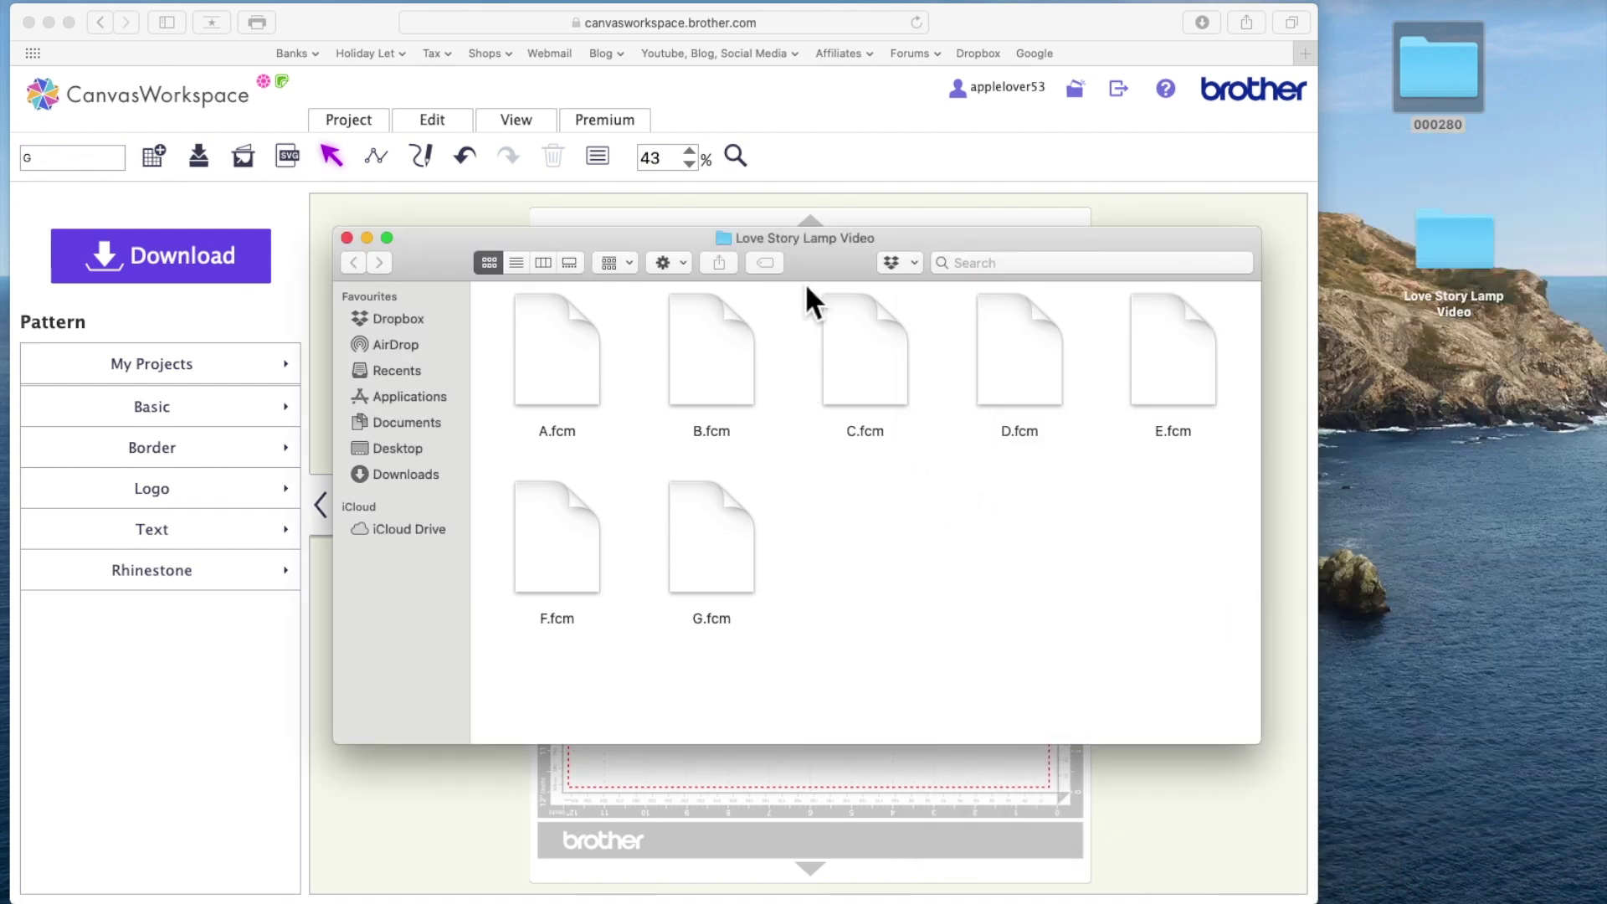
# Step: Paste 000280_0_Th.jpg into the Love Story Lamp Video folder and close its window
pyautogui.rightClick(929, 501)
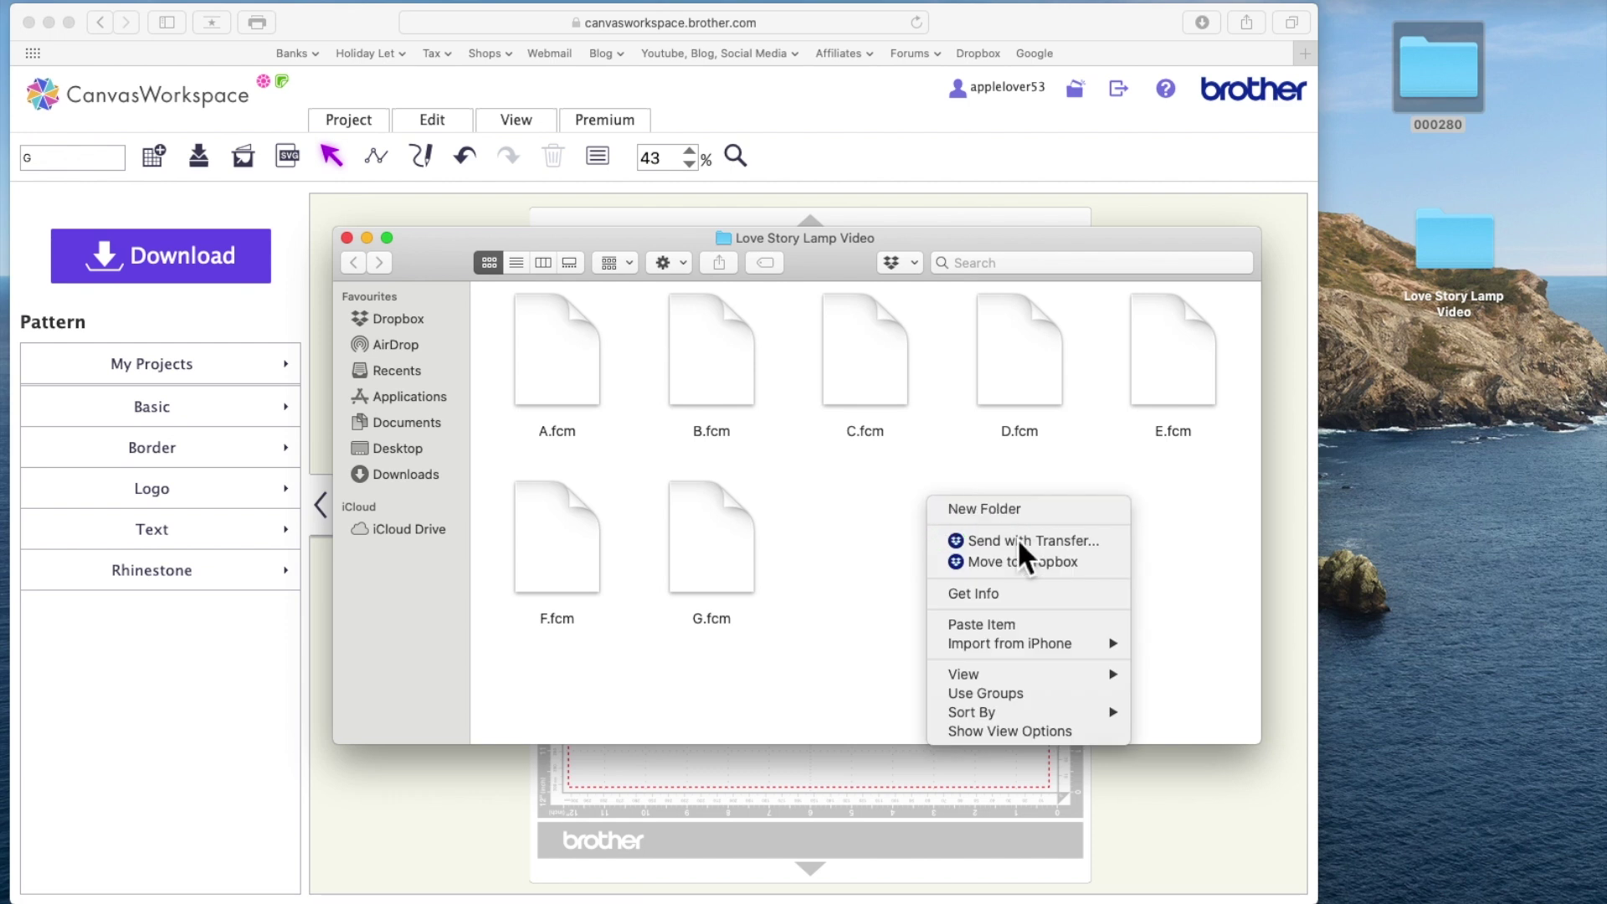
pyautogui.click(1007, 624)
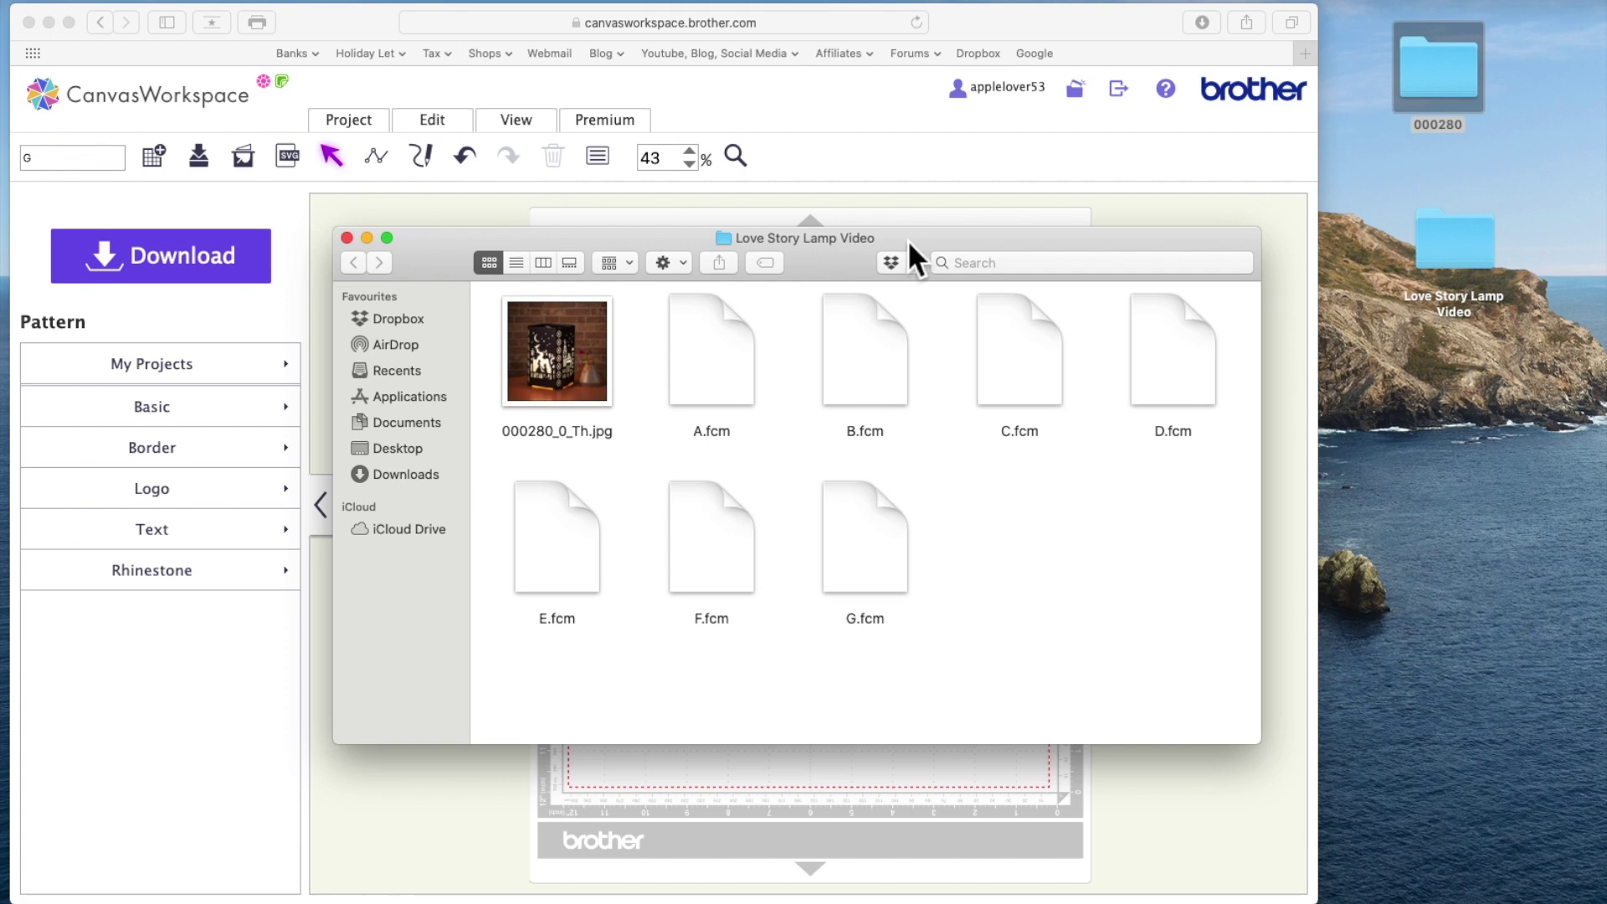
pyautogui.click(345, 238)
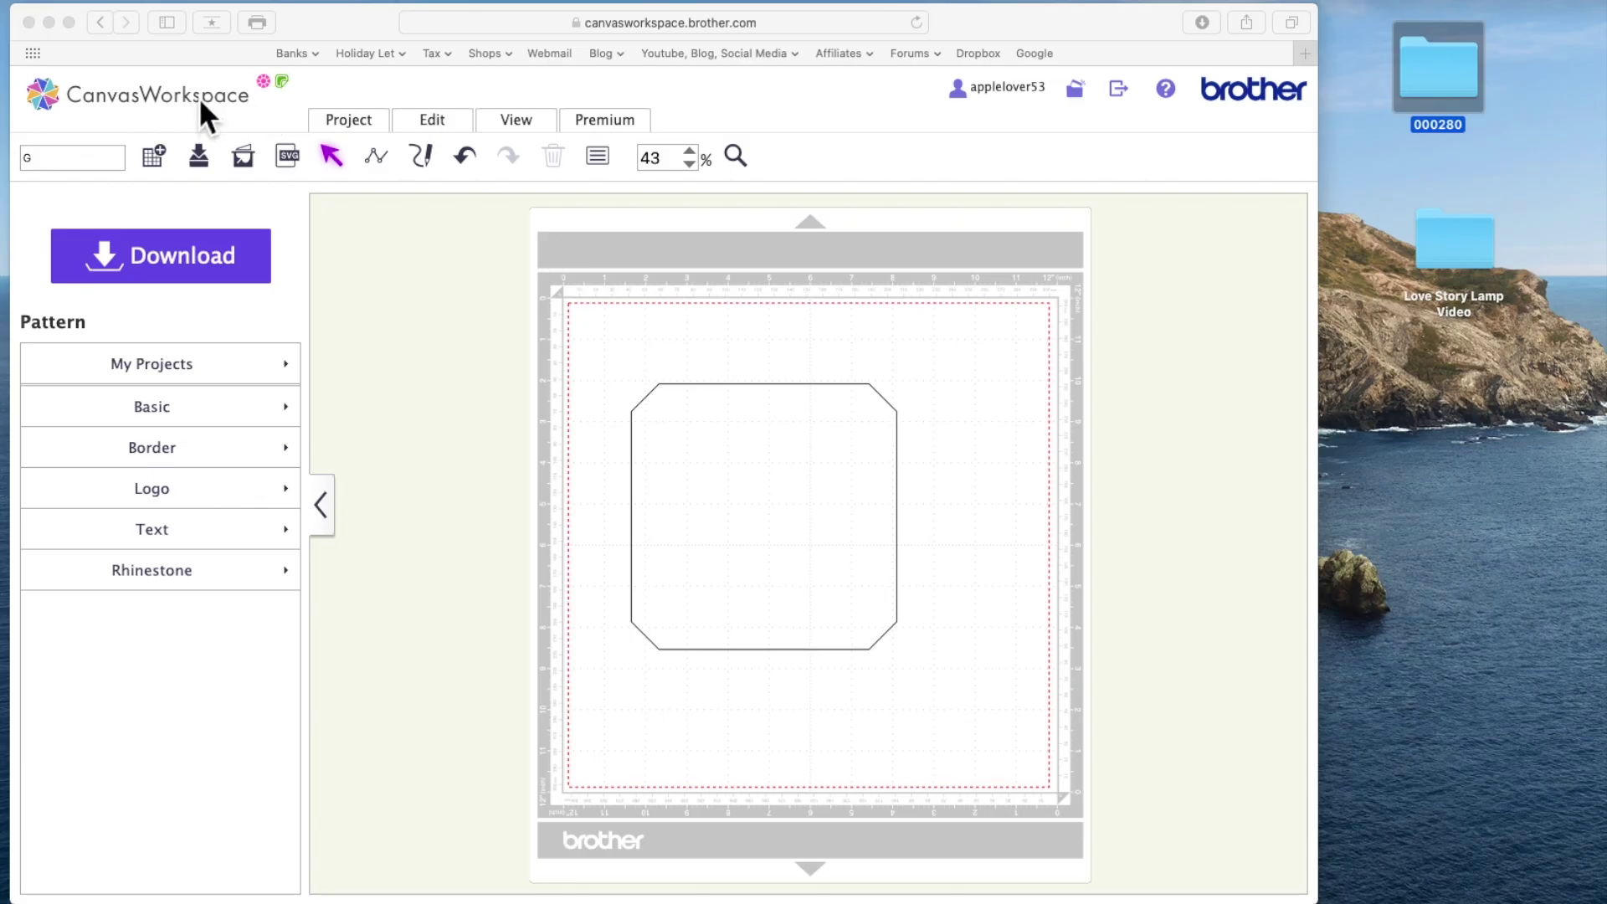
# Step: Return to the CanvasWorkspace home gallery, remove folder 000280, and move Love Story Lamp Video top-right
pyautogui.click(199, 97)
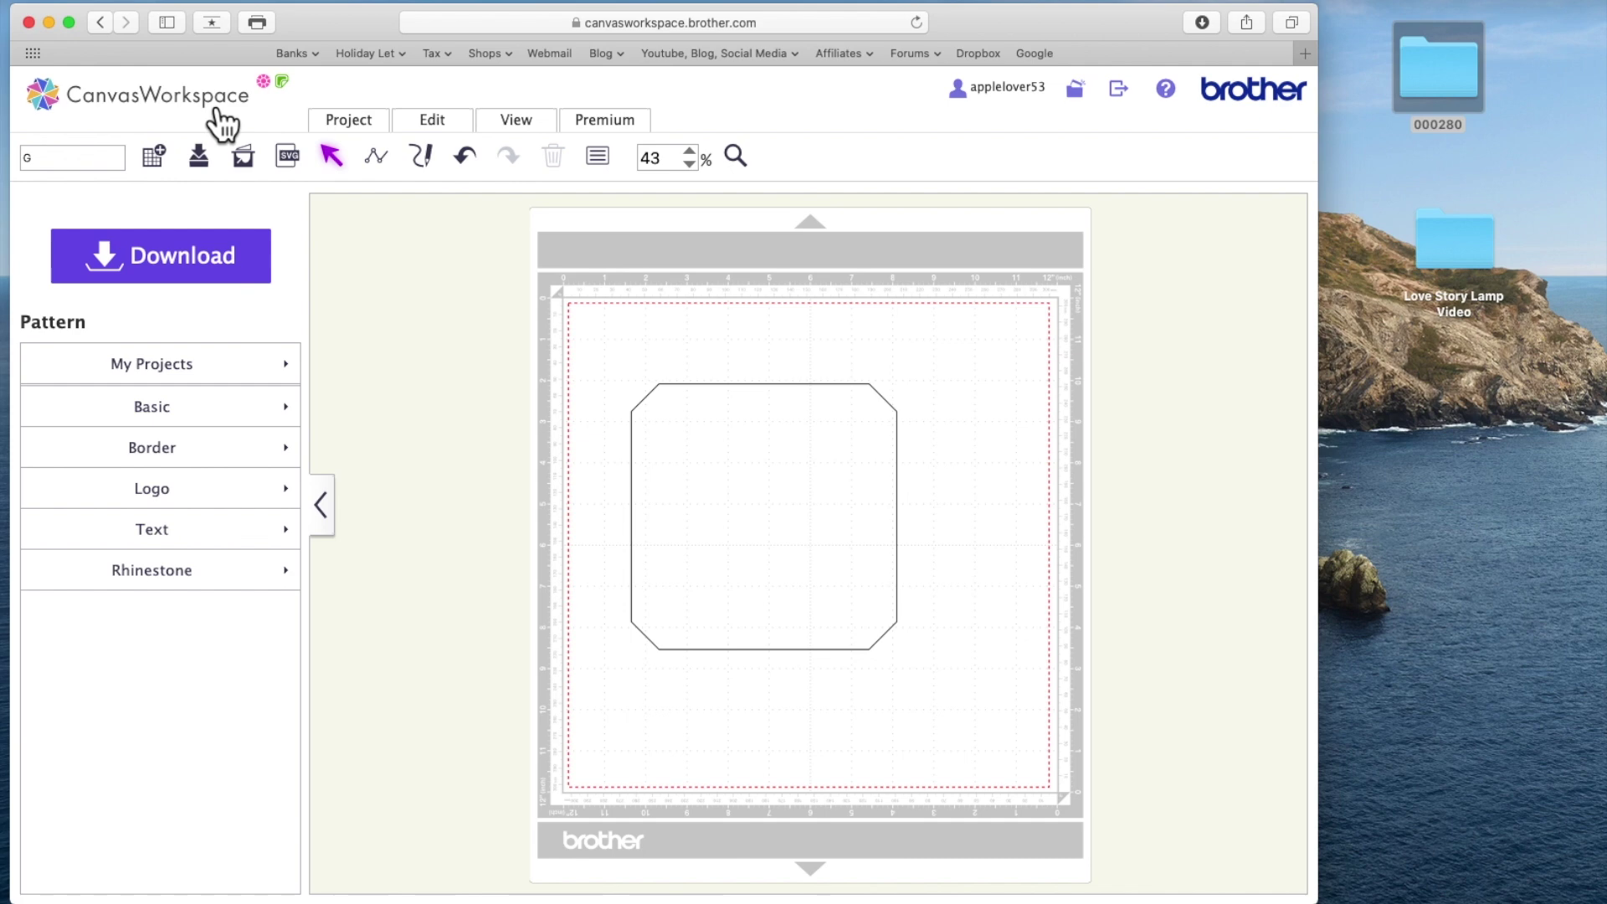
pyautogui.click(204, 94)
pyautogui.click(967, 321)
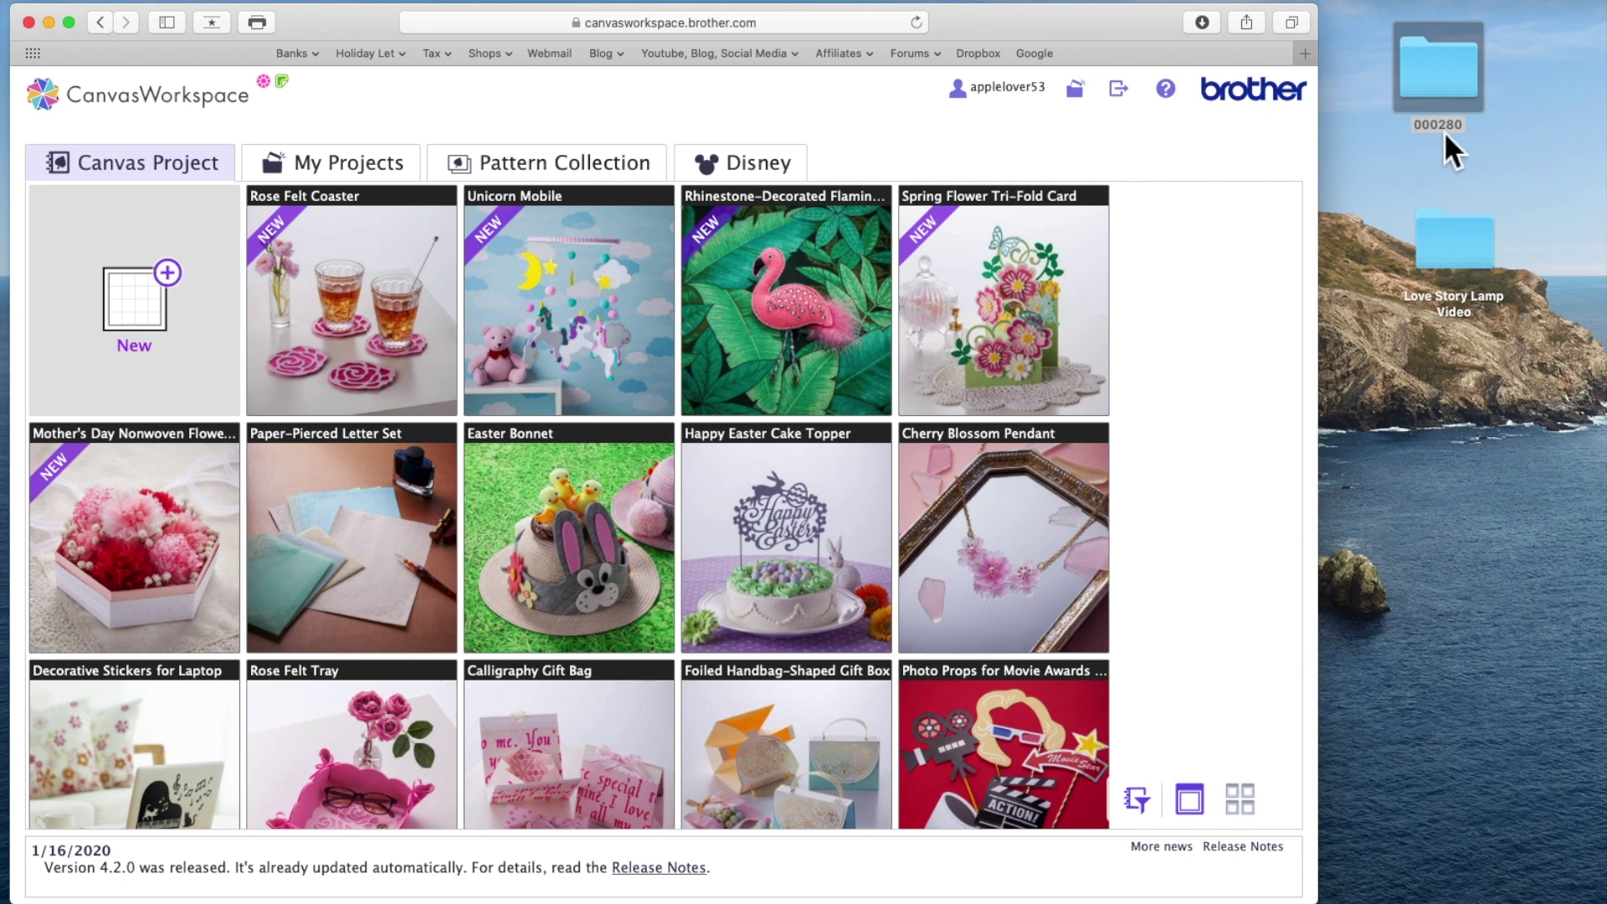
pyautogui.moveTo(1435, 77); pyautogui.dragTo(1606, 724)
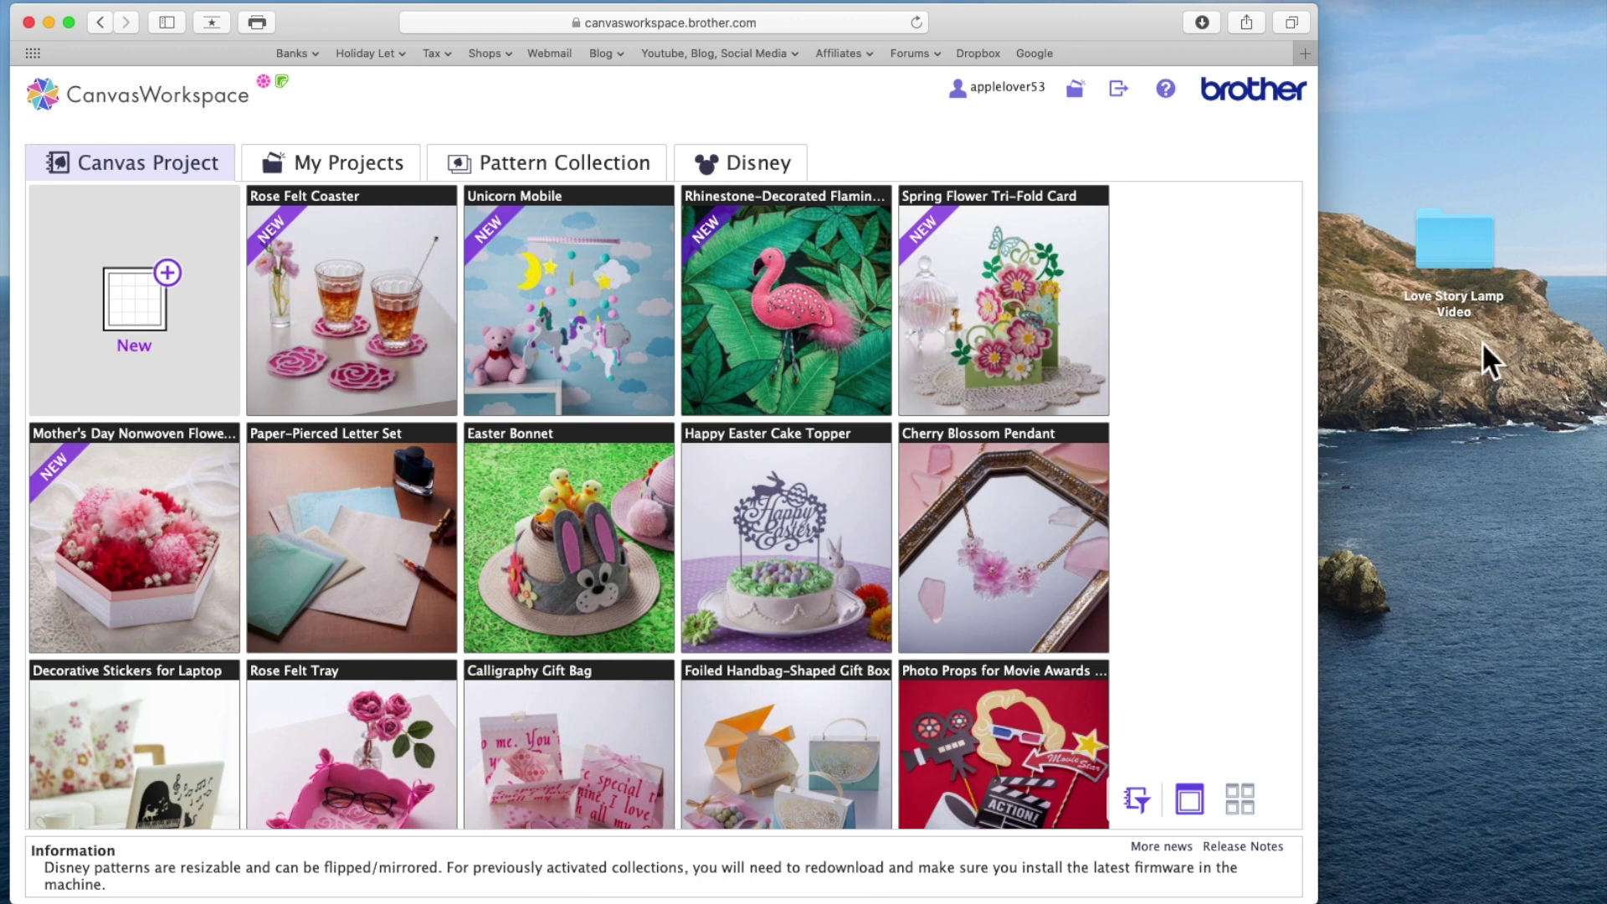
pyautogui.moveTo(1460, 257); pyautogui.dragTo(1398, 60)
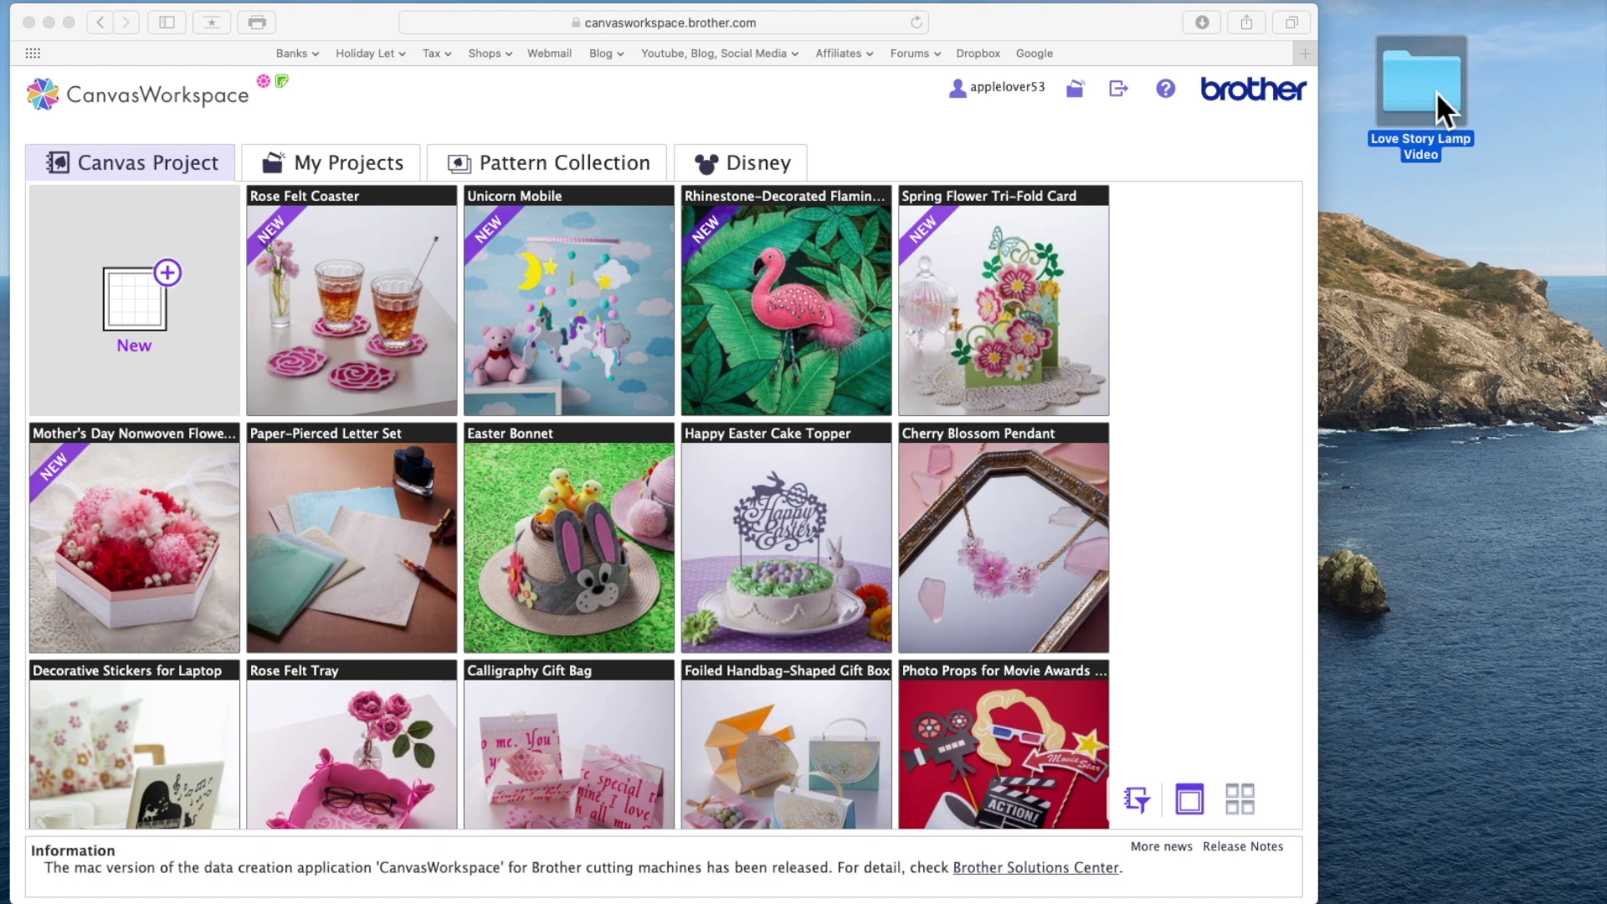
# Step: Open the Love Story Lamp Video folder to view the lamp JPG and A.fcm–G.fcm
pyautogui.doubleClick(1405, 93)
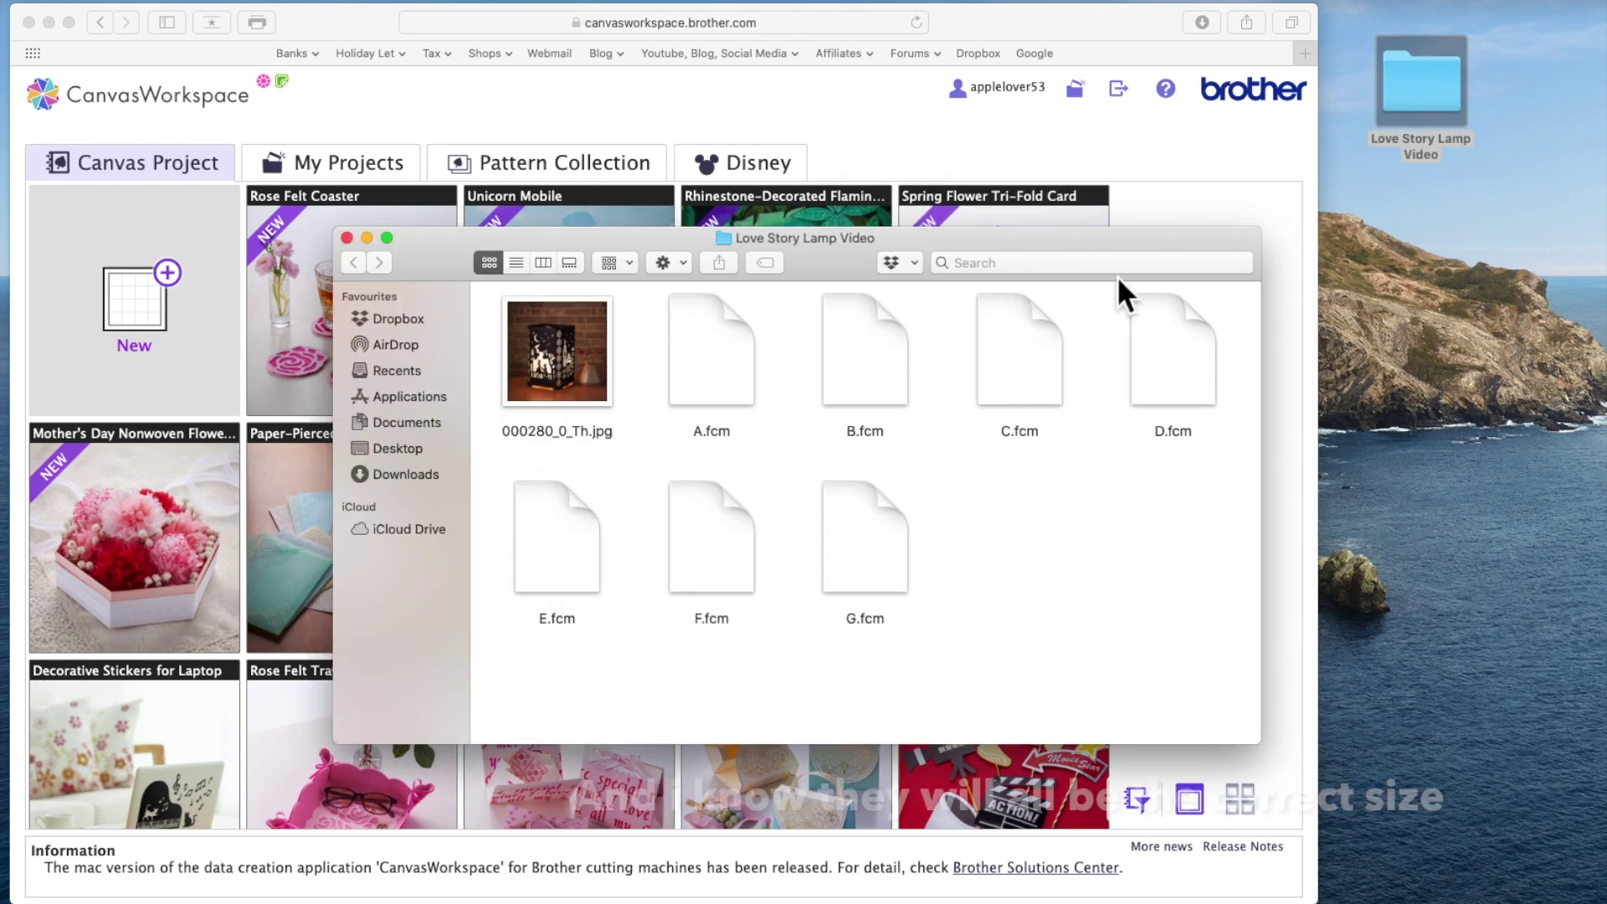